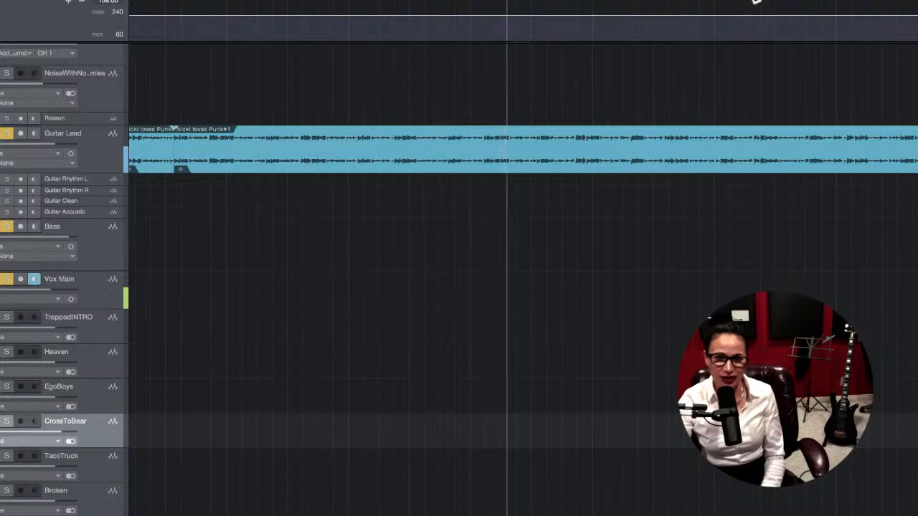
Step: Audition the Guitar Lead recording from several points along the clip and stop playback
click(742, 2)
click(803, 1)
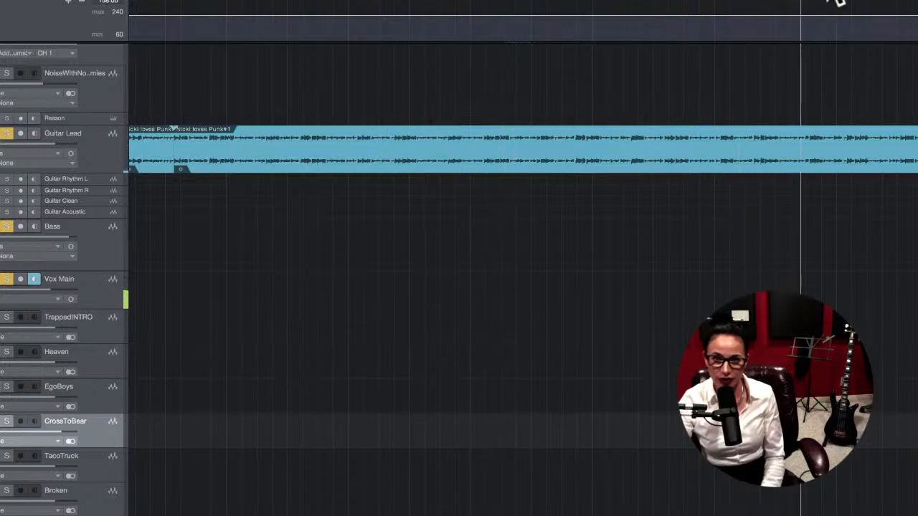
click(906, 2)
key(space)
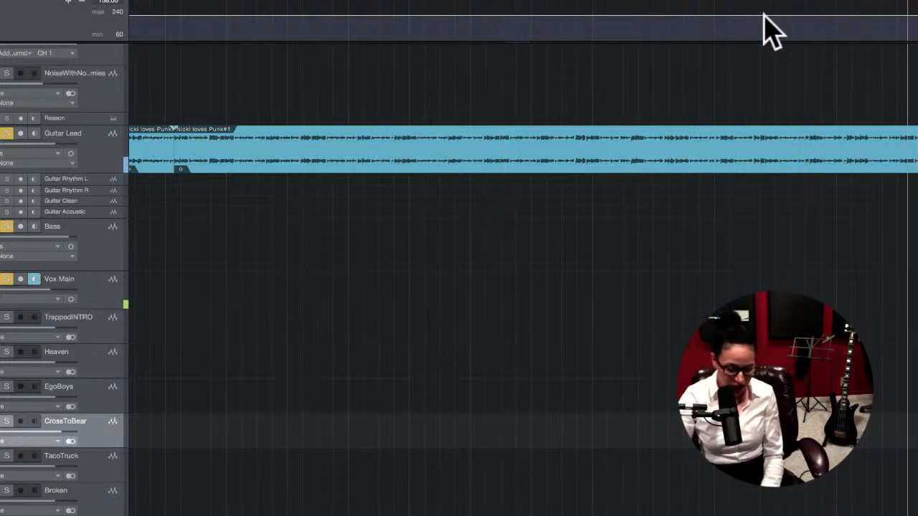
Step: Play the Guitar Lead recording from the beginning of its first clip, and stop playback
key(w)
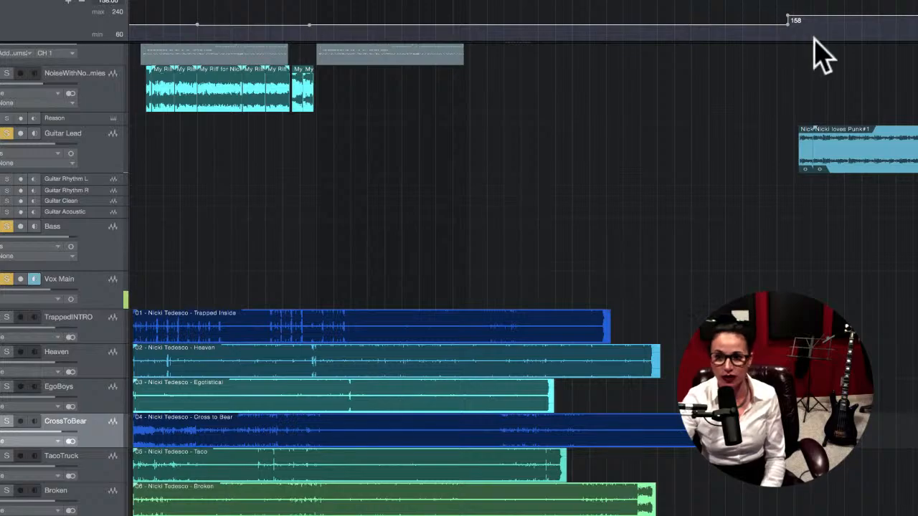
click(799, 3)
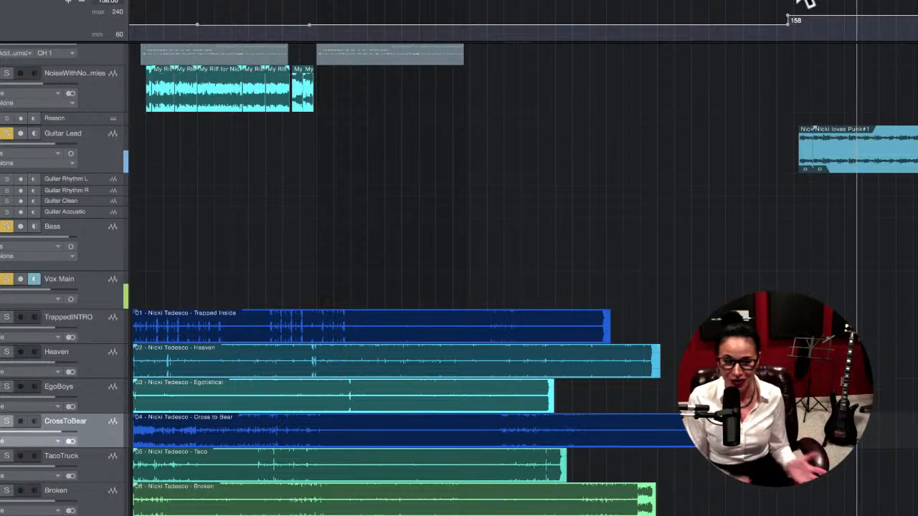
key(space)
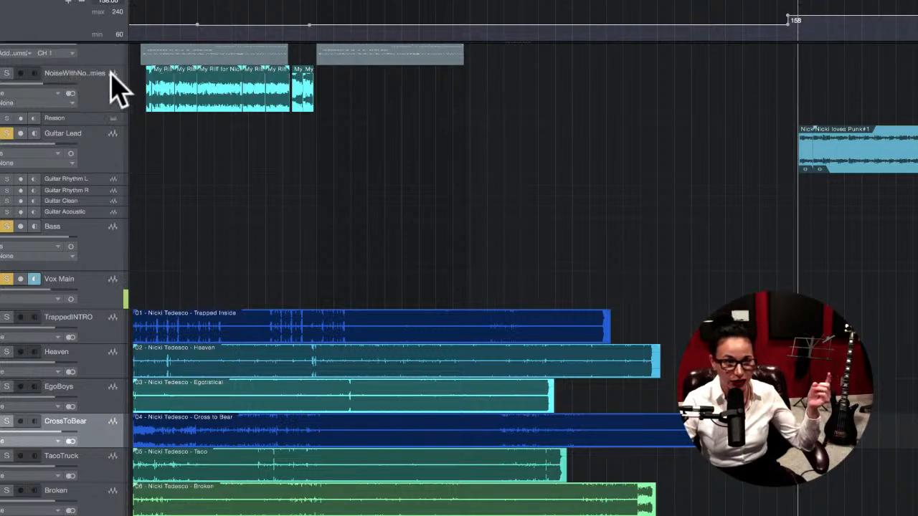
Step: Enable monitoring on the Addictive Drums 2 track and open its instrument window, moved so the whole beat browser is visible
scroll(103, 103, up, 1)
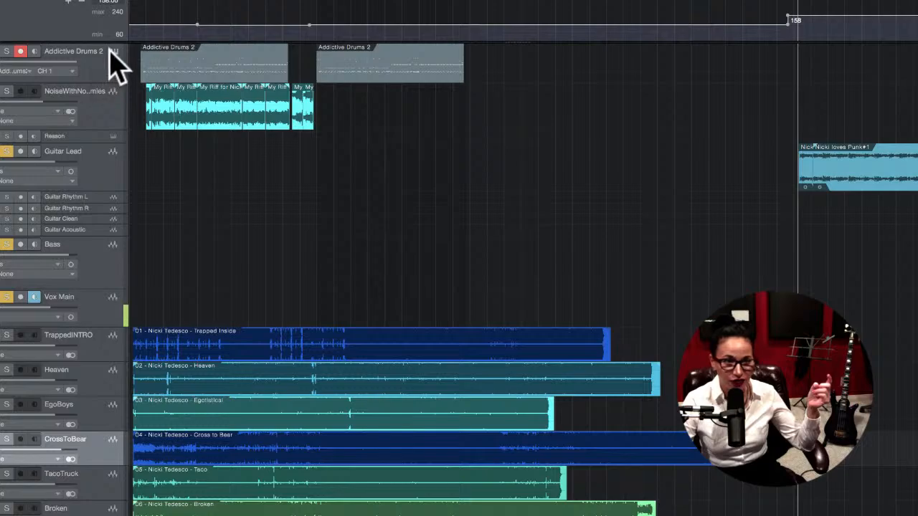
click(34, 51)
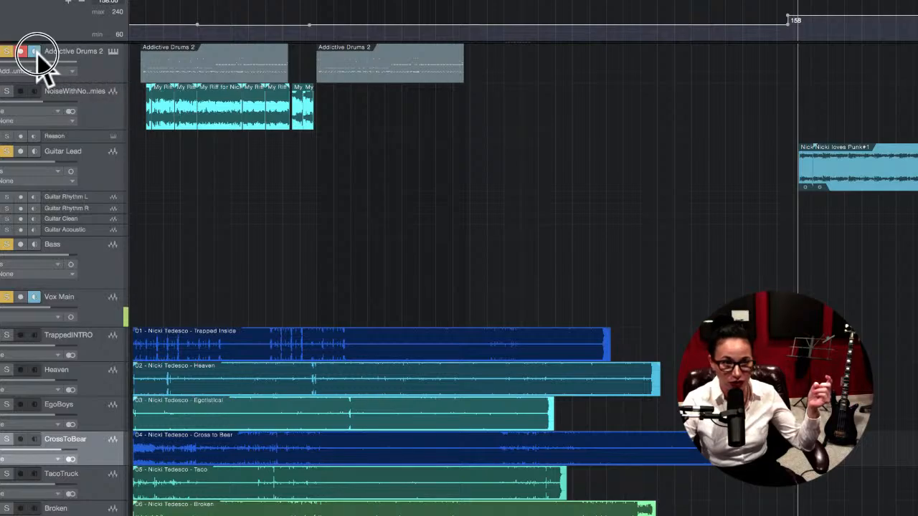
click(113, 51)
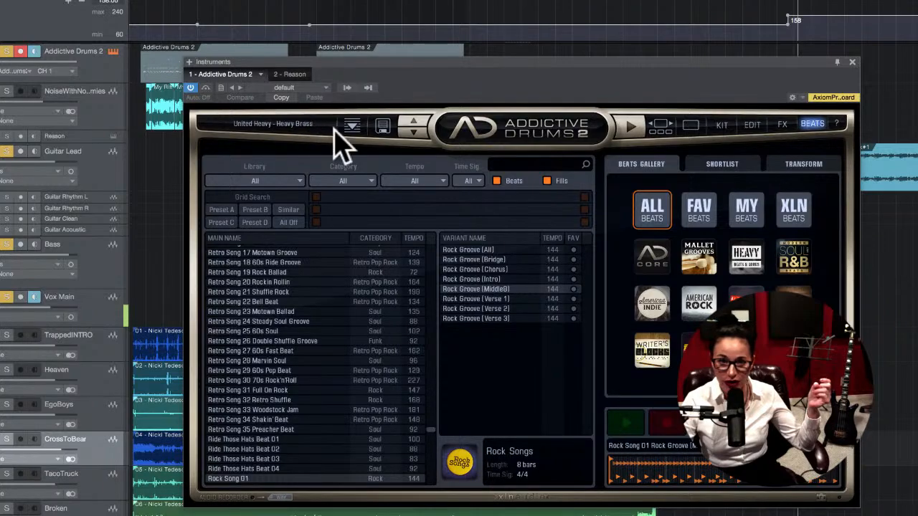
drag(557, 82, 462, 51)
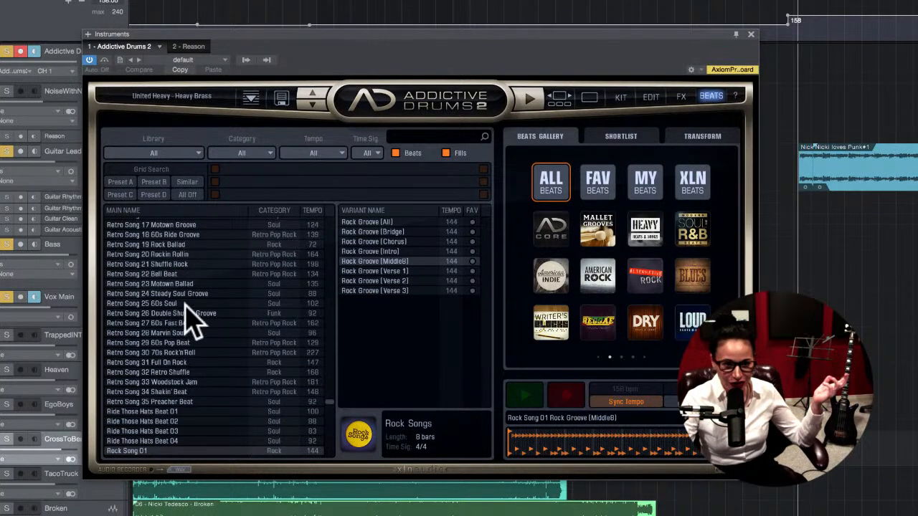
Step: Filter the beat library to the 3/4 time signature with fills excluded, and close the instrument window
scroll(269, 328, down, 5)
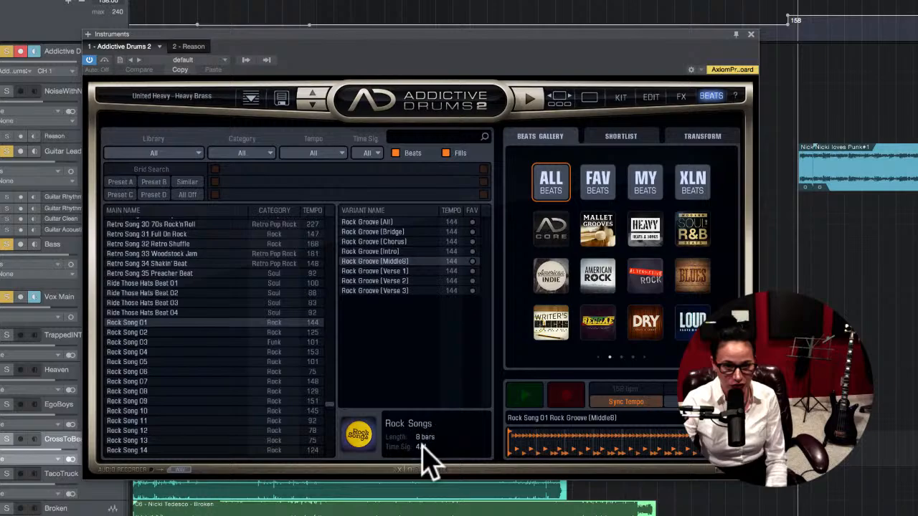
click(414, 139)
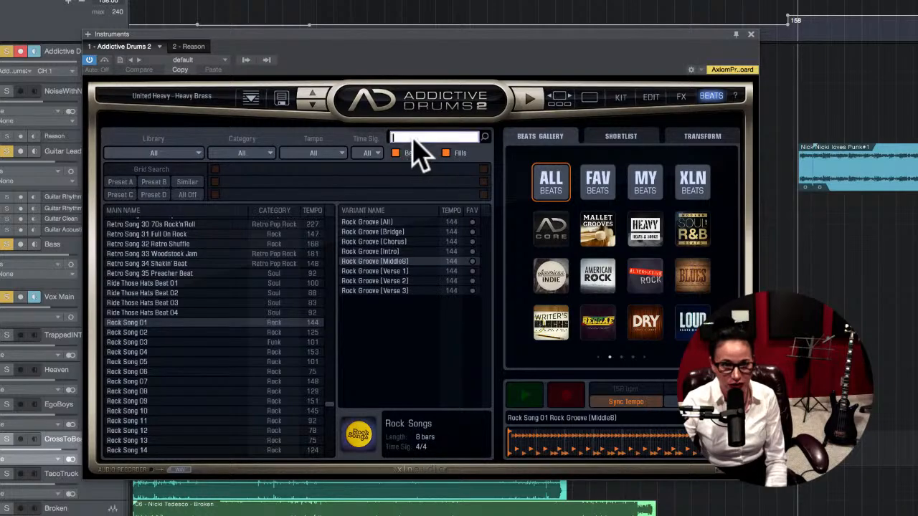
click(369, 151)
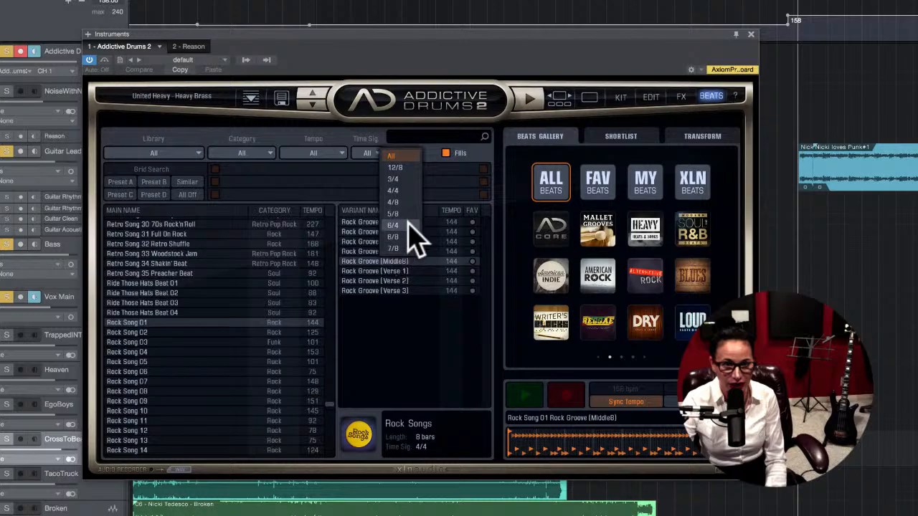
click(396, 178)
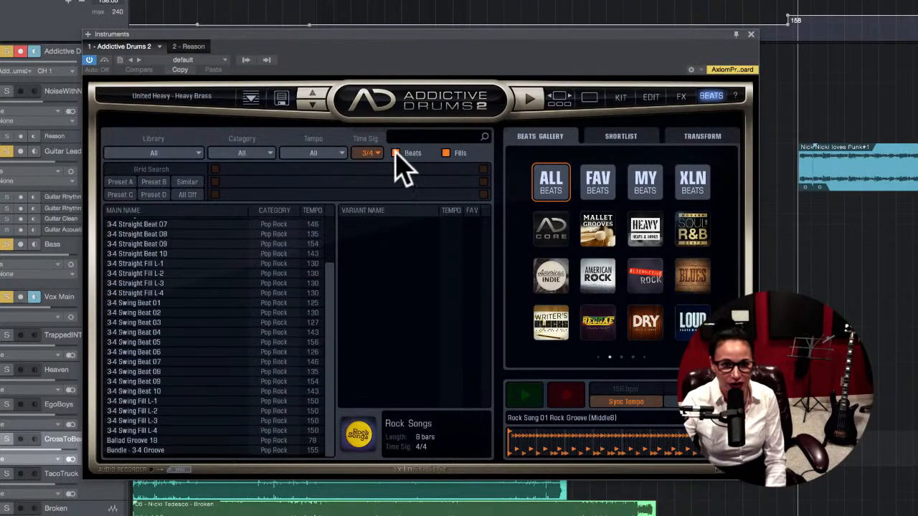
click(446, 153)
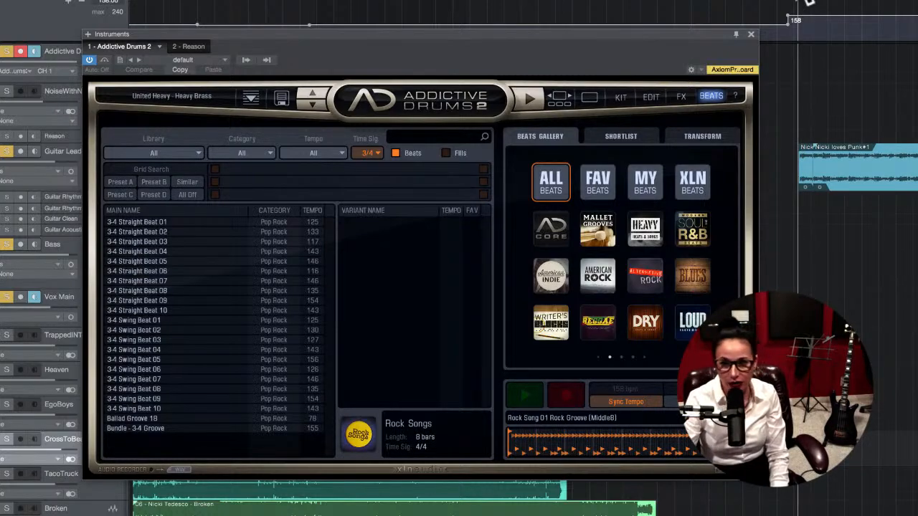
click(750, 34)
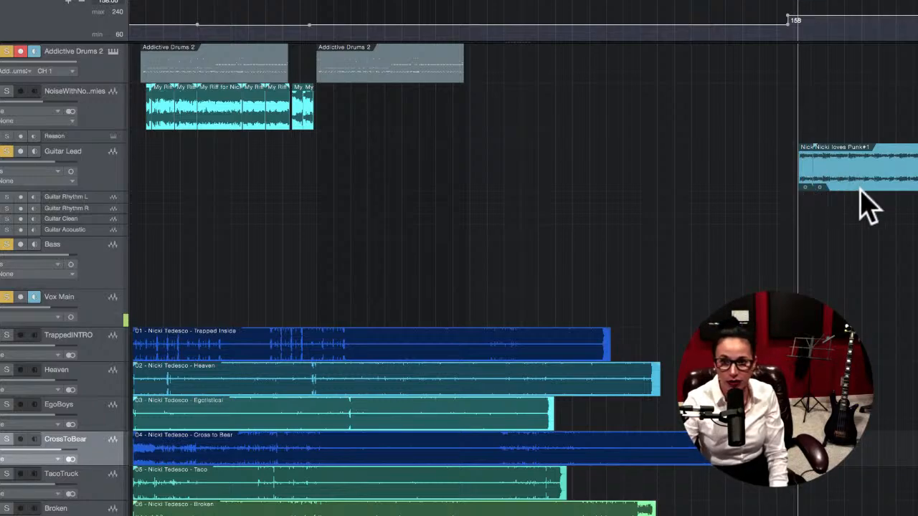
Step: Shift the start of the first Guitar Lead clip slightly earlier and play the result from there
drag(800, 167, 794, 5)
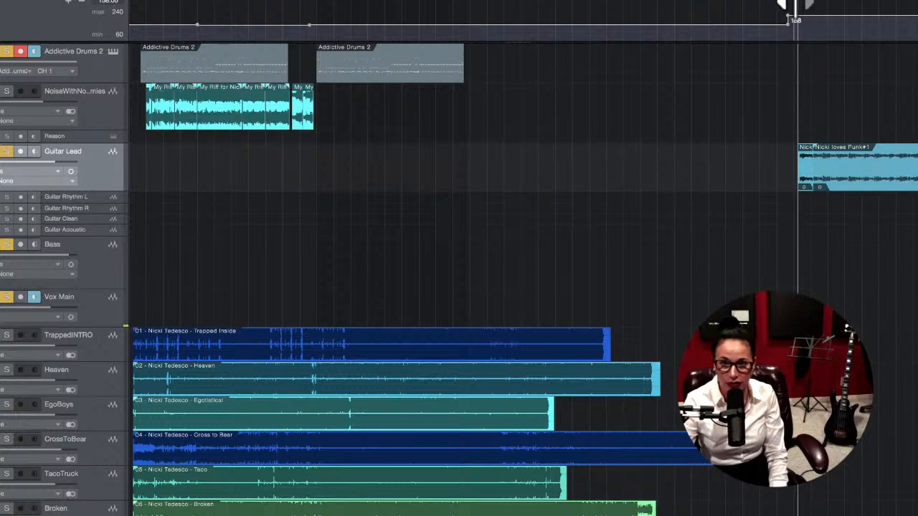
click(793, 0)
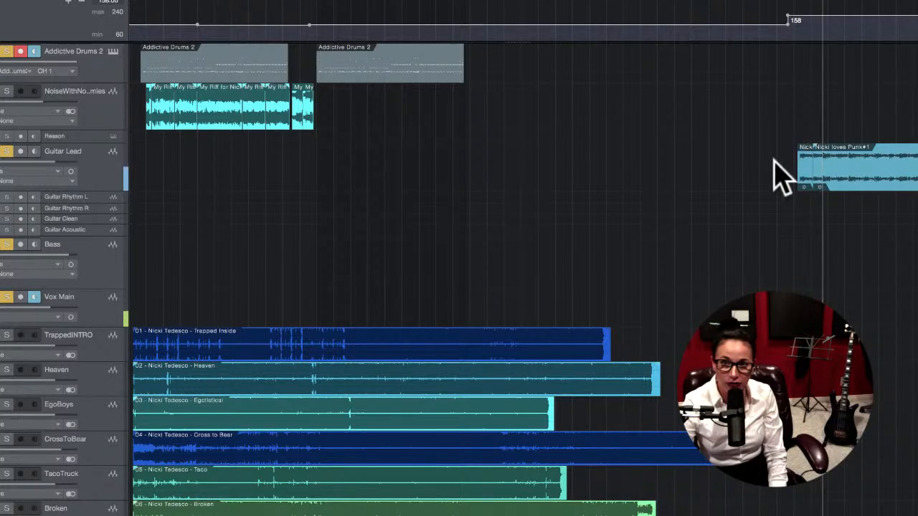
key(space)
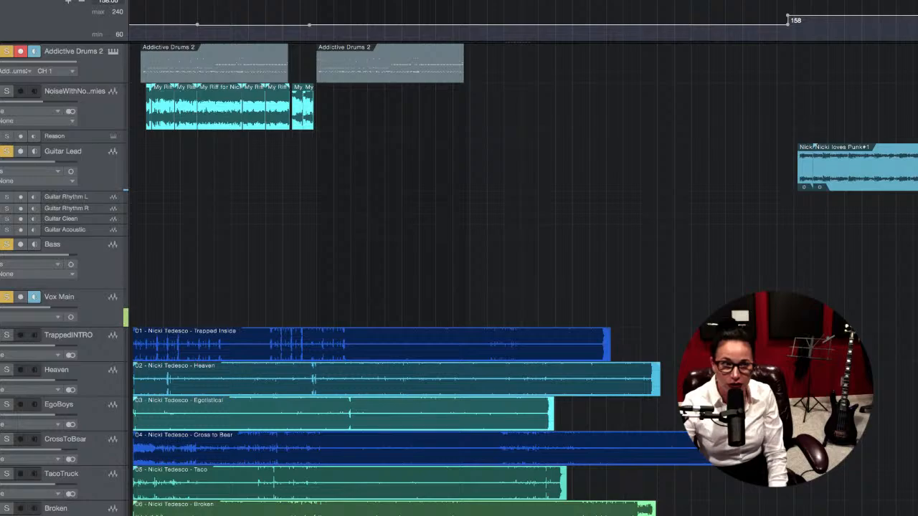
Step: Save the song and reopen LiveStream10 from the recent files
click(60, 2)
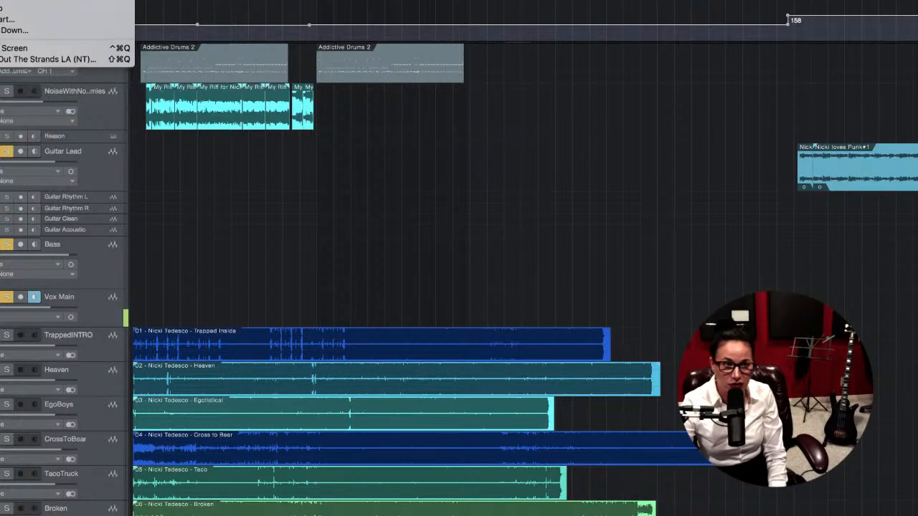
mouse_move(59, 0)
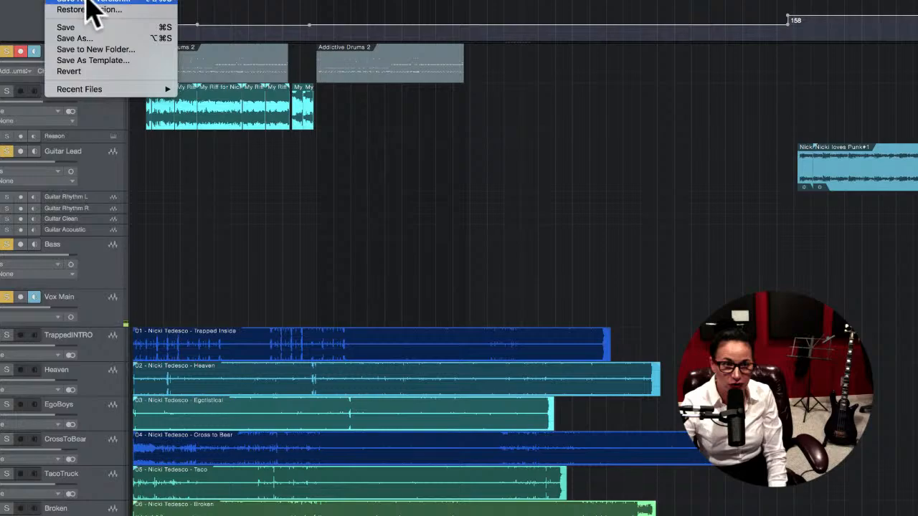
click(94, 27)
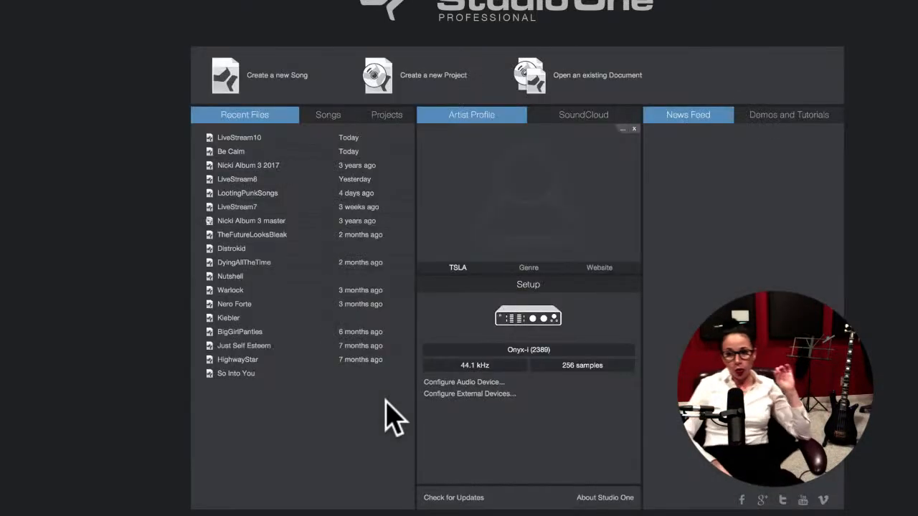
click(238, 138)
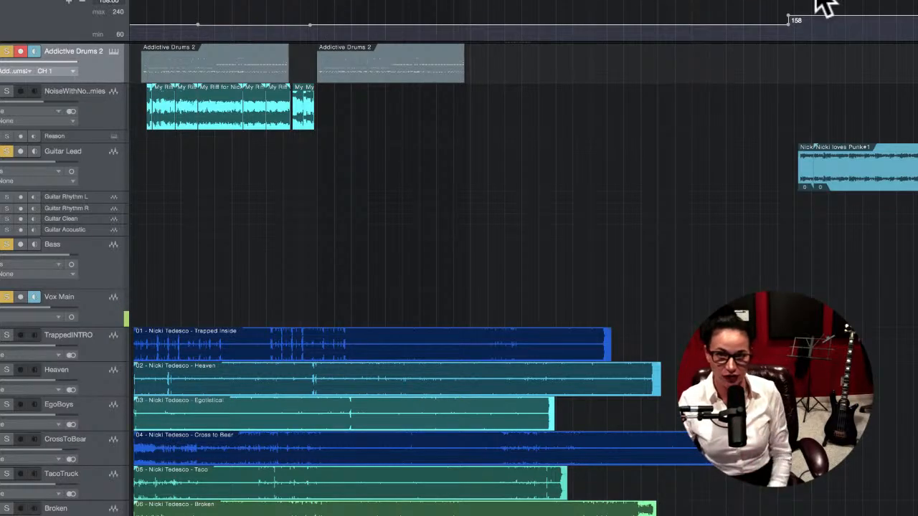
Step: Locate the Guitar Lead clips in the reopened song and play them from the start to check their timing
scroll(846, 14, right, 3)
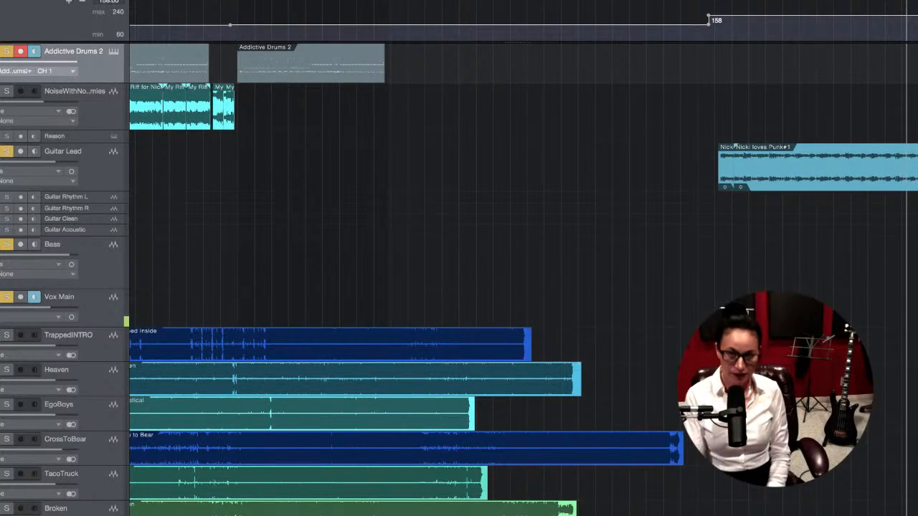
scroll(524, 279, left, 2)
scroll(523, 280, right, 15)
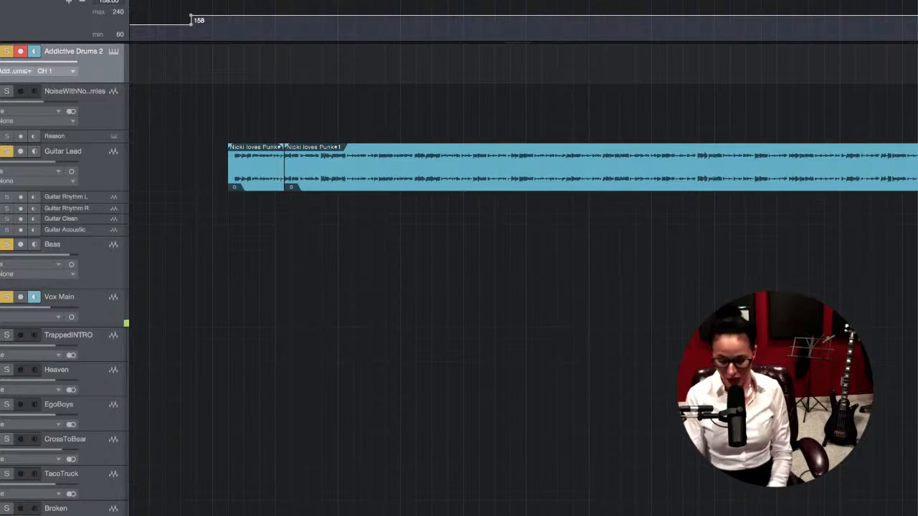
scroll(524, 279, left, 15)
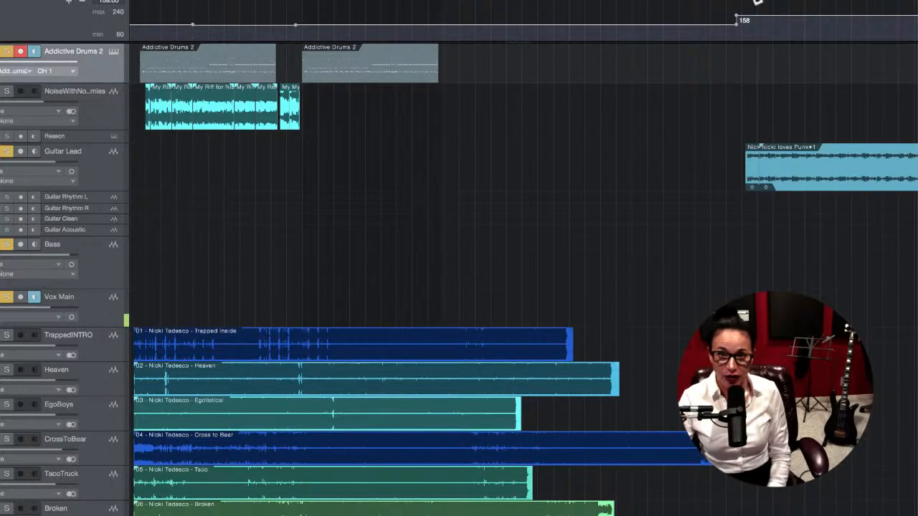
click(747, 0)
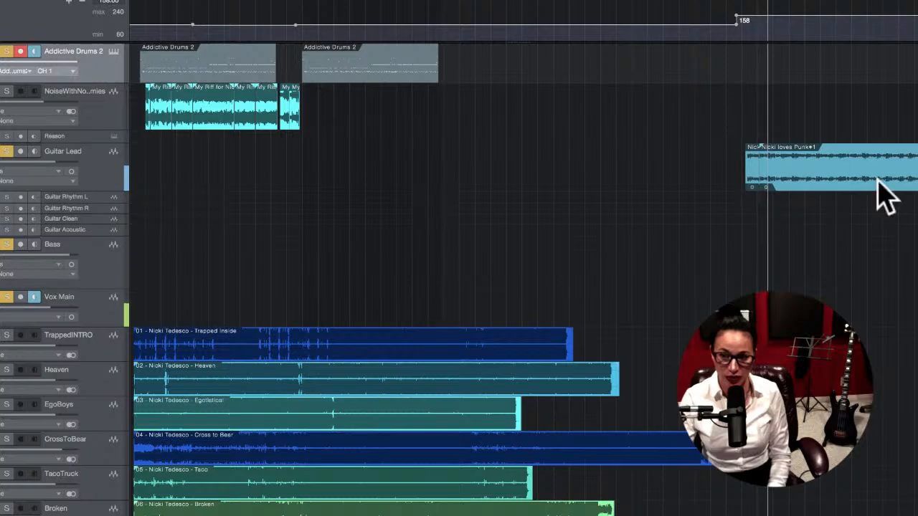
key(space)
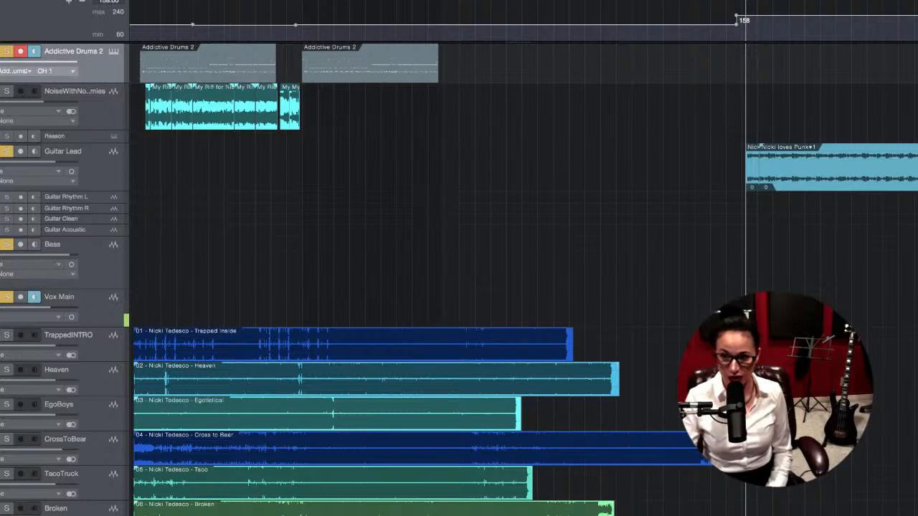
Step: Try a tempo of 157 for the Guitar Lead section, play it and undo the tempo changes
scroll(109, 2, down, 1)
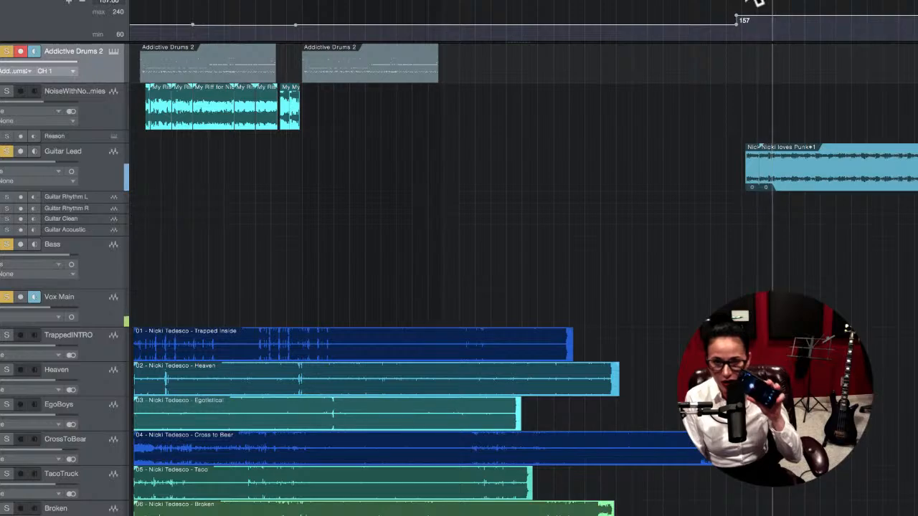
key(space)
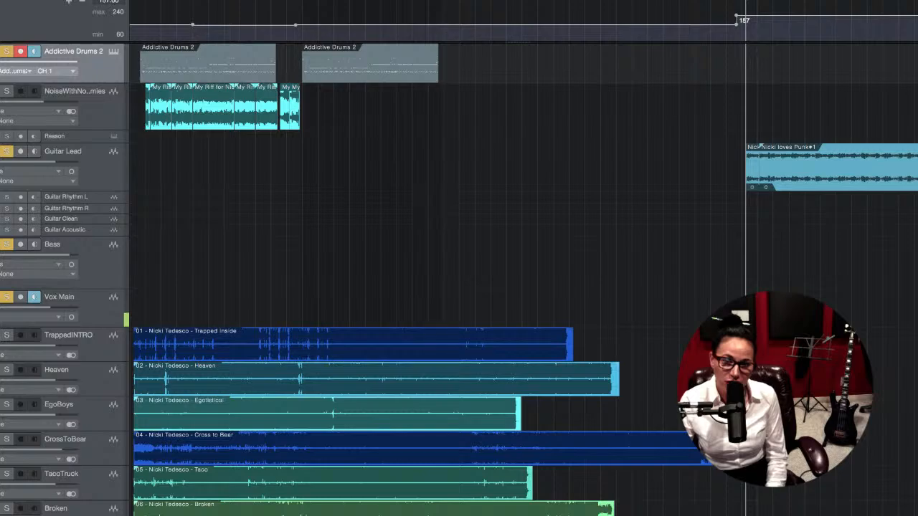
key(ctrl+z)
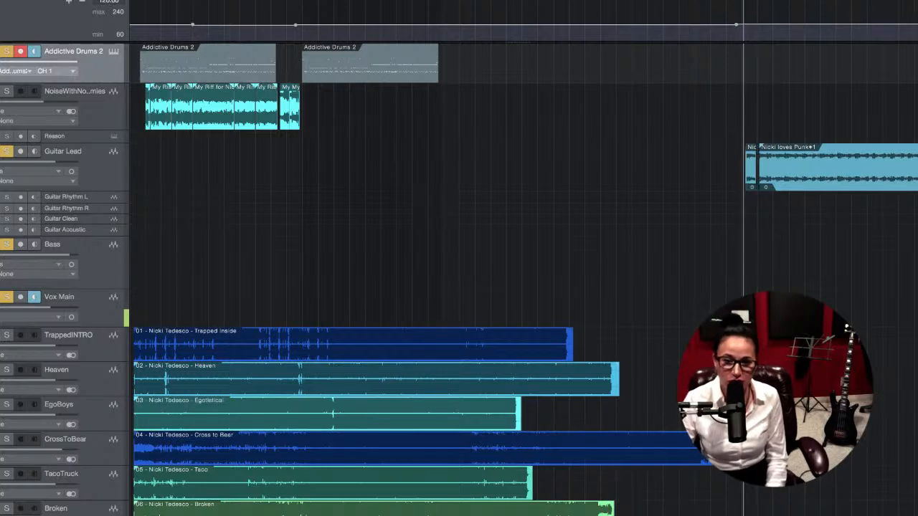
Step: Play the Guitar Lead section at a tempo of 120, restore its 158 tempo and return the playhead to the clips' start
scroll(791, 252, down, 1)
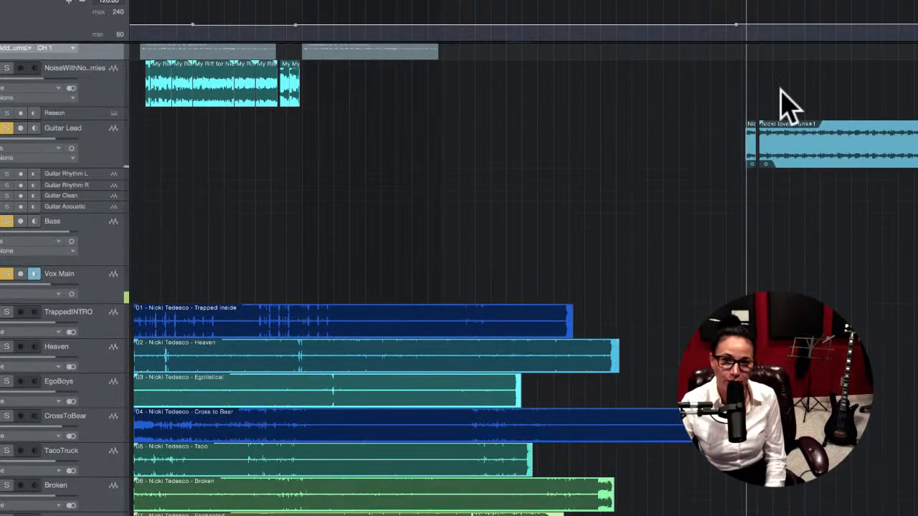
click(788, 0)
scroll(795, 0, up, 1)
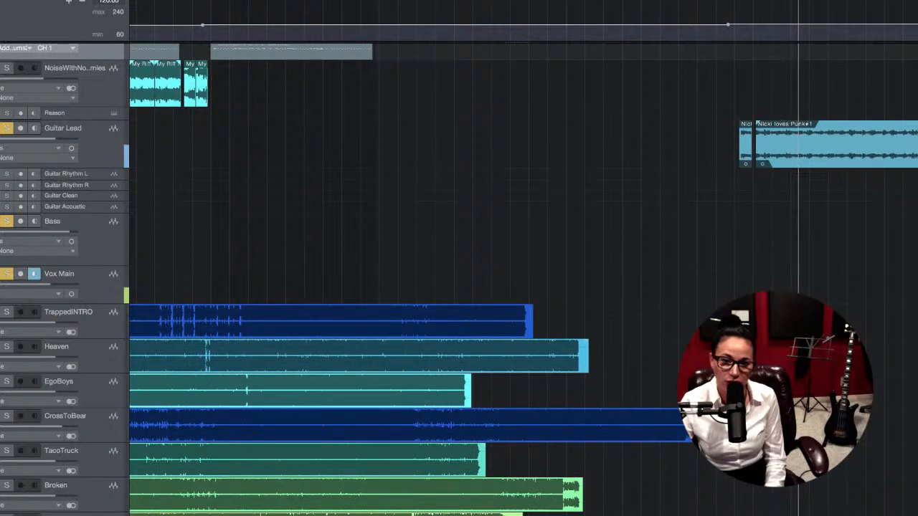
scroll(764, 491, up, 1)
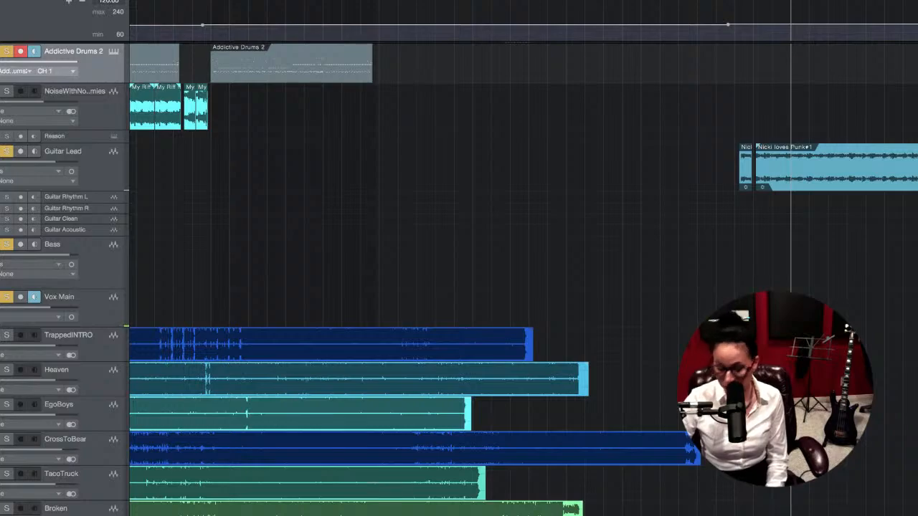
key(super+z)
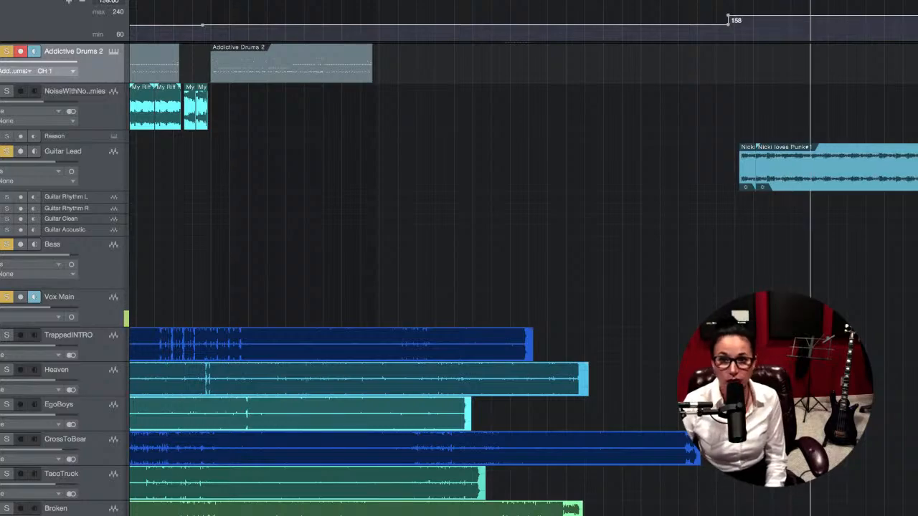
click(737, 0)
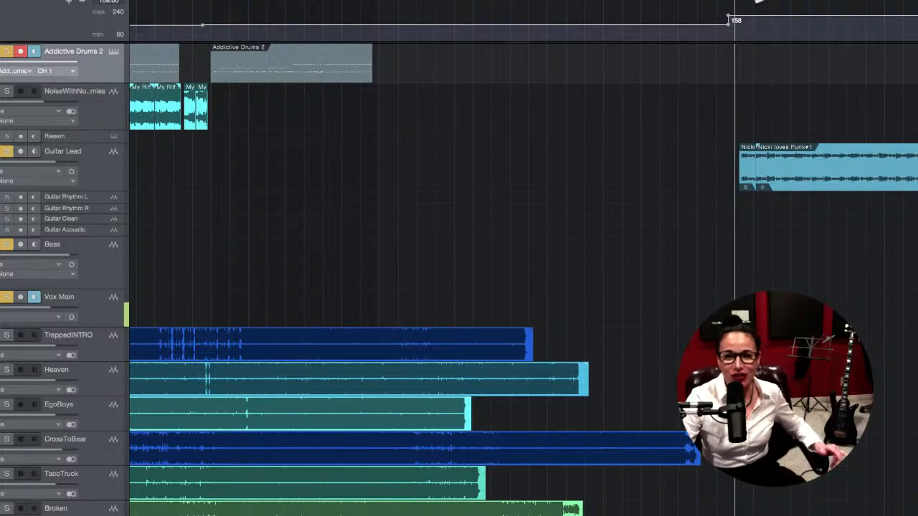
Step: Place the playhead at the start of the first Guitar Lead clip
click(753, 0)
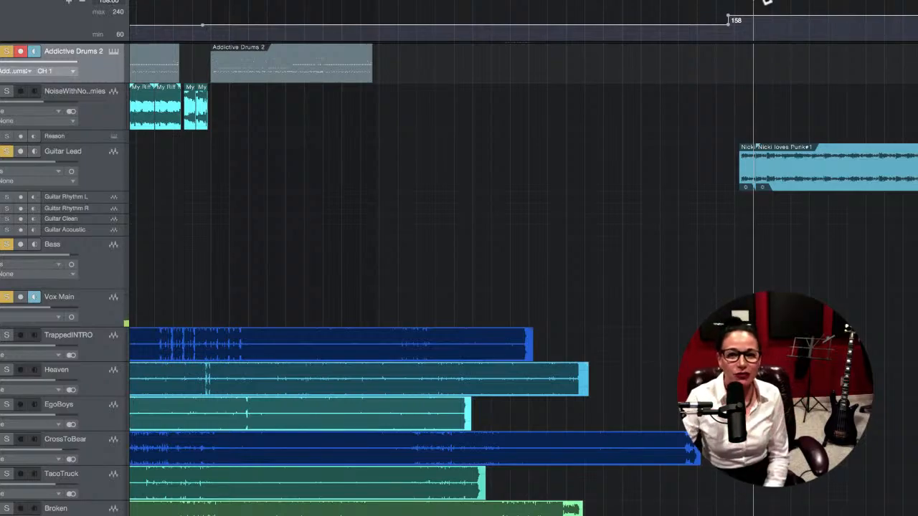
click(736, 1)
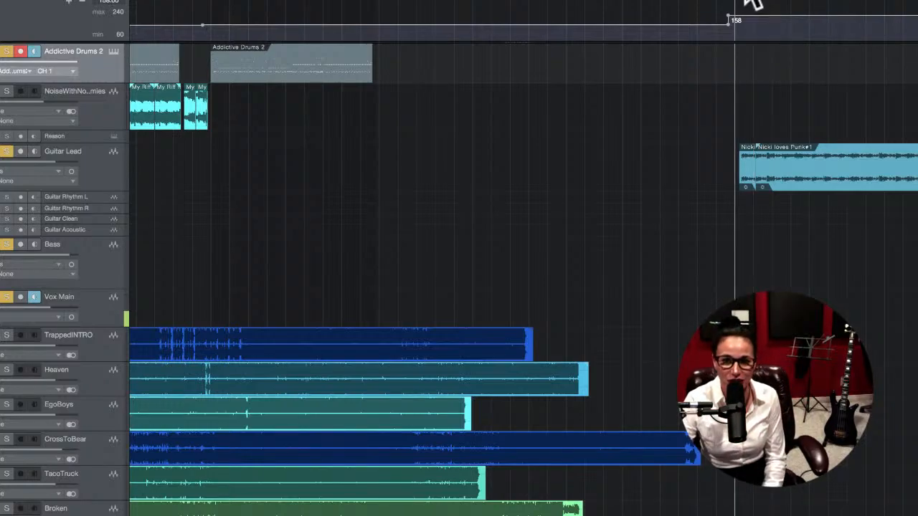
click(742, 1)
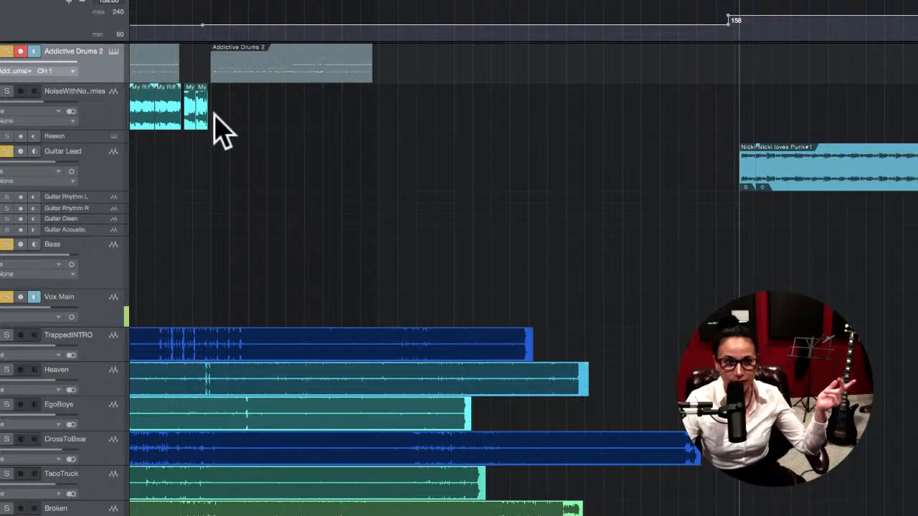
Step: Open the Addictive Drums 2 instrument and preview the beat 3-4 Straight Beat 01
click(114, 53)
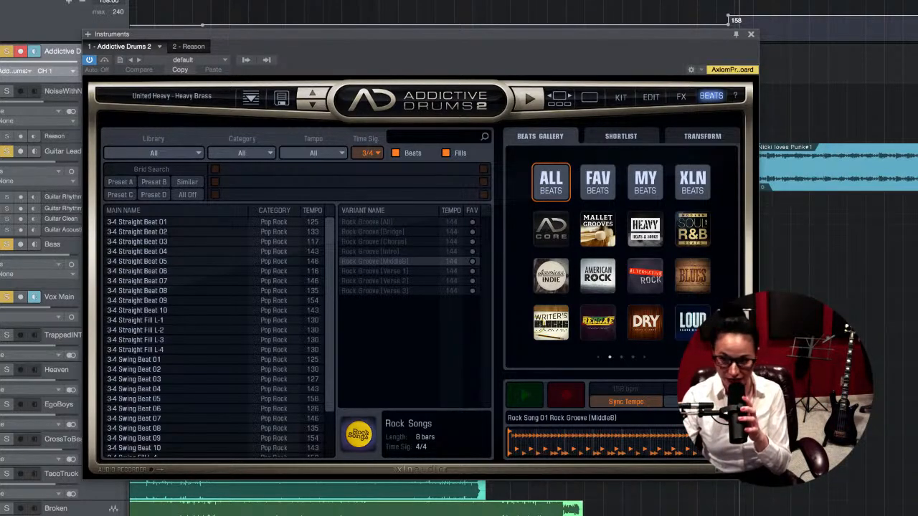
click(151, 221)
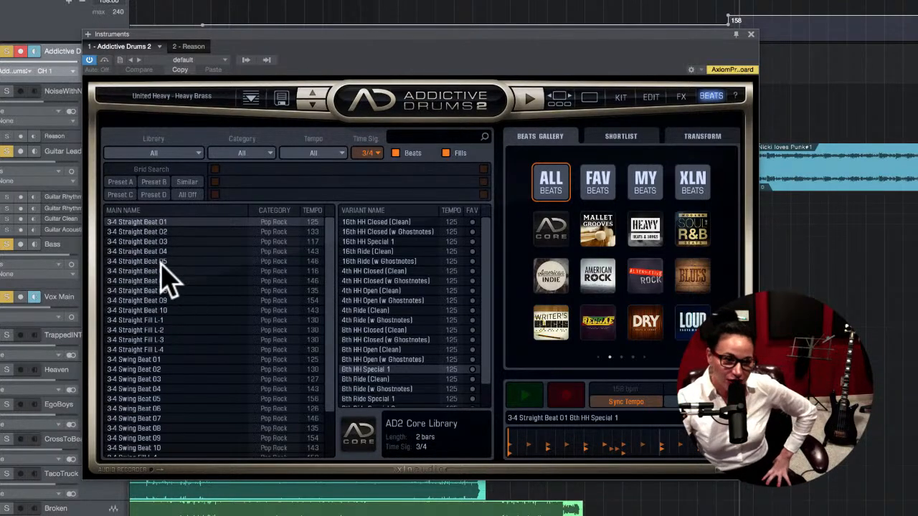
click(523, 398)
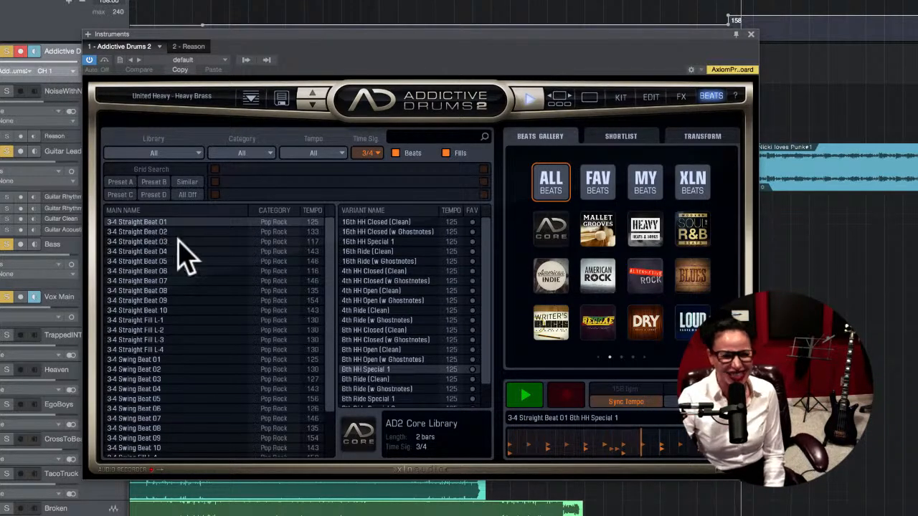
click(527, 395)
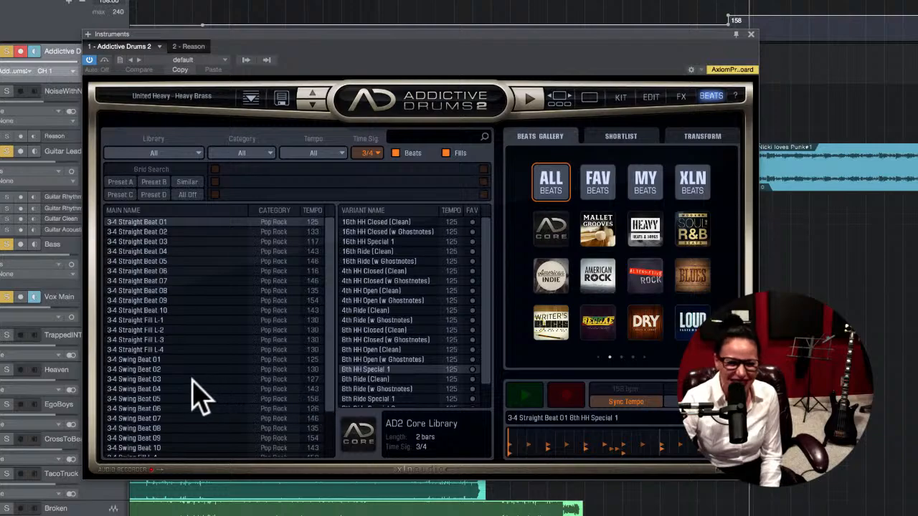
Step: Find Ballad Groove 18 near the end of the 3/4 beat list and preview it
scroll(192, 393, down, 2)
click(132, 442)
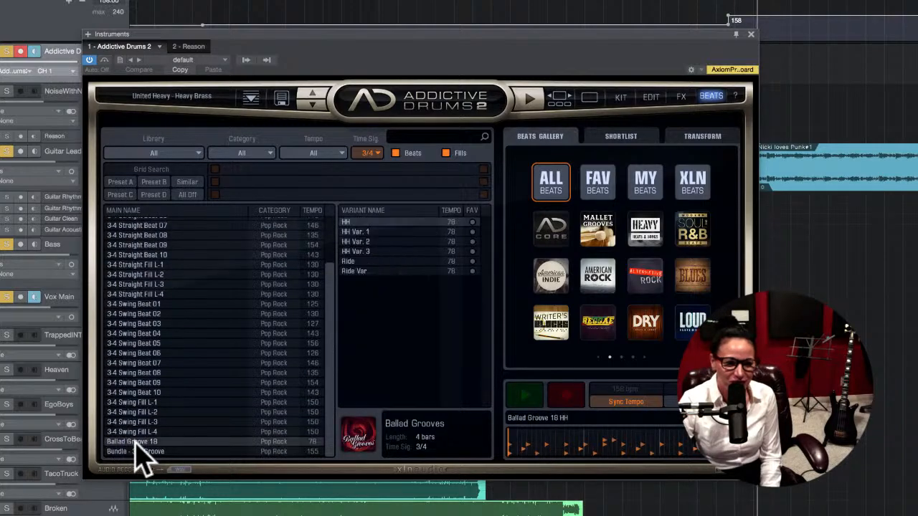
click(527, 413)
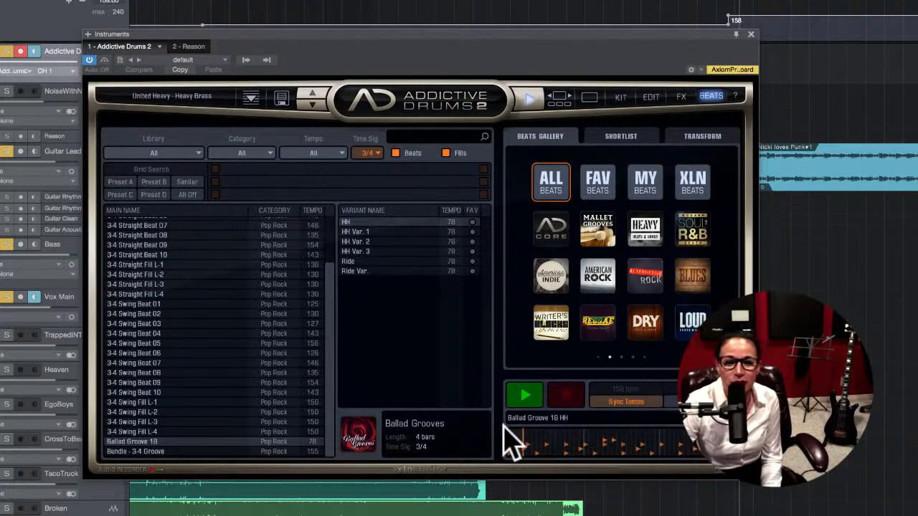
click(519, 397)
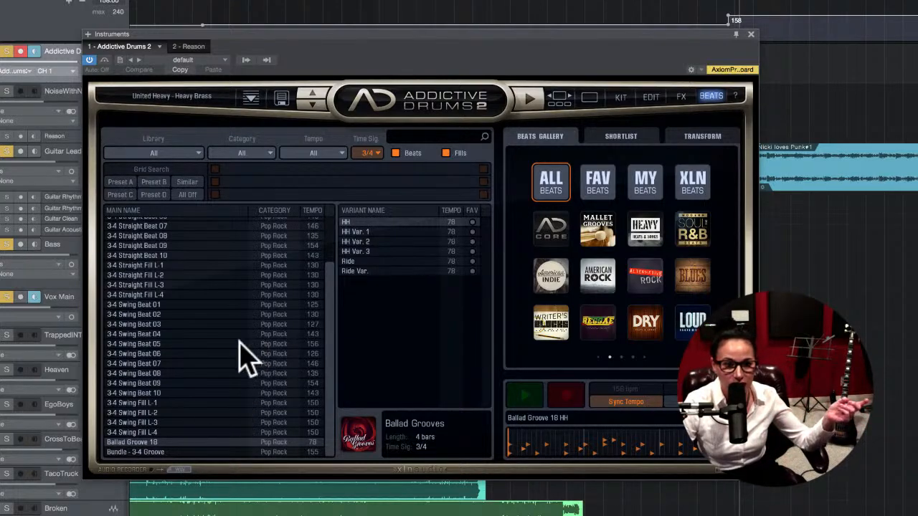
Step: Select 3-4 Swing Beat 05 and preview it
click(152, 345)
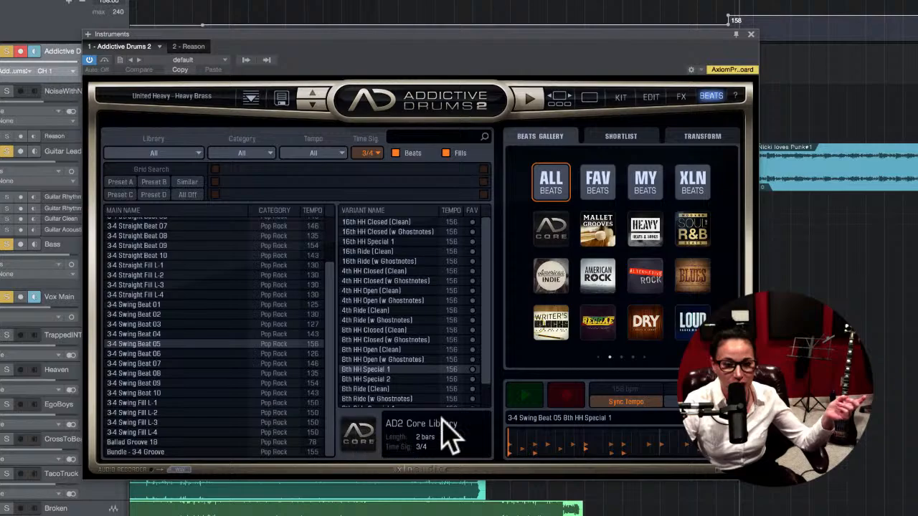
click(525, 398)
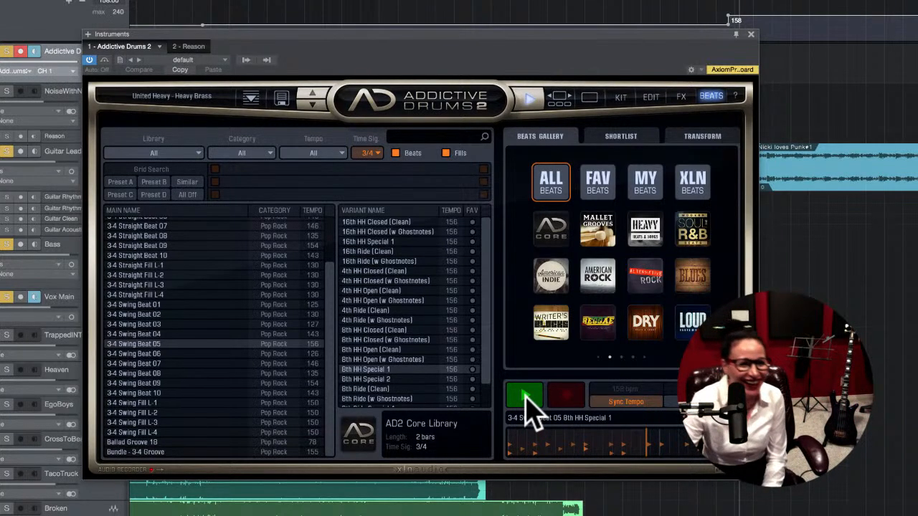
click(527, 401)
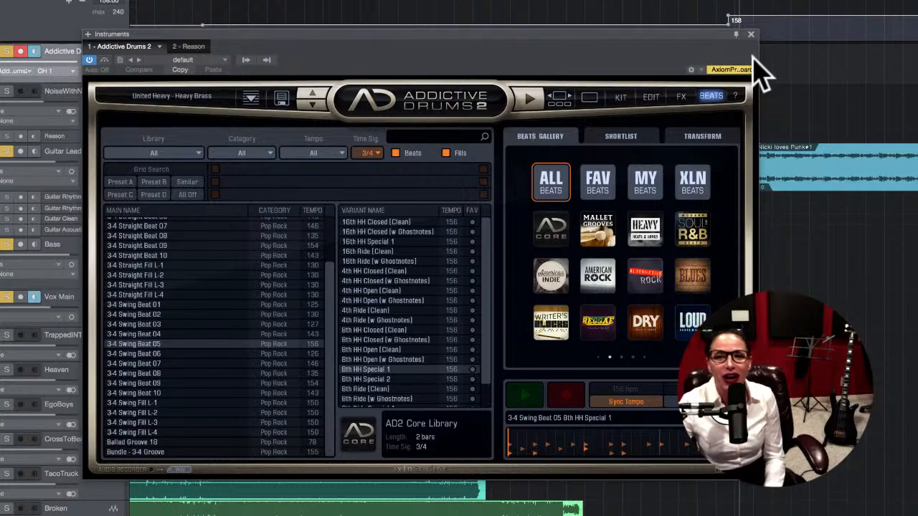
Step: Search the beat library for "punk" and set the time signature filter to All
click(434, 138)
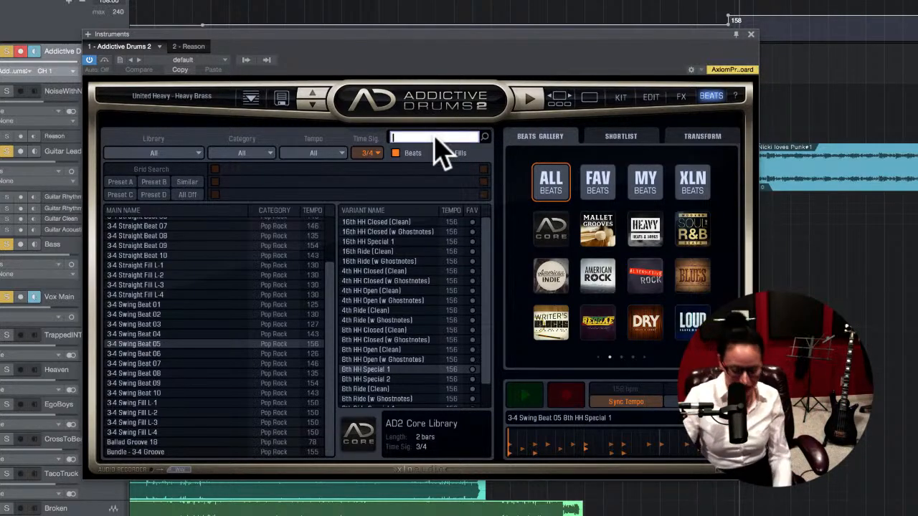
key(Return)
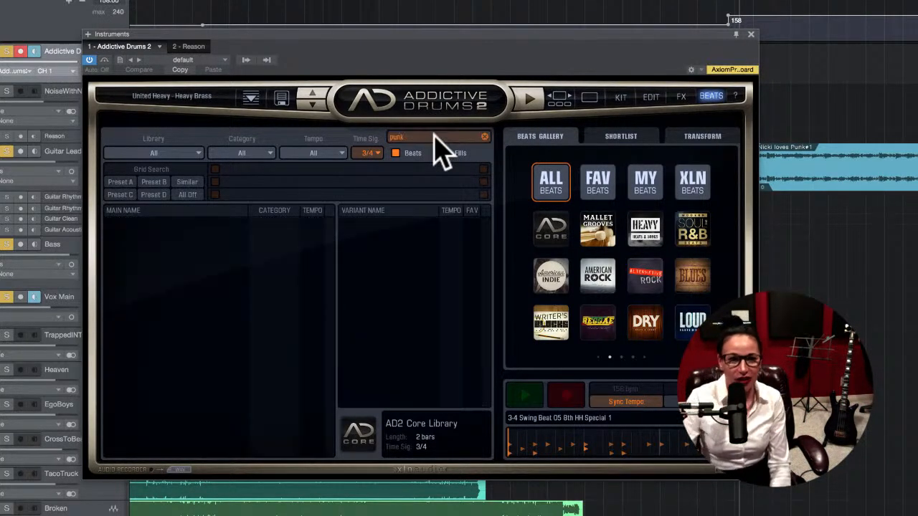
click(378, 153)
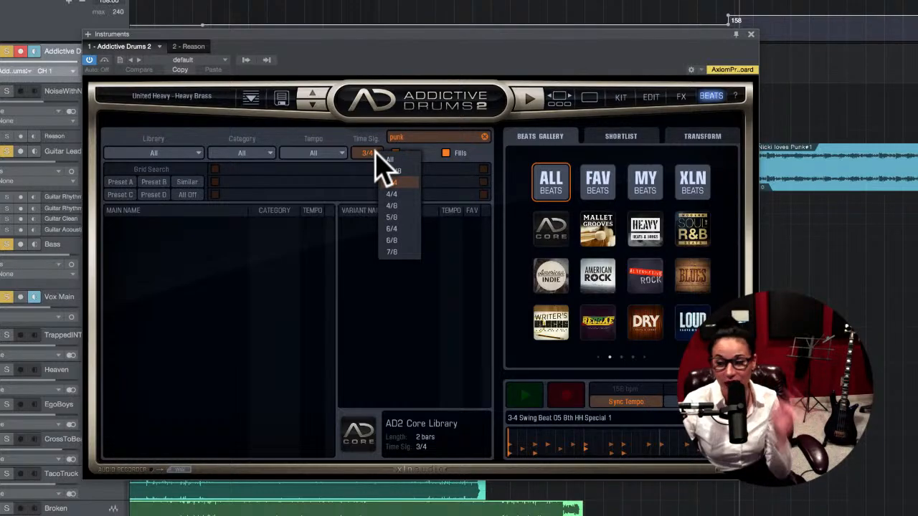
click(391, 160)
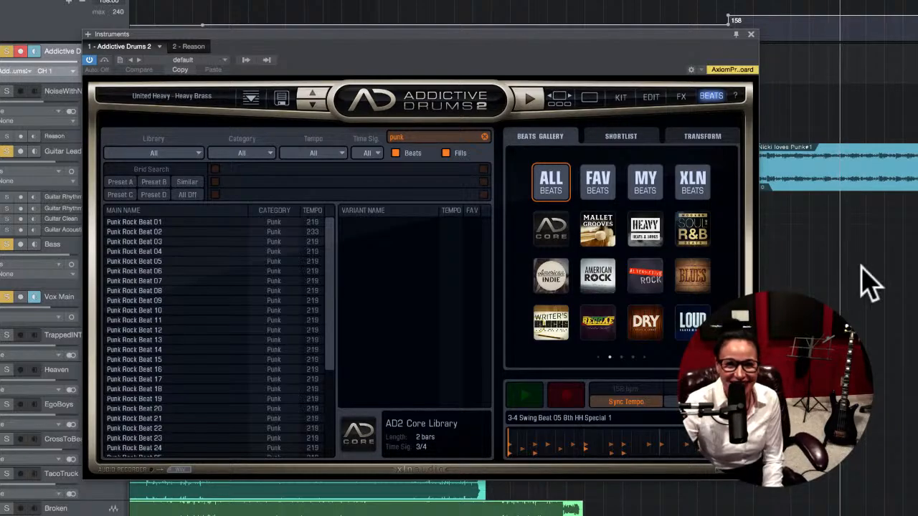
Step: Select Punk Rock Beat 01 and preview its HH Open variant
key(space)
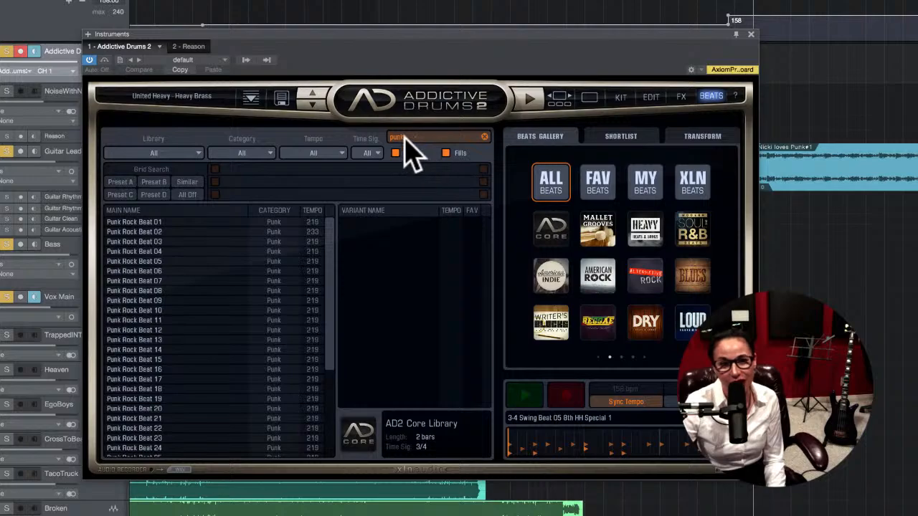
click(462, 137)
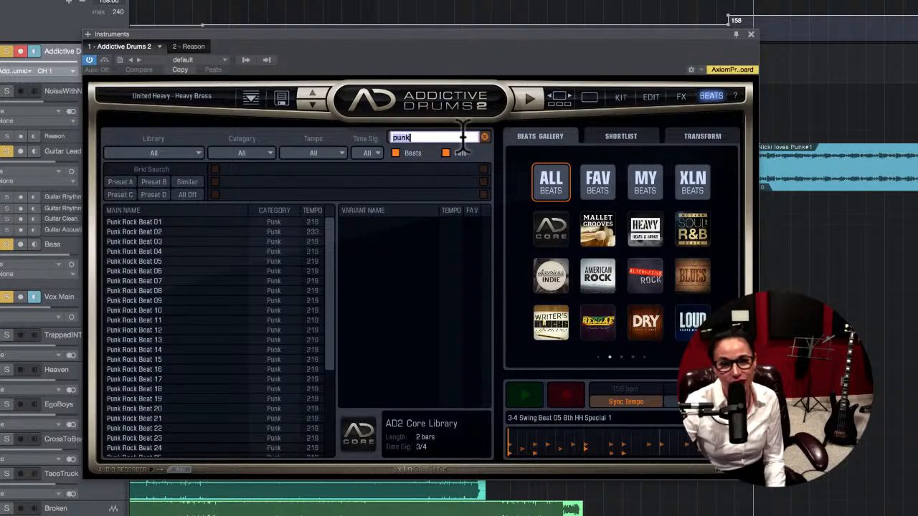
click(146, 222)
click(526, 397)
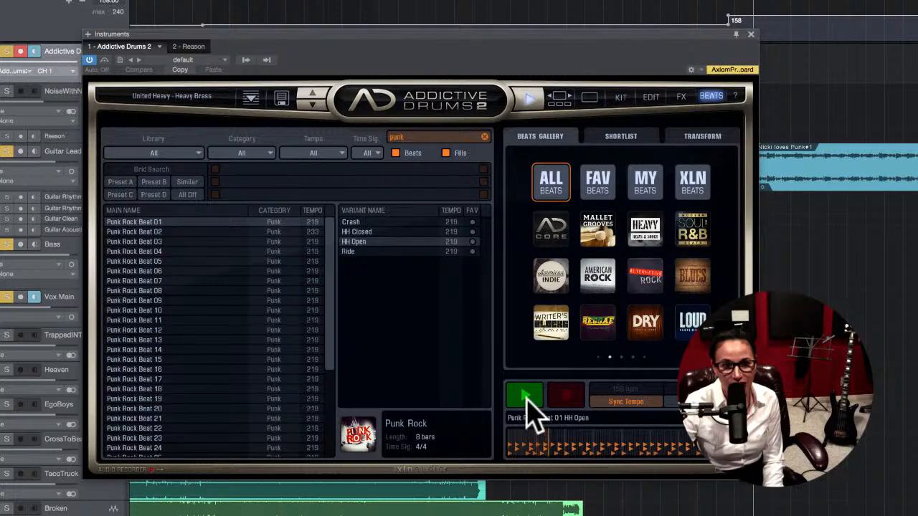
click(524, 396)
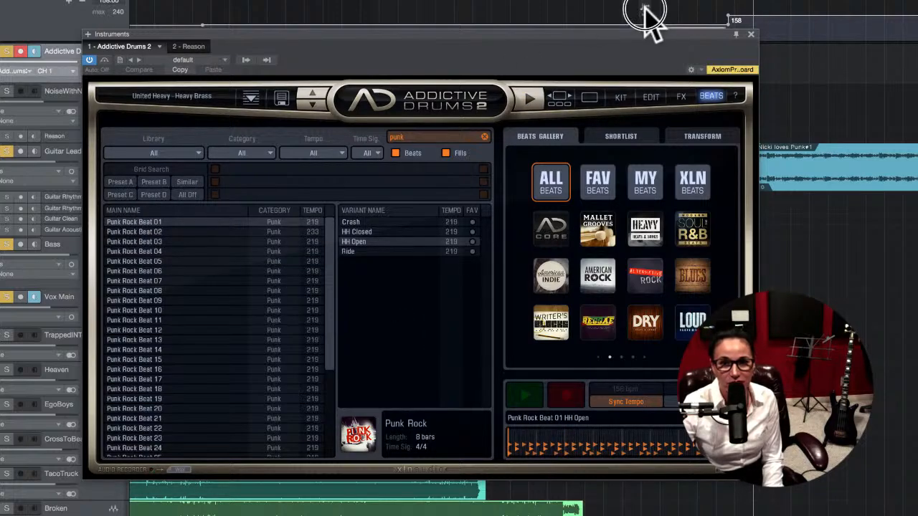
Step: Place Punk Rock Beat 01 on the Addictive Drums 2 track and move it to about the start of the second Guitar Lead clip
drag(645, 12, 666, 41)
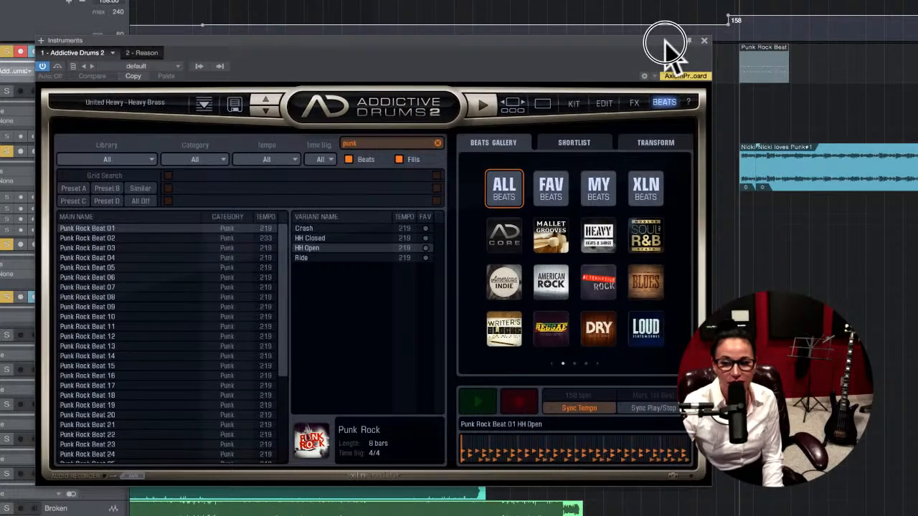
click(704, 41)
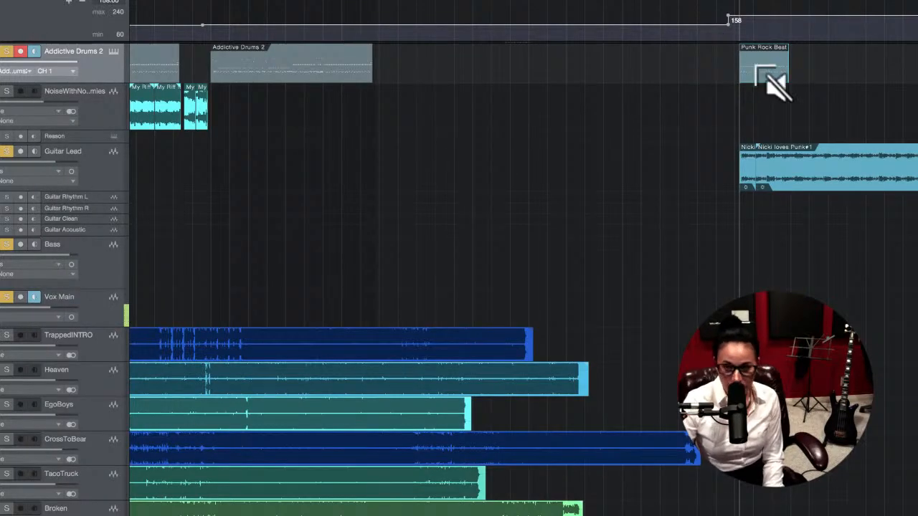
key(e)
key(e)
drag(752, 60, 821, 64)
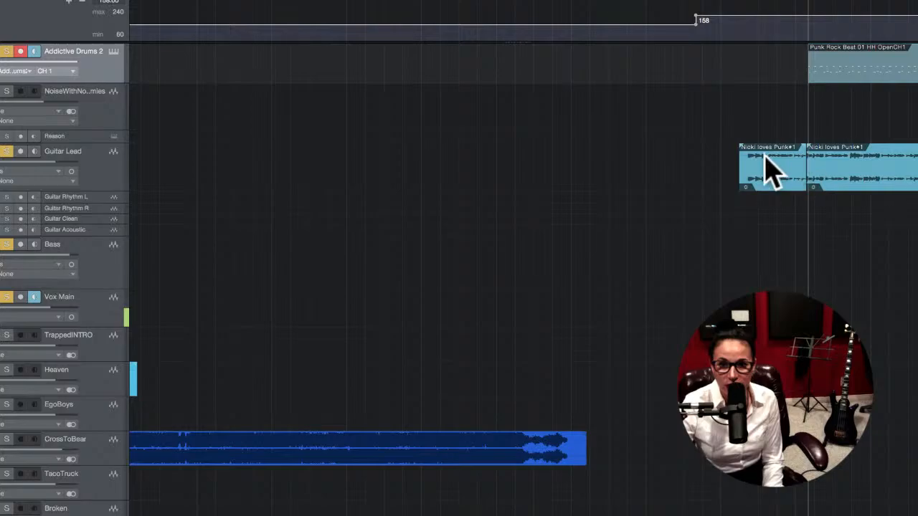
Step: Shift the drum clip slightly earlier to line up with the second Guitar Lead clip and play both together
key(e)
key(e)
key(e)
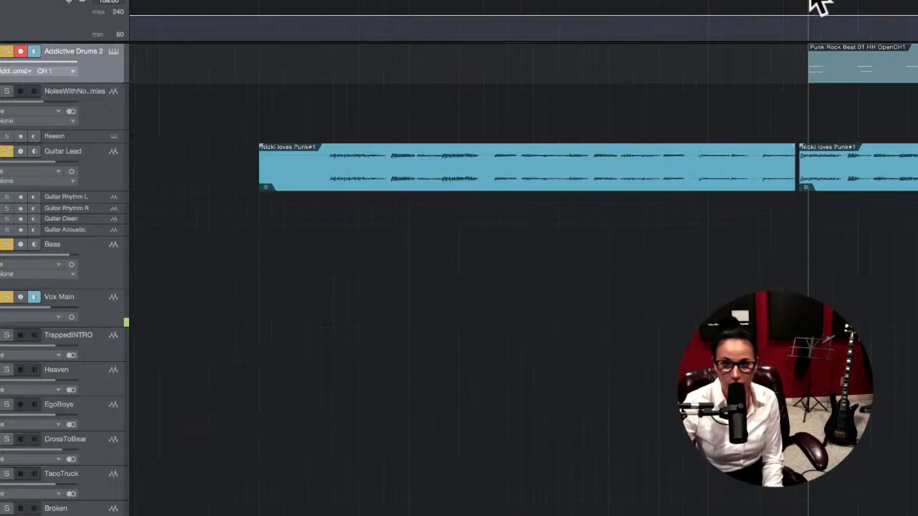
drag(817, 71, 805, 72)
scroll(805, 72, right, 10)
key(space)
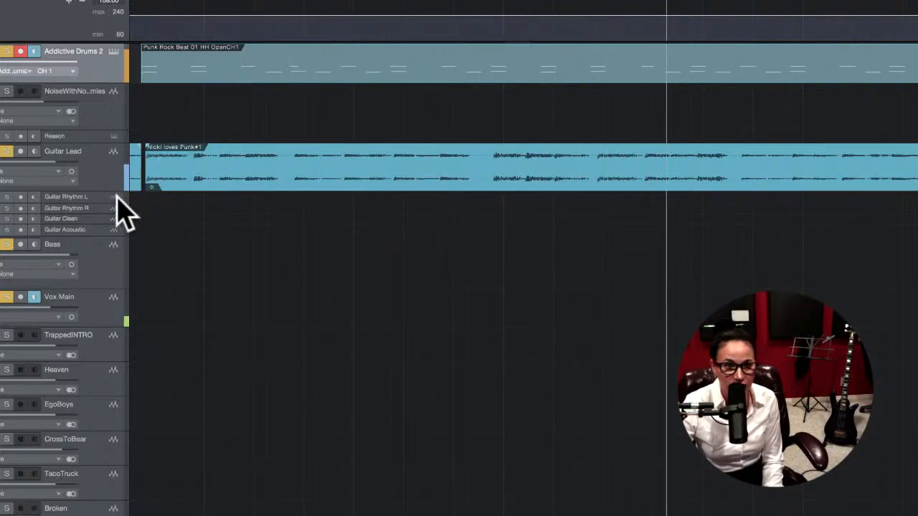
key(space)
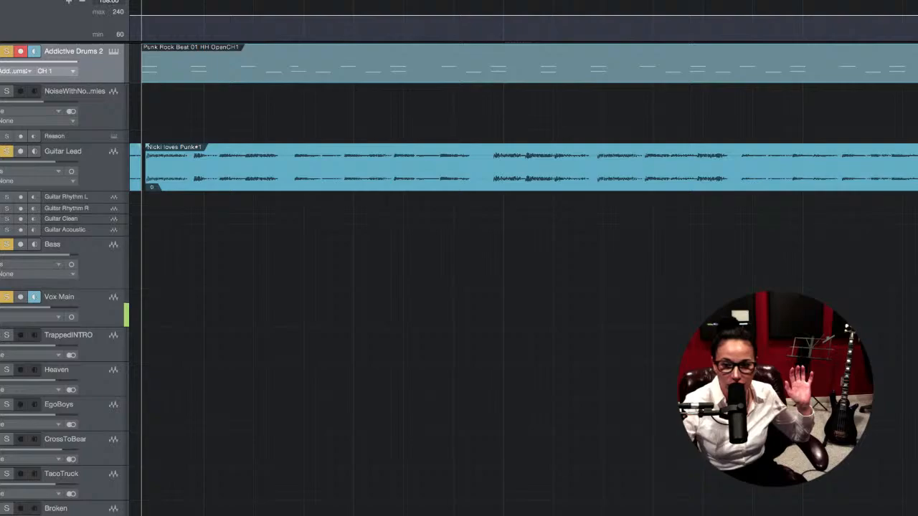
Step: Show the mixer console and open the BIAS FX 2 insert of the Guitar Lead channel
key(F3)
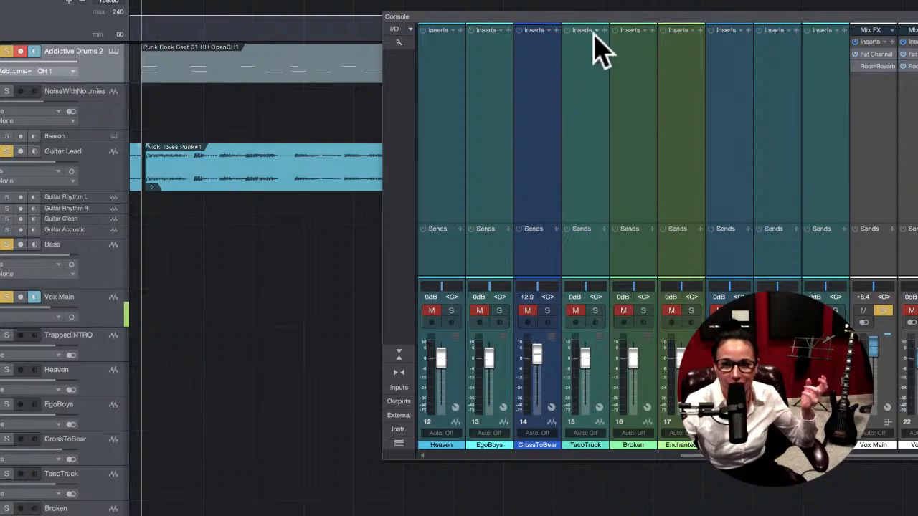
scroll(567, 118, left, 10)
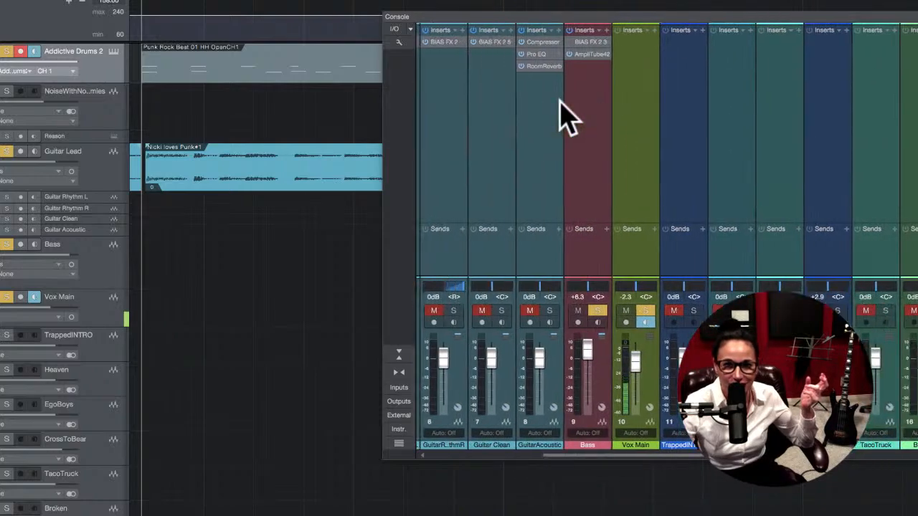
scroll(430, 65, left, 3)
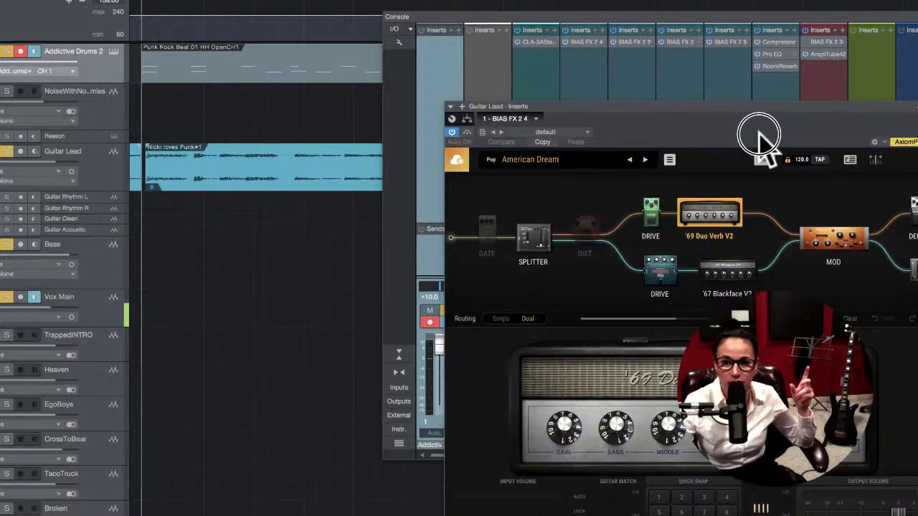
drag(760, 136, 582, 85)
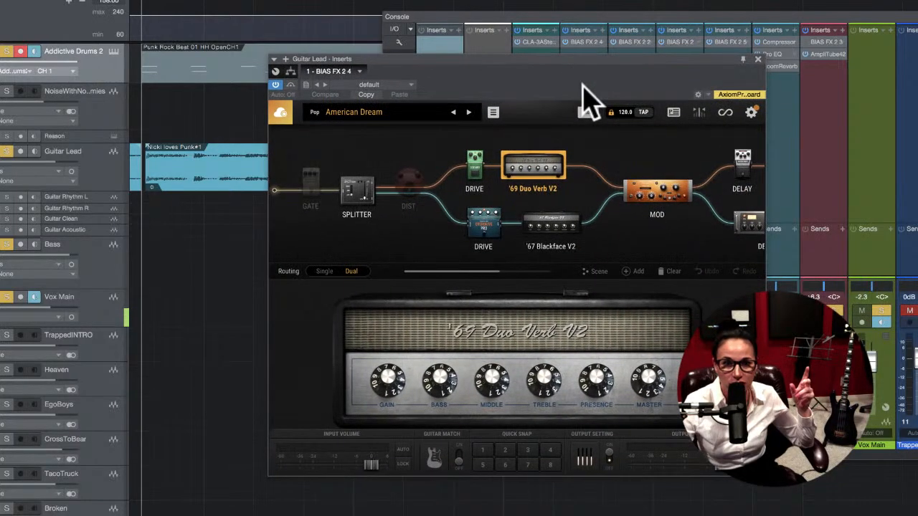
Step: Open the BIAS FX 2 preset browser and show the presets of the Metal factory bank
click(385, 114)
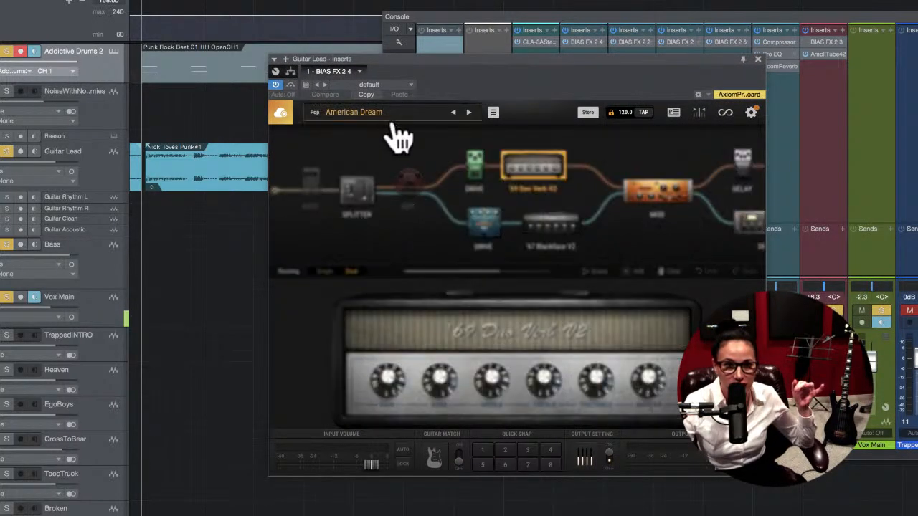
click(361, 257)
click(336, 274)
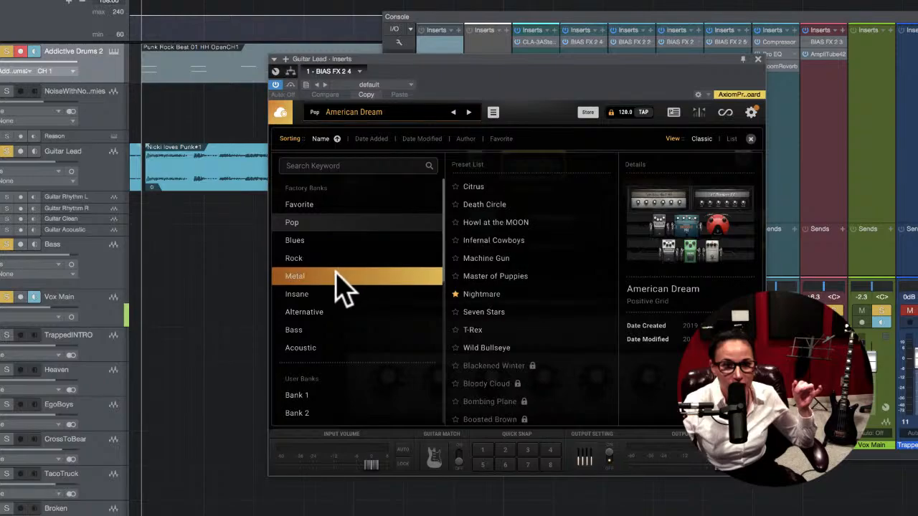
Step: Look through the presets in the user banks, including BASS, Factory Low Gain, Artists, PG and Bass Amp Match
scroll(342, 279, down, 4)
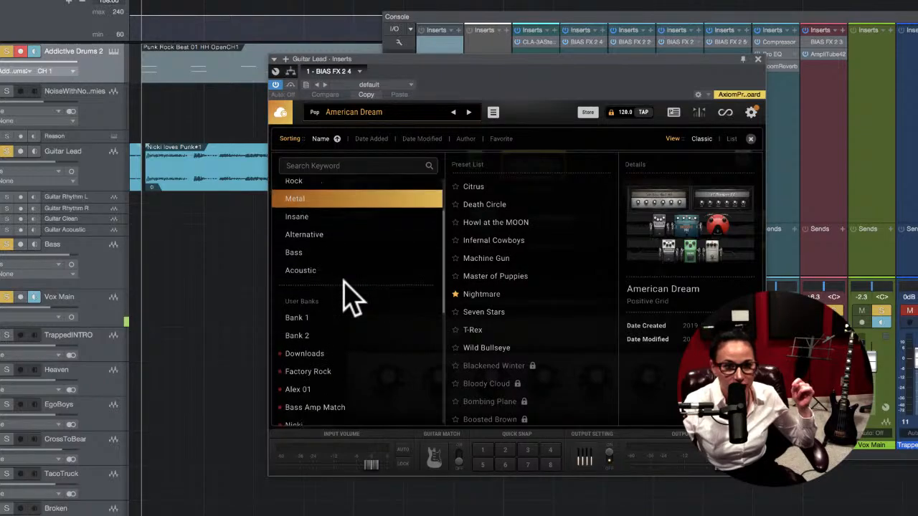
click(343, 280)
scroll(343, 280, down, 3)
click(344, 322)
click(344, 340)
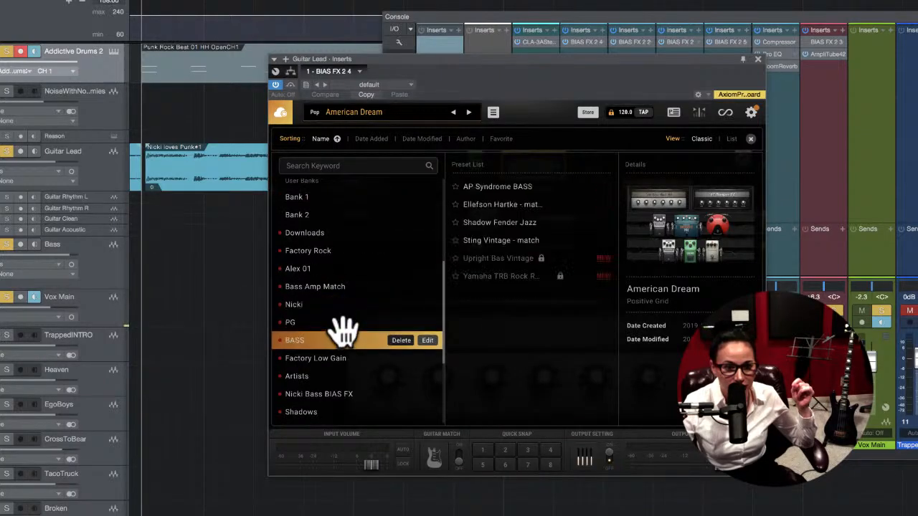
click(344, 358)
click(347, 394)
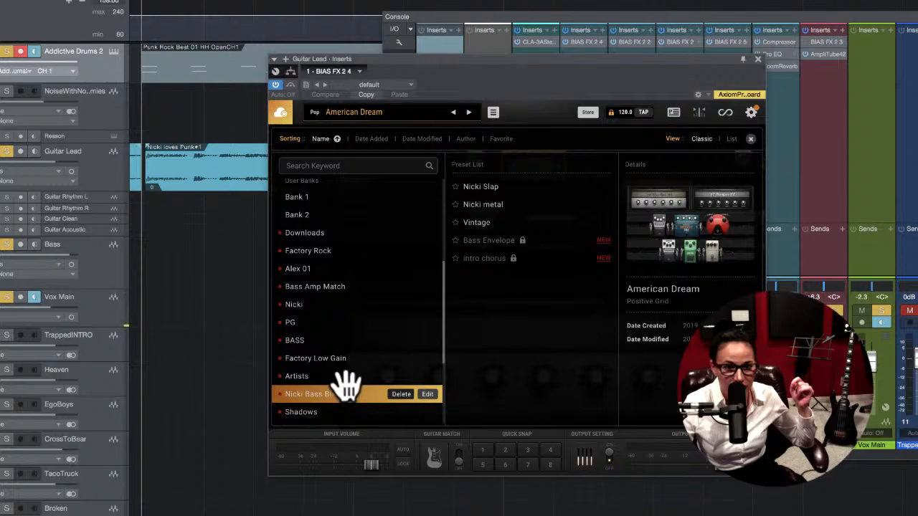
click(347, 375)
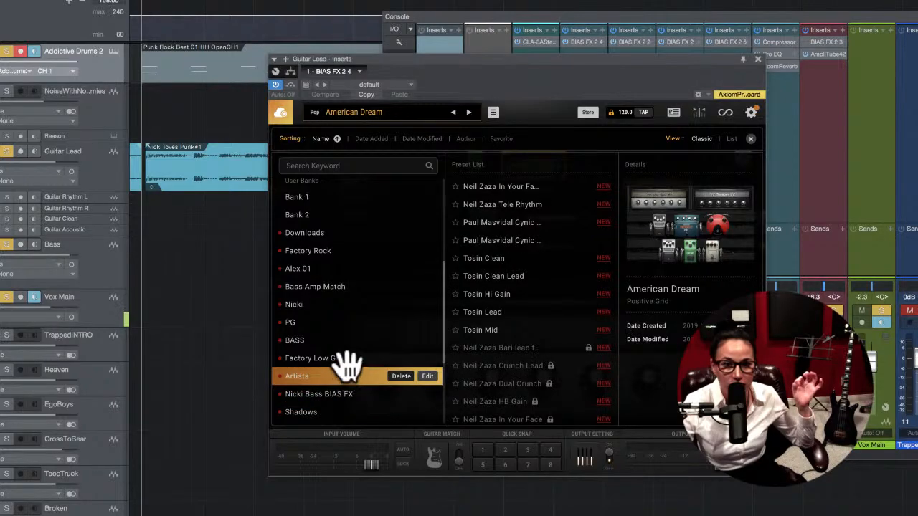
click(345, 357)
click(344, 340)
click(344, 323)
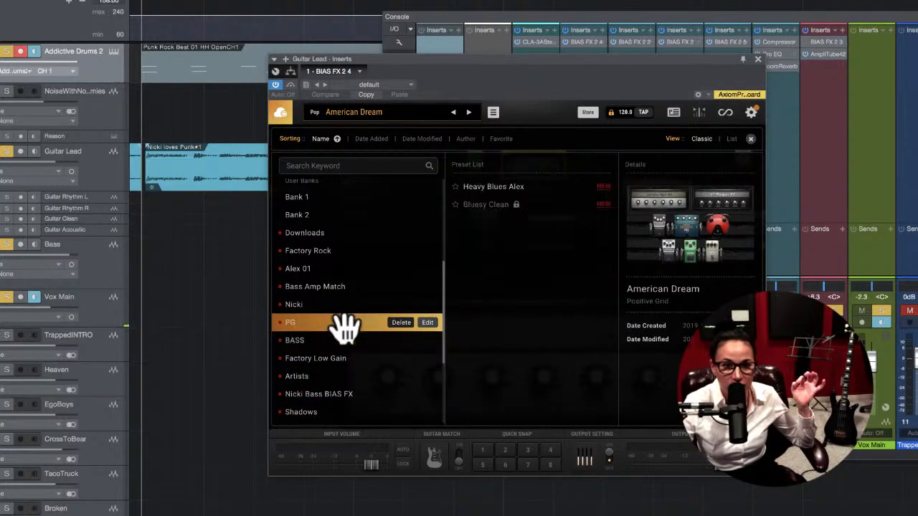
click(344, 306)
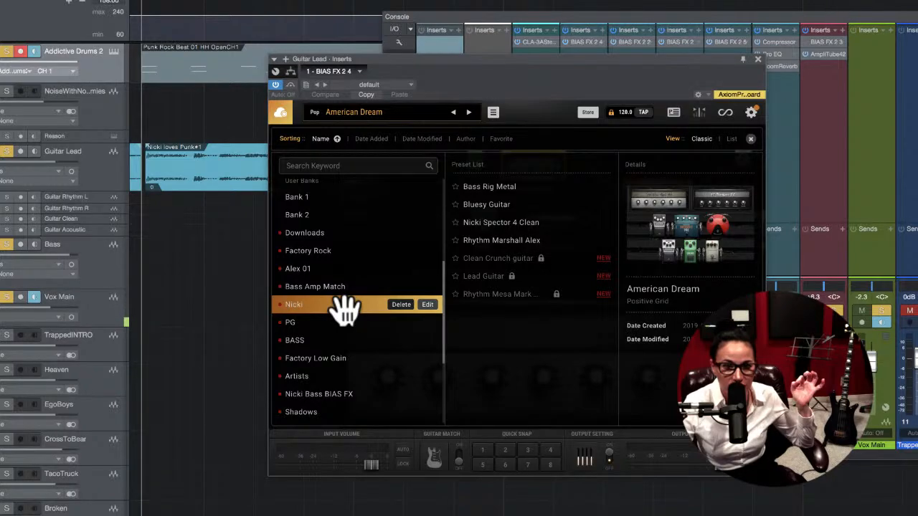
click(347, 286)
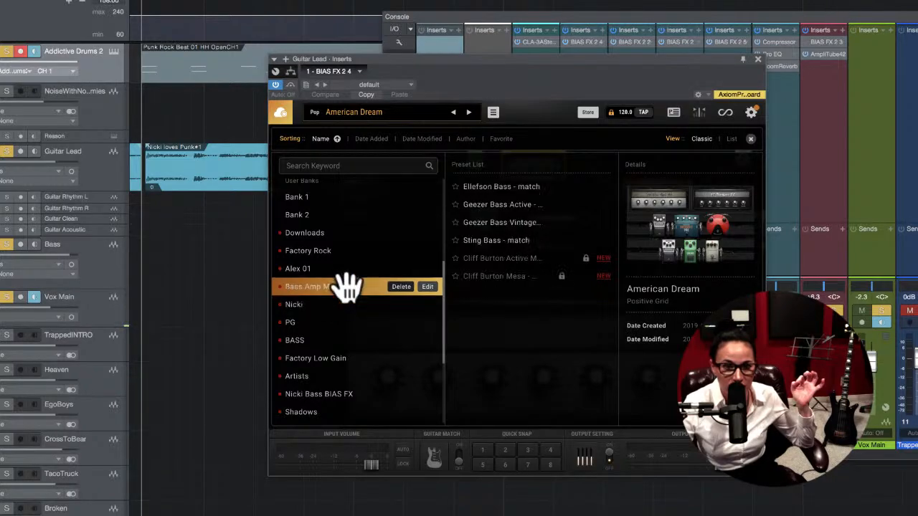
Step: Return to the factory banks and compare the presets in the Metal and Insane banks
scroll(347, 284, up, 5)
scroll(347, 284, up, 3)
click(342, 278)
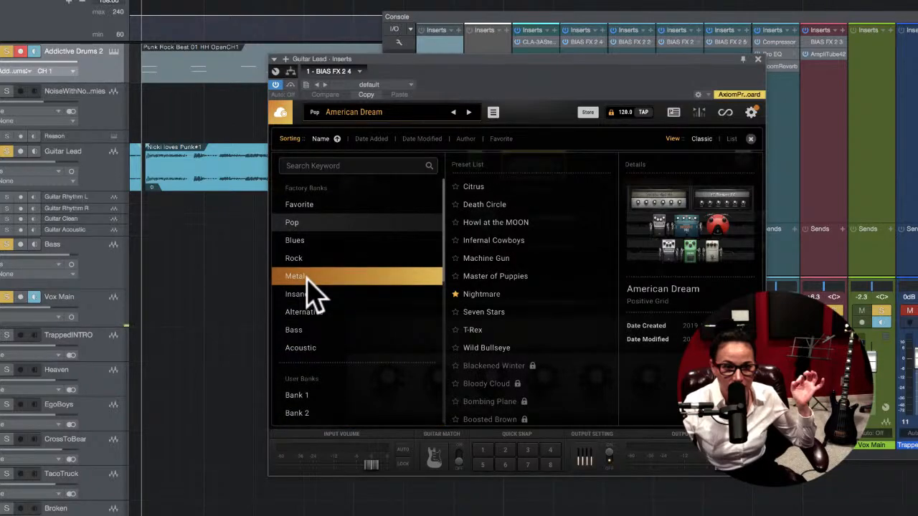
click(430, 292)
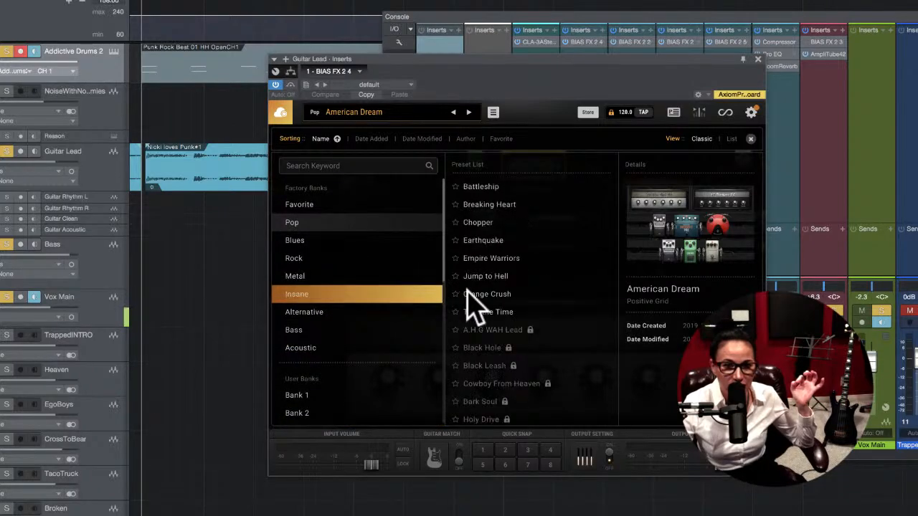
click(467, 292)
click(396, 277)
click(412, 294)
click(483, 306)
Step: Load the Nightmare preset from the Metal bank and close the preset browser
click(404, 278)
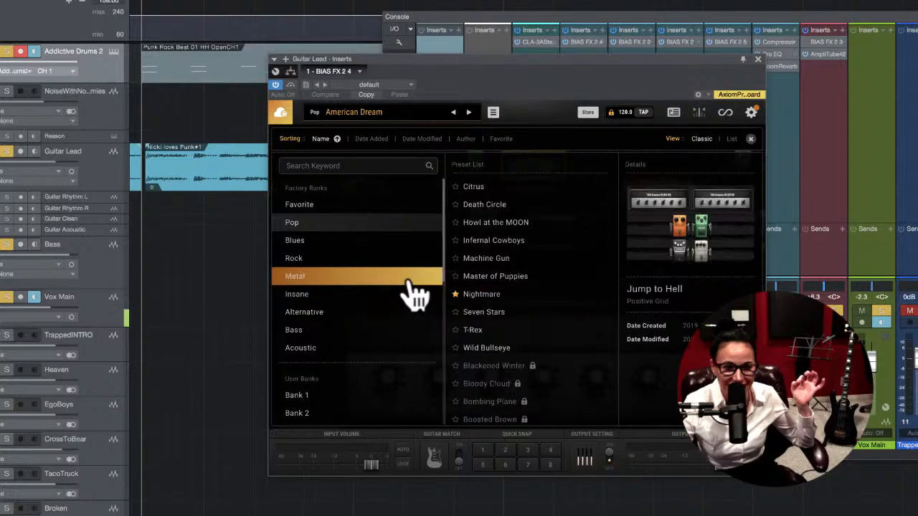
click(476, 296)
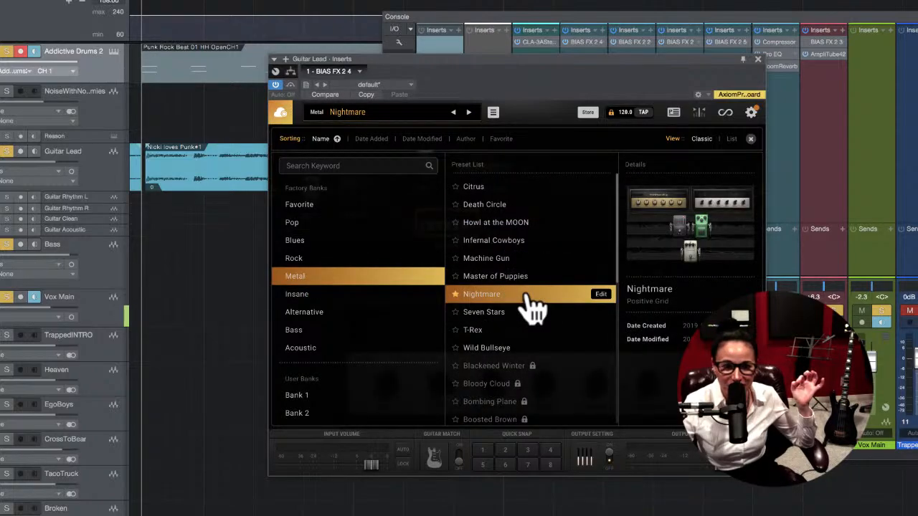
click(751, 139)
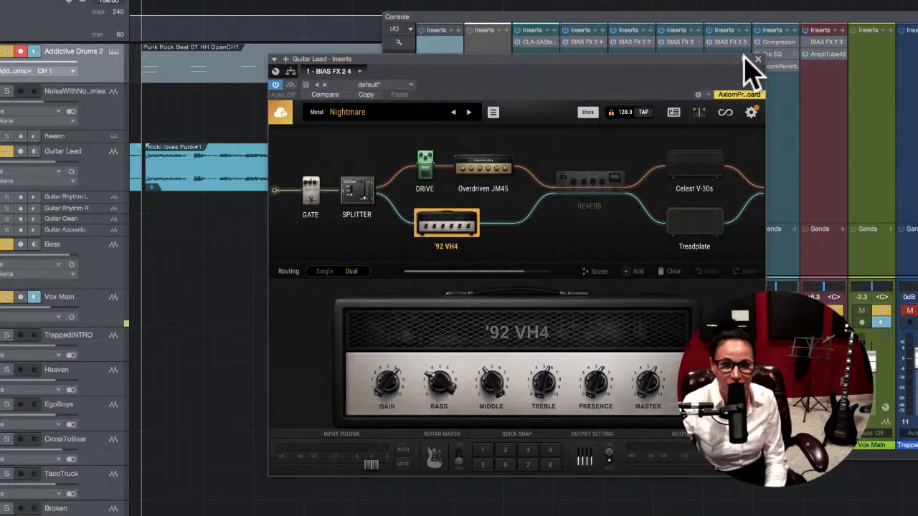
Step: Play the drums with the lead guitar to audition the Nightmare preset, and close the BIAS FX 2 window
key(space)
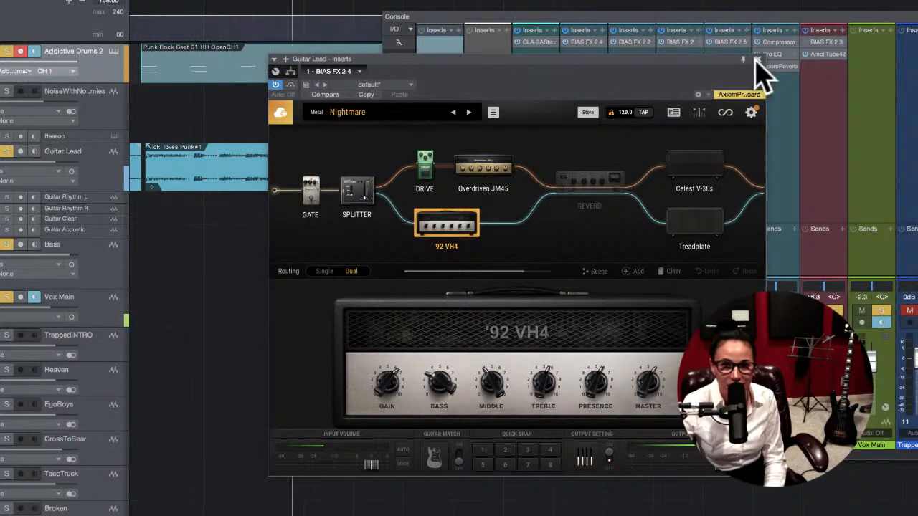
click(757, 59)
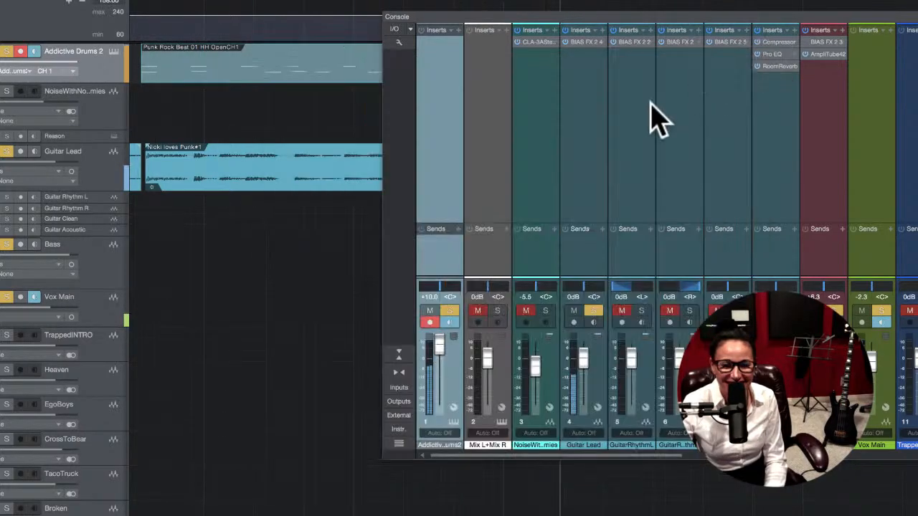
key(space)
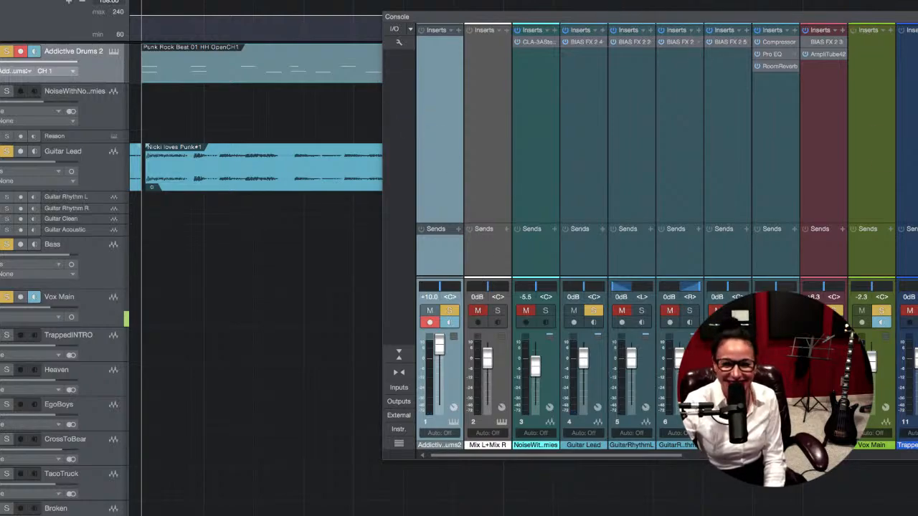
Step: Hide the mixer console and play the whole drum clip together with the lead guitar
key(F3)
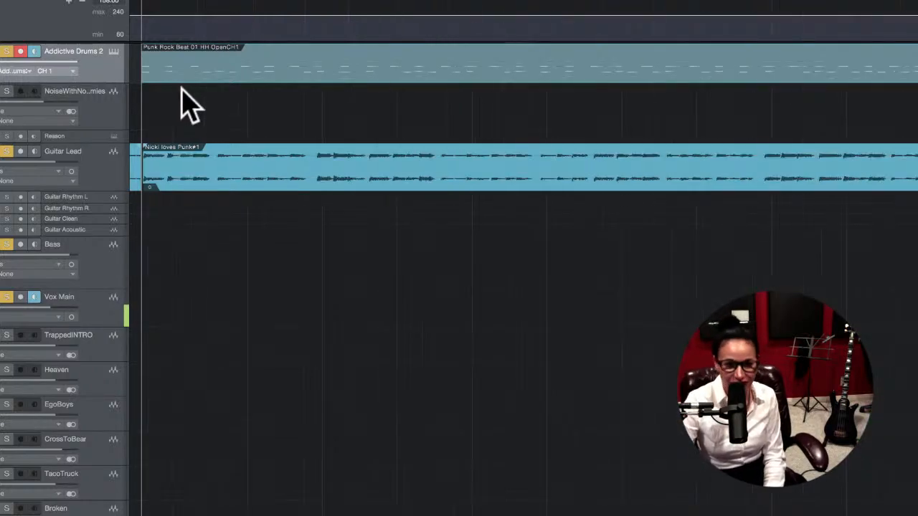
key(w)
scroll(185, 100, left, 3)
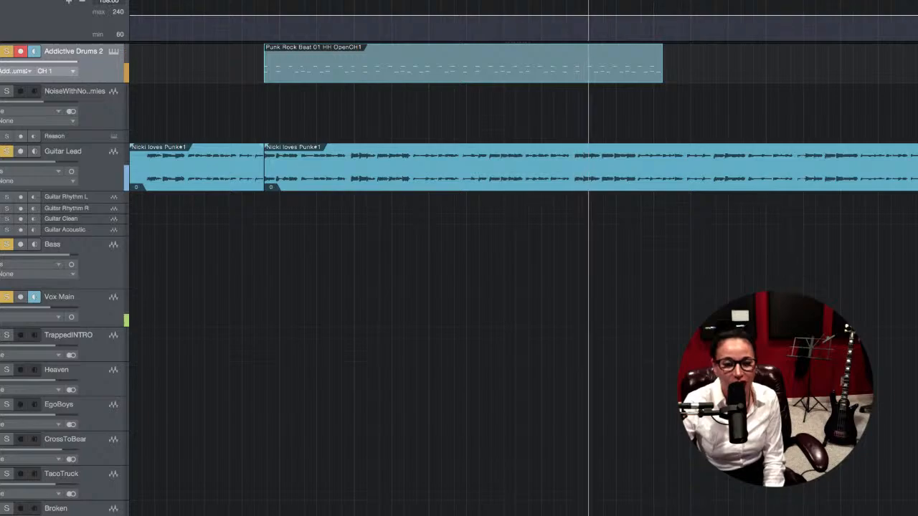
key(space)
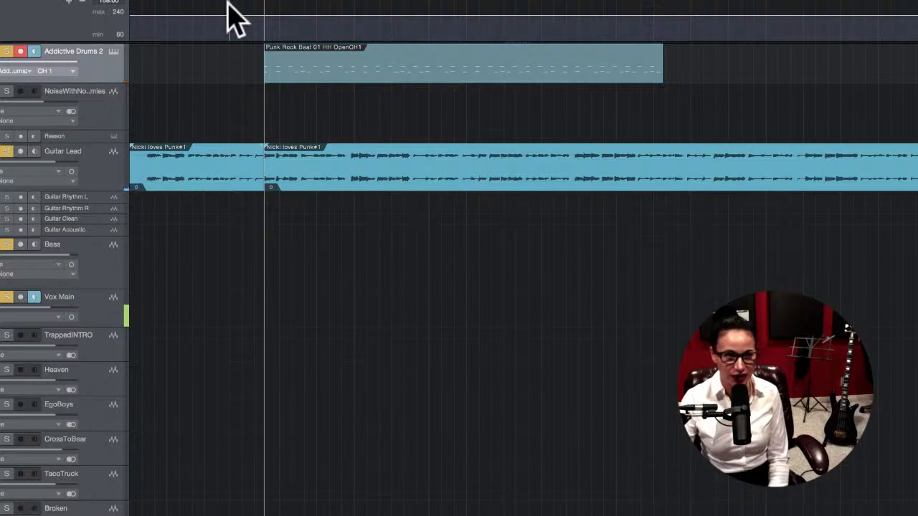
Step: Open the Addictive Drums 2 instrument to review the selected punk beat, and close it again
click(113, 51)
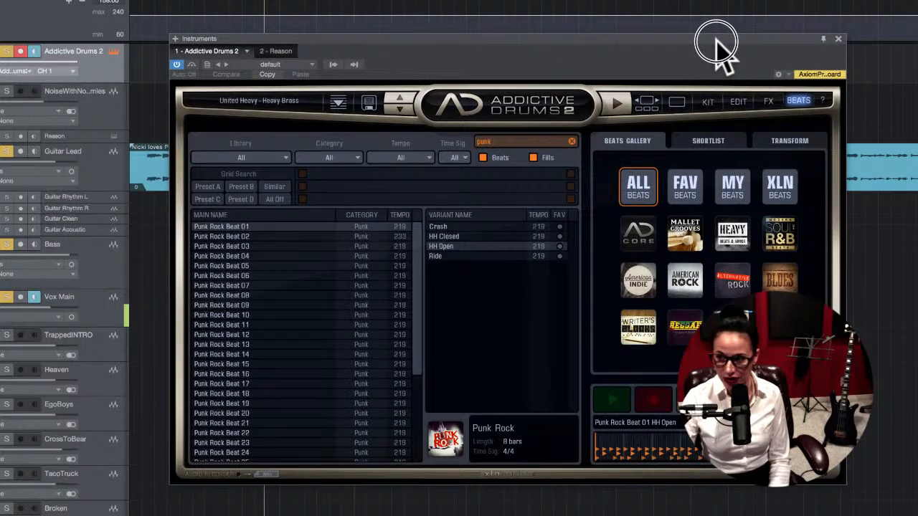
drag(715, 40, 716, 47)
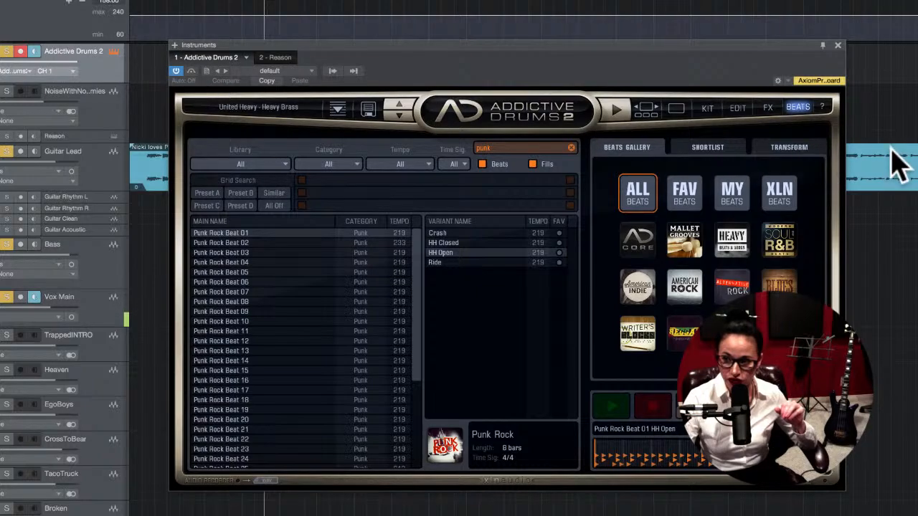
click(837, 44)
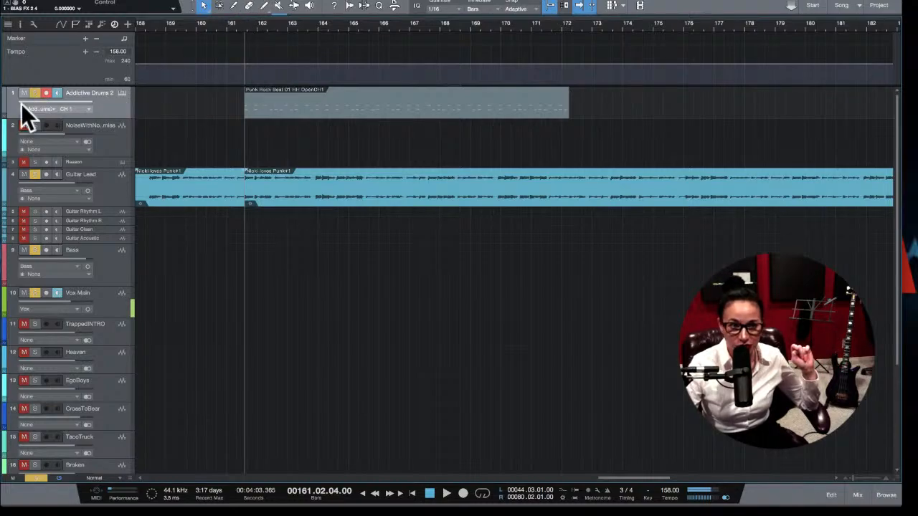
Step: Enlarge the Addictive Drums 2 track and view its list of available instruments without changing the selection
drag(84, 117, 89, 141)
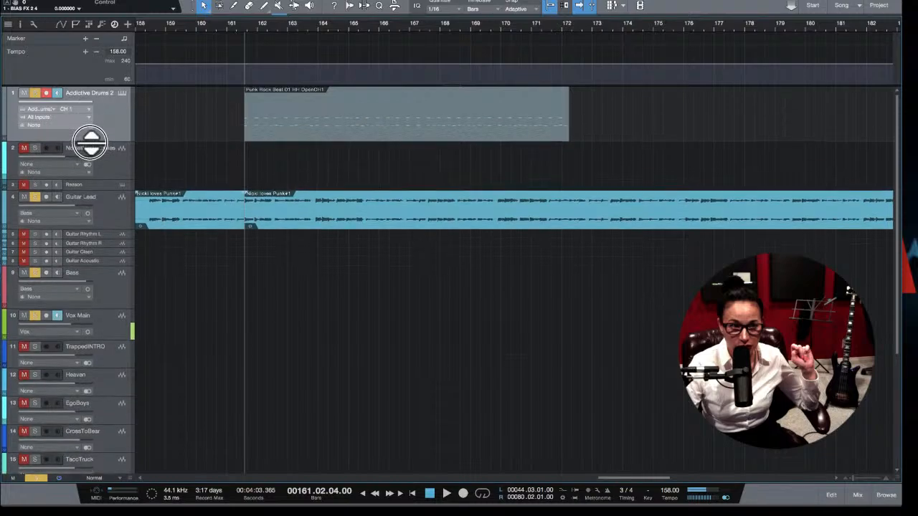
click(47, 108)
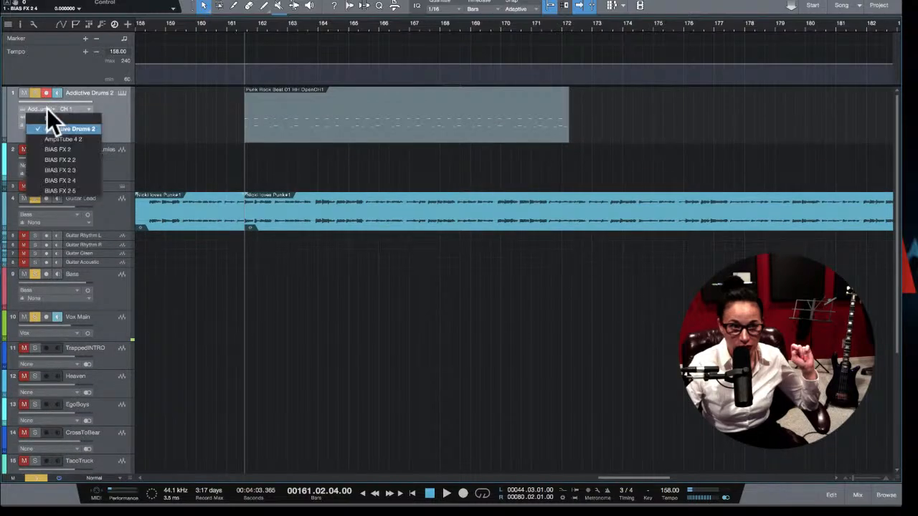
click(121, 109)
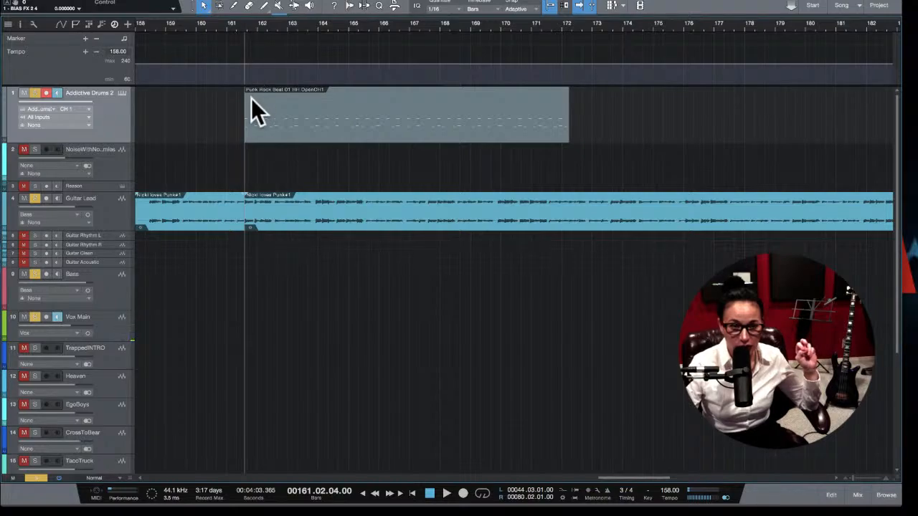
Step: Reopen the Addictive Drums 2 window, move it below the drum clip to show both, and close it
click(121, 92)
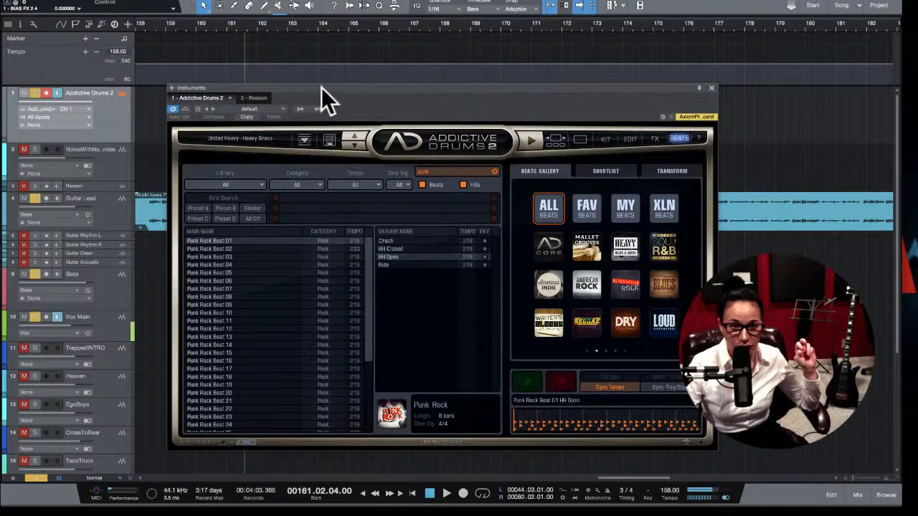
drag(321, 88, 381, 120)
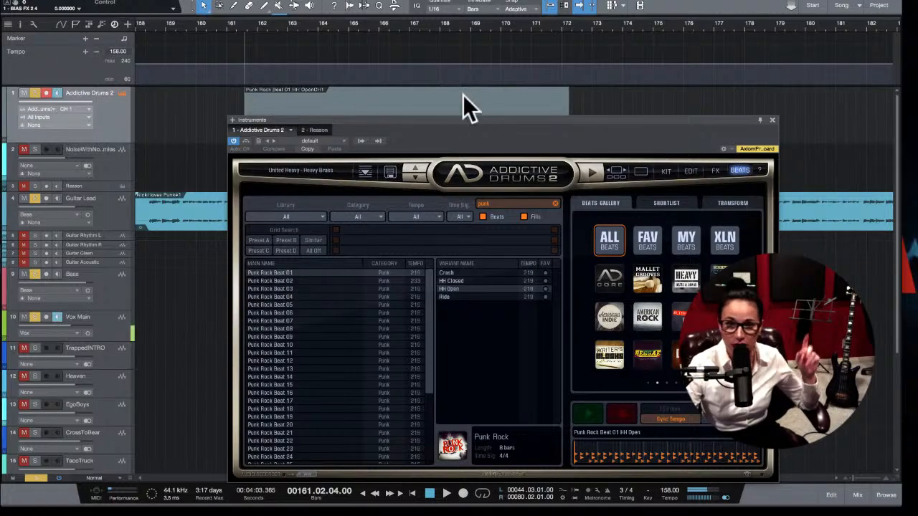
click(770, 120)
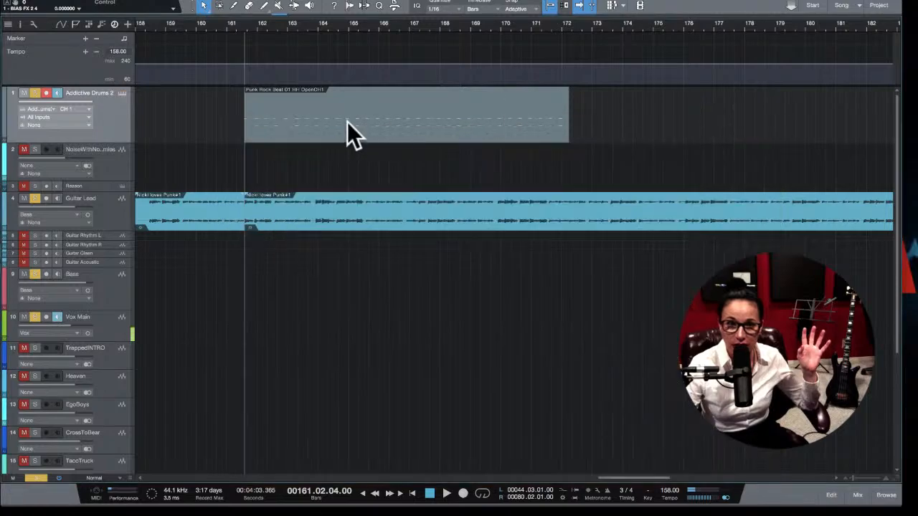
Step: Open the drum clip in the note editor and play its notes from bar 163
double_click(334, 122)
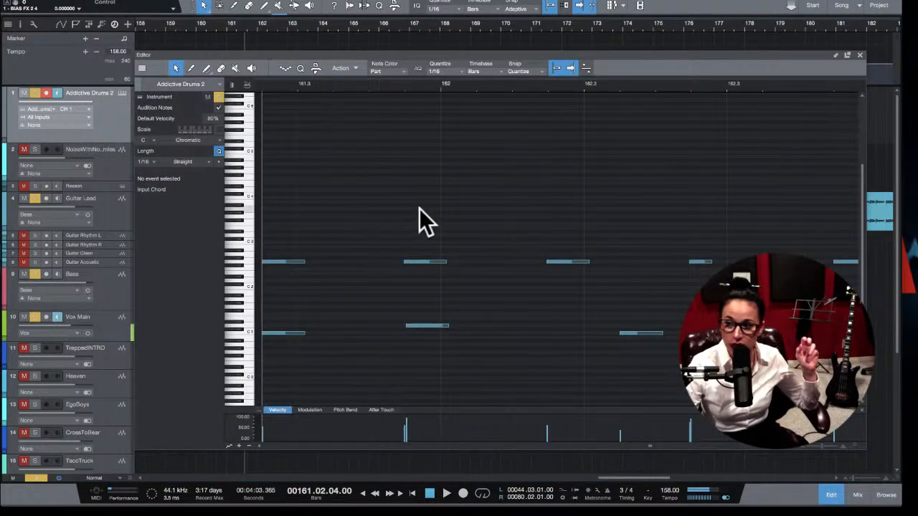
scroll(437, 240, down, 5)
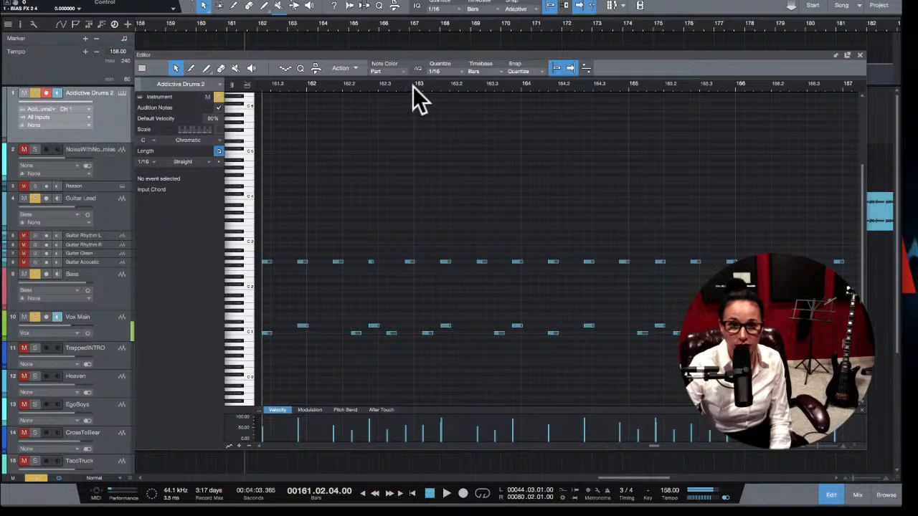
key(space)
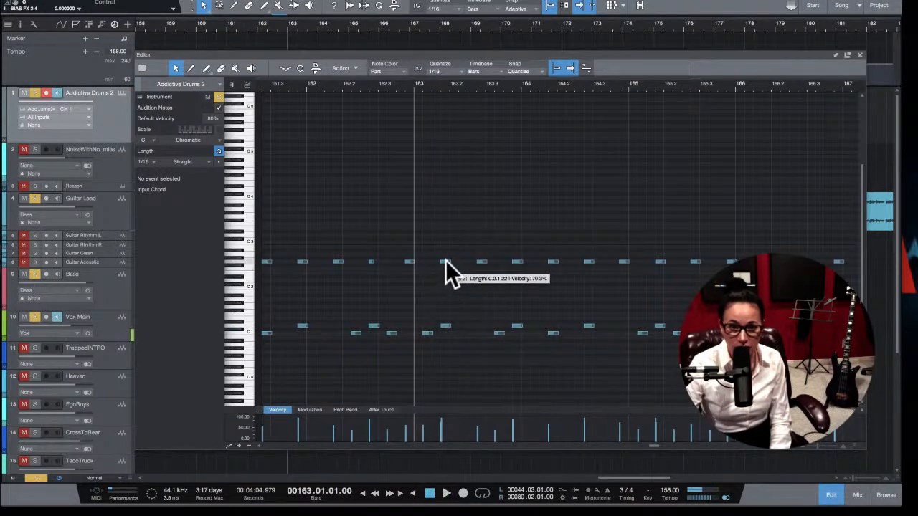
key(space)
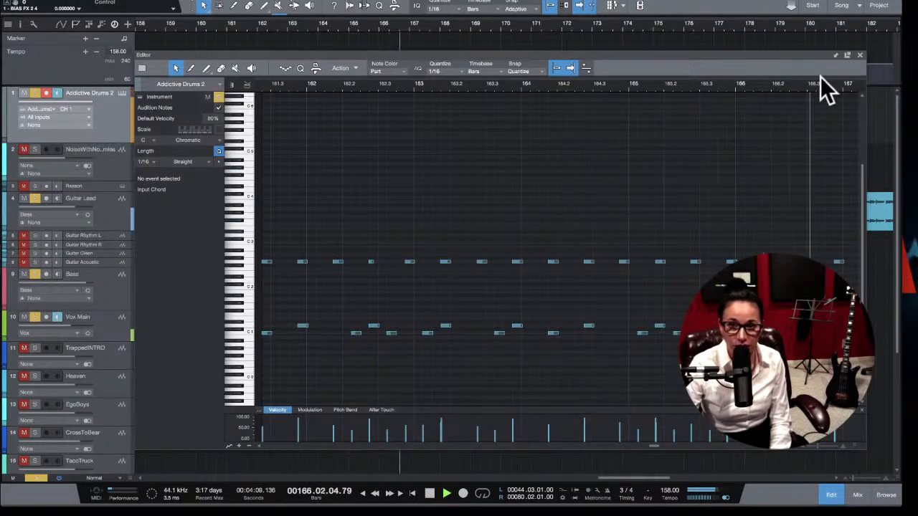
Step: Close the note editor, stop playback and place the playhead near the start of the drum clip at 161.03
click(860, 55)
key(space)
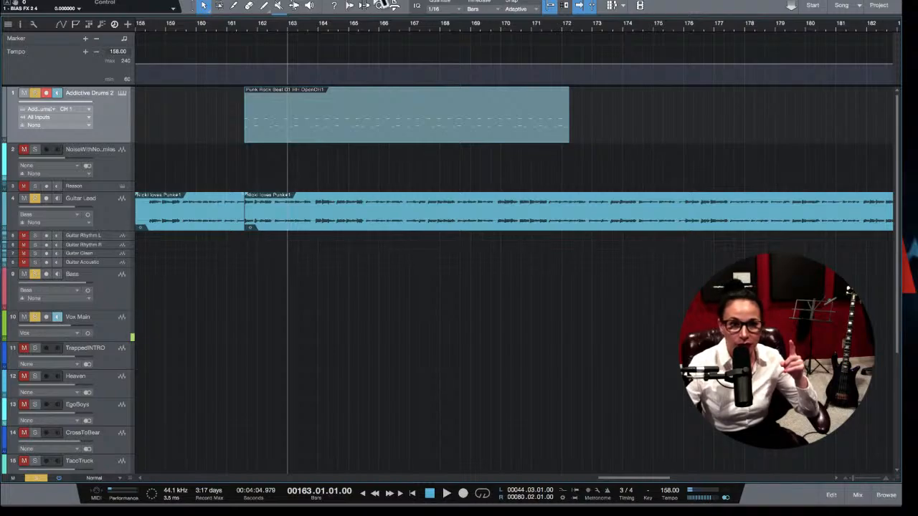
click(244, 25)
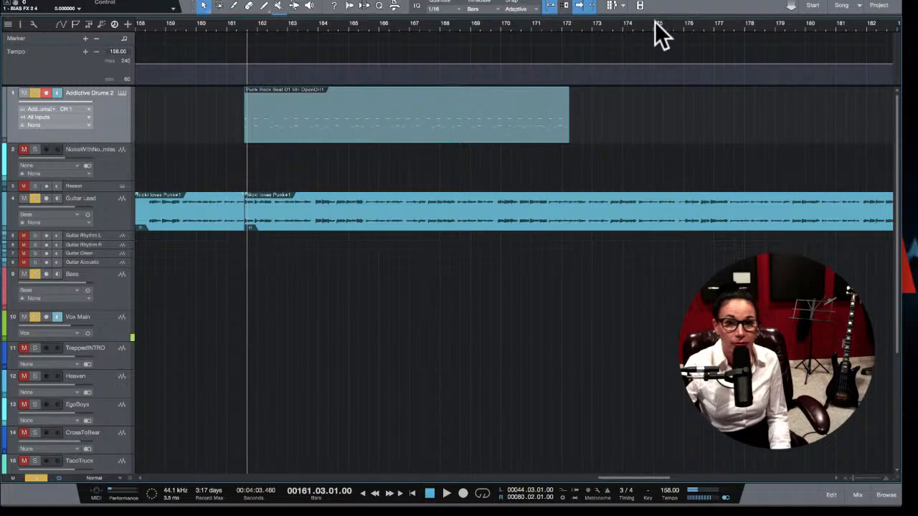
Step: From the drum clip's end at 172.02, audition Punk Rock Beat 01 HH Open in Addictive Drums 2 against the guitar and close its window
click(564, 29)
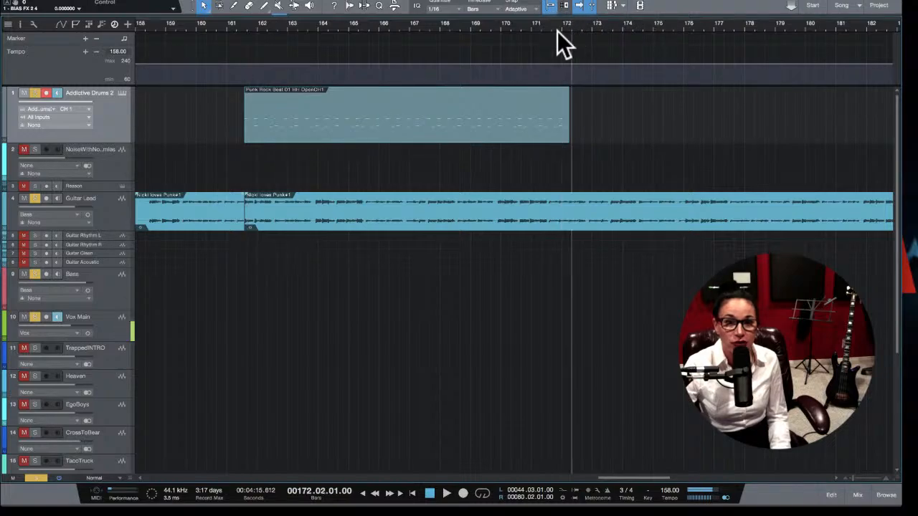
click(121, 93)
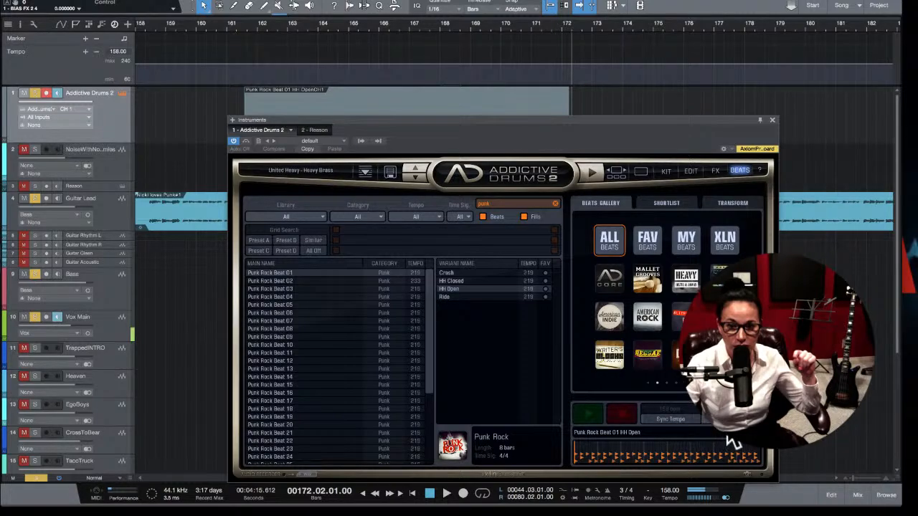
click(589, 413)
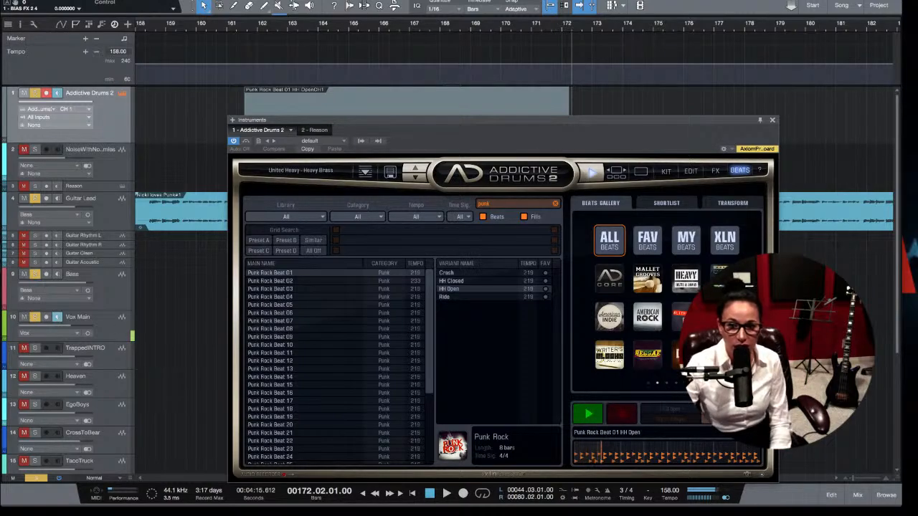
click(588, 410)
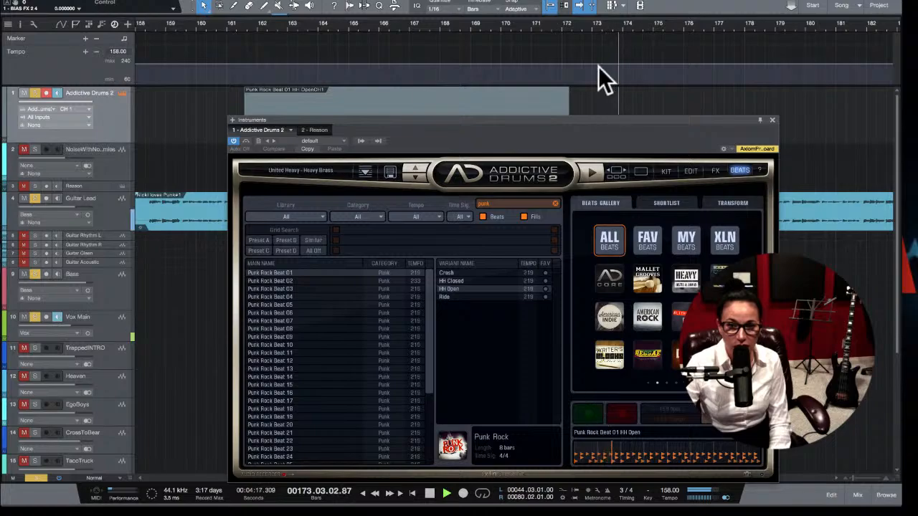
key(space)
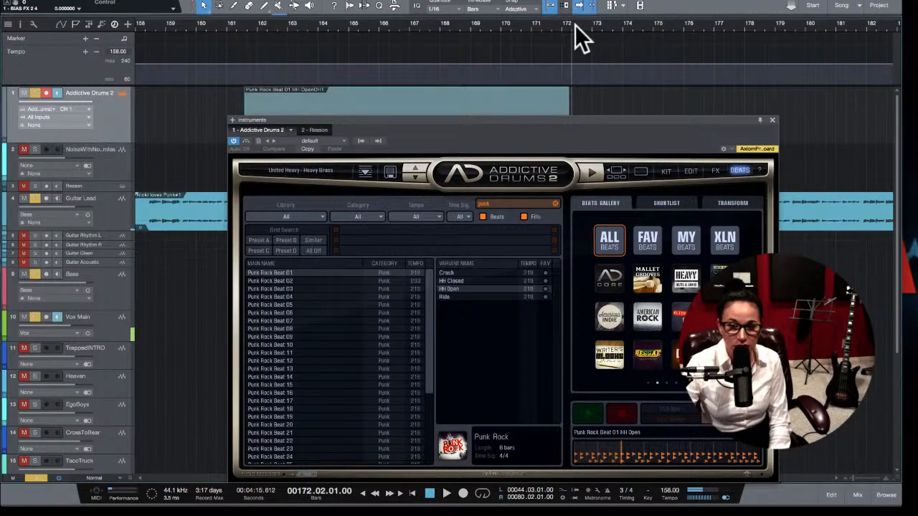
key(space)
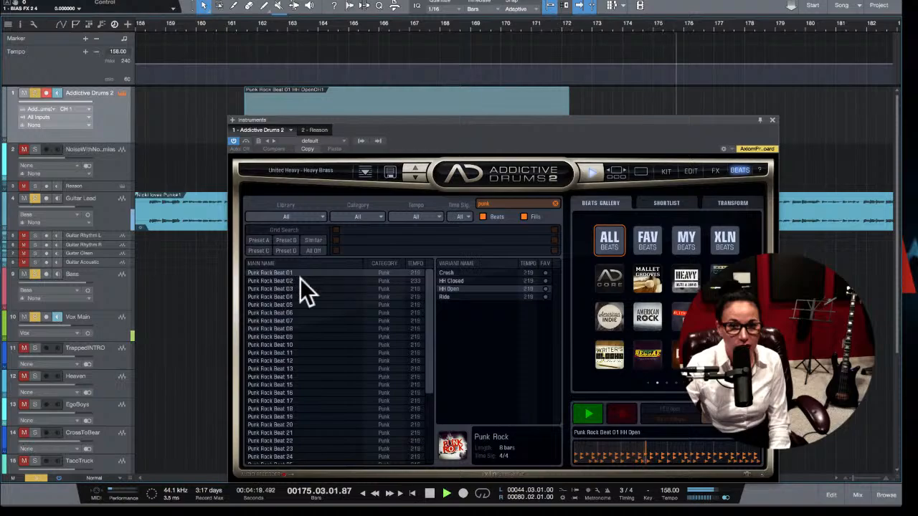
key(space)
click(771, 120)
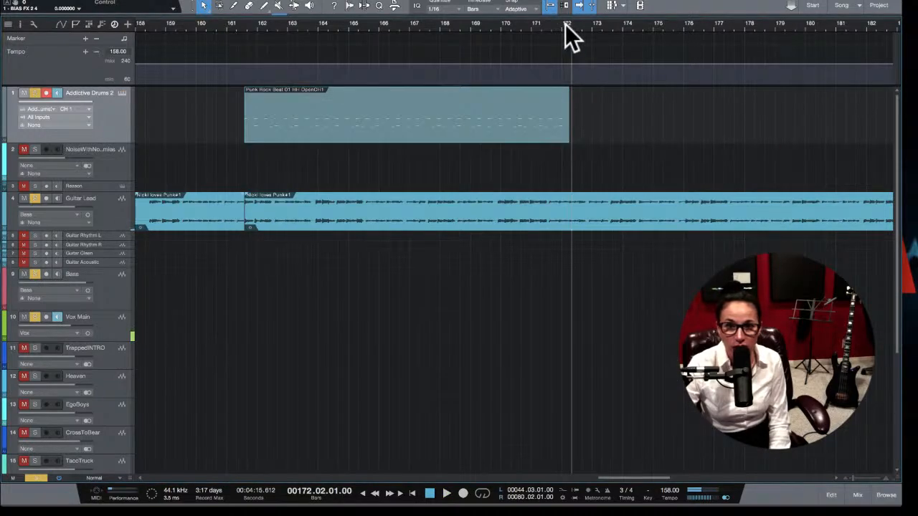
Step: Play the lead guitar just past the drum clip's end and place the playhead at the phrase start at 173.03
key(e)
key(e)
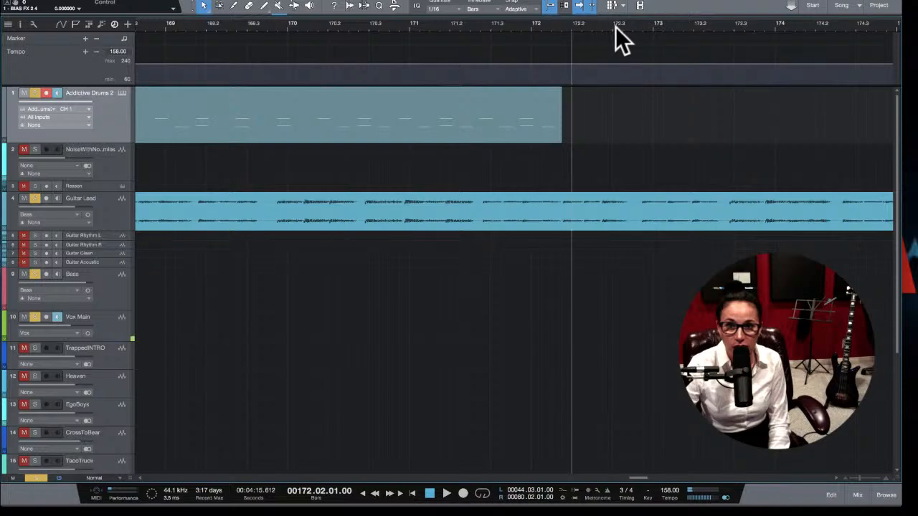
click(652, 27)
key(space)
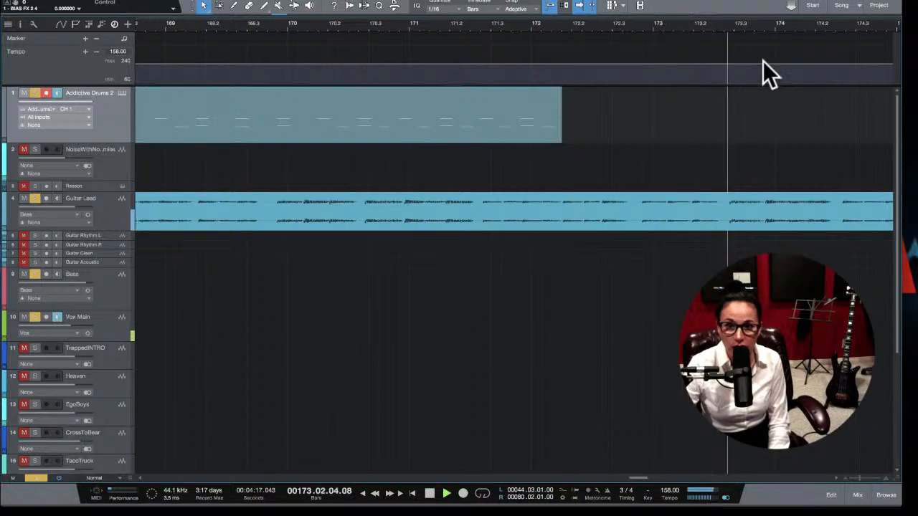
key(space)
click(731, 27)
key(space)
key(space)
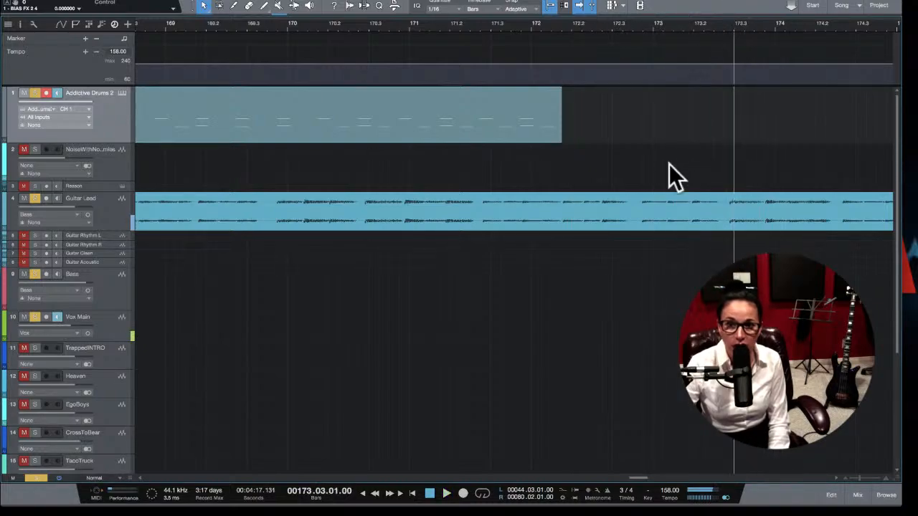
Step: Play the guitar from 173.03 with the Addictive Drums 2 beat running, then close the instrument window and stop playback
scroll(624, 157, right, 2)
scroll(602, 147, right, 10)
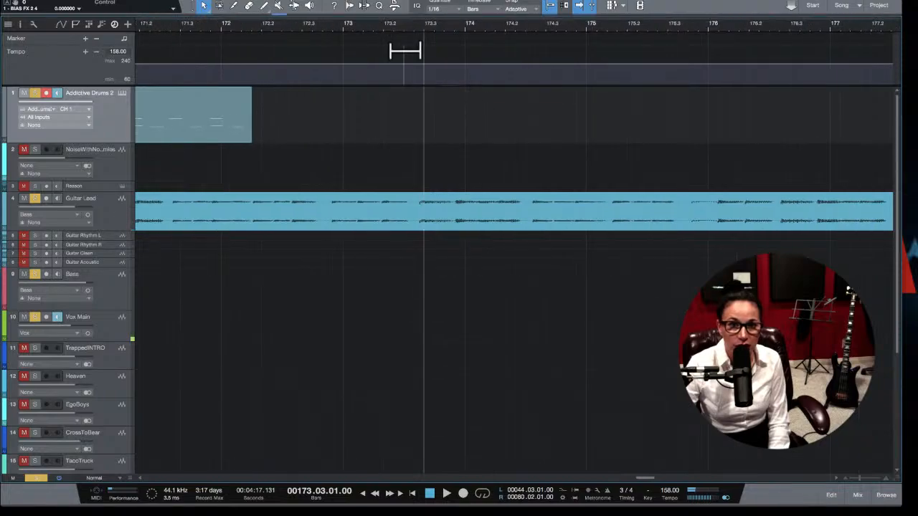
click(122, 93)
key(space)
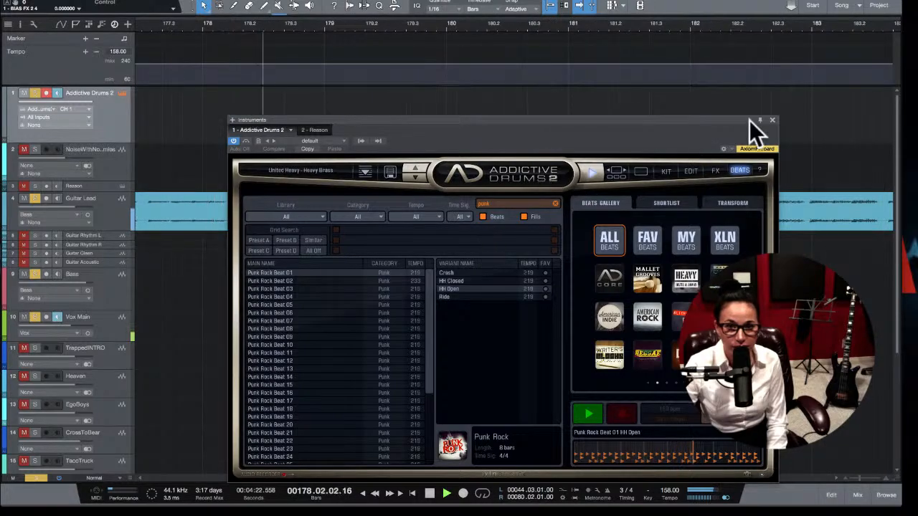
click(772, 120)
key(space)
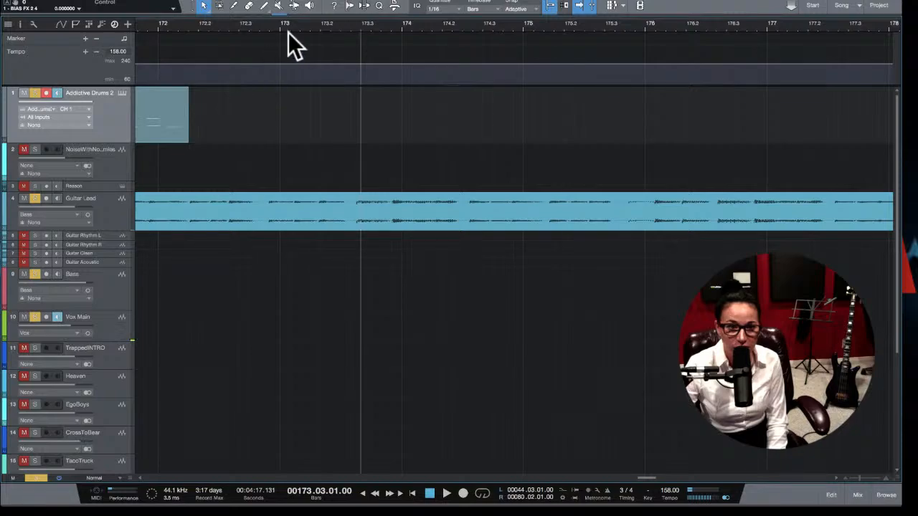
Step: Play the drums and guitar from the drum clip's start at 161.02.04, then view and close the Addictive Drums 2 beat browser
click(275, 26)
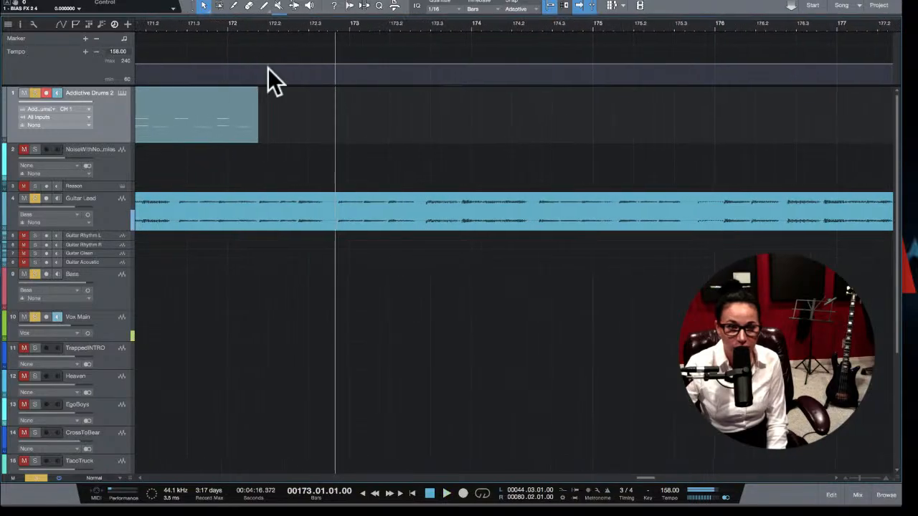
scroll(286, 77, left, 8)
key(w)
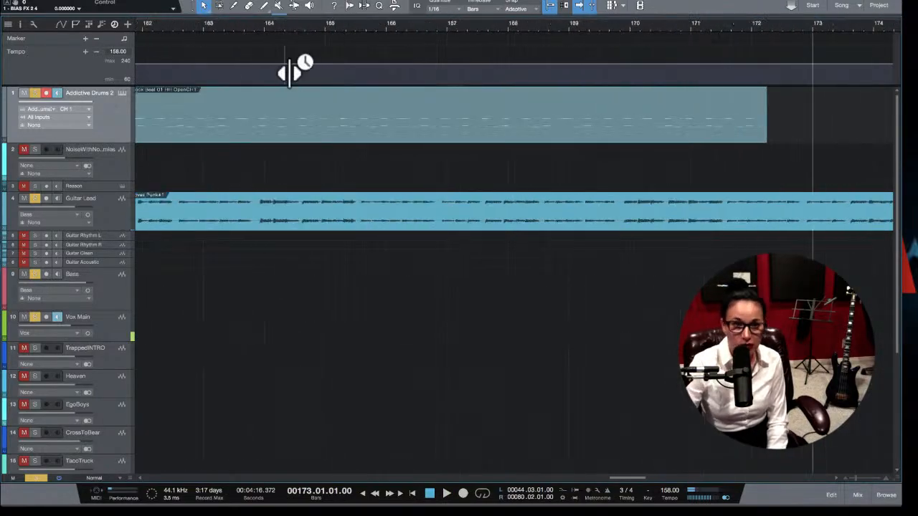
scroll(295, 84, left, 6)
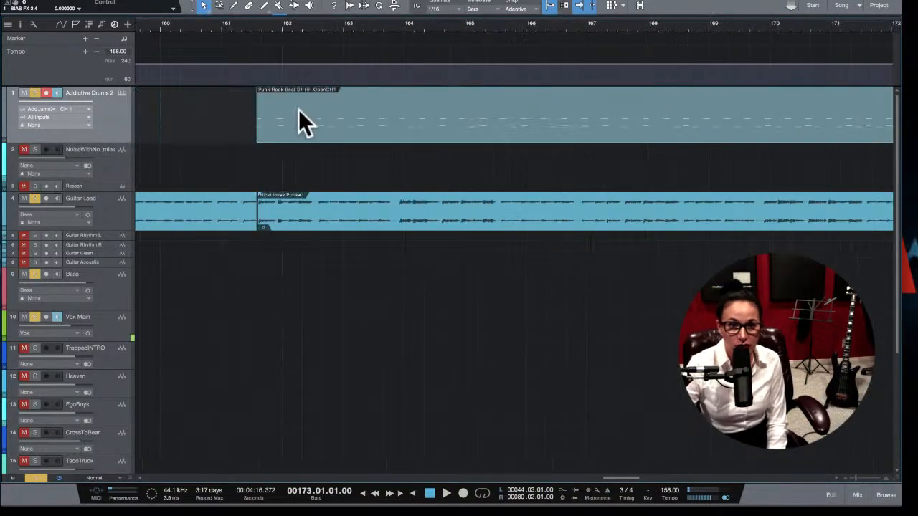
click(322, 26)
key(space)
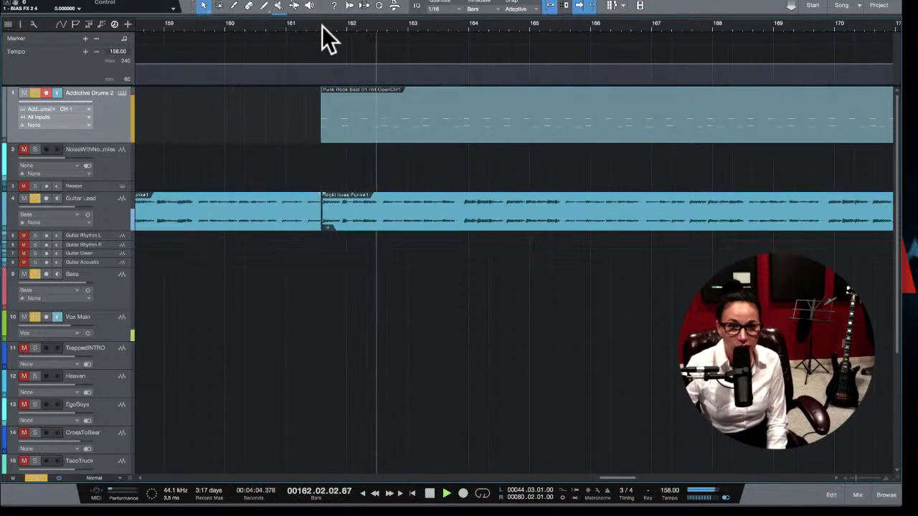
key(space)
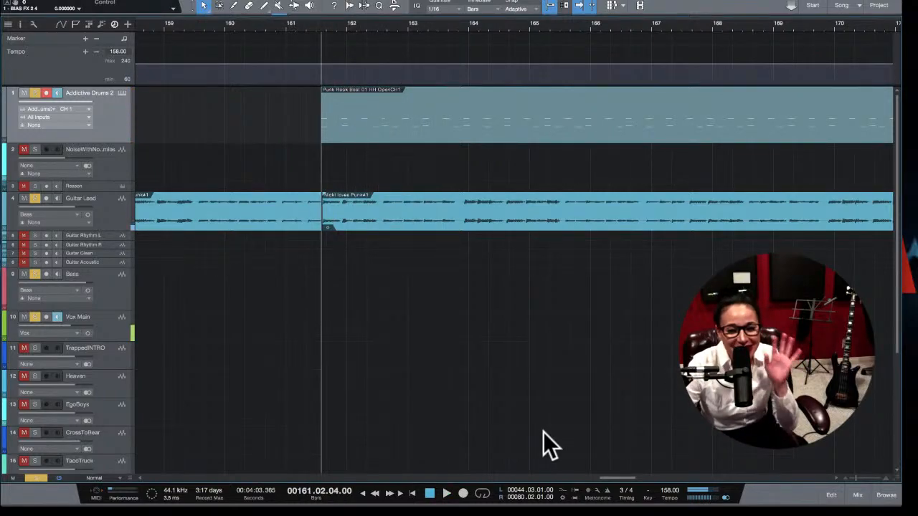
click(120, 92)
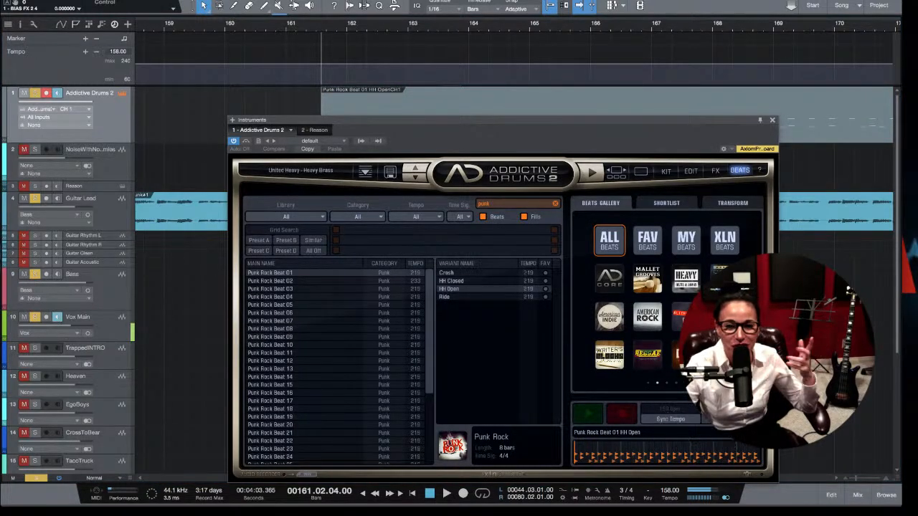
click(771, 120)
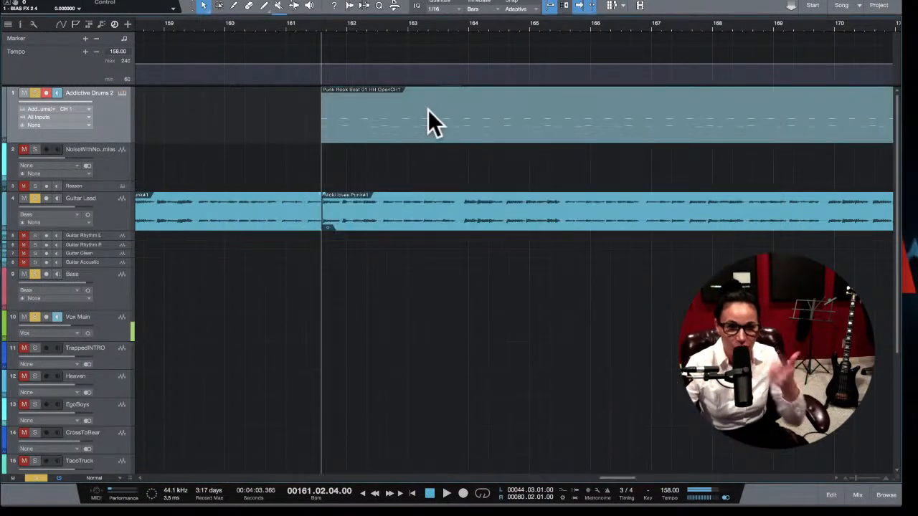
Step: Play the guitar from the end of the drum clip, stop, and return the playhead to 173.03
scroll(441, 142, right, 10)
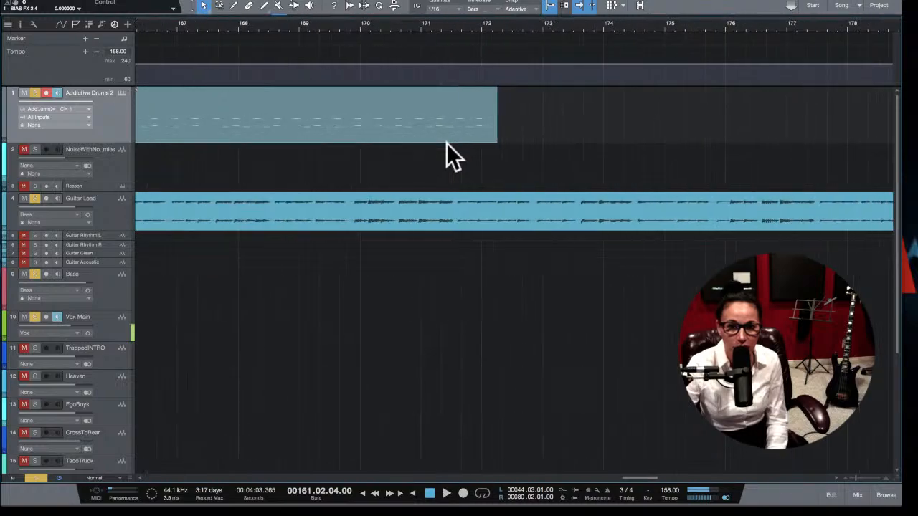
click(497, 28)
key(space)
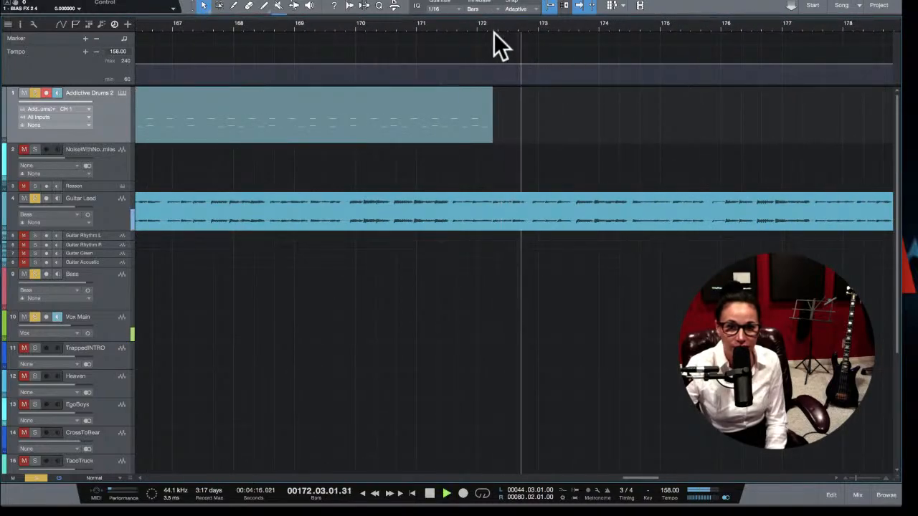
click(577, 27)
key(space)
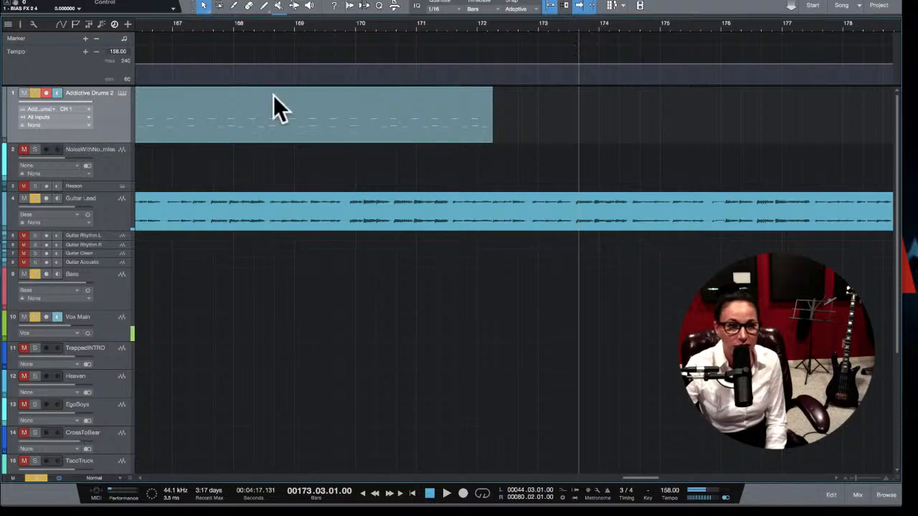
Step: Audition Punk Rock Beat 01 HH Open in Addictive Drums 2 together with the guitar from 173.03
click(121, 94)
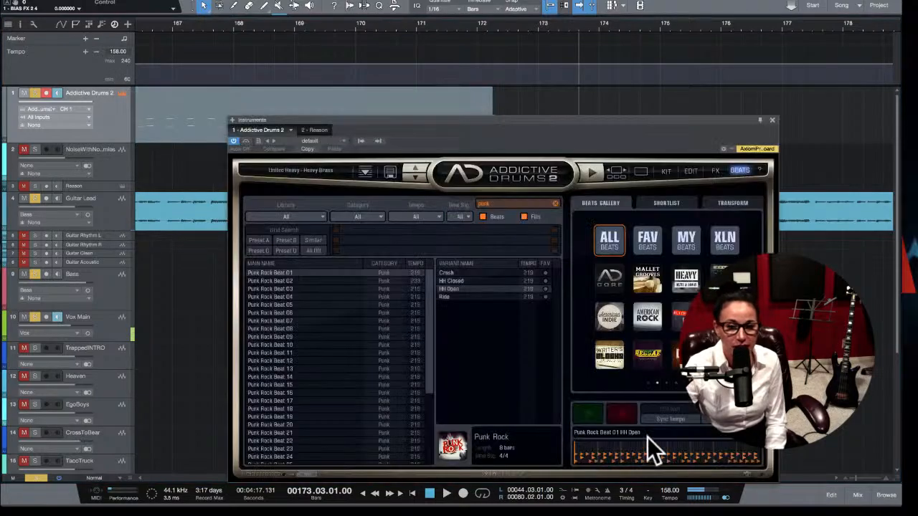
click(588, 413)
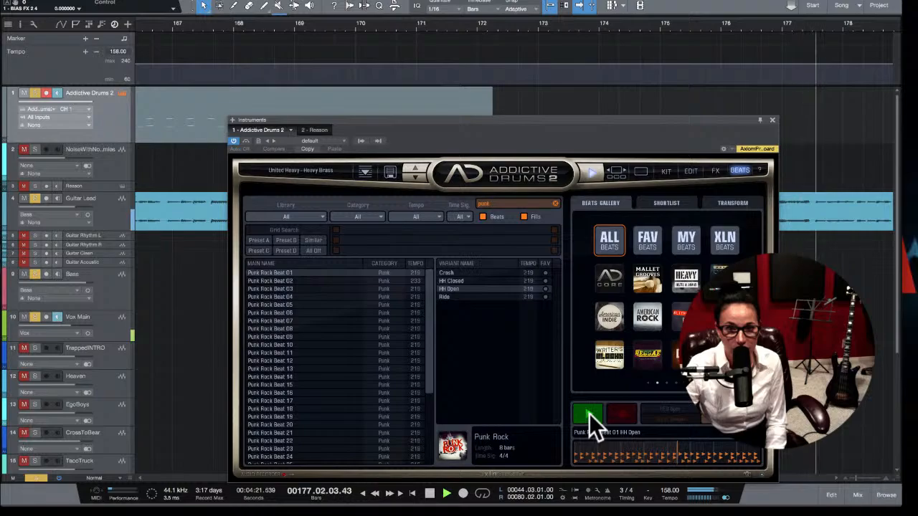
key(space)
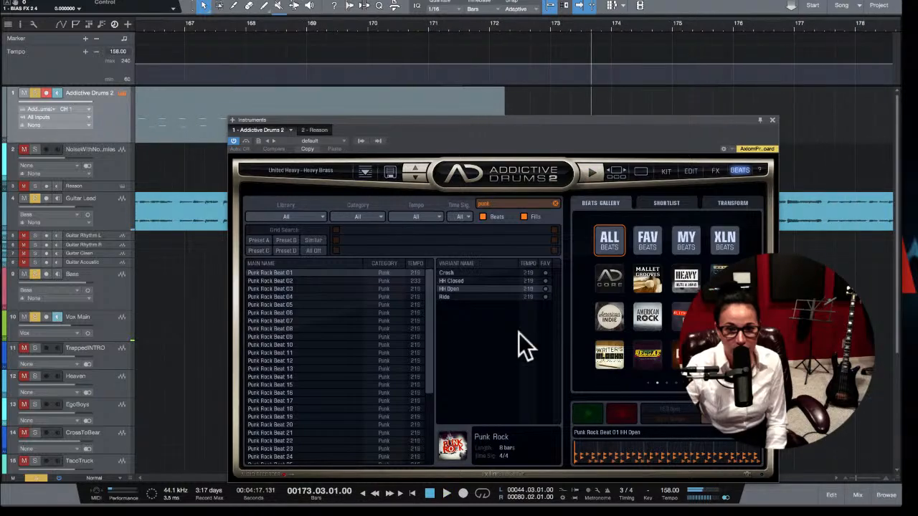
Step: Audition Punk Rock Beat 02 HH Closed with the guitar from 173.03 and close the Addictive Drums 2 window
click(278, 281)
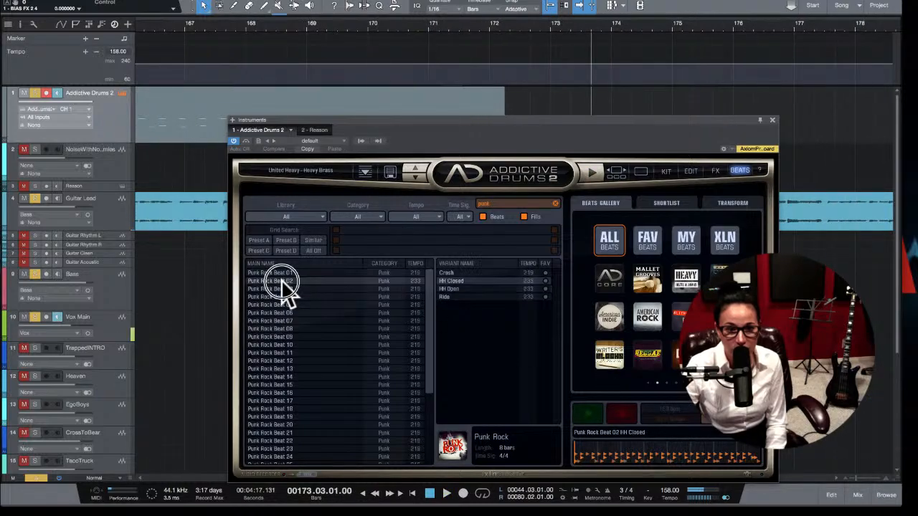
click(587, 413)
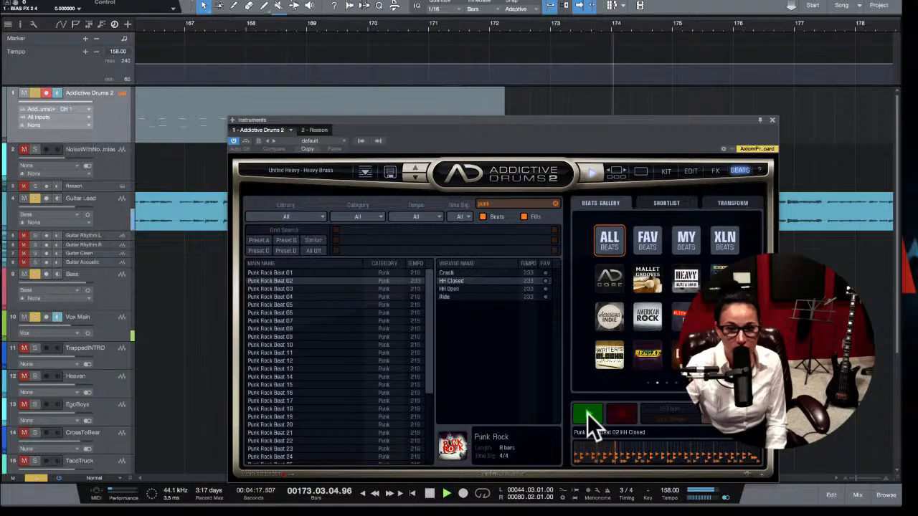
click(587, 413)
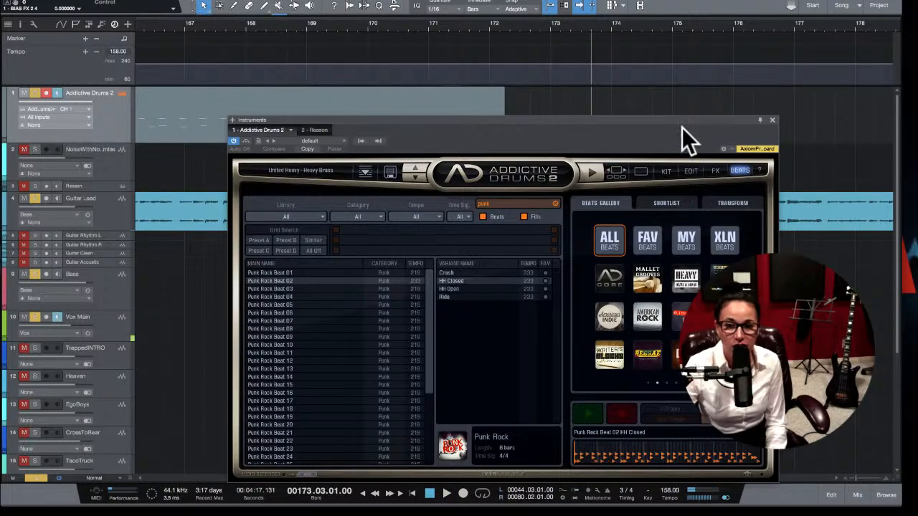
click(772, 120)
Step: Delete the Punk Rock Beat 01 clip from the Addictive Drums 2 track
click(458, 131)
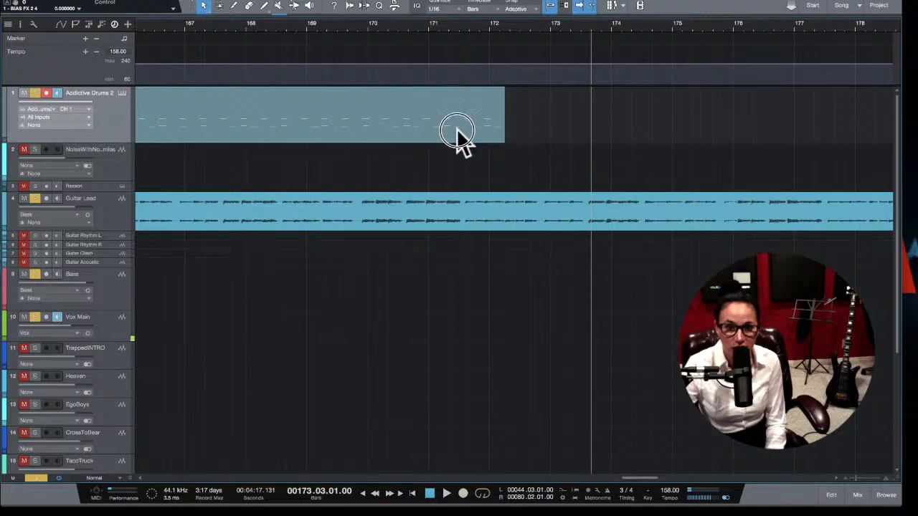
key(Delete)
Step: Place the playhead at the second guitar clip's start at 161.02.04 and play the lead guitar without drums
scroll(461, 151, left, 5)
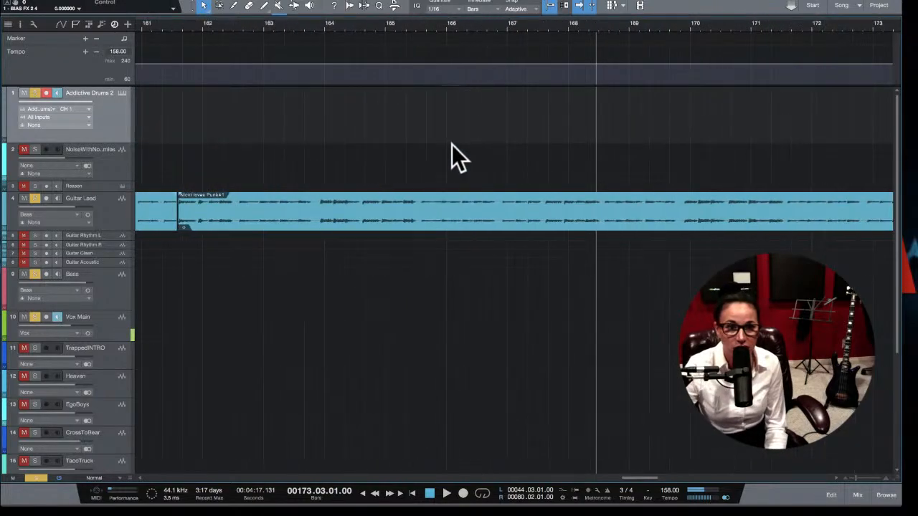
scroll(454, 144, left, 6)
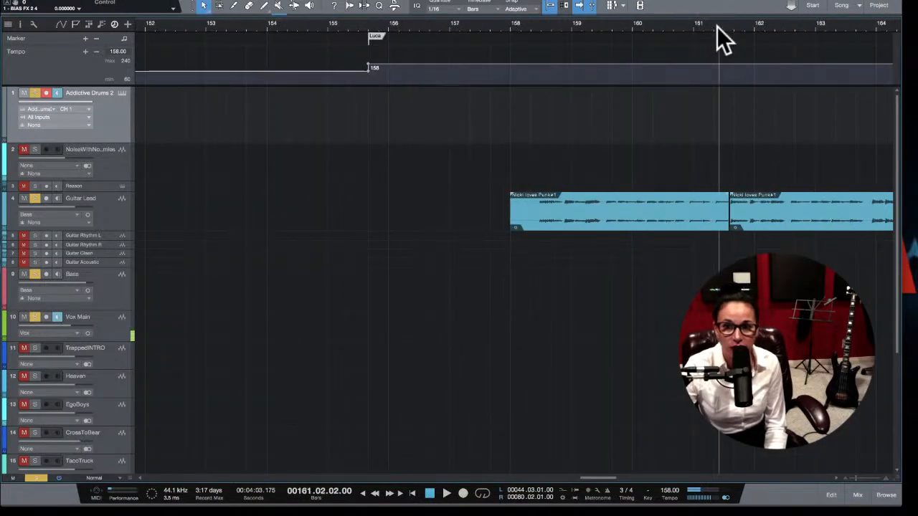
drag(721, 26, 732, 24)
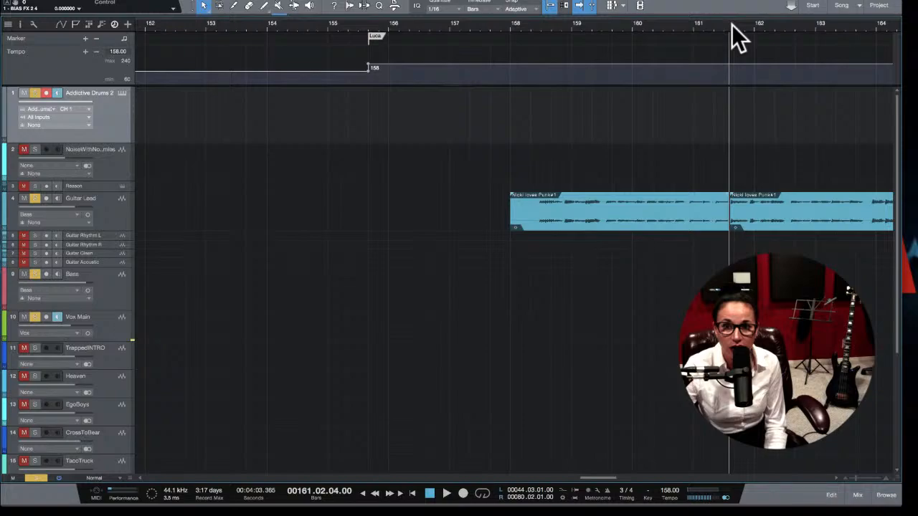
key(space)
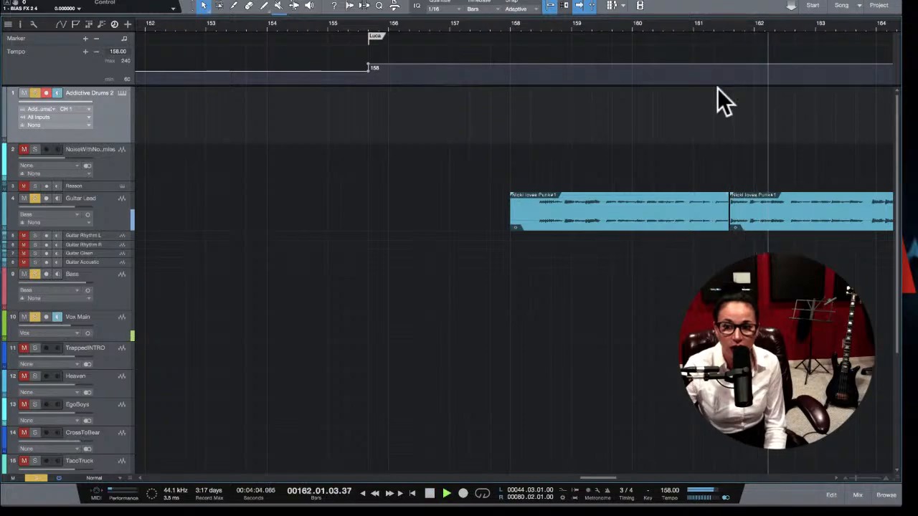
scroll(701, 120, left, 1)
scroll(703, 120, right, 3)
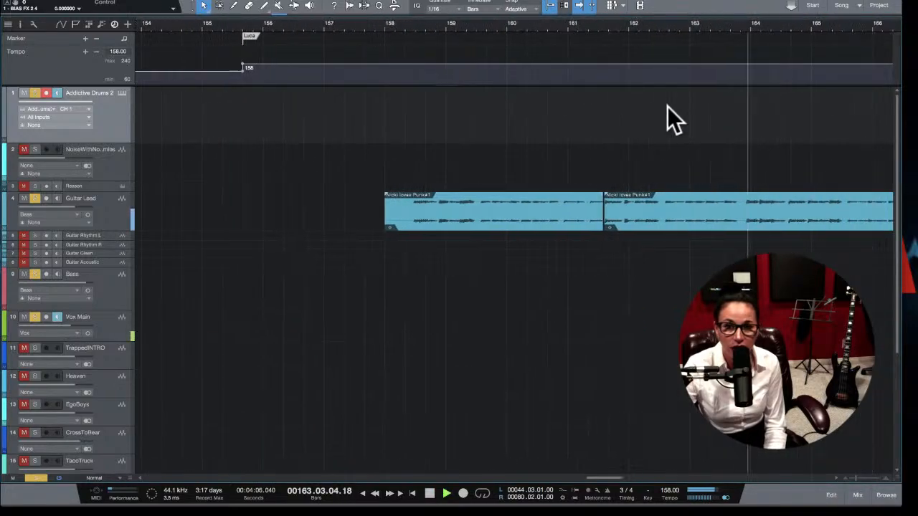
Step: Replay the lead guitar around the second clip's start at 161.02.04 to check its timing
click(587, 28)
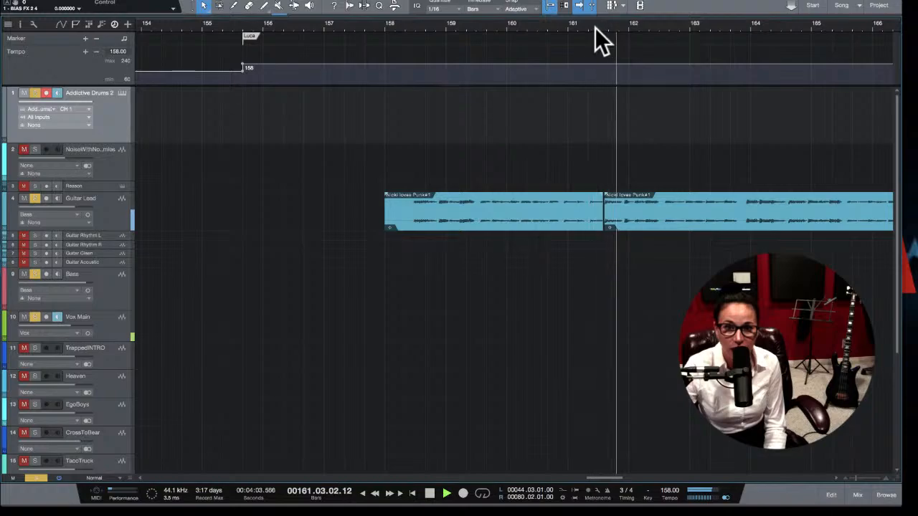
key(space)
click(596, 29)
click(603, 29)
key(space)
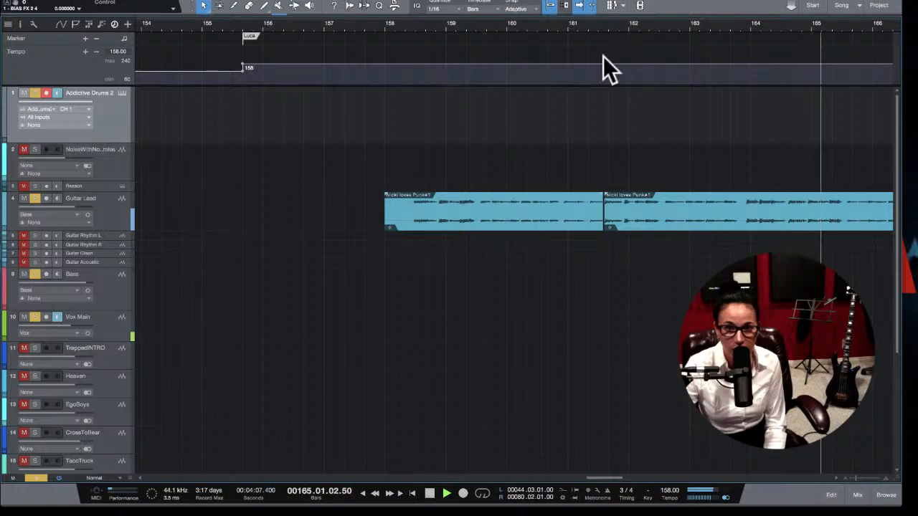
key(space)
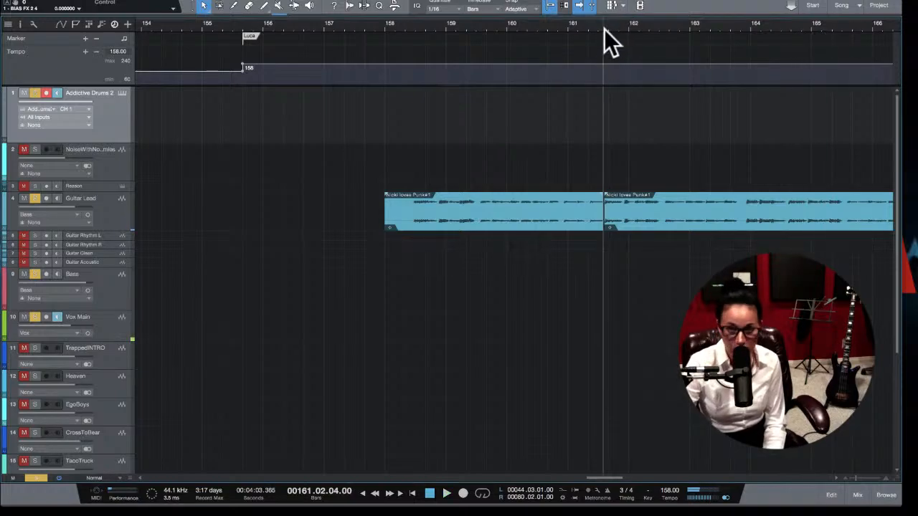
key(e)
key(e)
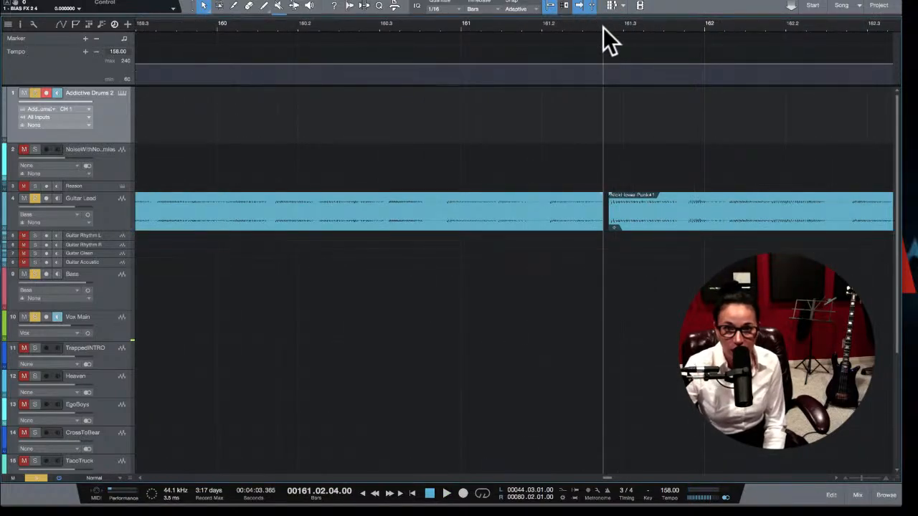
key(space)
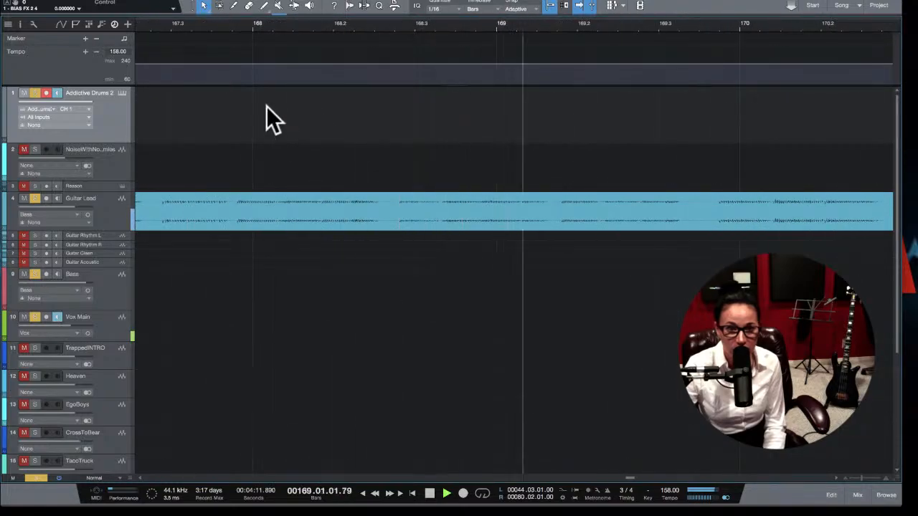
key(space)
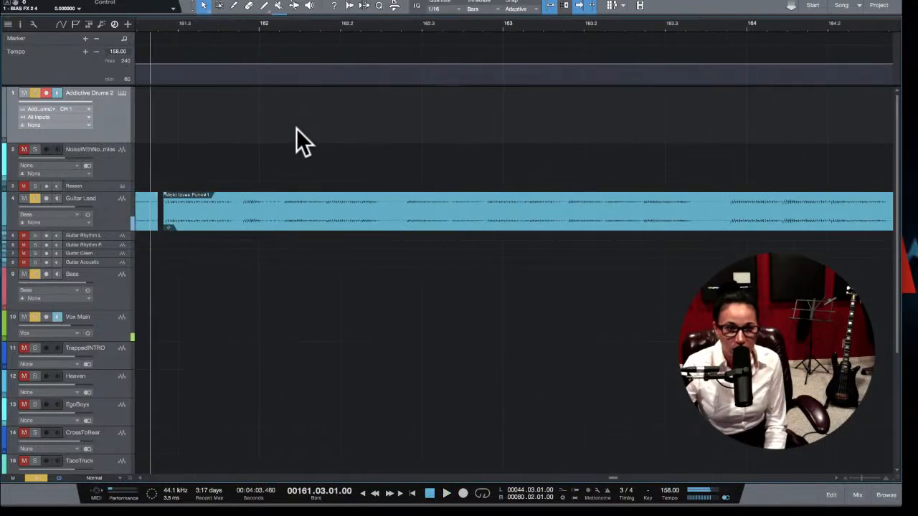
Step: Move the second lead guitar clip to start at 161.03.01 and place the playhead there
click(259, 26)
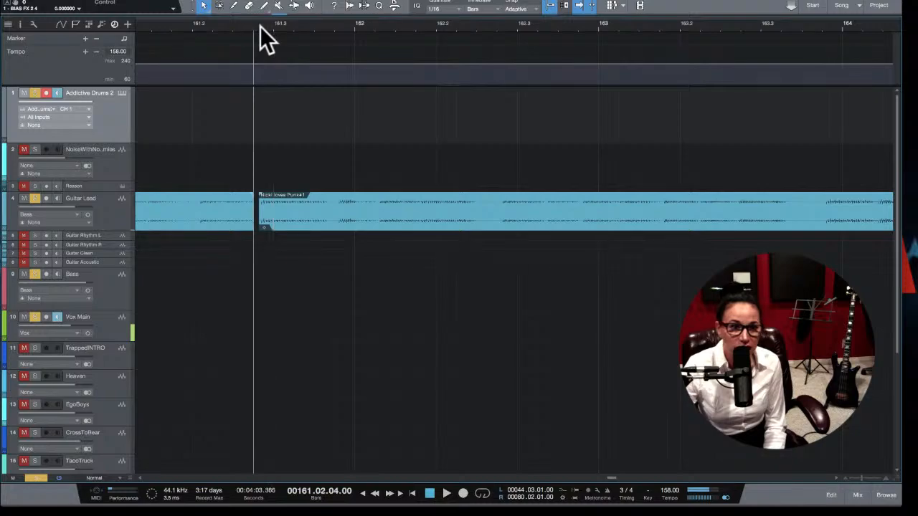
key(super+Right)
key(super+Right)
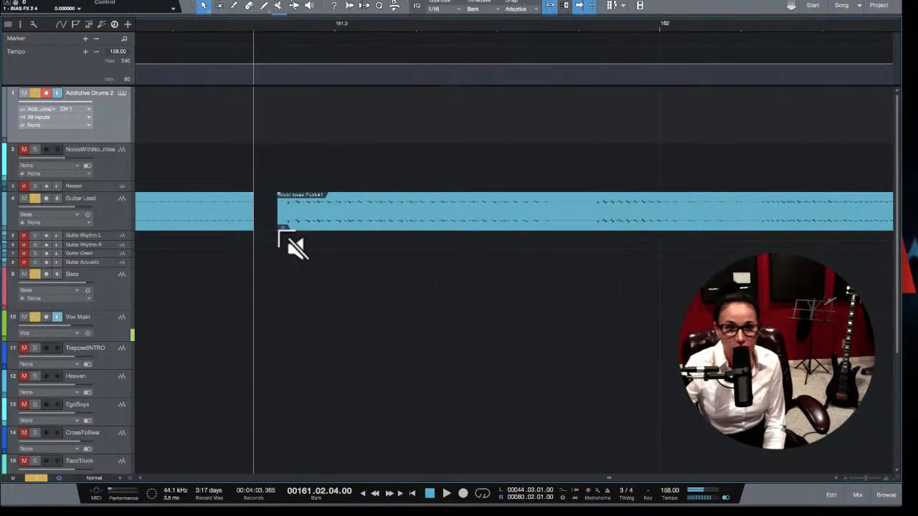
drag(304, 223, 352, 219)
click(348, 24)
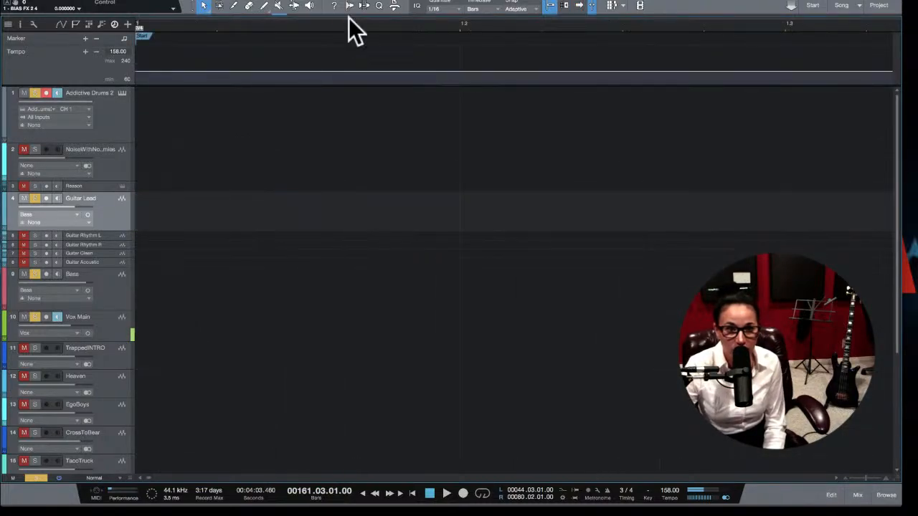
Step: Play the moved lead guitar clip from 161.03.01 to check its alignment
key(space)
key(w)
key(w)
key(w)
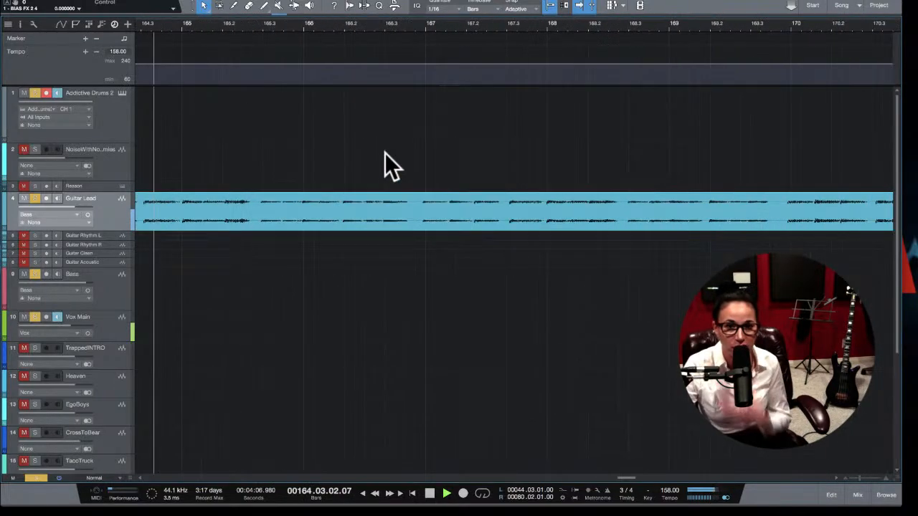
key(space)
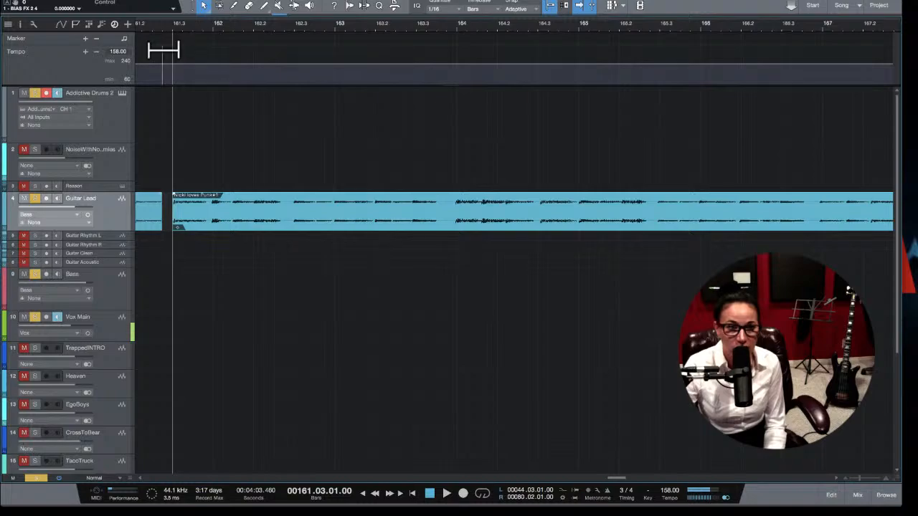
Step: Open the Addictive Drums 2 beat browser with the punk search and exclude fills so only beats are listed
click(122, 93)
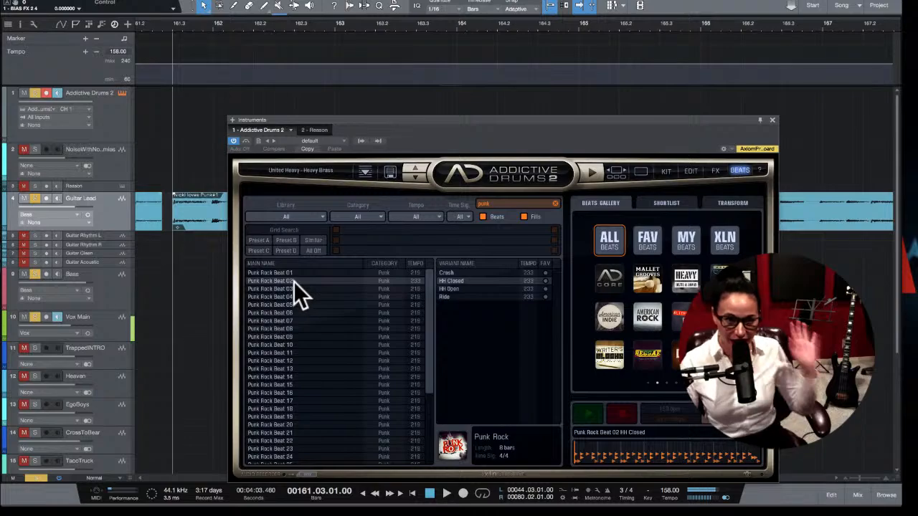
click(772, 120)
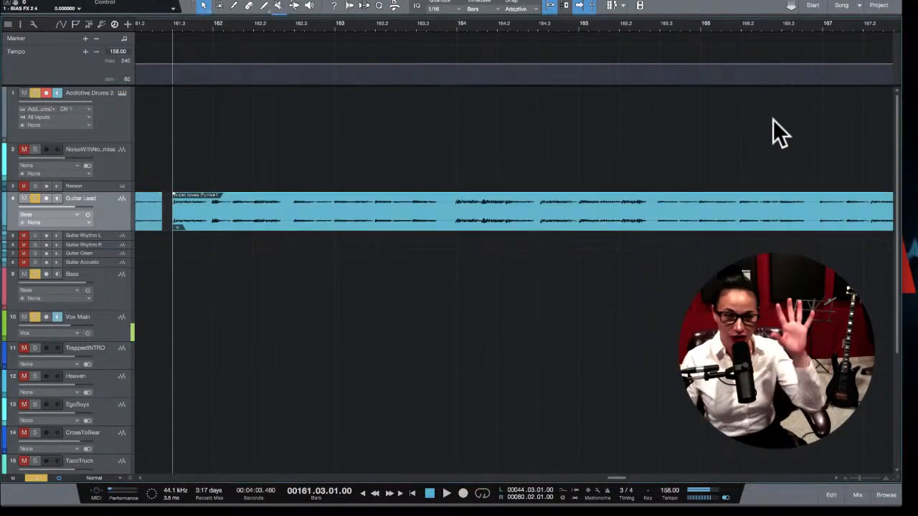
click(121, 94)
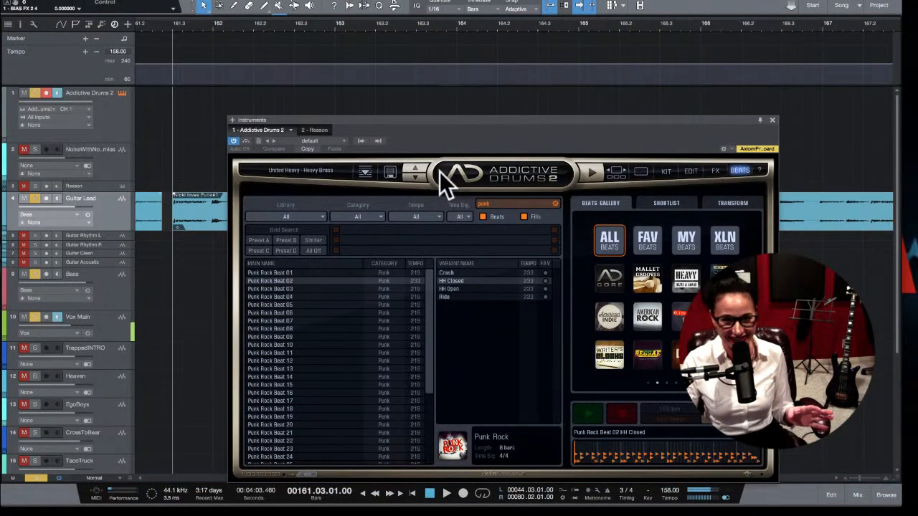
click(502, 204)
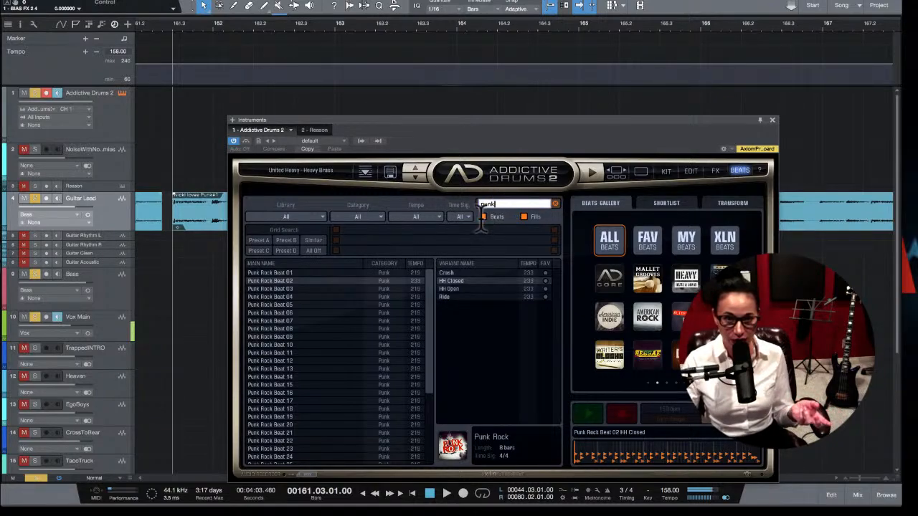
click(524, 216)
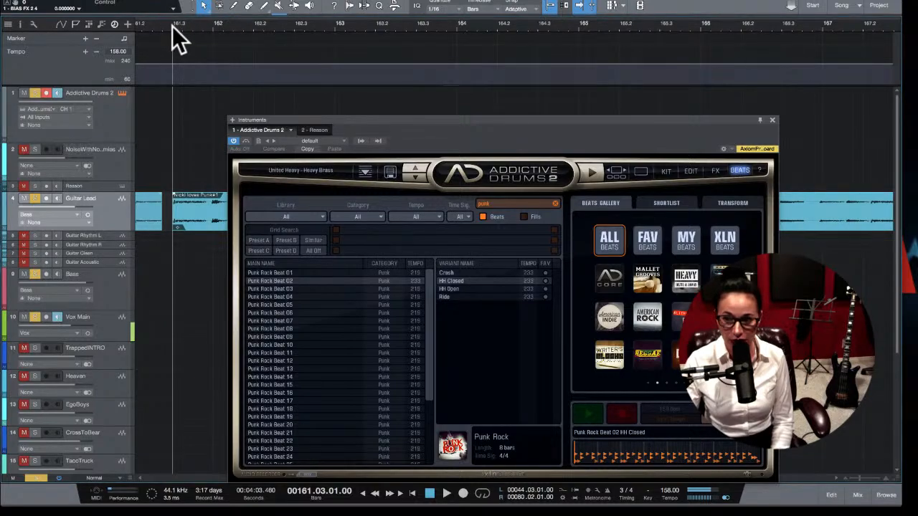
Step: Audition Punk Rock Beat 02 HH Closed, 03 HH Open, 04 HH Closed and 05 Ride with the guitar, starting from 161.03.01
key(space)
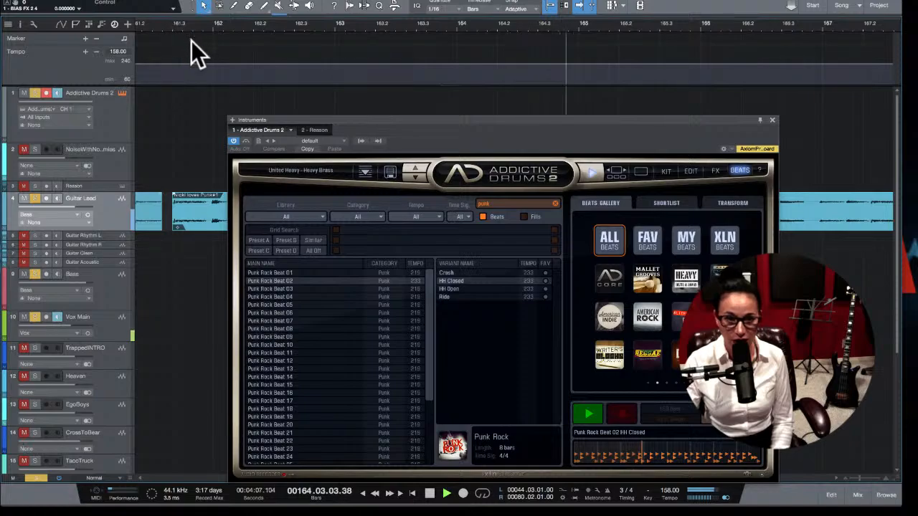
click(290, 289)
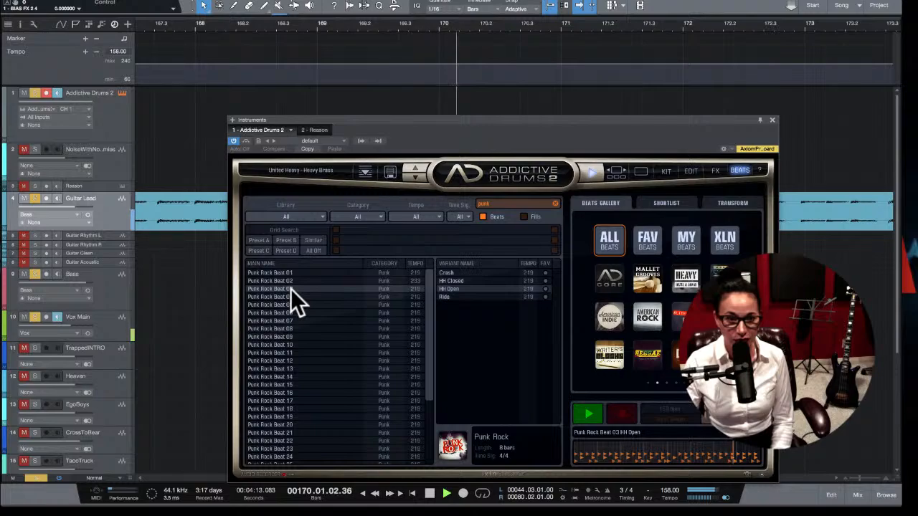
click(291, 297)
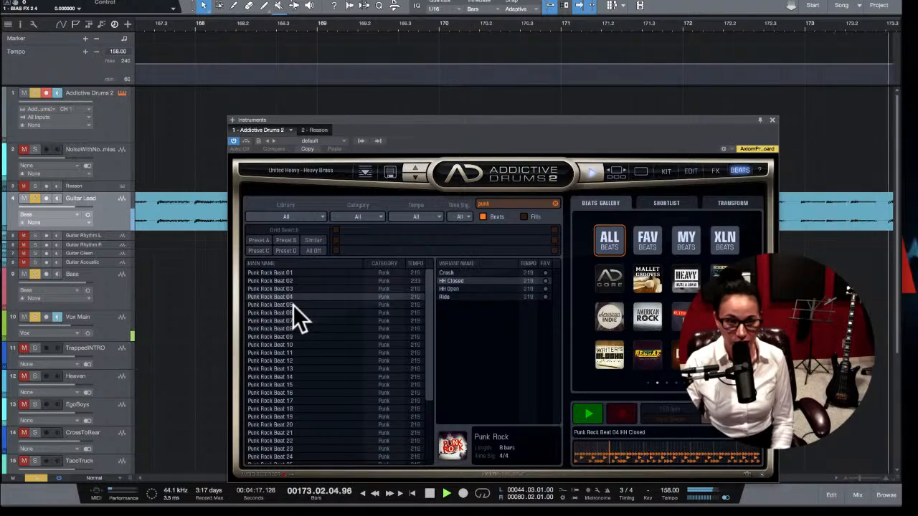
click(292, 305)
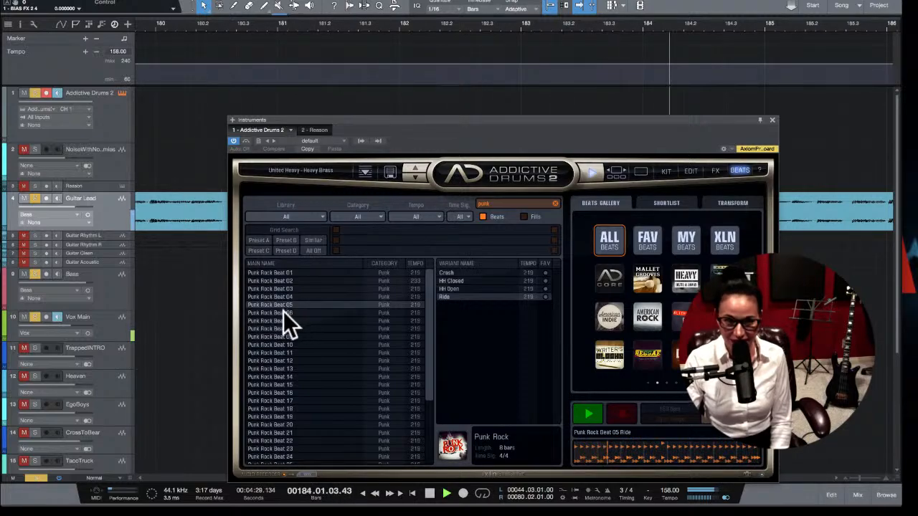
key(space)
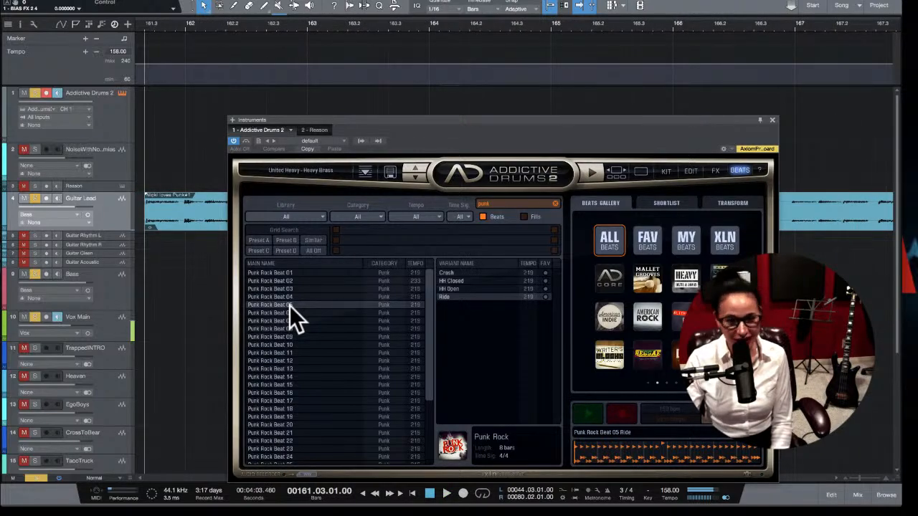
Step: Audition Punk Rock Beat 06 Crash with the guitar and place it on the Addictive Drums 2 track at 161.03.01
click(286, 312)
key(space)
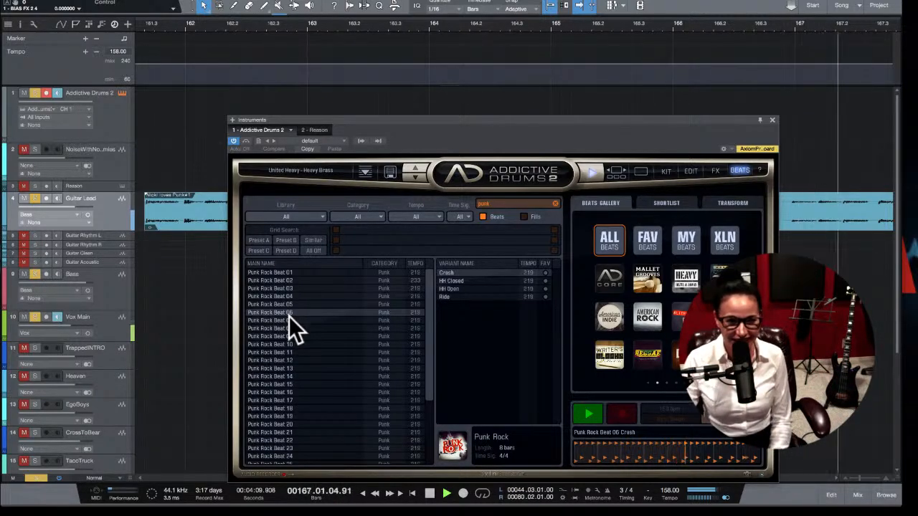
key(space)
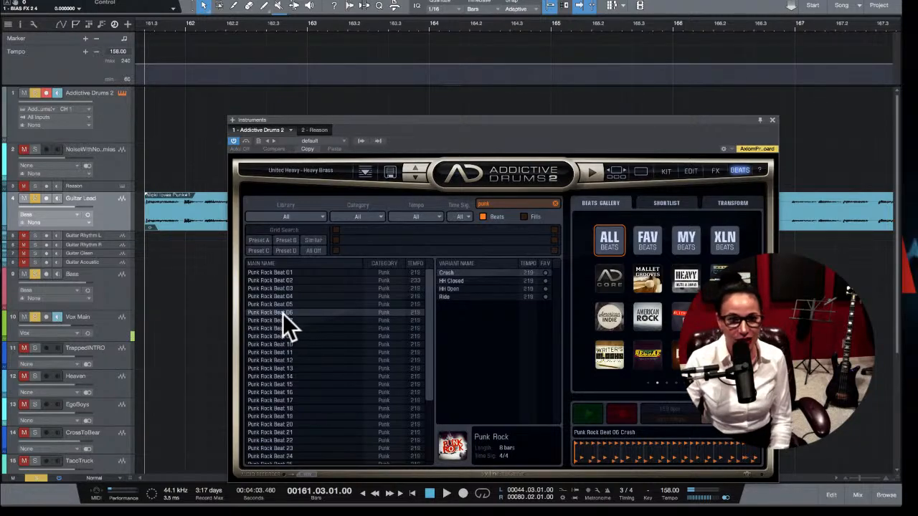
drag(282, 313, 166, 129)
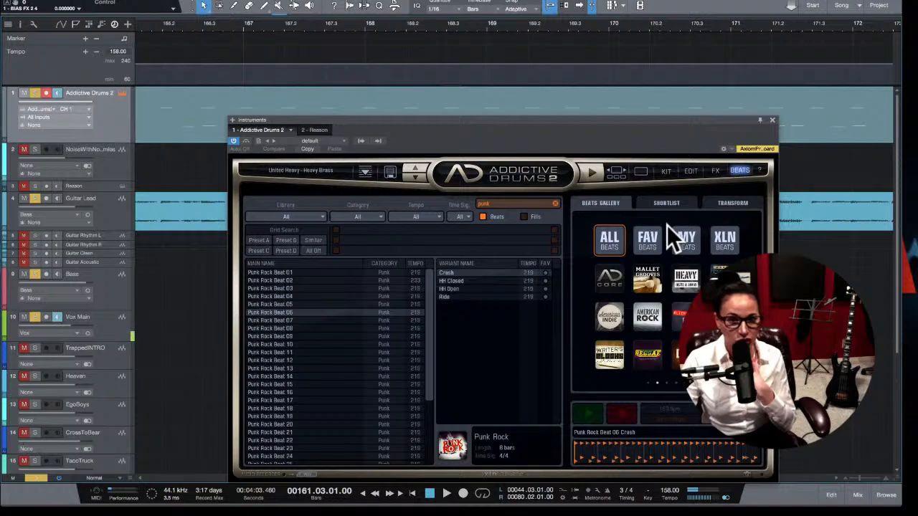
Step: Show the Addictive Drums 2 kit page and play the placed Punk Rock Beat 06 clip with the guitar from 161.03.01
click(665, 171)
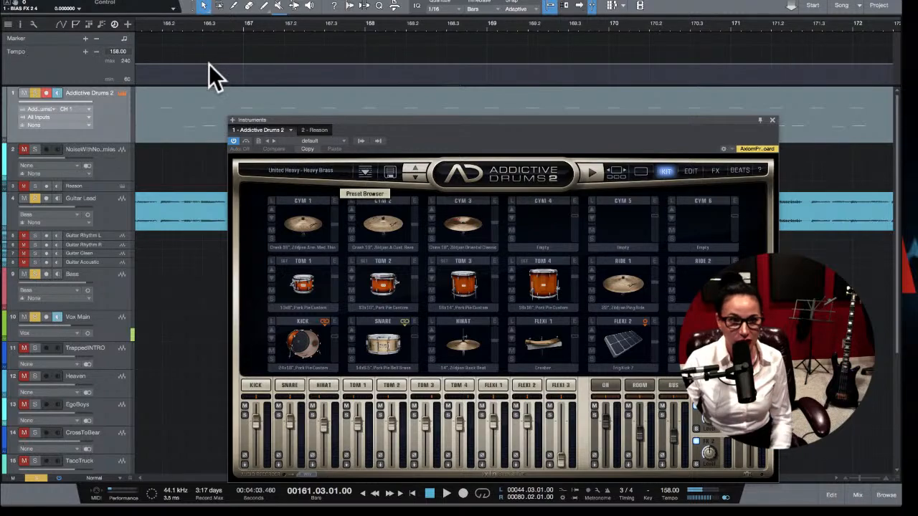
scroll(190, 55, left, 3)
scroll(189, 53, left, 10)
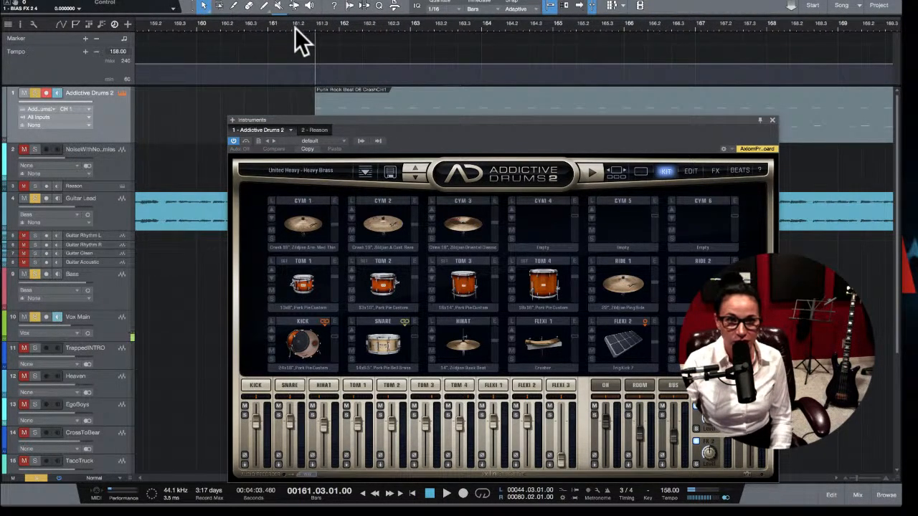
key(space)
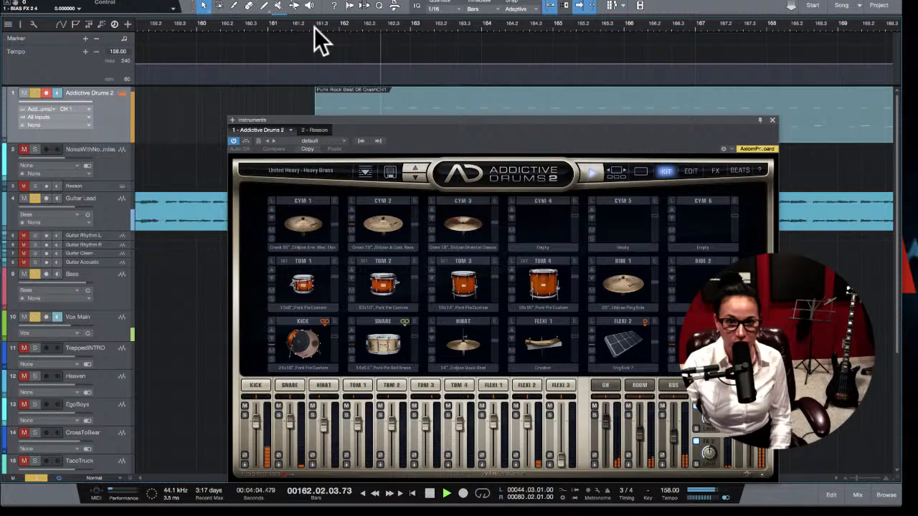
key(space)
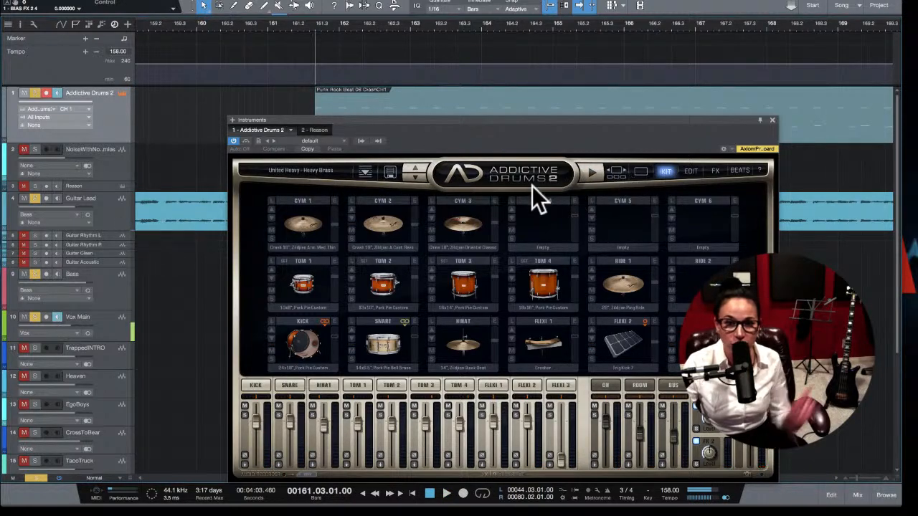
Step: Open the Addictive Drums 2 preset browser and audition United Heavy - A Bit Funky with the guitar from 161.03.01
click(367, 170)
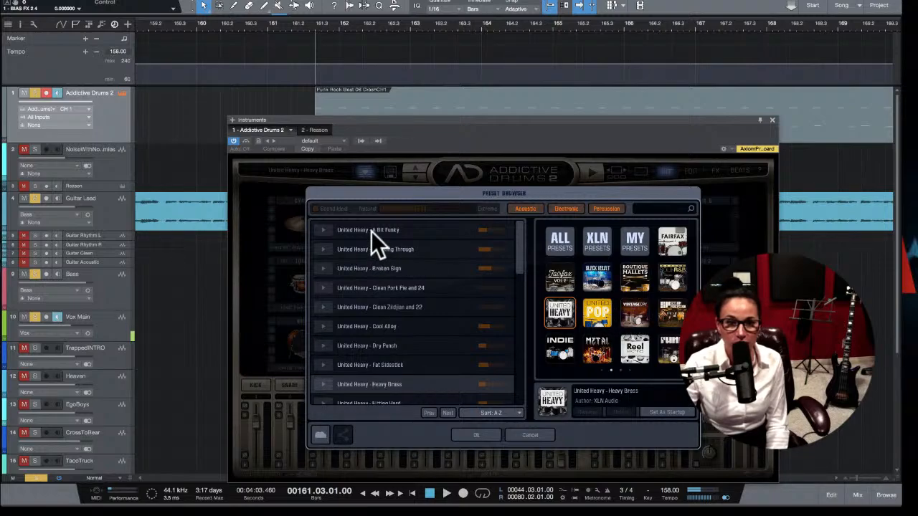
click(315, 28)
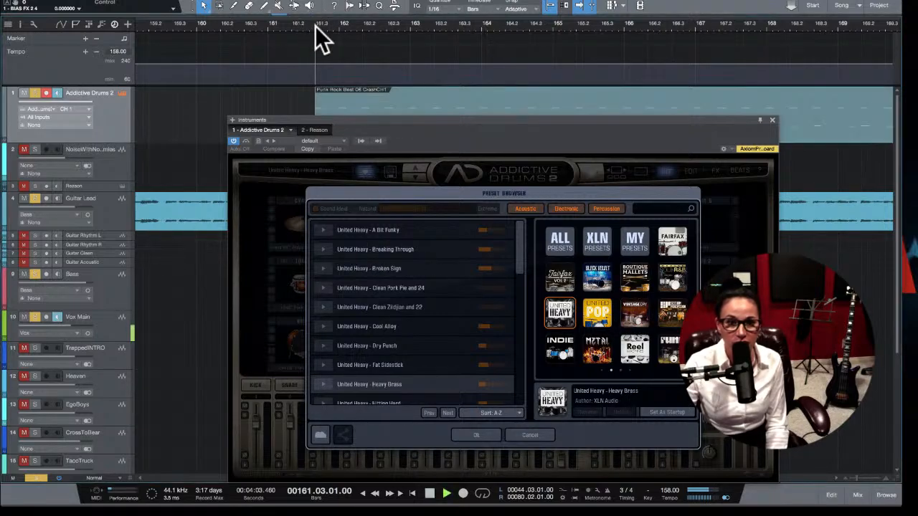
click(385, 229)
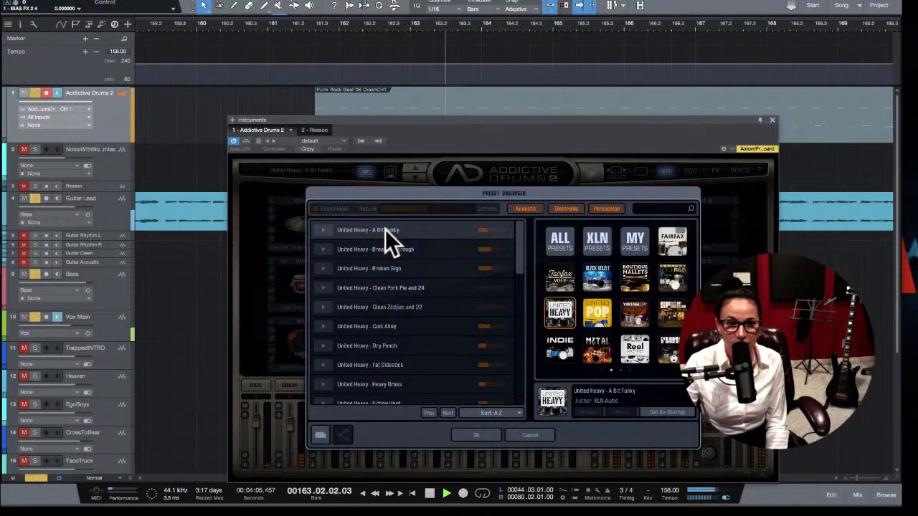
key(space)
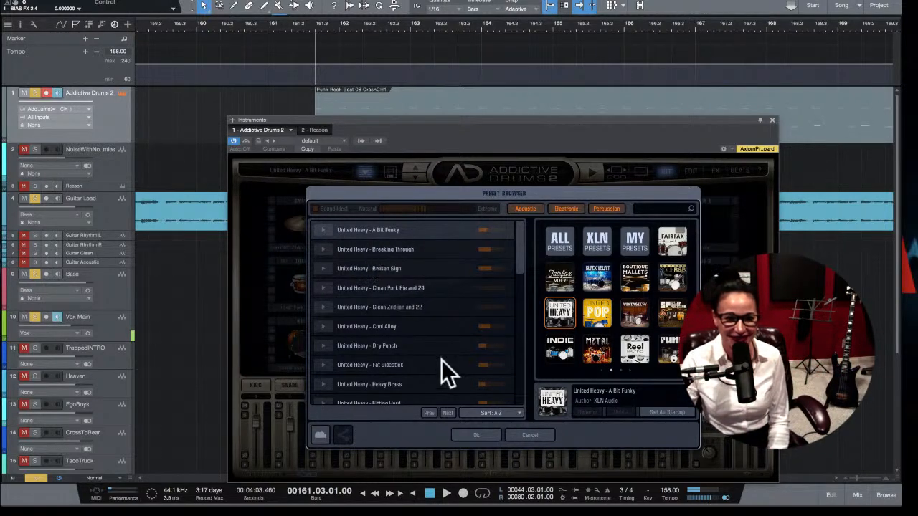
click(314, 26)
key(space)
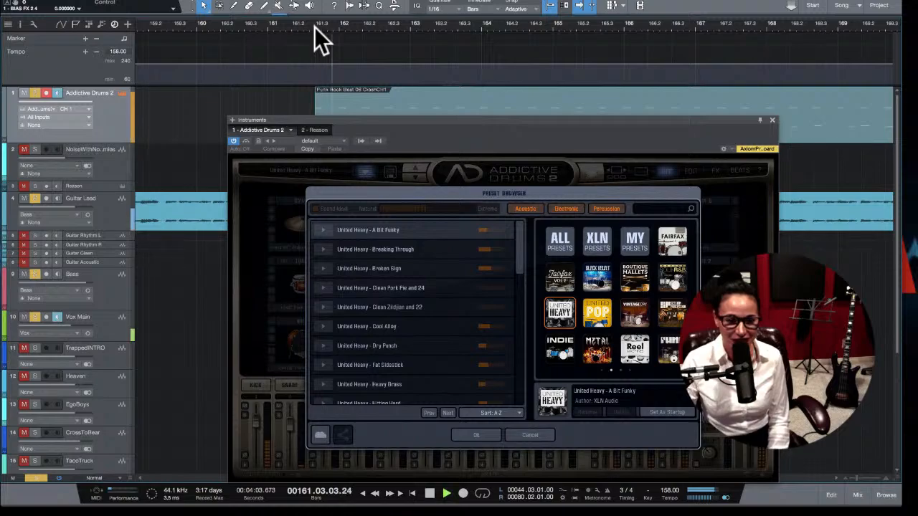
key(space)
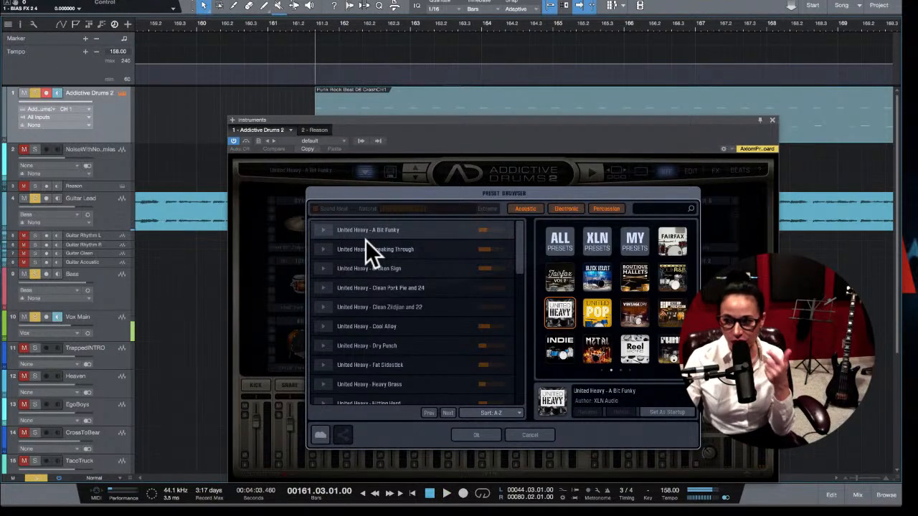
Step: Audition the United Heavy presets Breaking Through, Broken Sign, Clean Pork Pie and 24, Clean Zildjian and 22, and Cool Alloy during playback
key(space)
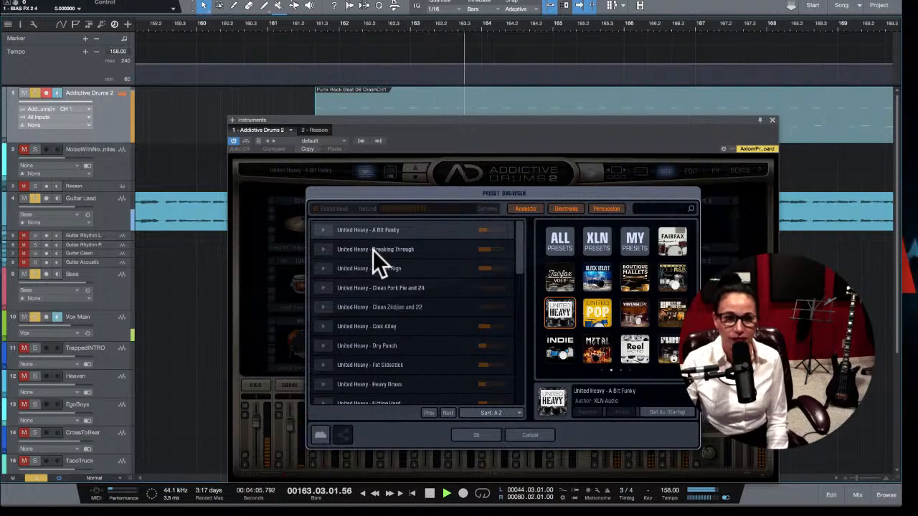
click(373, 250)
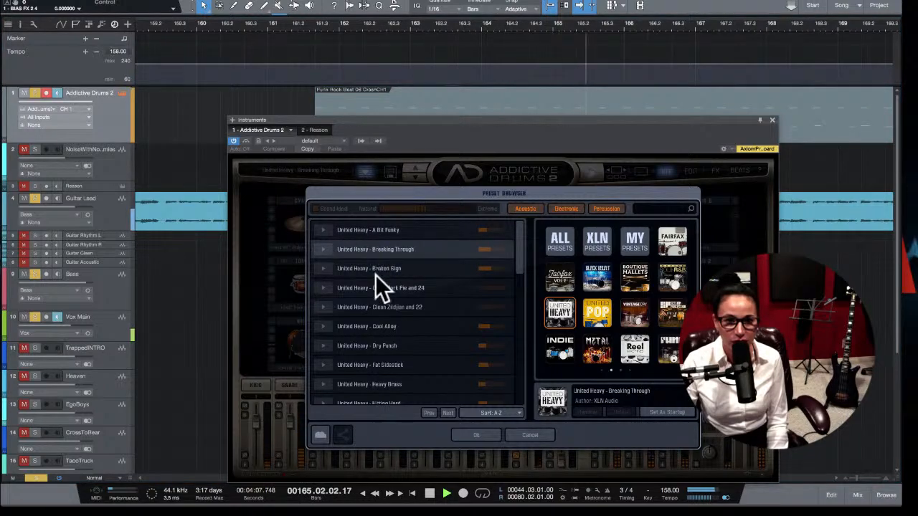
click(375, 270)
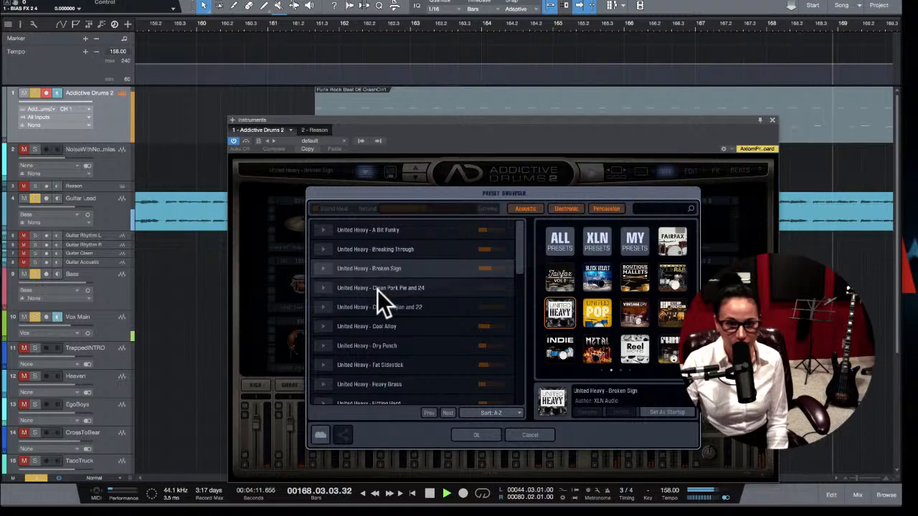
click(377, 290)
click(383, 308)
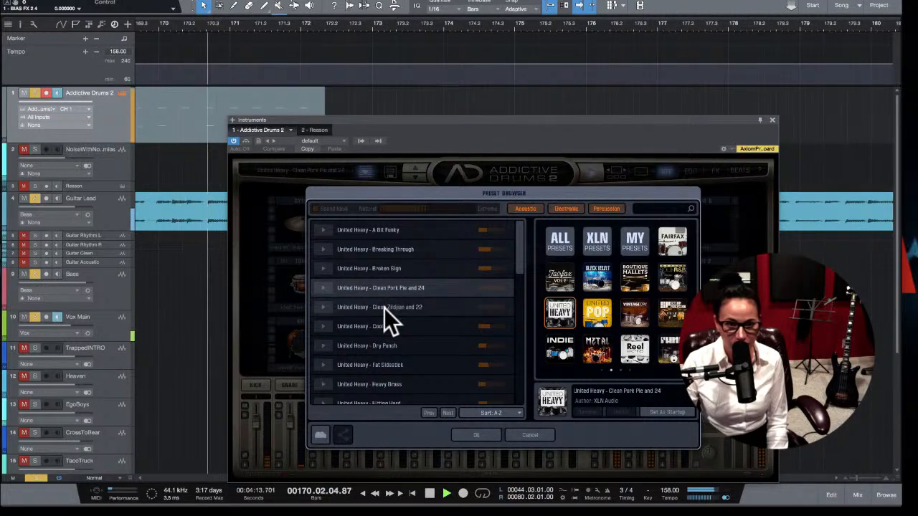
click(394, 326)
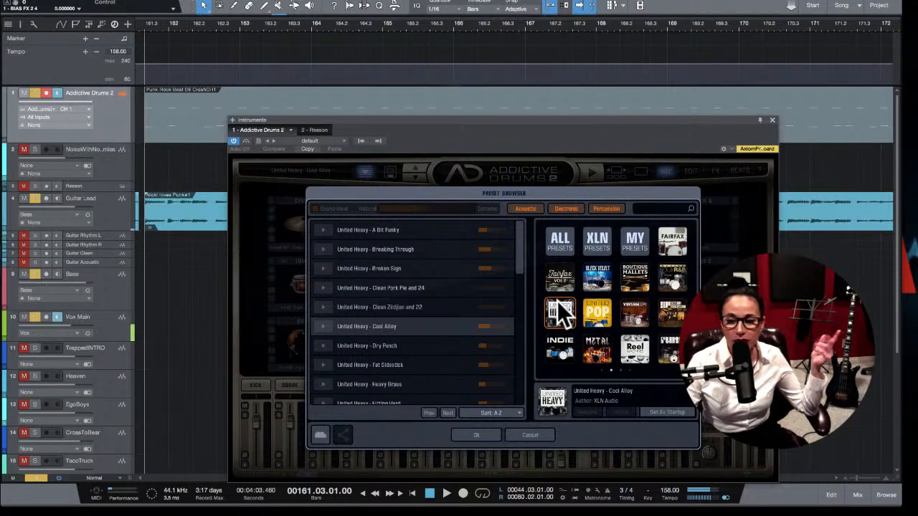
Step: Browse the Indie presets and list the Rock kit presets in the preset browser
click(559, 351)
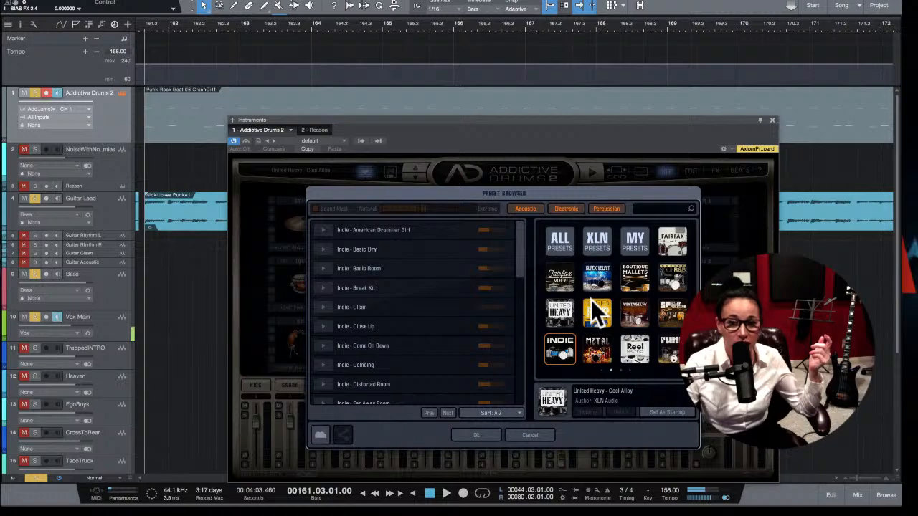
drag(654, 358, 546, 356)
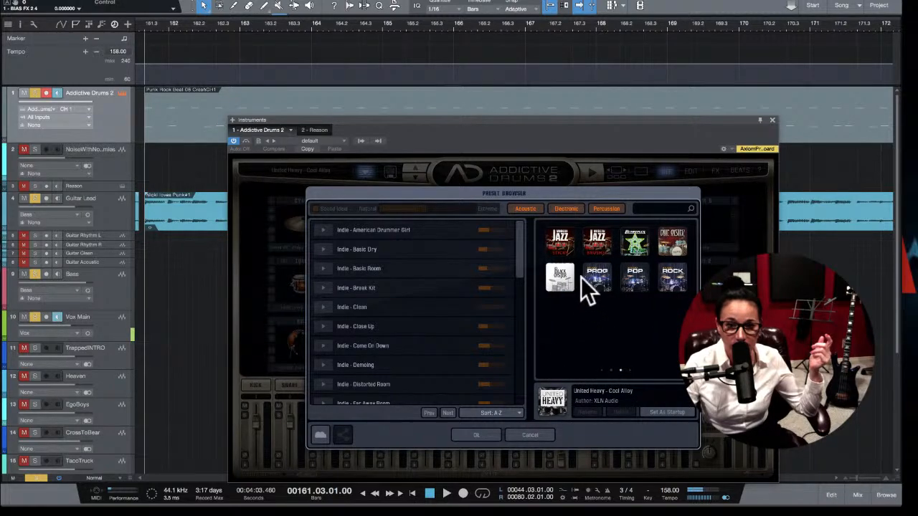
drag(574, 279, 465, 305)
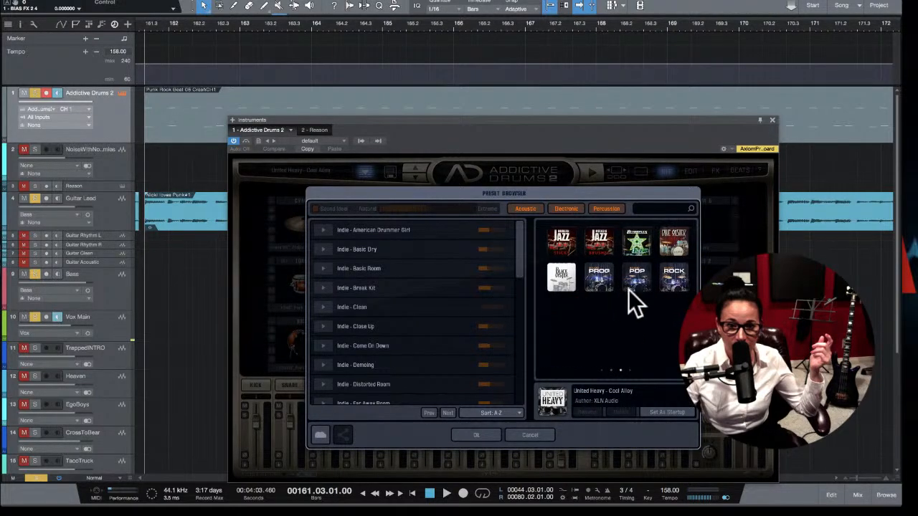
mouse_move(628, 290)
mouse_down()
mouse_move(547, 293)
mouse_move(598, 308)
mouse_move(630, 295)
mouse_up()
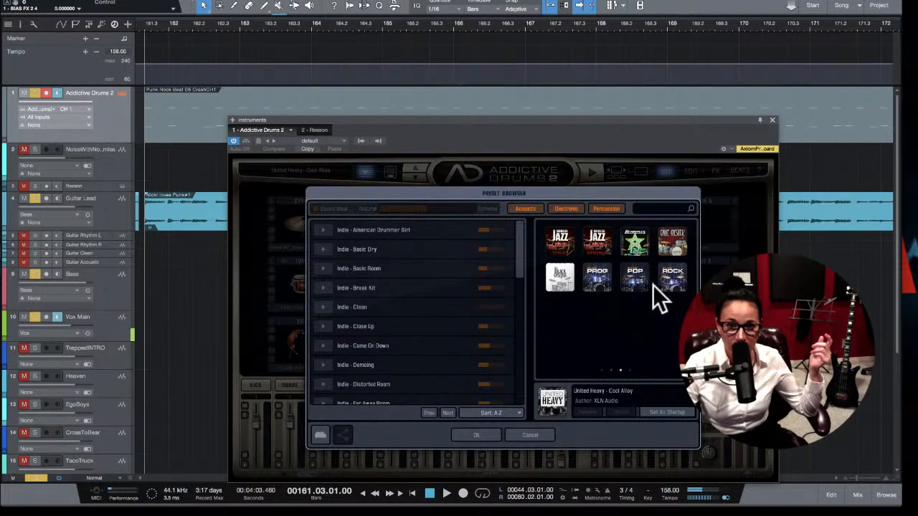
click(674, 278)
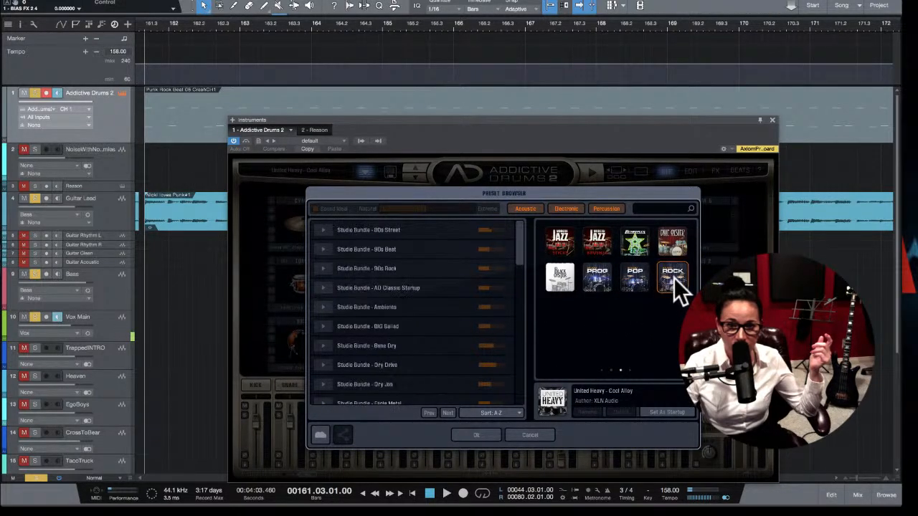
Step: Audition the Studio Bundle rock presets from 80s Street through BIG Ballad against the punk beat and guitar
click(369, 230)
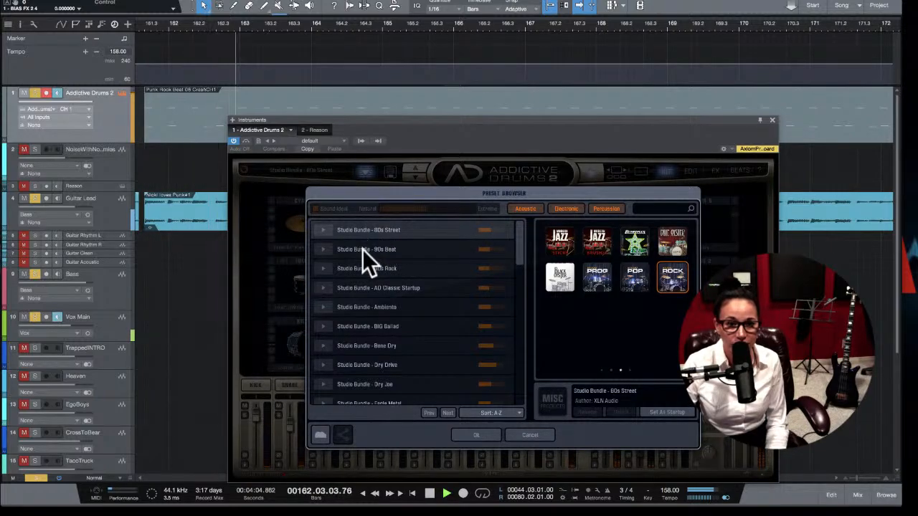
click(362, 249)
click(373, 271)
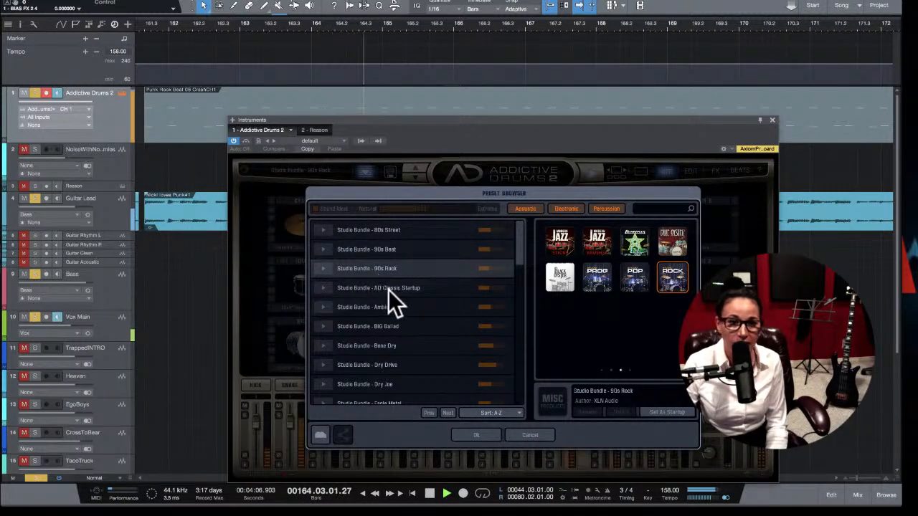
click(398, 291)
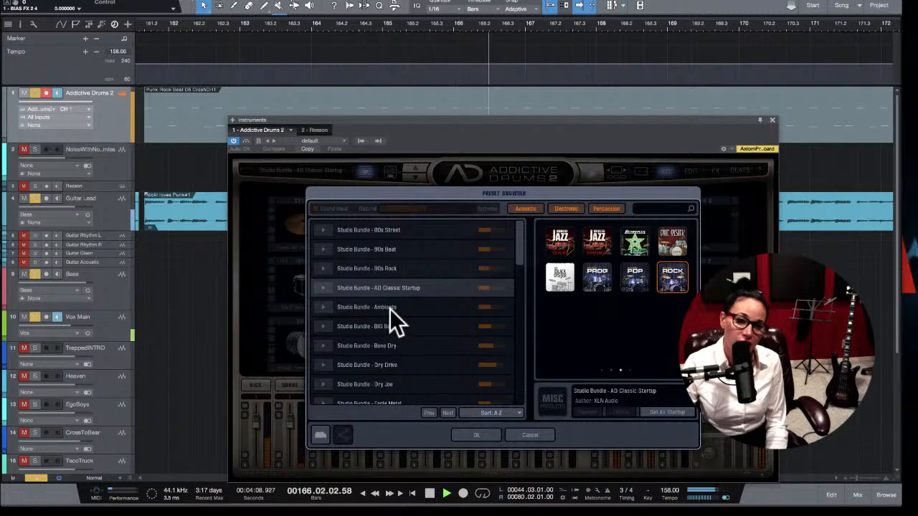
click(389, 308)
click(390, 326)
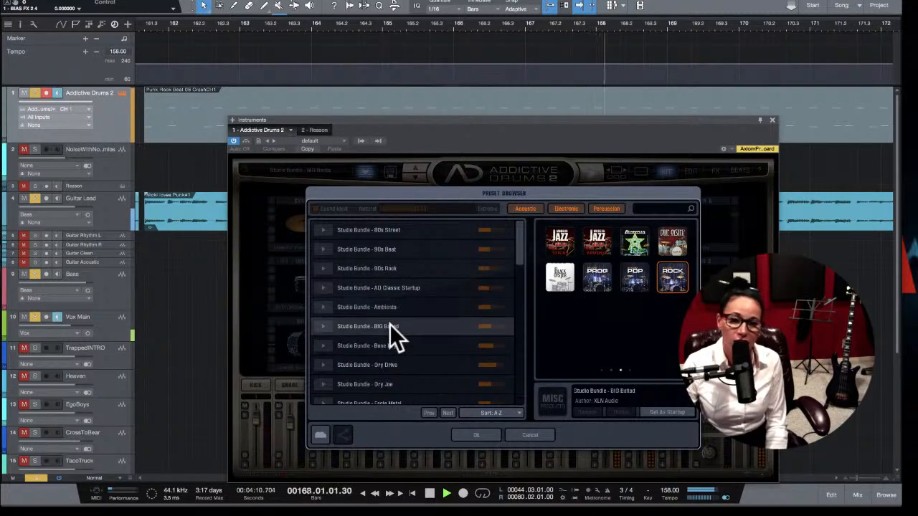
key(space)
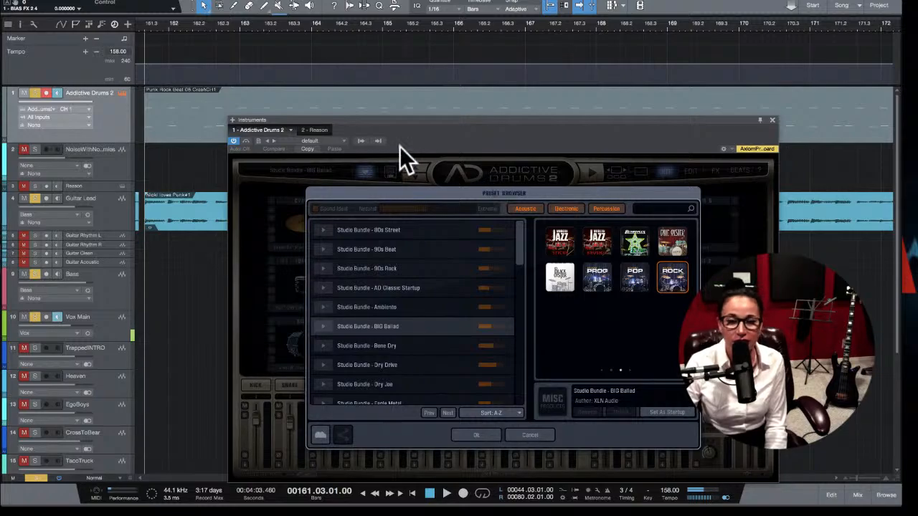
Step: Audition Studio Bundle presets Bone Dry, Dry Drive, Dry Joe, Eagle Metal, Fat Alternative and Fat Spring, and cancel the preset selection
click(373, 345)
key(space)
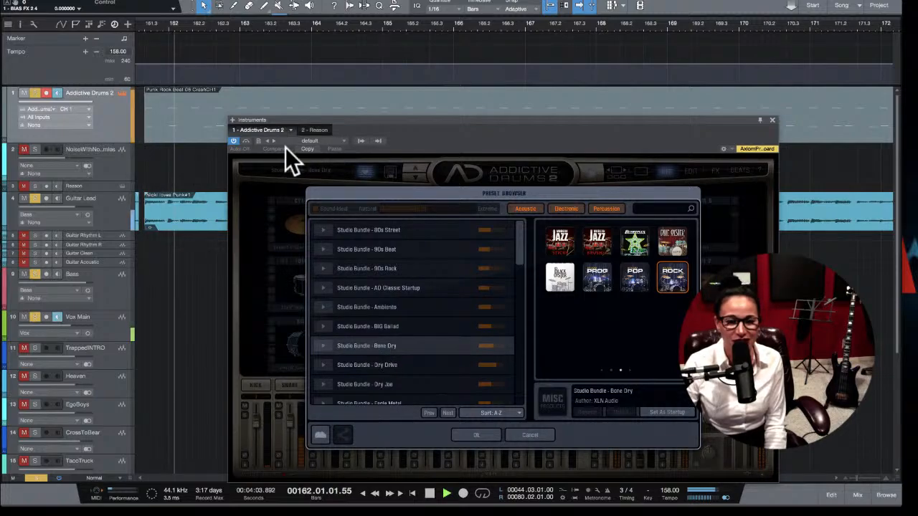
click(363, 365)
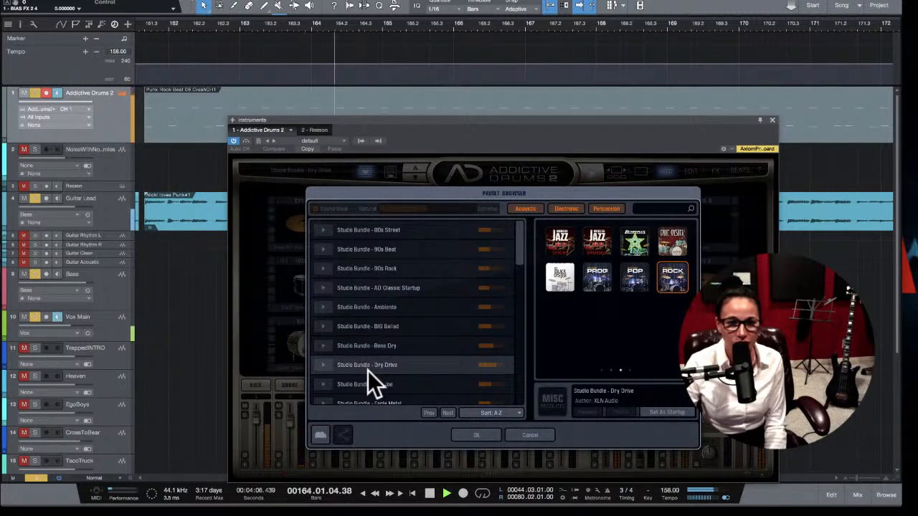
click(372, 383)
scroll(397, 337, down, 3)
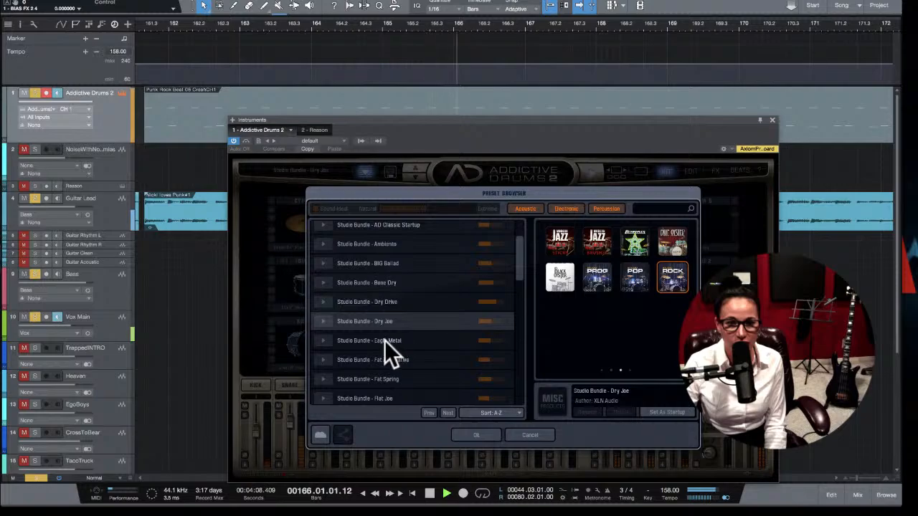
click(387, 341)
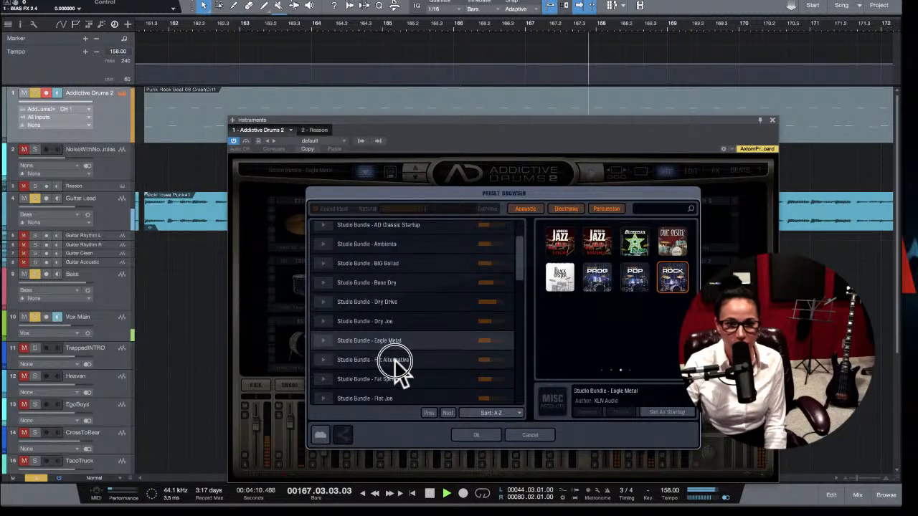
click(396, 360)
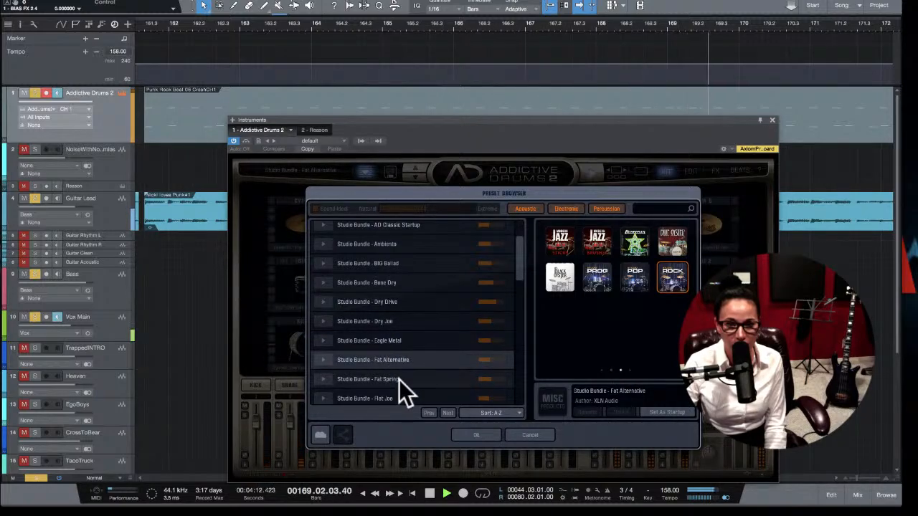
click(398, 379)
click(536, 430)
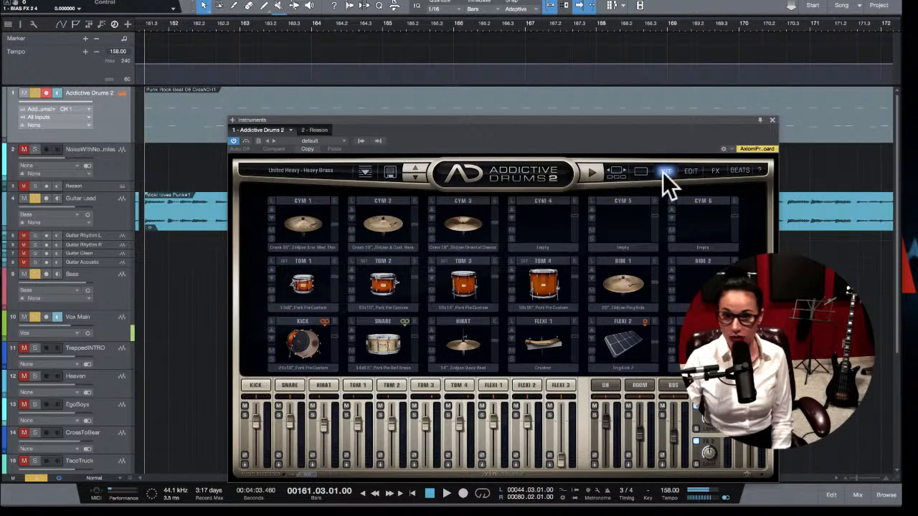
Step: Reopen the preset browser and list the Metal kit presets from the start of the list
click(317, 172)
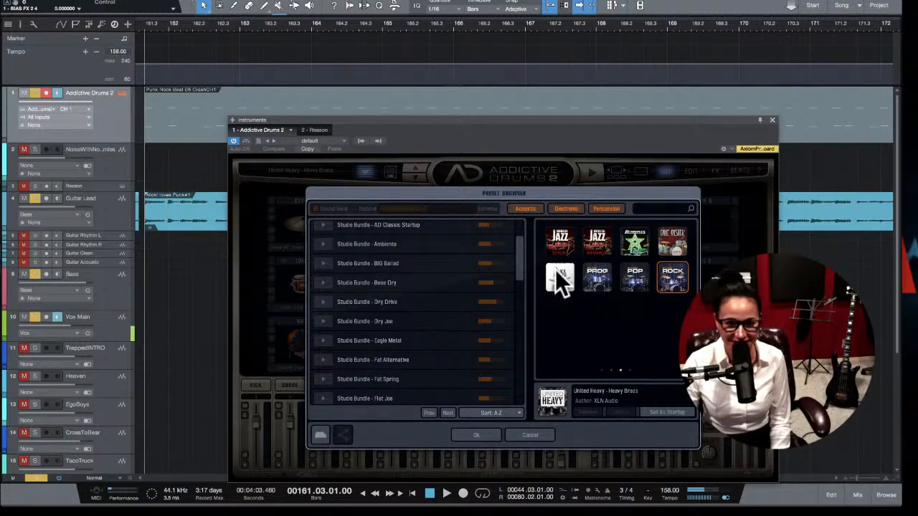
drag(594, 365, 706, 362)
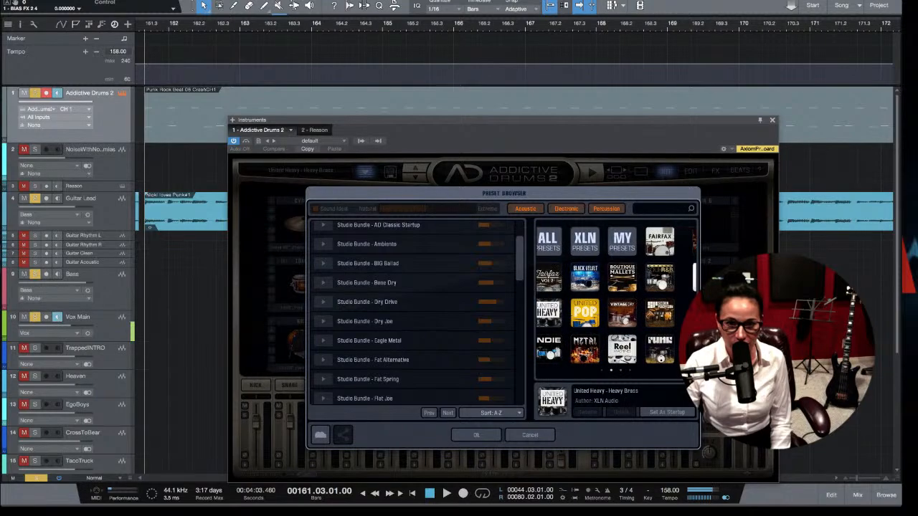
click(597, 353)
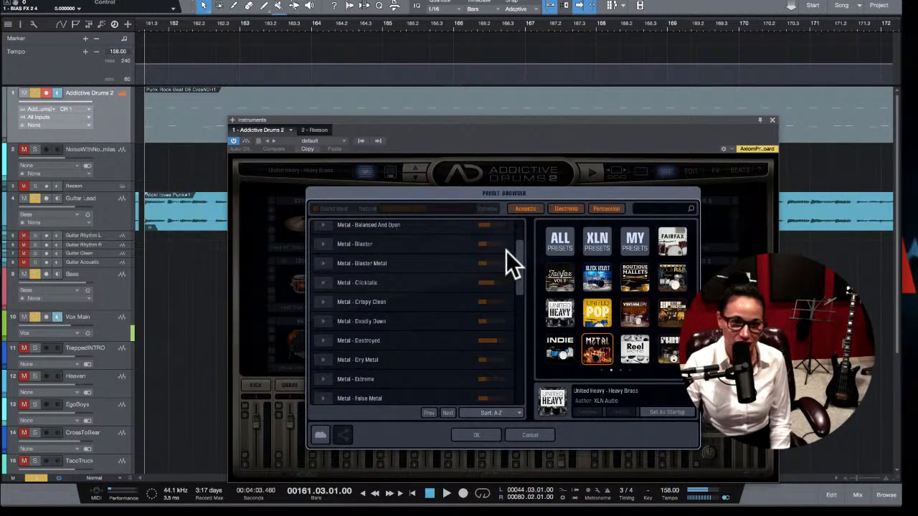
scroll(377, 251, up, 3)
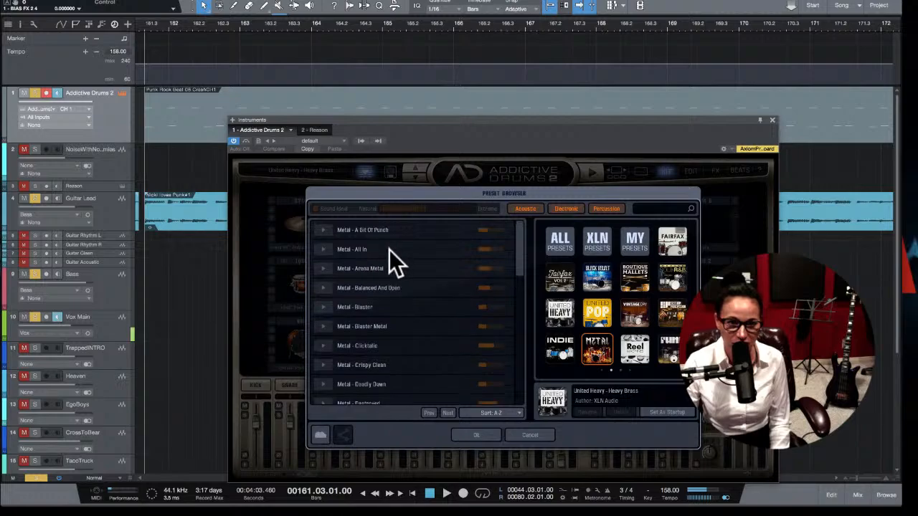
Step: Audition the Metal presets from A Bit Of Punch through Crispy Clean against the punk beat and guitar
click(374, 231)
key(space)
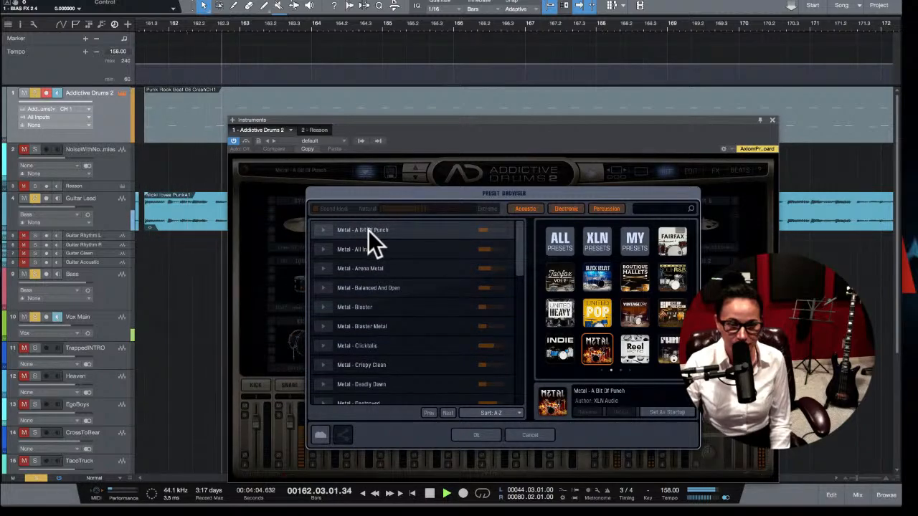
click(382, 250)
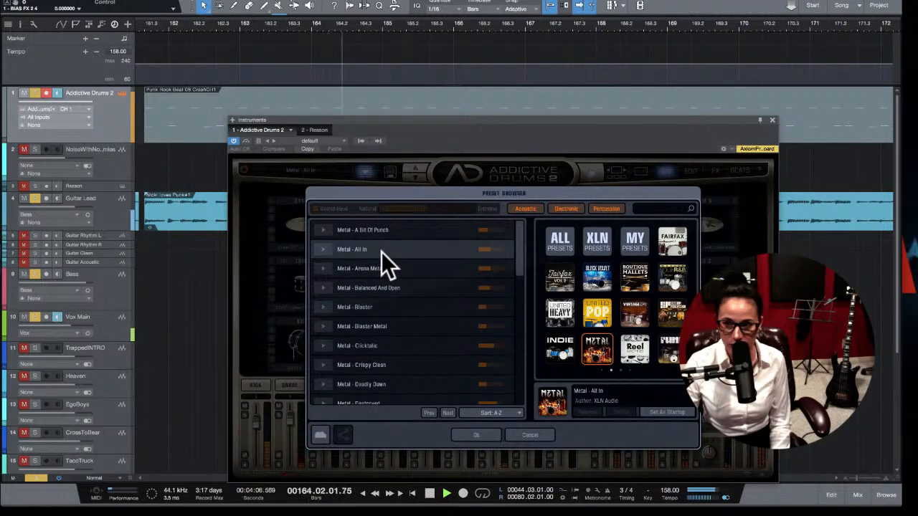
click(380, 269)
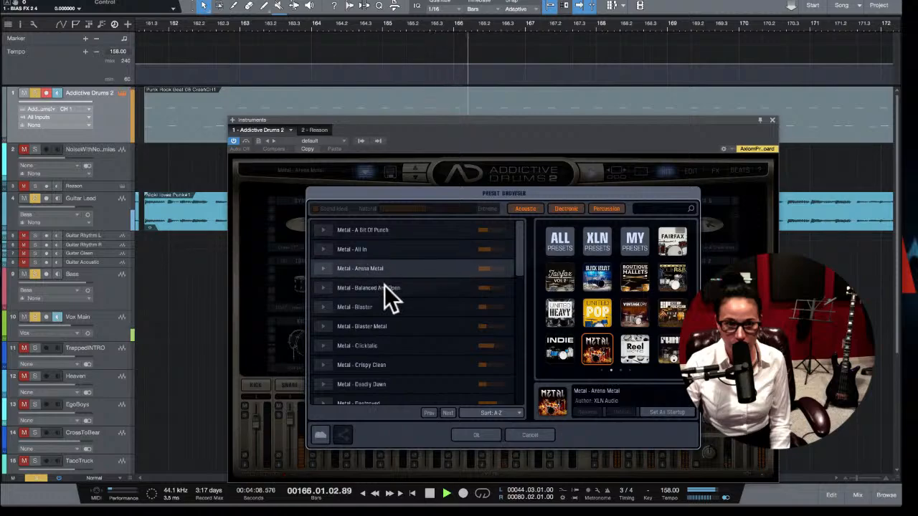
click(400, 287)
click(402, 310)
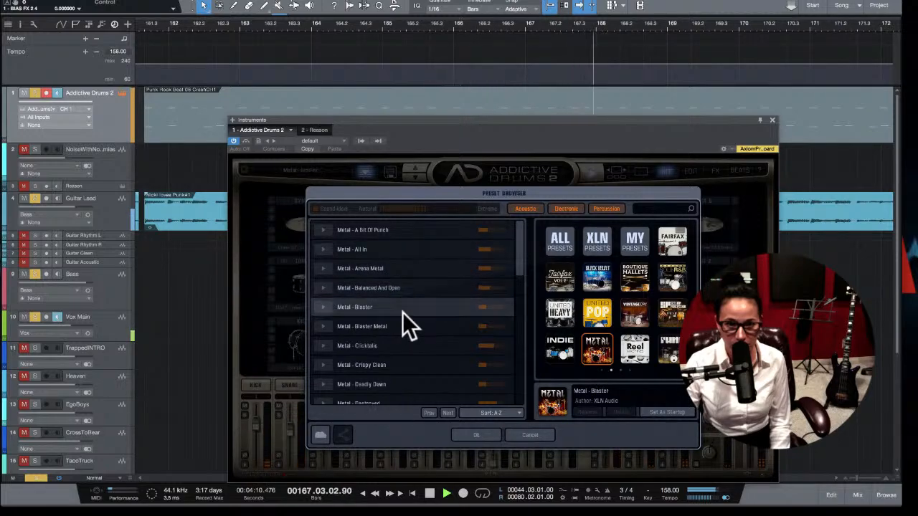
click(421, 332)
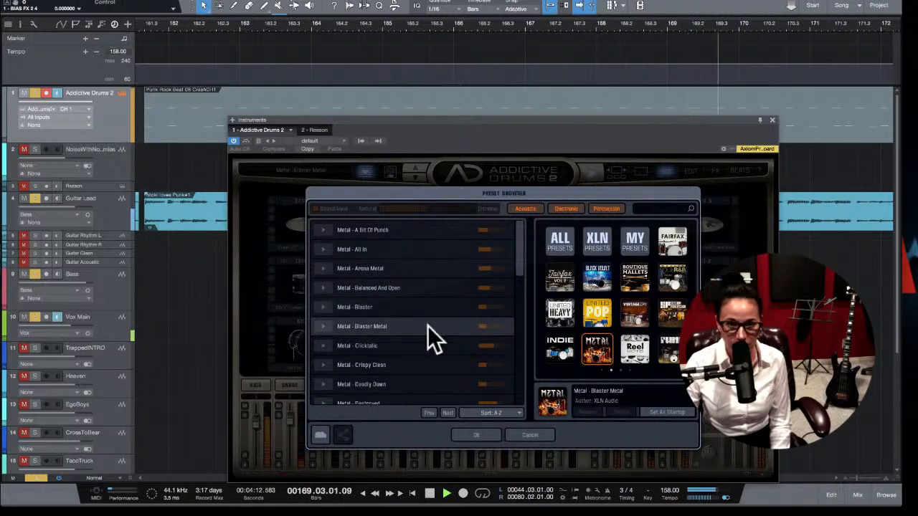
click(402, 347)
click(403, 367)
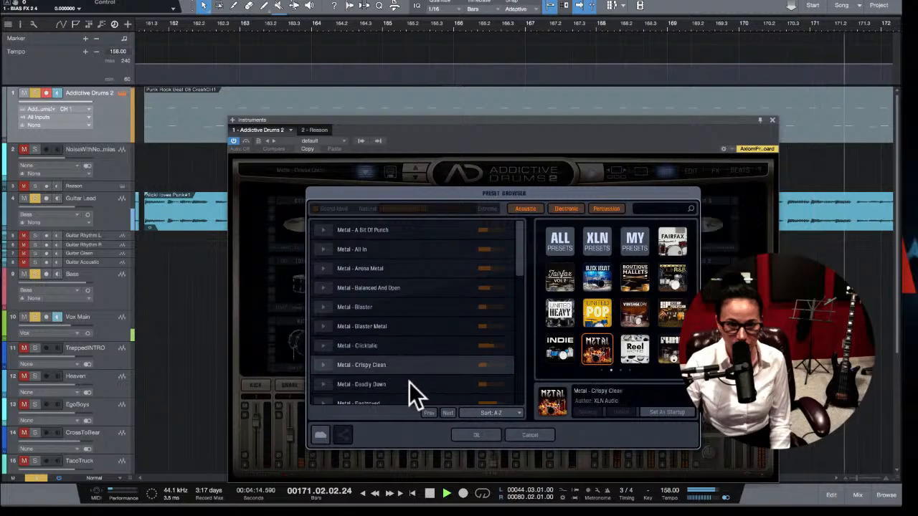
Step: Audition the Metal presets Destroyed, Dry Metal, Extreme and False Metal during playback
scroll(374, 362, down, 3)
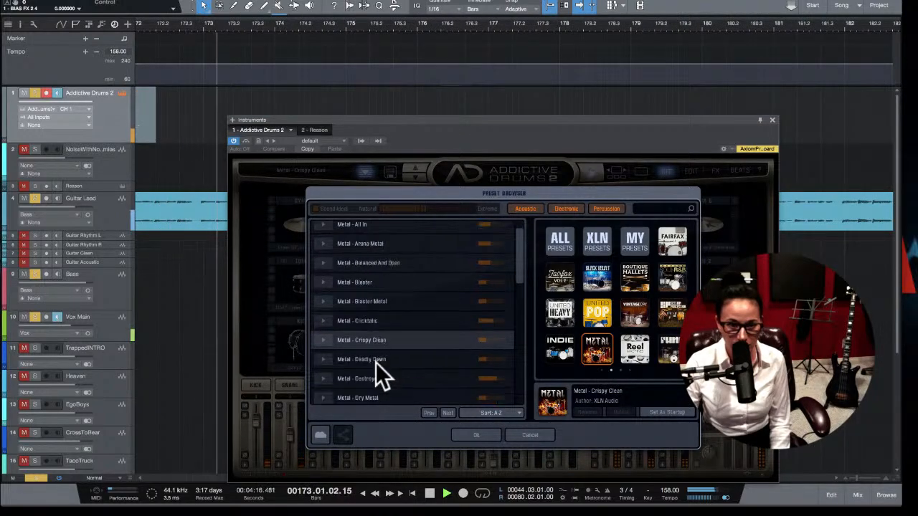
click(364, 332)
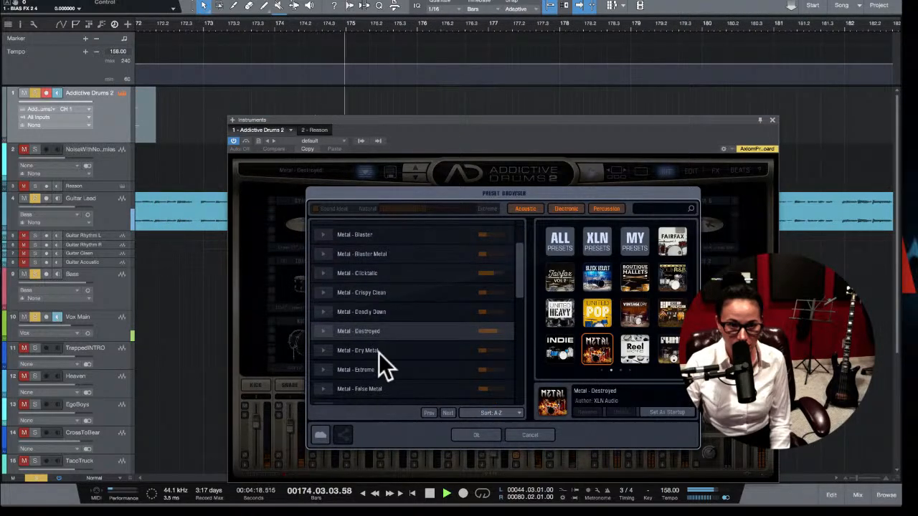
click(378, 352)
click(380, 371)
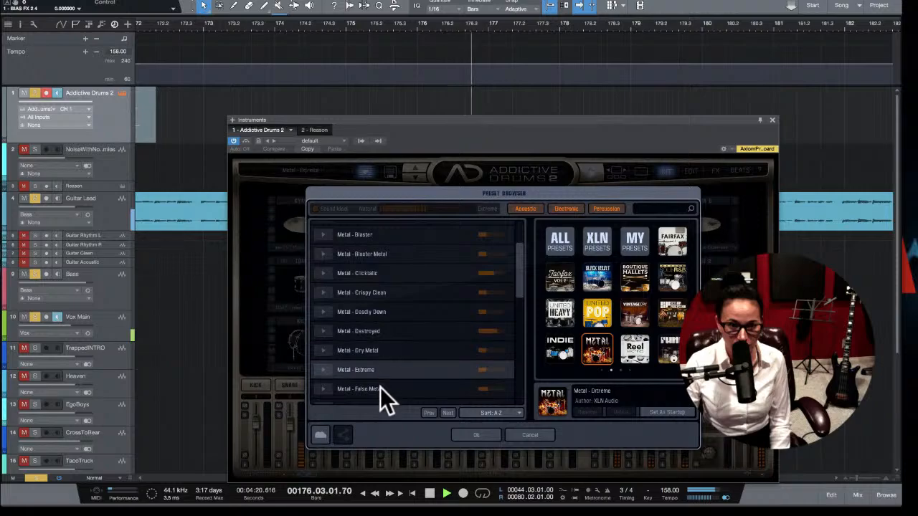
click(380, 389)
Step: Audition the Metal presets Gothenburg, Hand Ov God, Knights Blood and Lethal Injection, and stop playback
scroll(385, 379, down, 5)
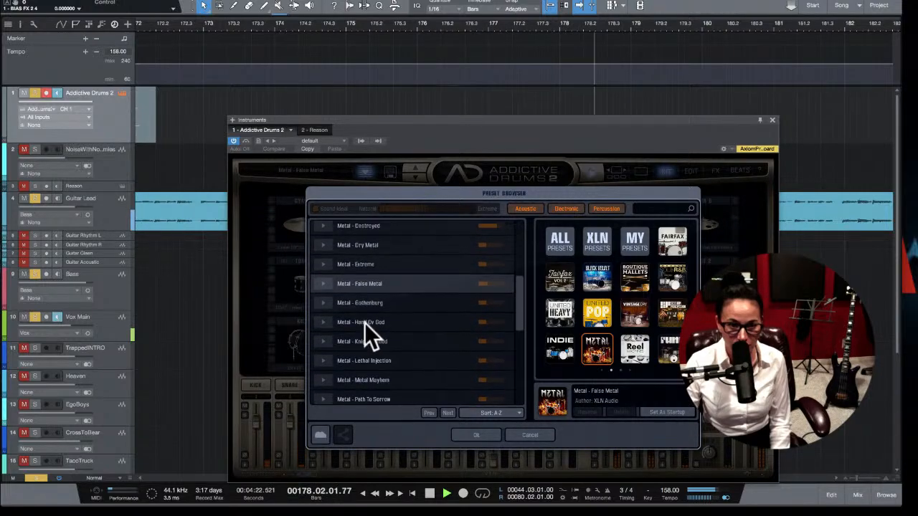
click(372, 295)
click(383, 322)
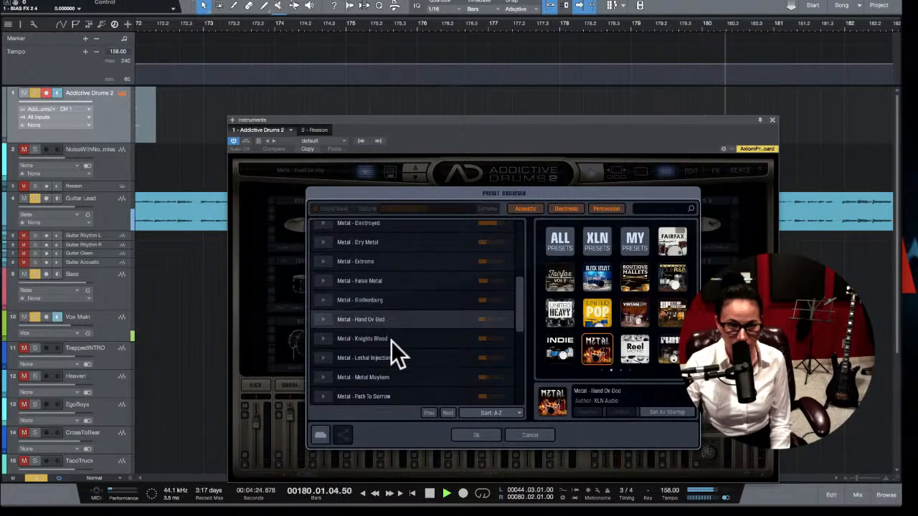
click(391, 340)
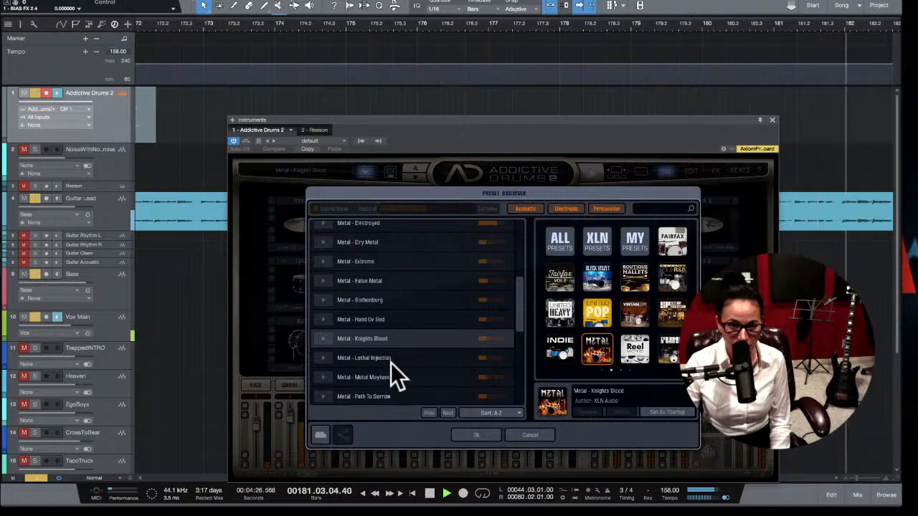
click(400, 358)
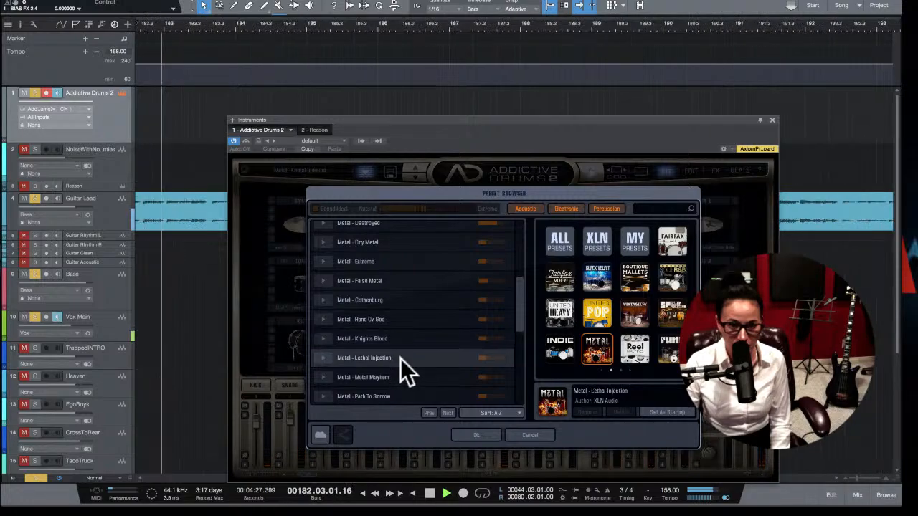
key(space)
Step: List the Indie presets and audition Far Away Room through Indie Rock against the beat and guitar
click(560, 349)
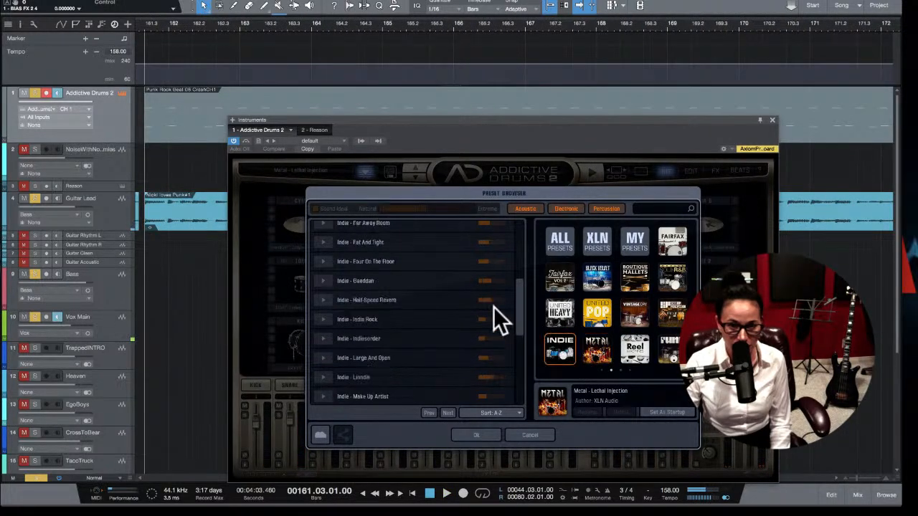
click(363, 230)
key(space)
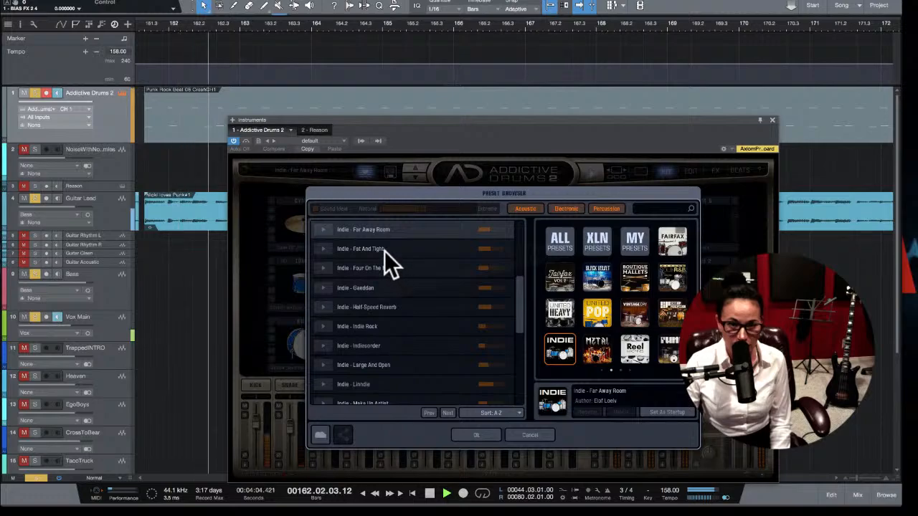
click(383, 249)
click(385, 269)
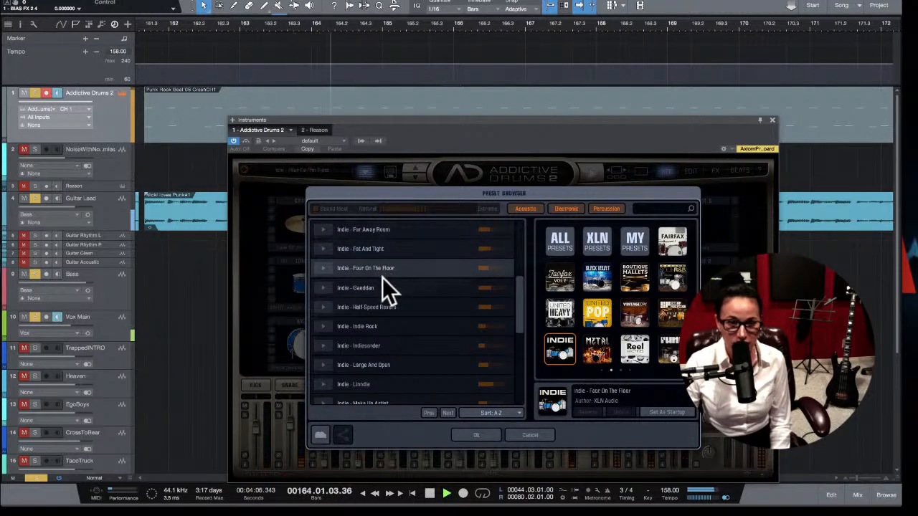
click(376, 288)
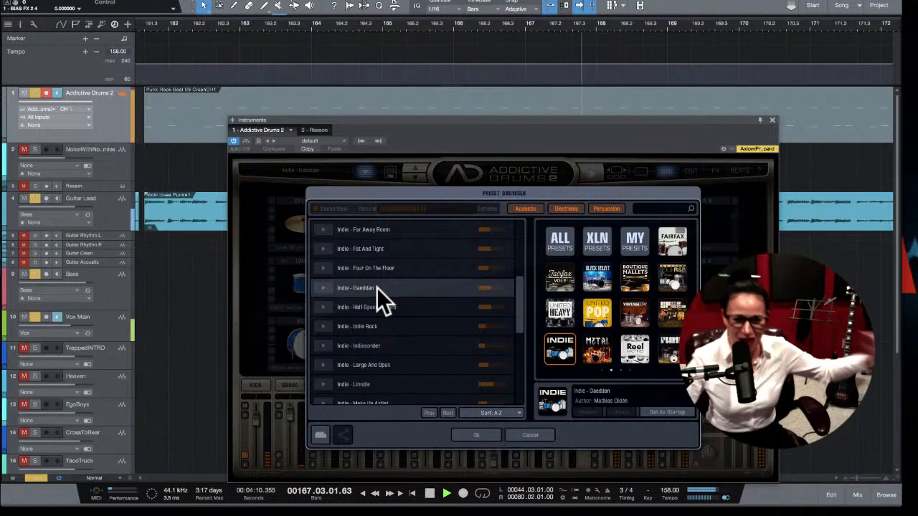
click(396, 313)
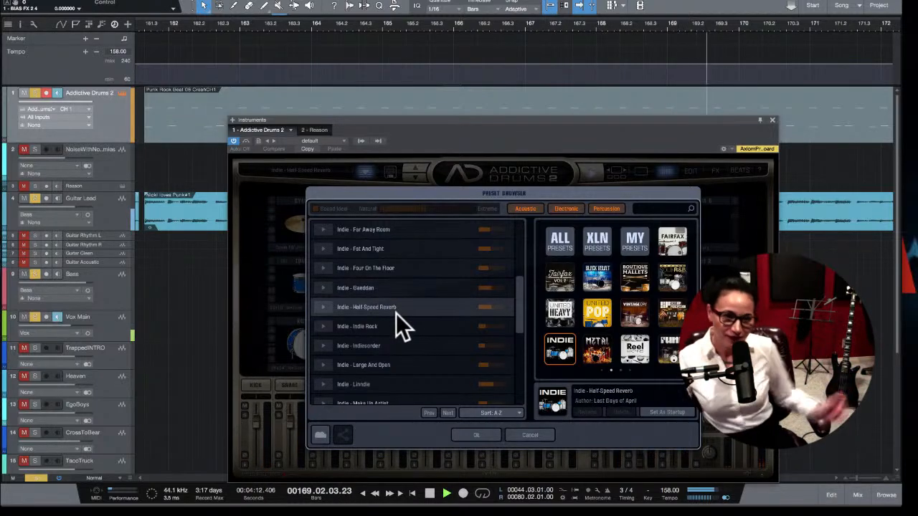
click(393, 330)
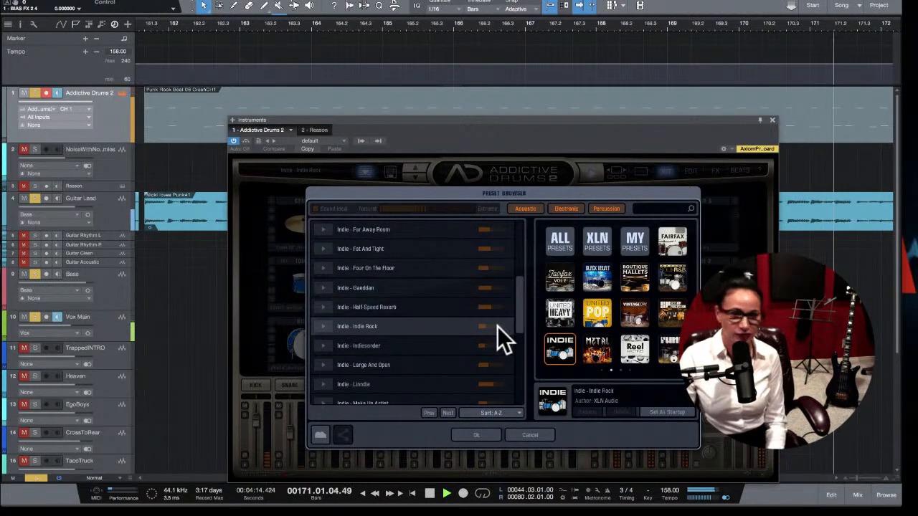
key(space)
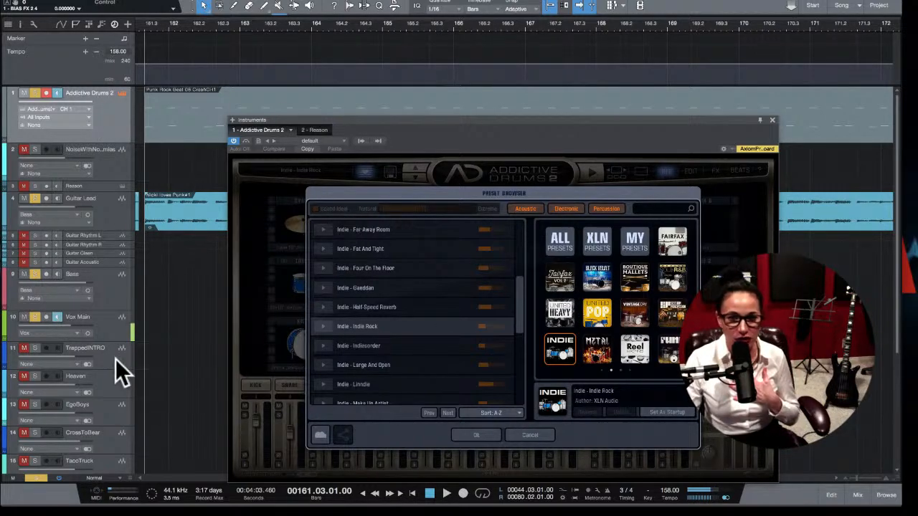
Step: Show the mixing console and clear the Addictive Drums 2 window away from it, cancelling the preset selection
click(858, 494)
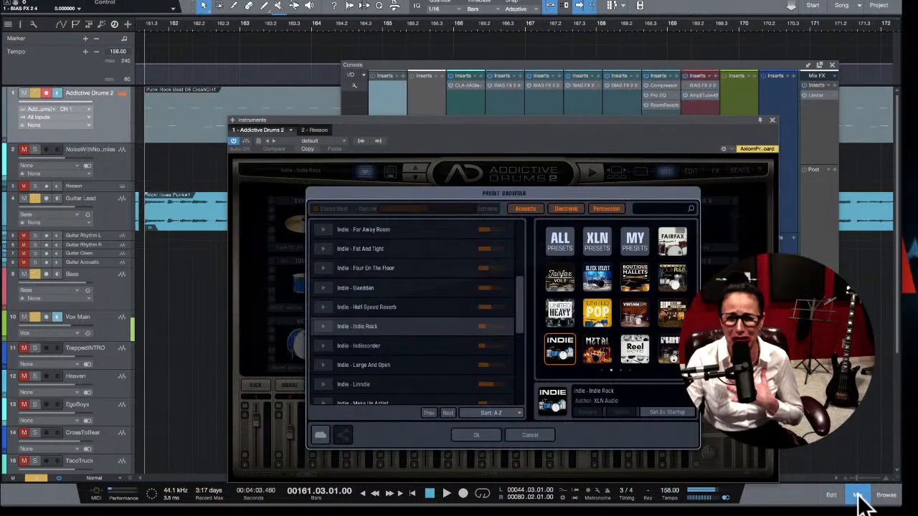
drag(748, 127, 552, 107)
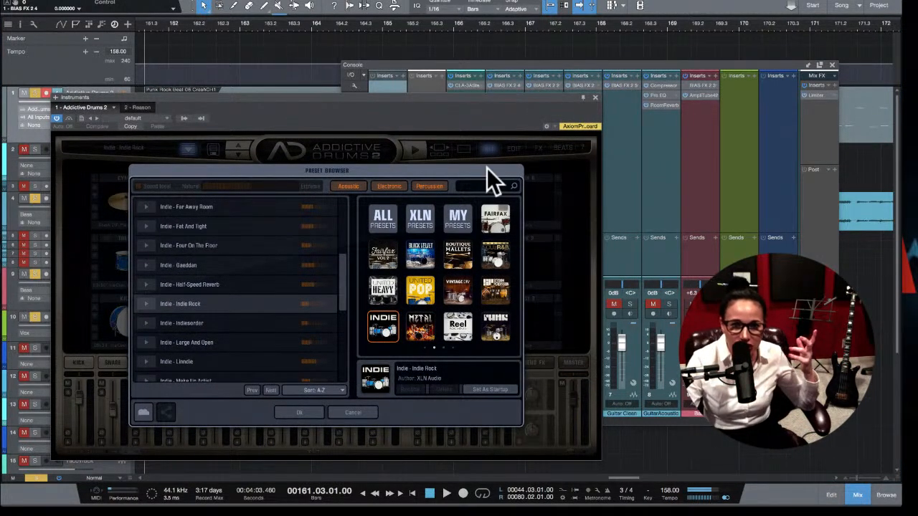
click(353, 412)
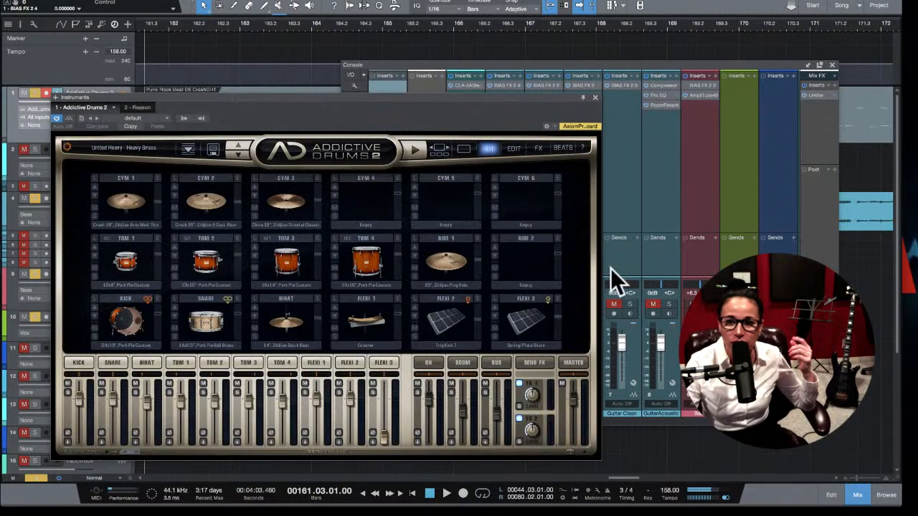
click(593, 96)
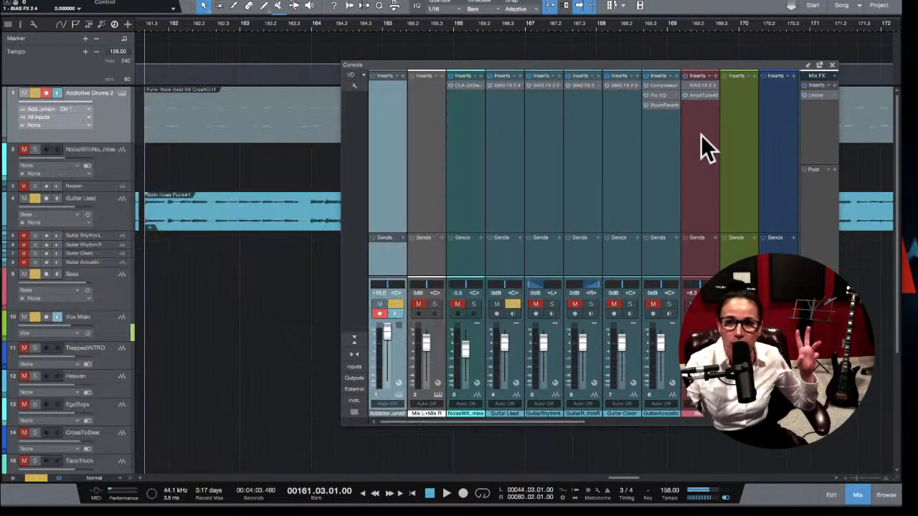
Step: Examine the console channels with their insert effects, and the instrument options of the Addictive Drums 2 track
scroll(735, 154, right, 5)
scroll(735, 154, right, 5)
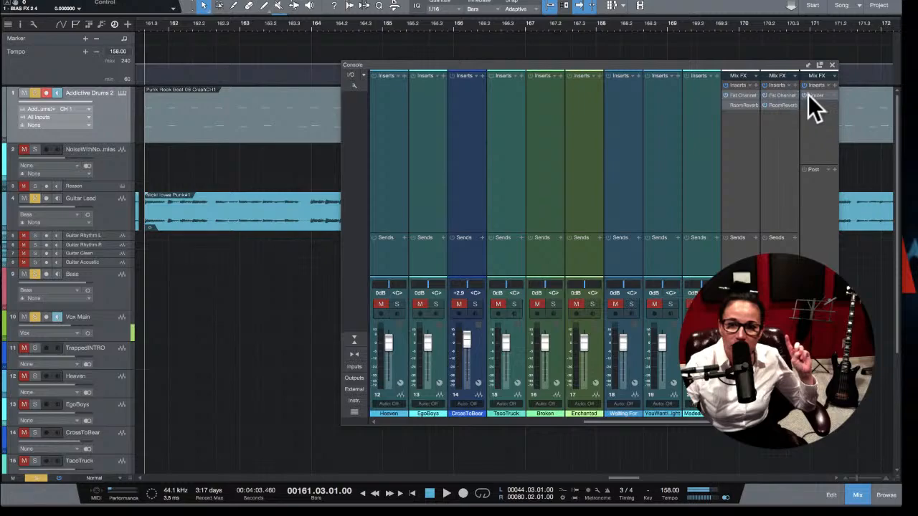
scroll(685, 151, left, 1)
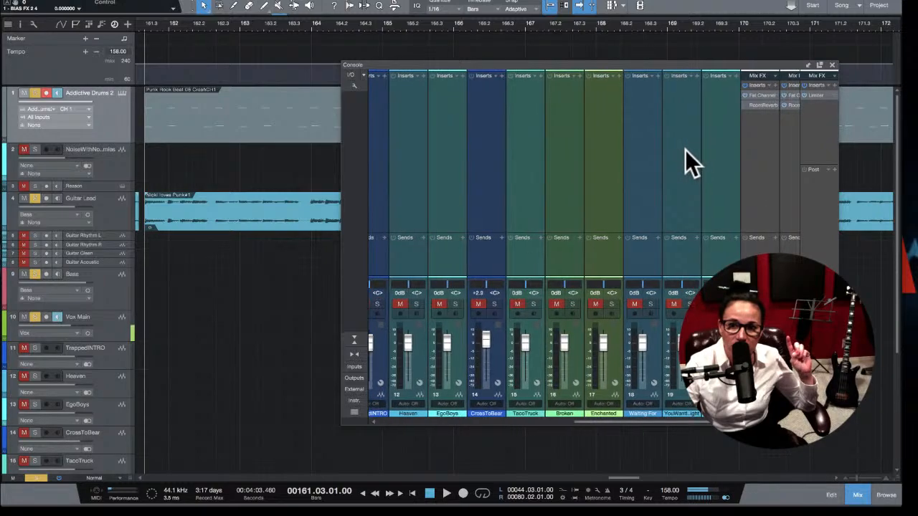
scroll(685, 150, right, 1)
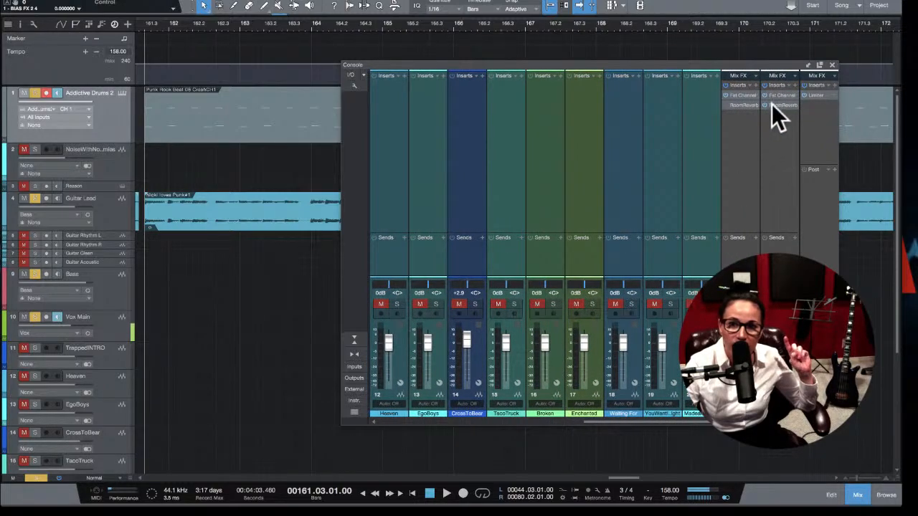
scroll(738, 133, left, 8)
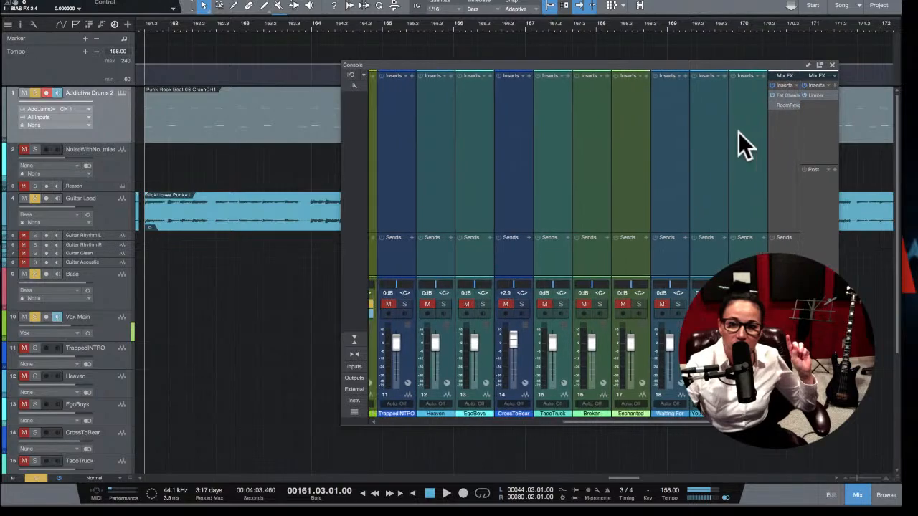
scroll(738, 132, left, 7)
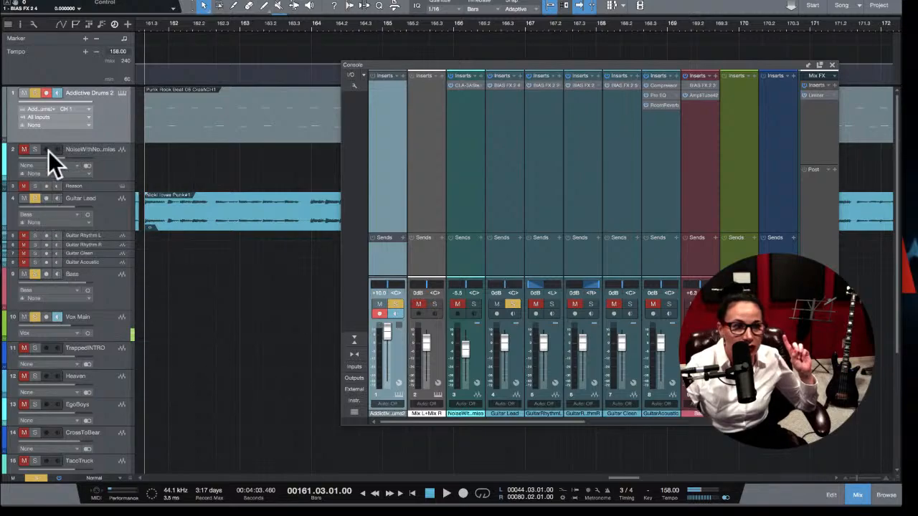
click(47, 108)
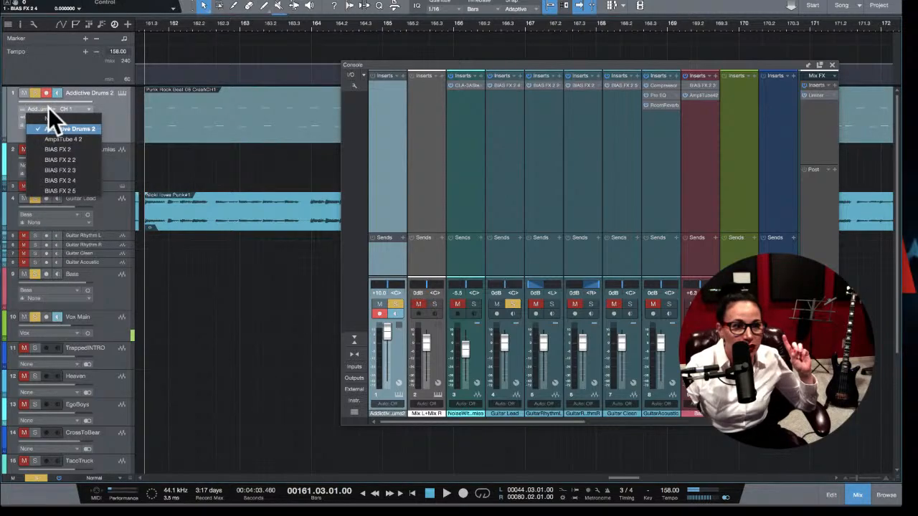
click(112, 107)
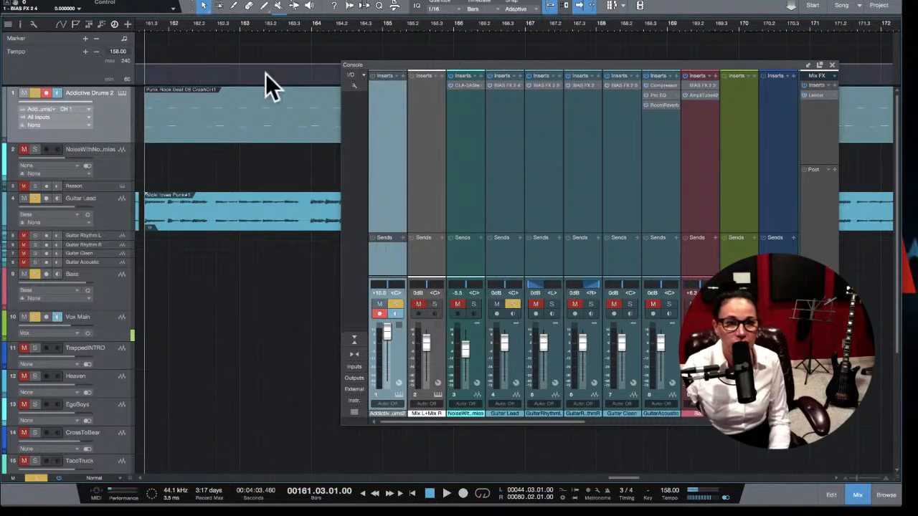
Step: Close the console while playing the section briefly, and reopen the Addictive Drums 2 instrument window
key(space)
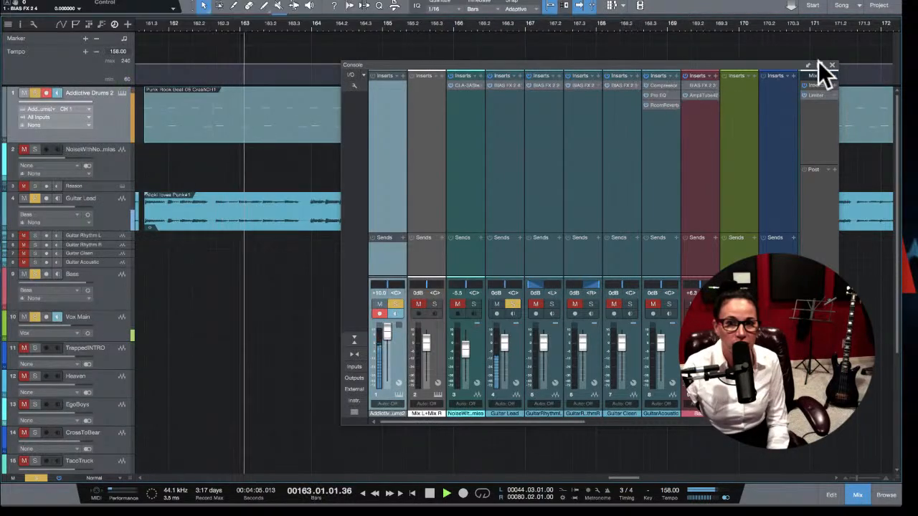
click(832, 65)
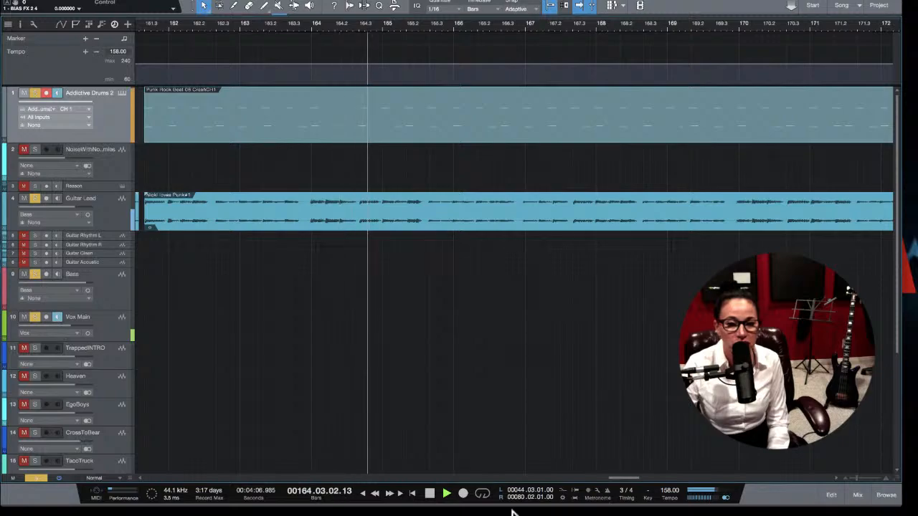
key(space)
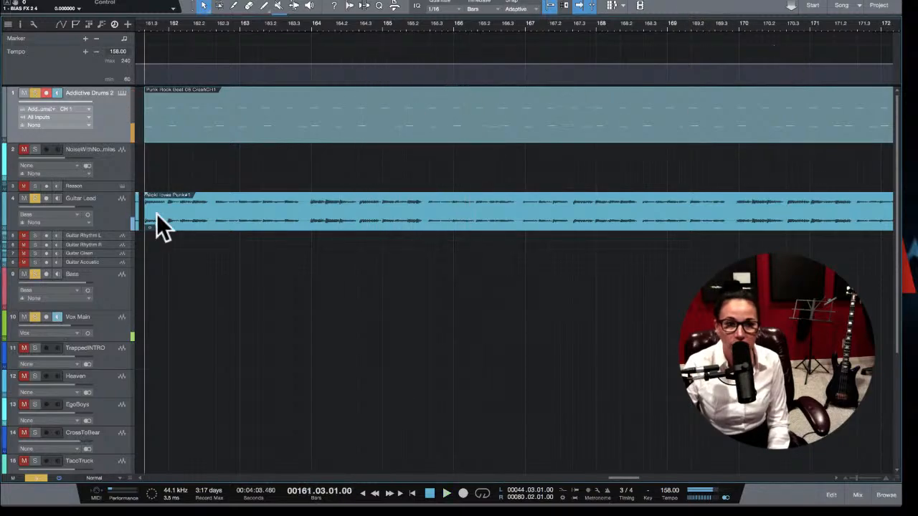
click(122, 93)
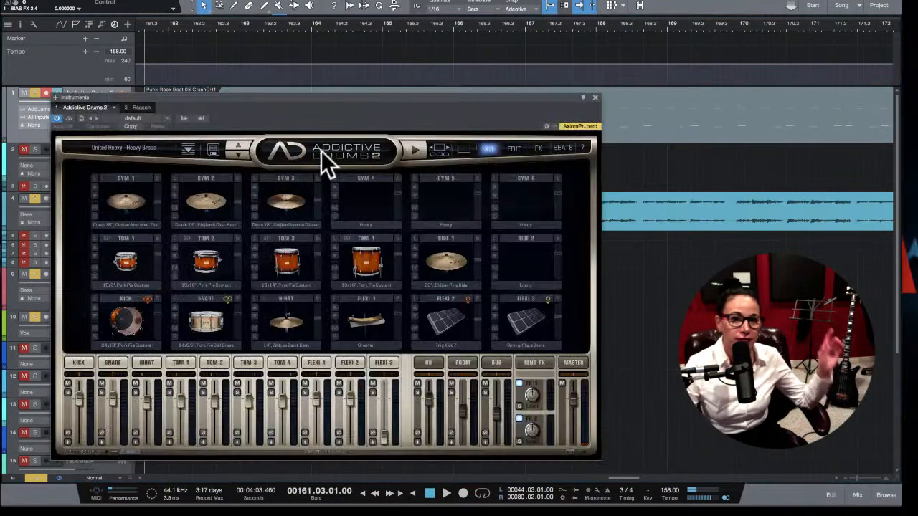
Step: Look into the preset browser, cancel without a change, and play the section briefly with the United Heavy - Heavy Brass kit
click(161, 151)
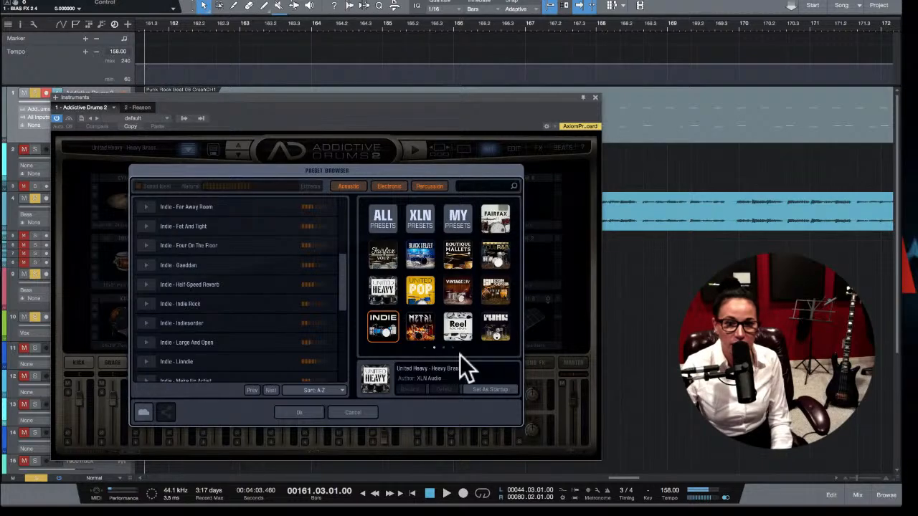
click(354, 413)
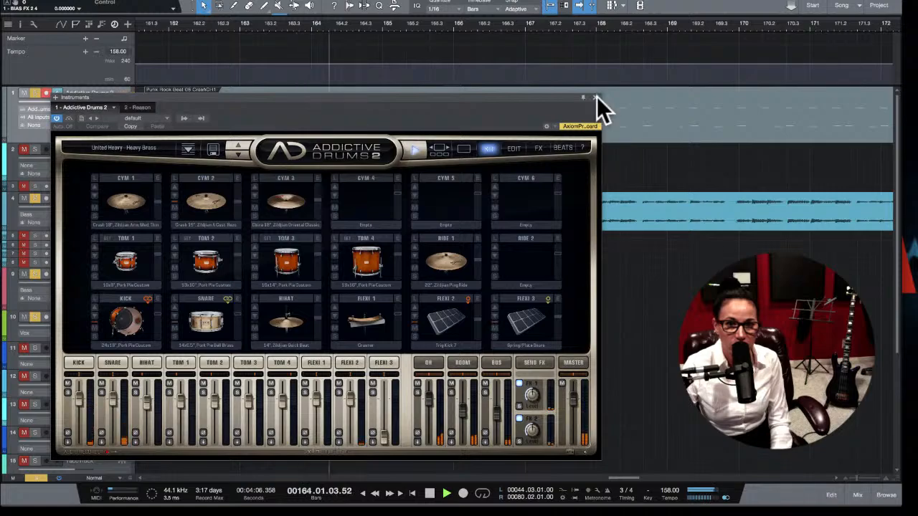
key(space)
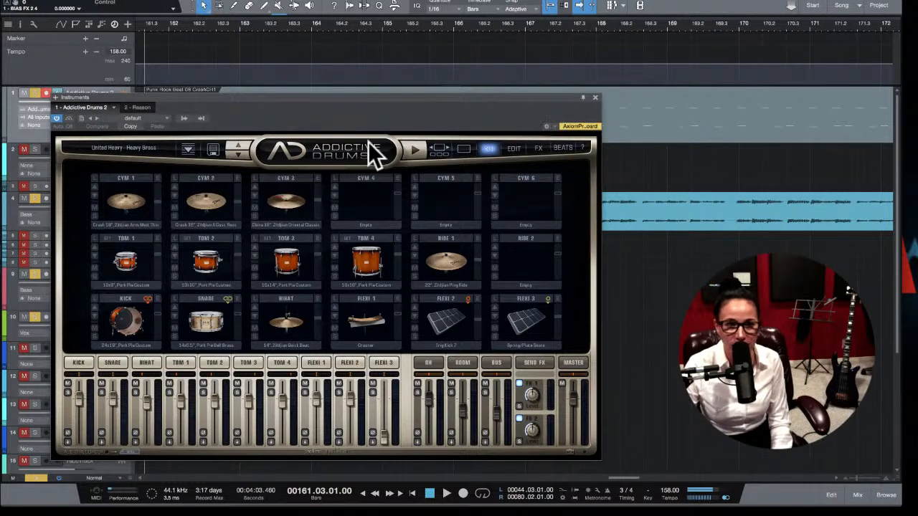
key(space)
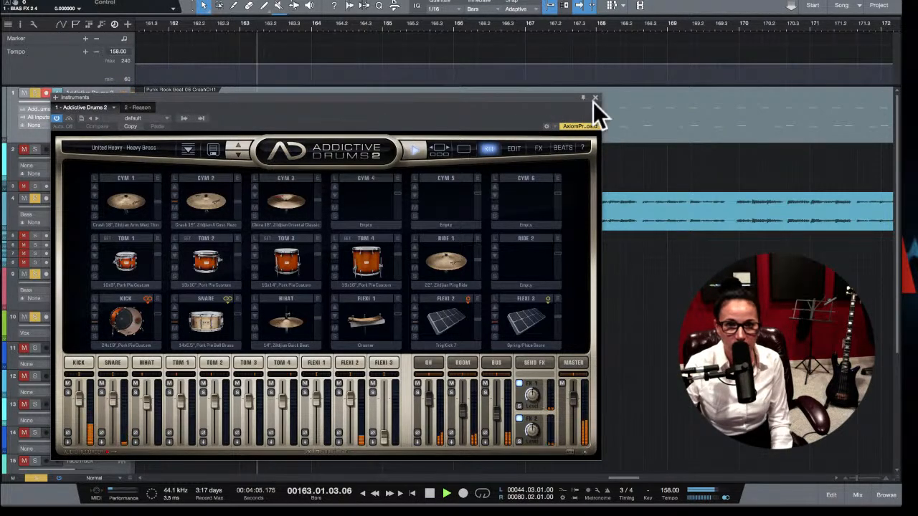
Step: Audition the Indie presets from Fat And Tight through Make Up Artist against the section, then cancel the selection and stop playback
click(179, 149)
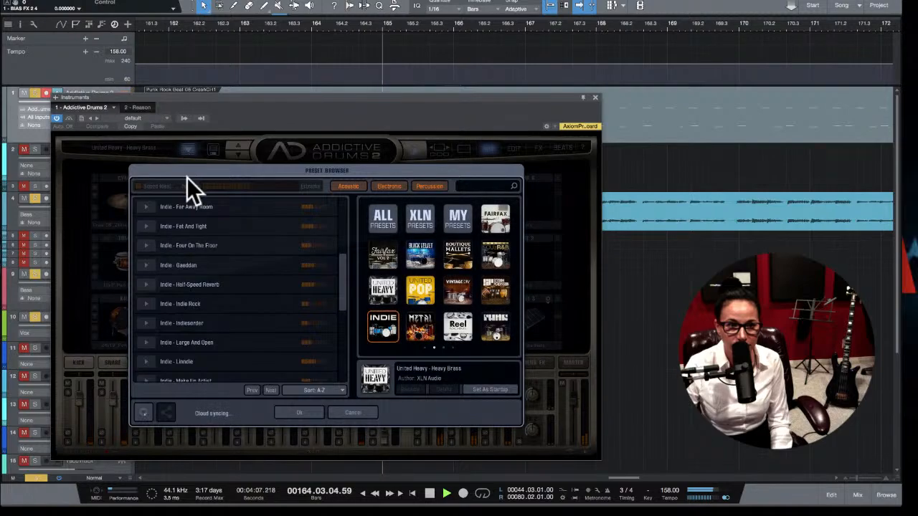
click(219, 225)
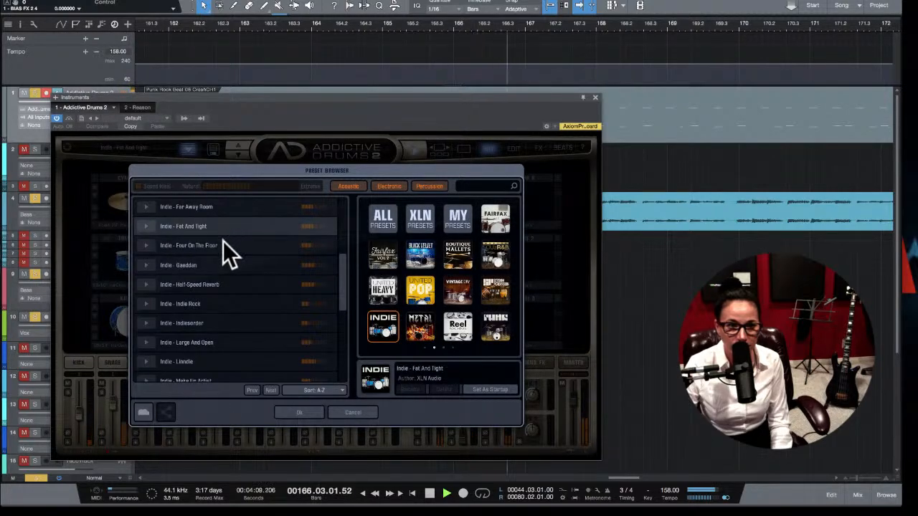
click(228, 324)
click(218, 344)
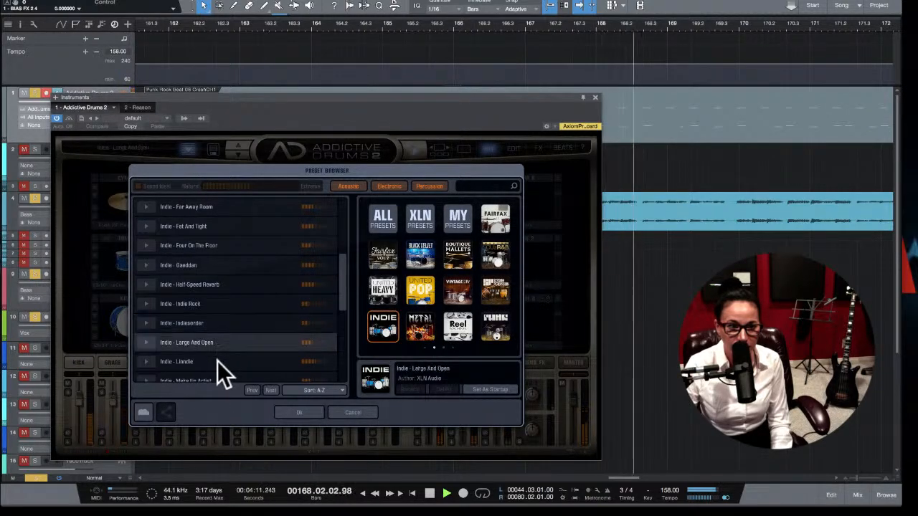
click(219, 362)
click(230, 379)
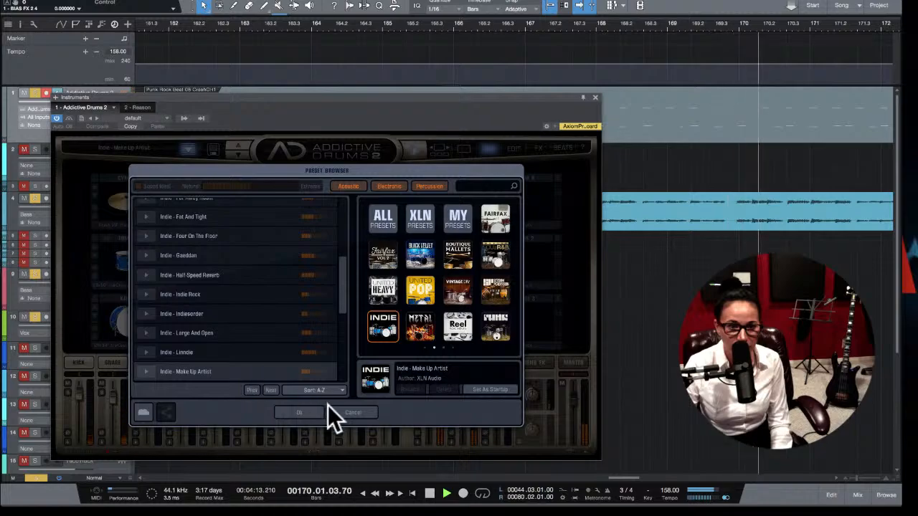
click(353, 412)
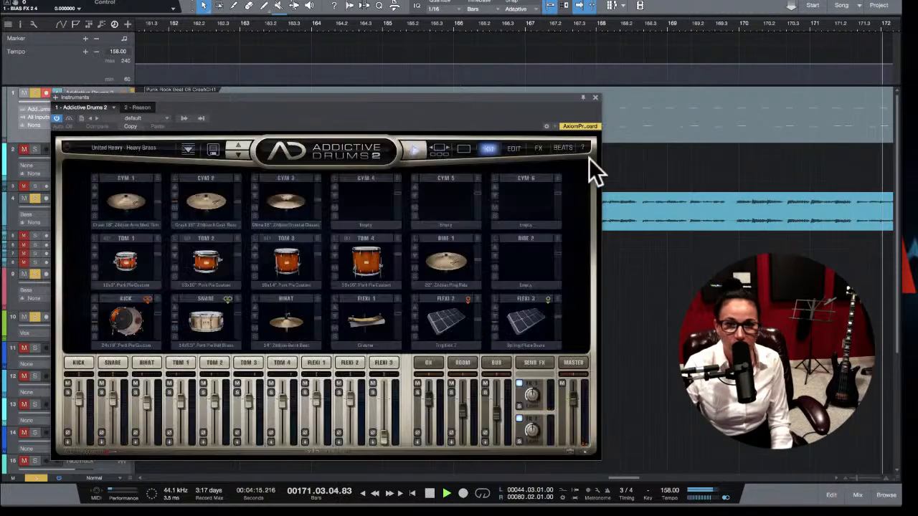
key(space)
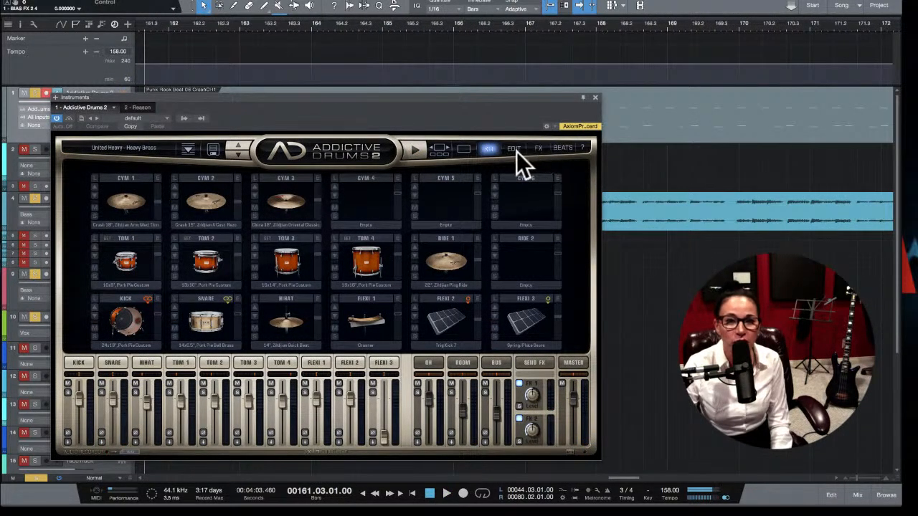
Step: Step through neighbouring presets on the kit page during playback and load Indie - American Drummer Girl
click(514, 149)
click(490, 148)
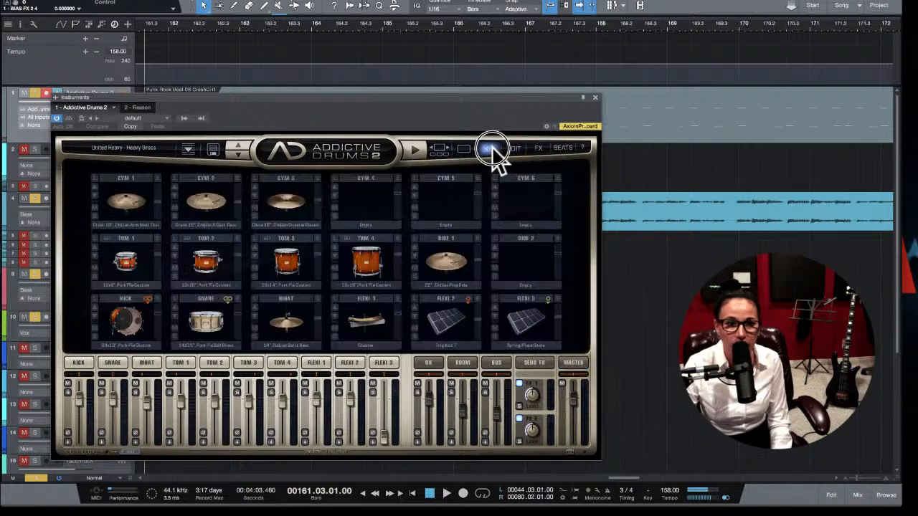
key(space)
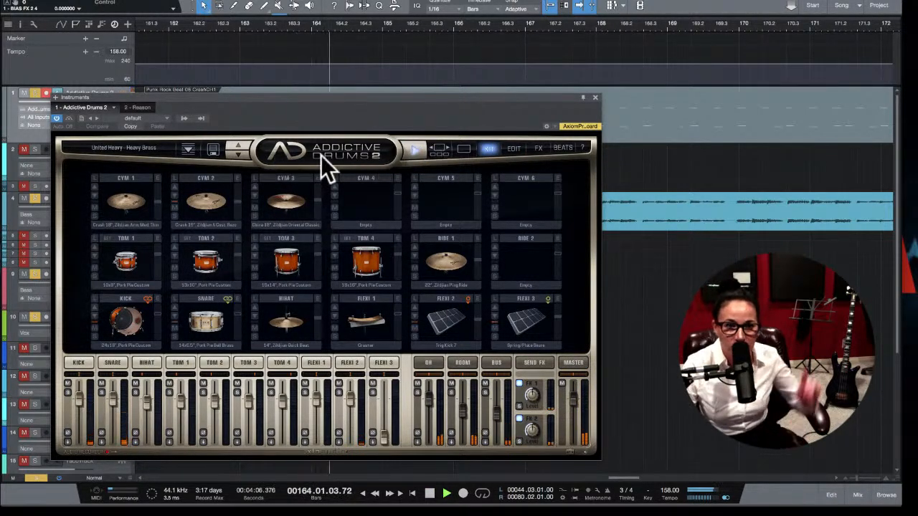
click(238, 153)
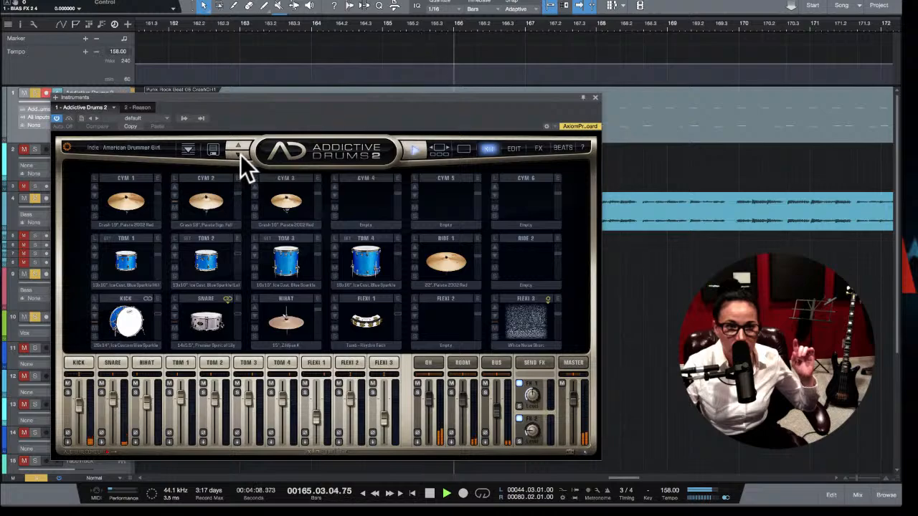
click(240, 152)
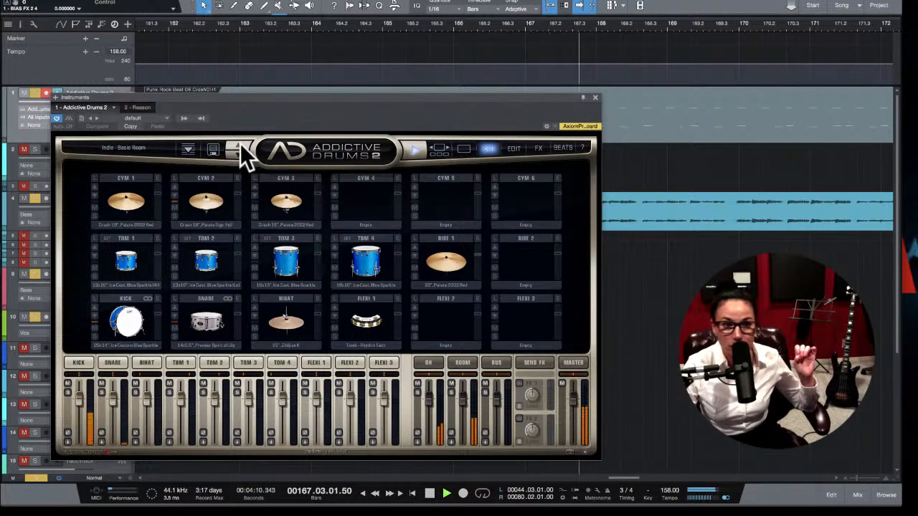
click(239, 144)
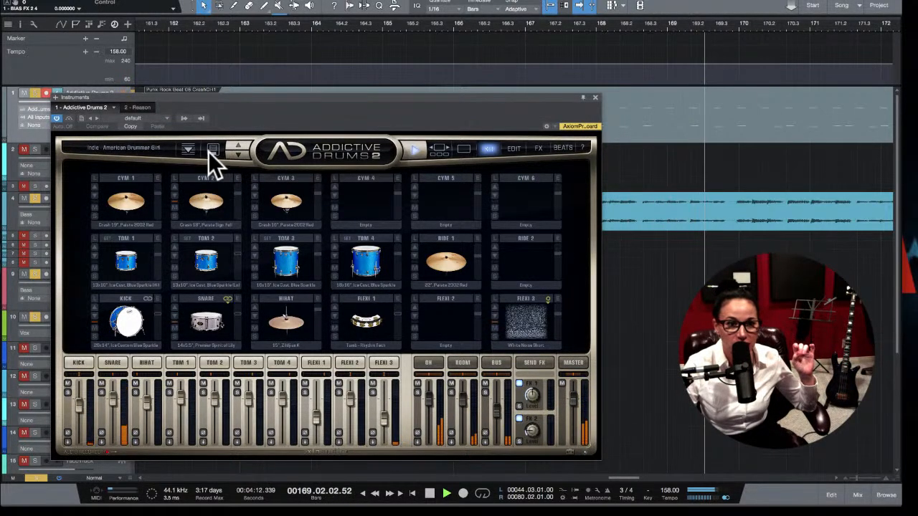
Step: Audition the AD2 presets from Acoustic Pop through Cyborg Invasion during playback, then cancel the selection and stop
click(189, 150)
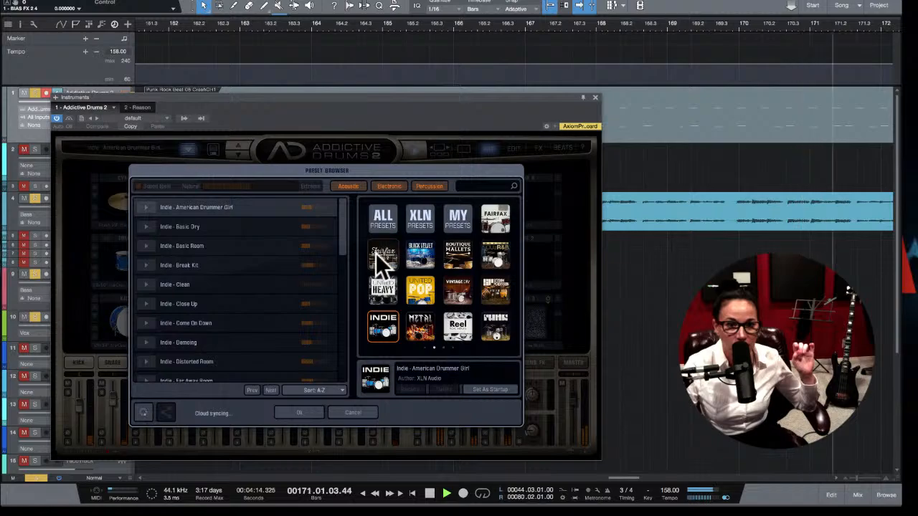
click(210, 207)
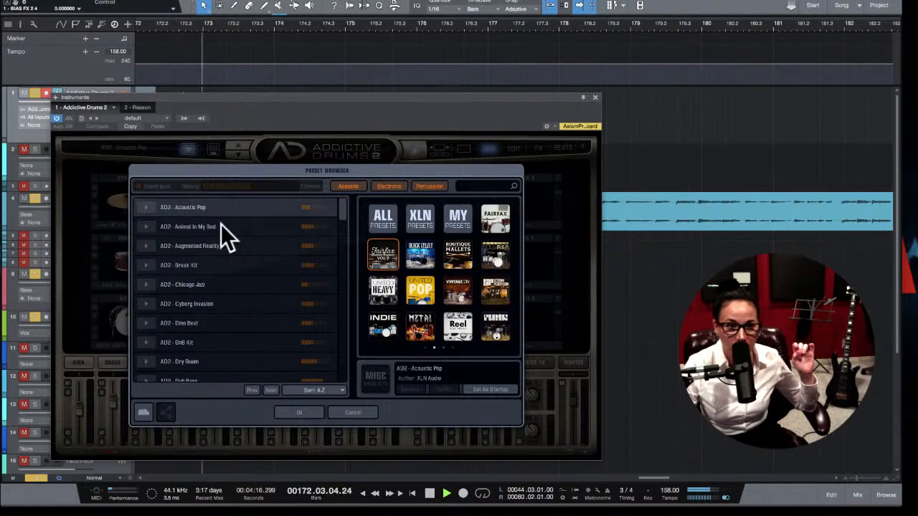
click(221, 227)
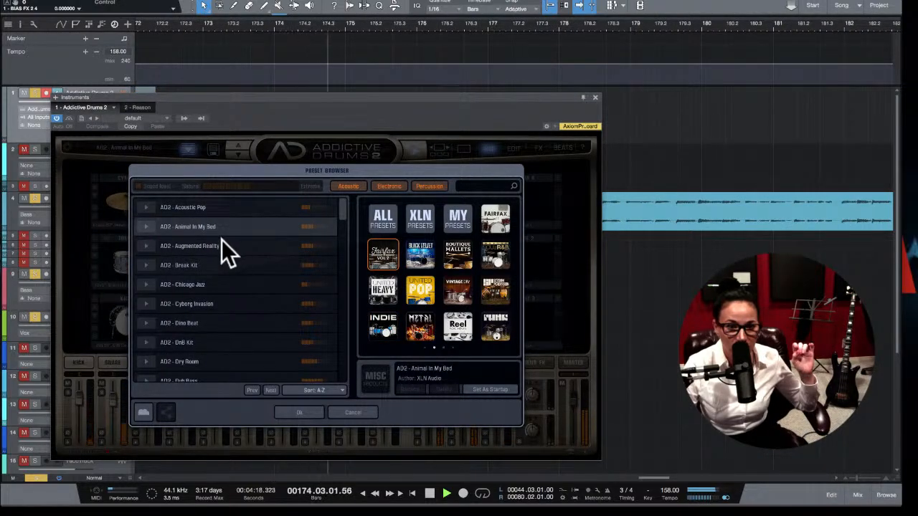
click(214, 246)
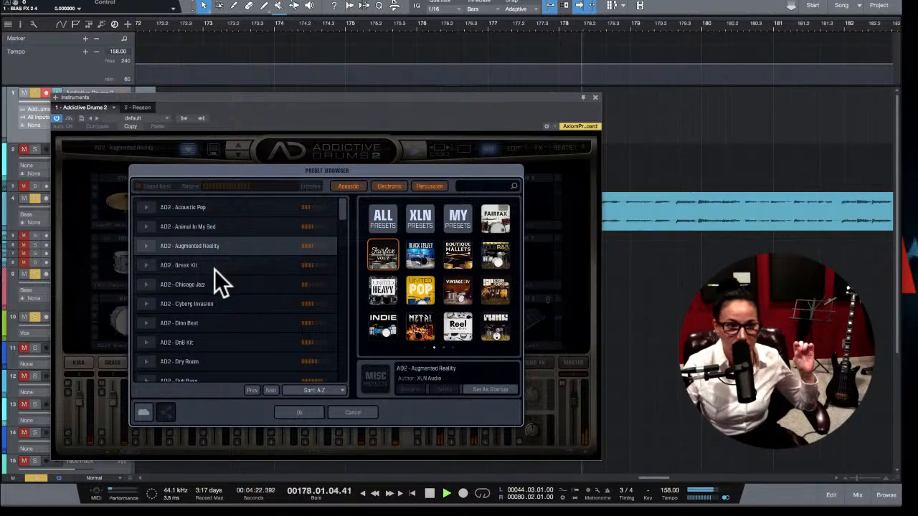
click(214, 270)
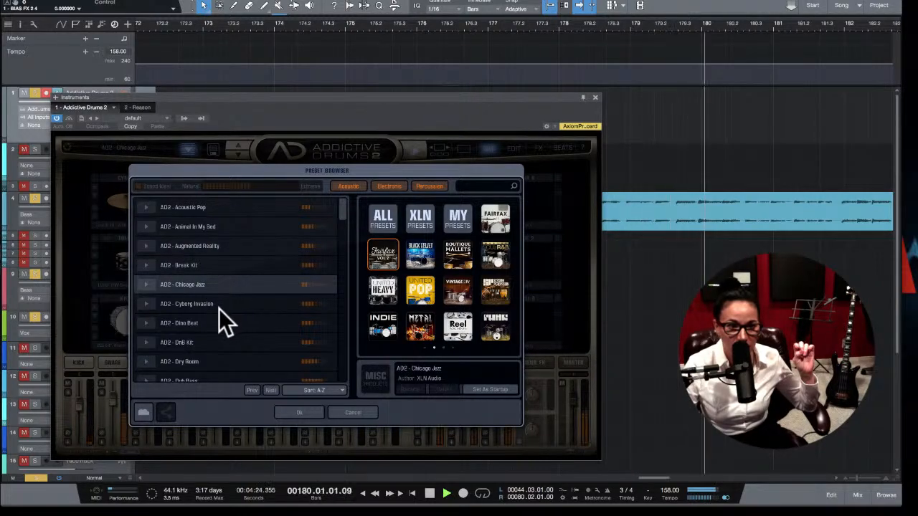
click(219, 308)
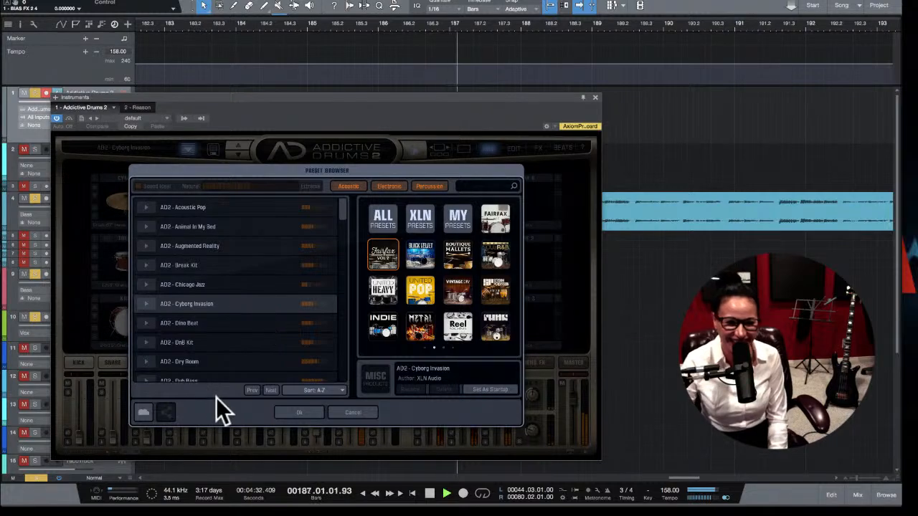
click(353, 414)
key(space)
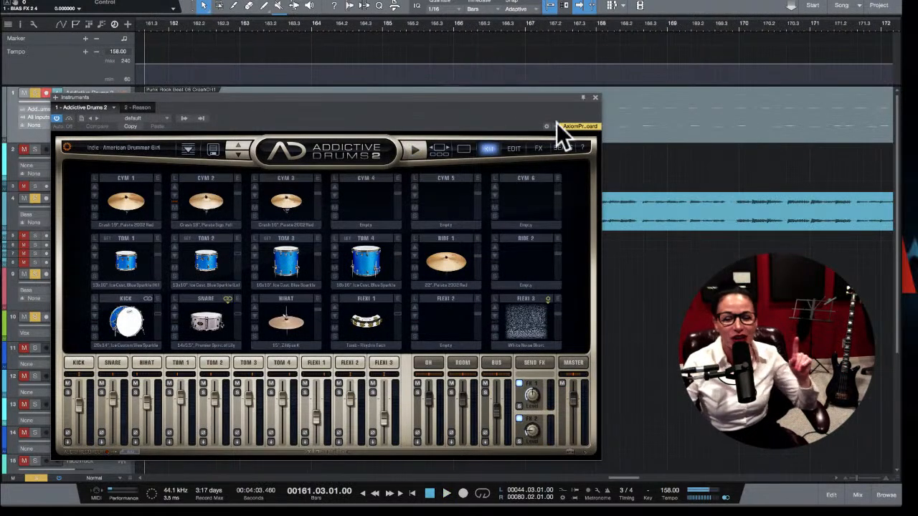
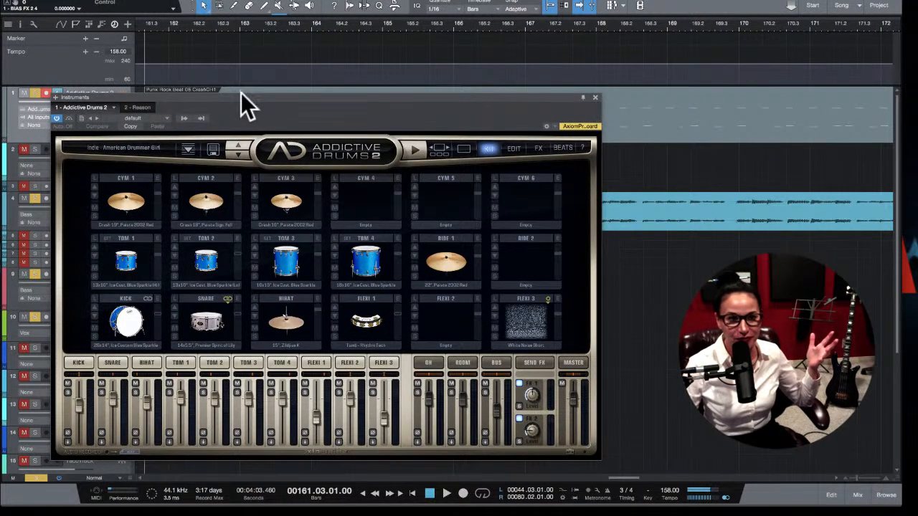
Step: Move the Addictive Drums 2 window clear of the track list and show its beats library
drag(206, 100, 429, 93)
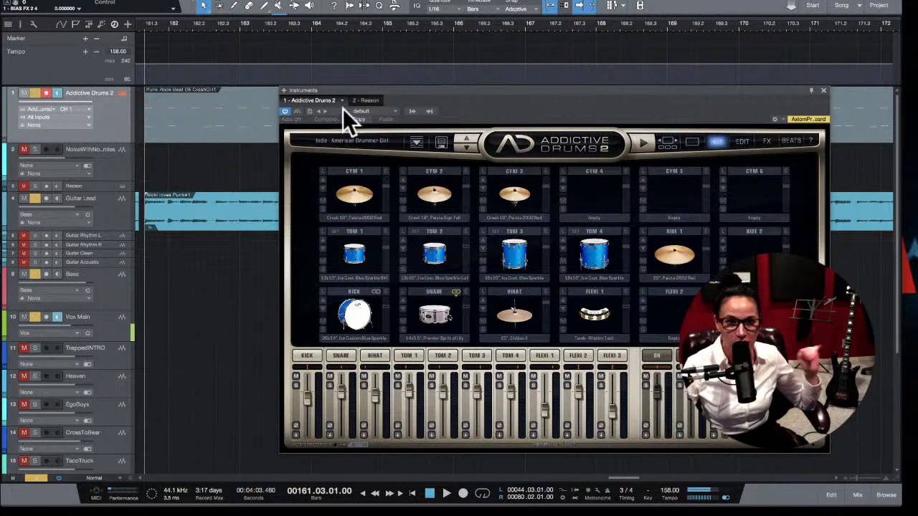
click(740, 140)
click(717, 141)
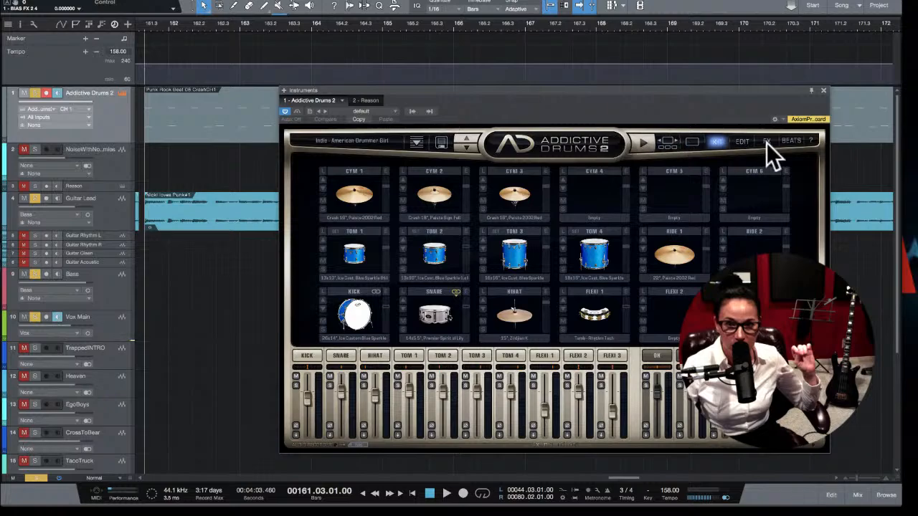
click(791, 141)
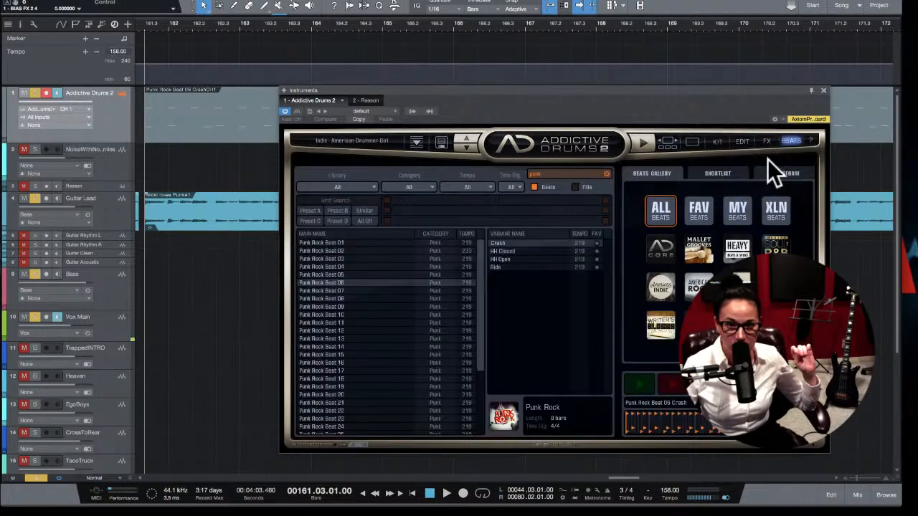
Step: Select Punk Rock Beat 01 in the beats library and delete the Punk Rock Beat 06 Crash clip from the Addictive Drums 2 track
click(332, 243)
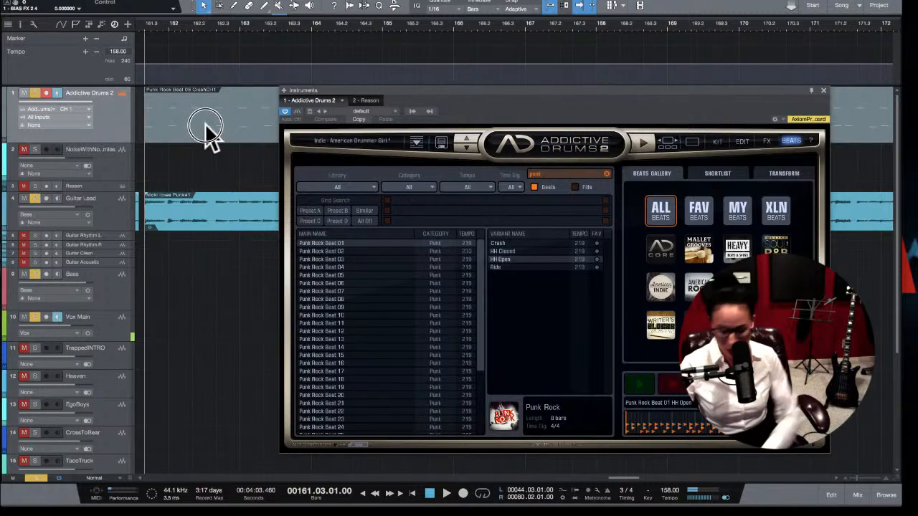
key(Delete)
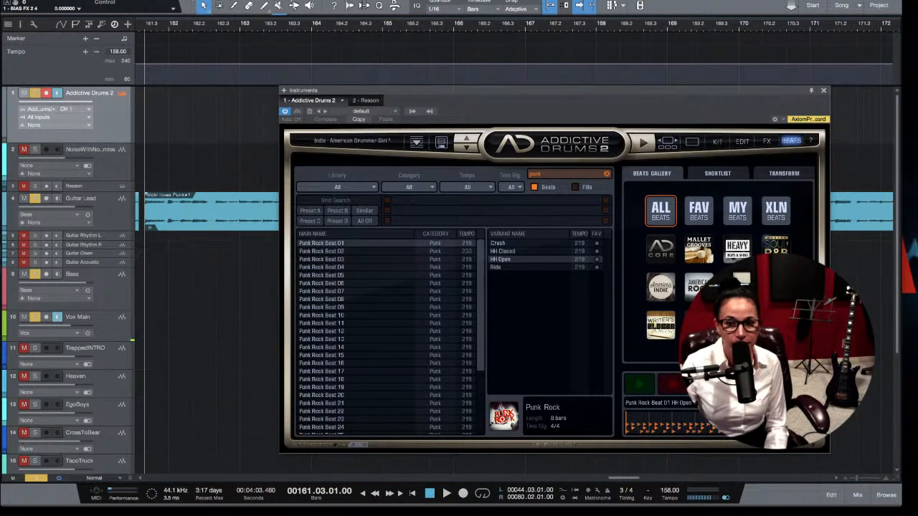
Step: Audition the punk beats in the beats library from Punk Rock Beat 03 through Punk Rock Beat 11 during playback
key(space)
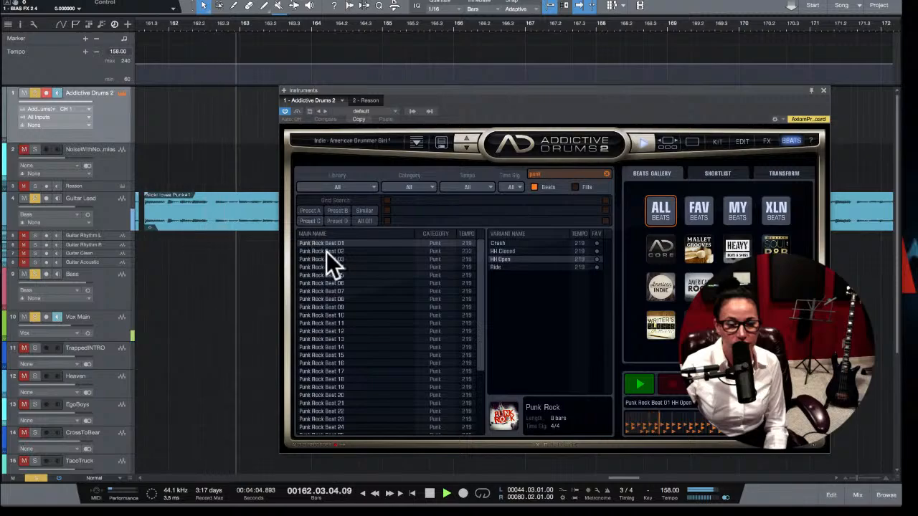
click(337, 259)
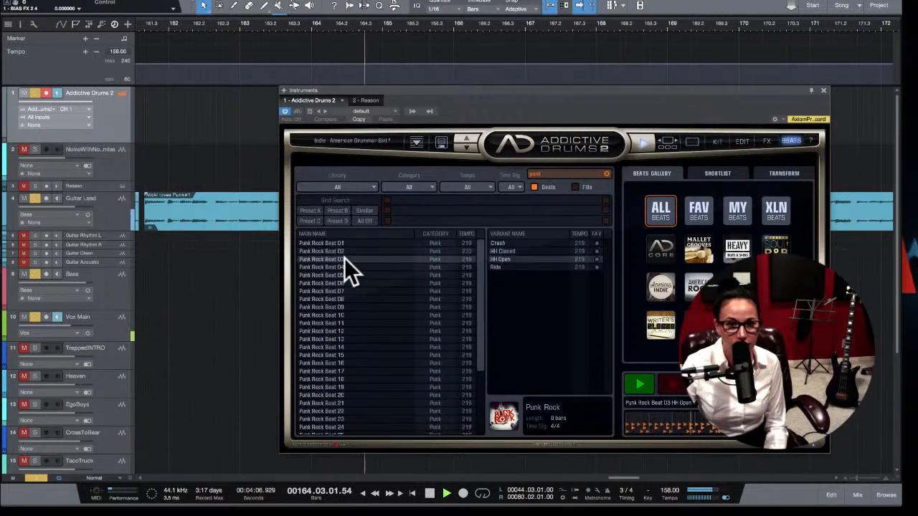
click(347, 266)
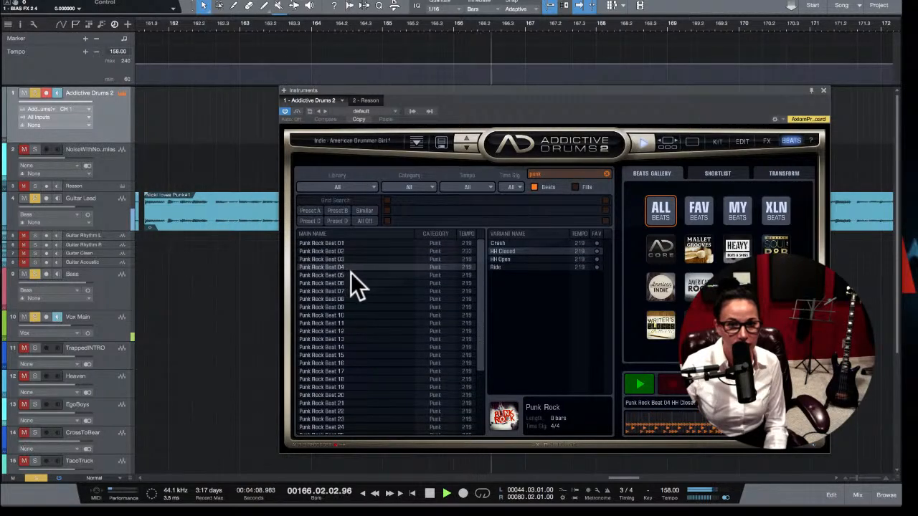
click(351, 274)
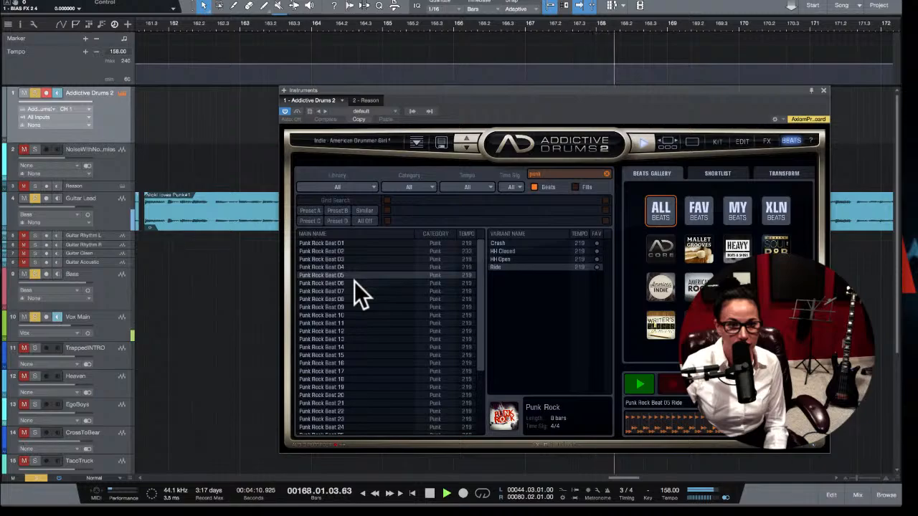
click(354, 282)
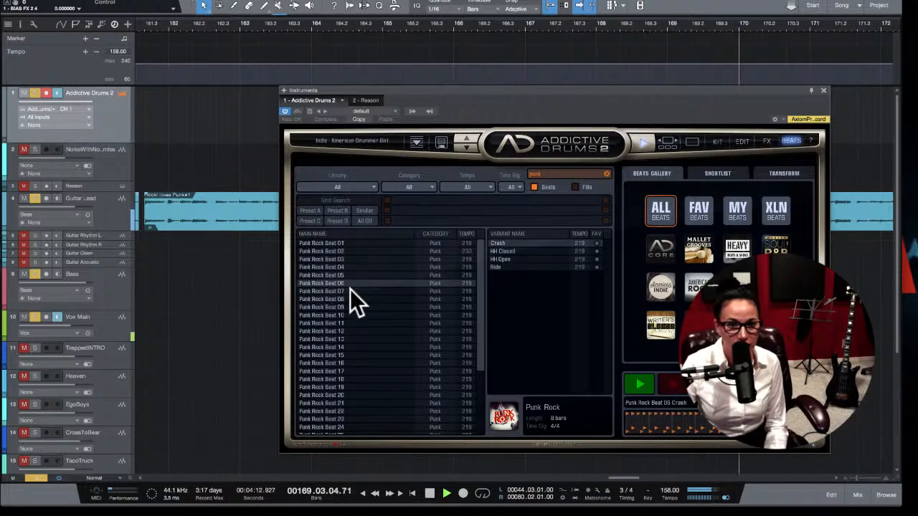
click(350, 290)
click(352, 298)
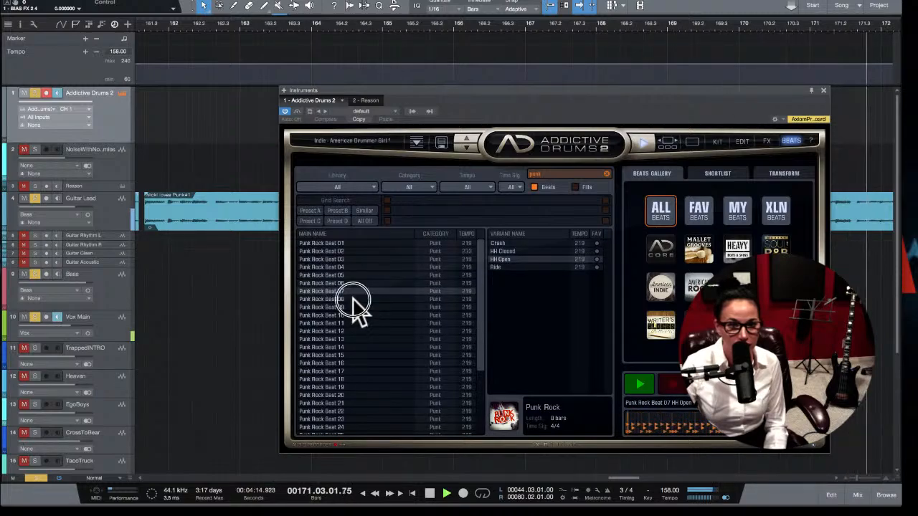
click(353, 307)
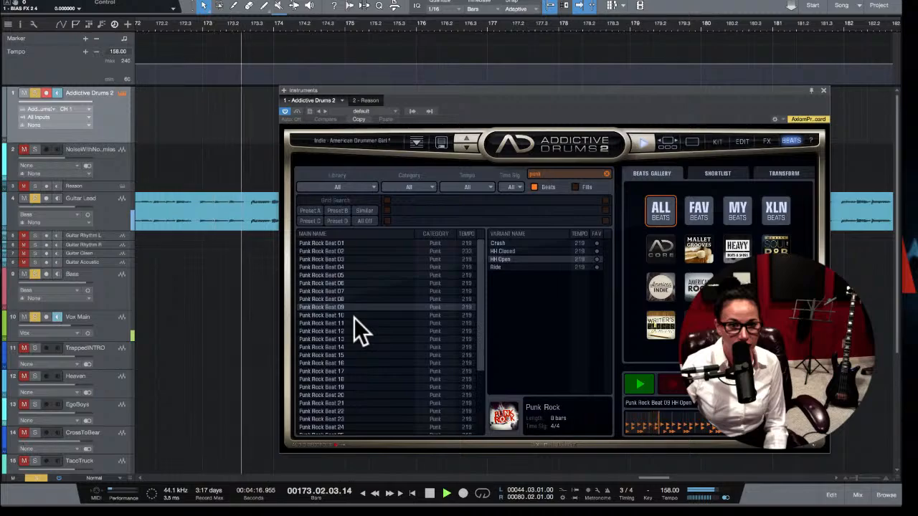
click(354, 317)
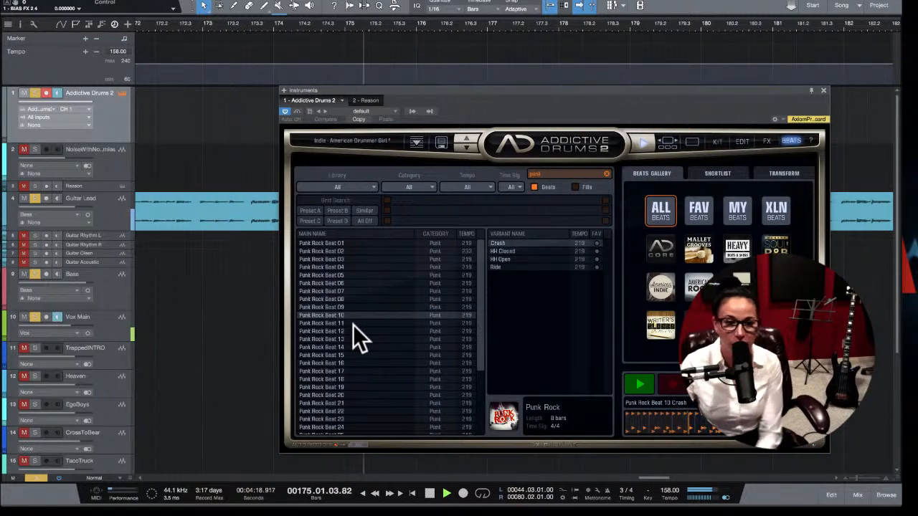
click(353, 324)
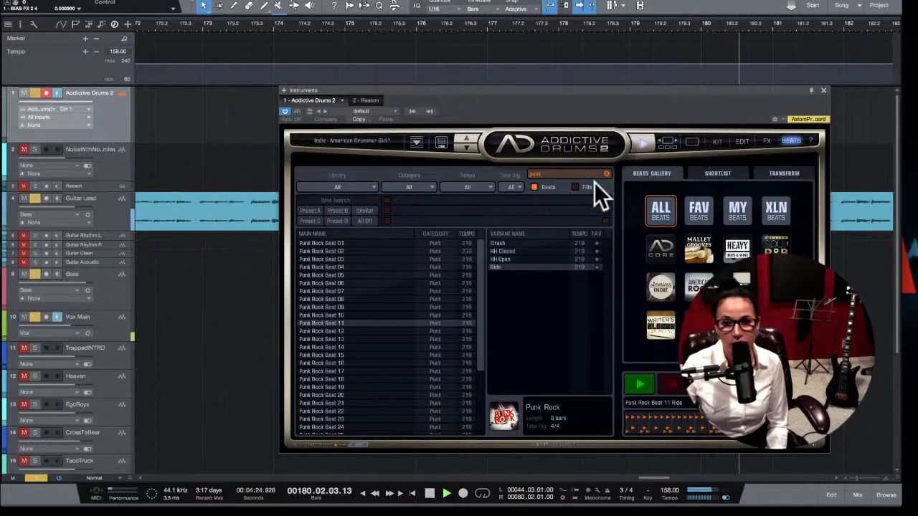
Step: Step through the AD2 kit presets to Break Kit and filter the beats to American Rock, closing the instrument window and stopping playback
click(465, 147)
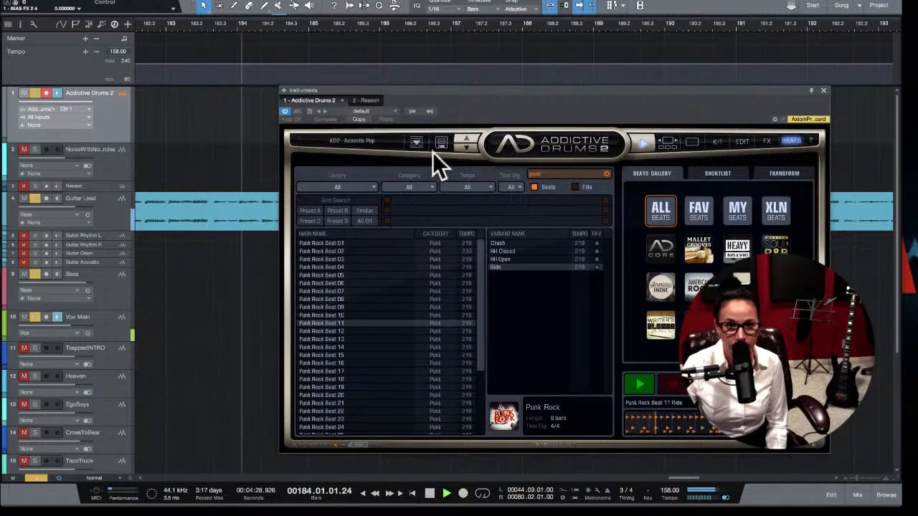
click(467, 147)
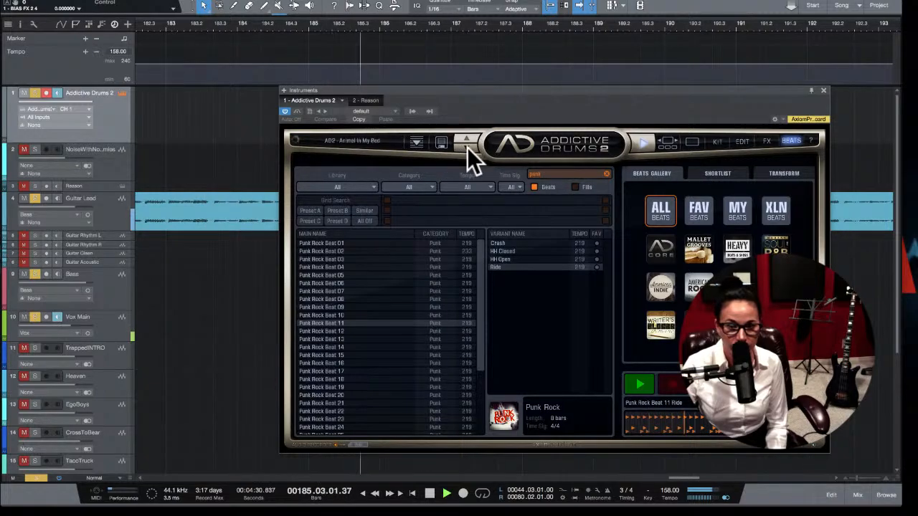
click(466, 147)
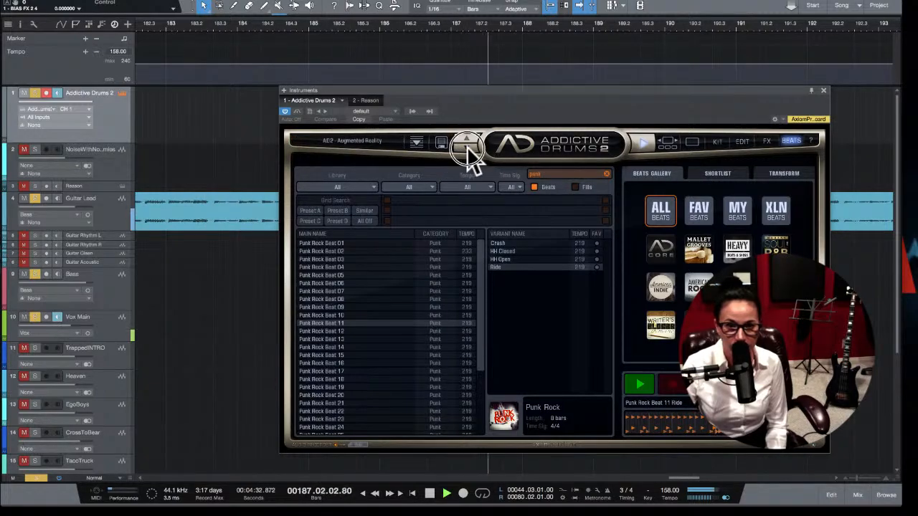
click(698, 286)
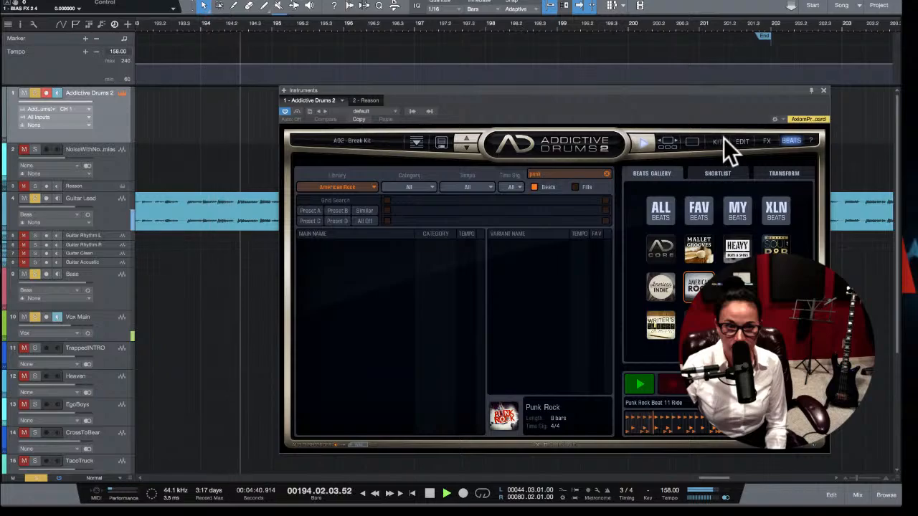
click(823, 91)
key(space)
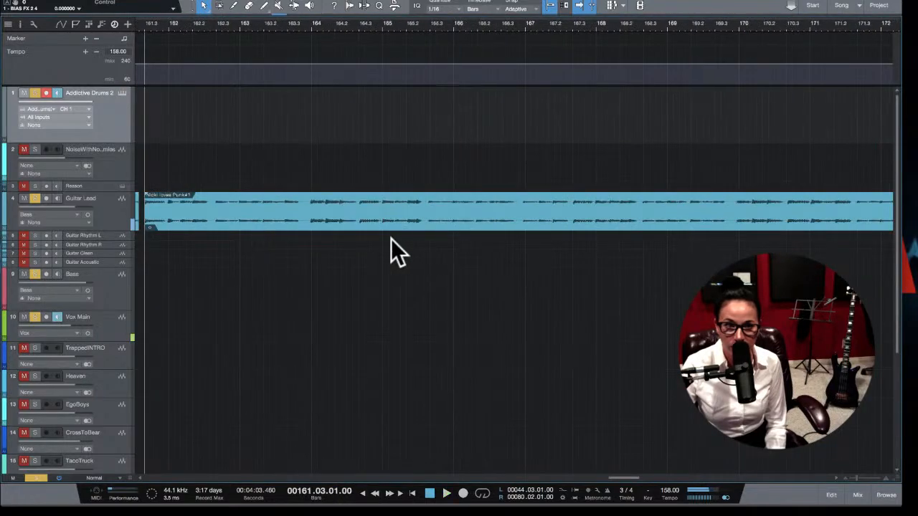
Step: Move the second Guitar Lead clip so that it starts at bar 162 and play it back from there
key(space)
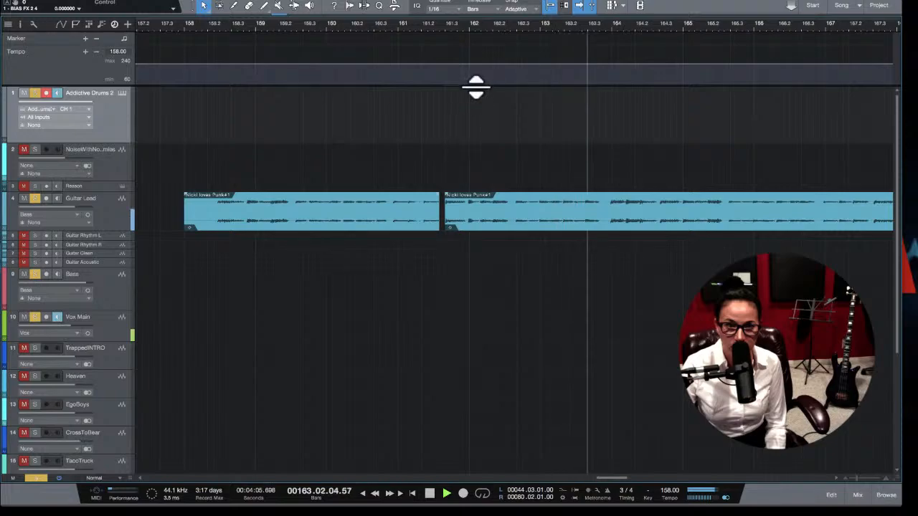
key(space)
click(469, 27)
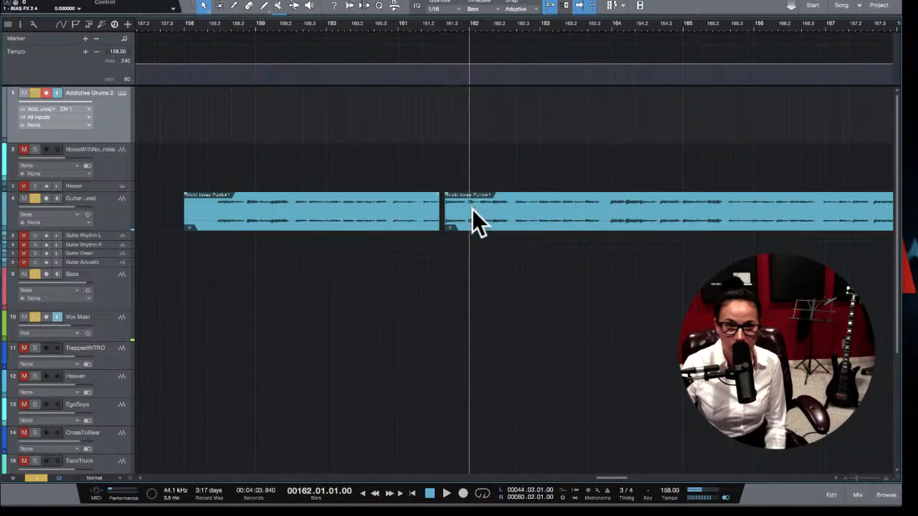
key(e)
key(e)
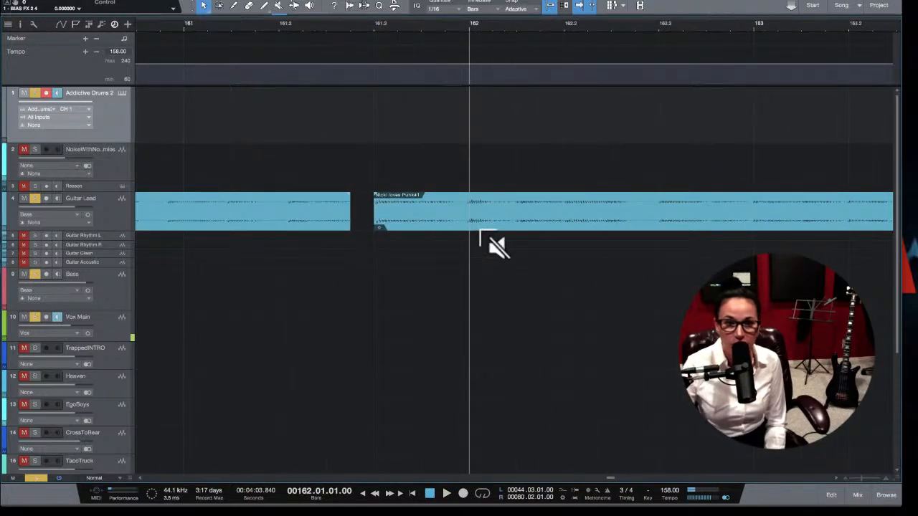
drag(461, 225, 547, 228)
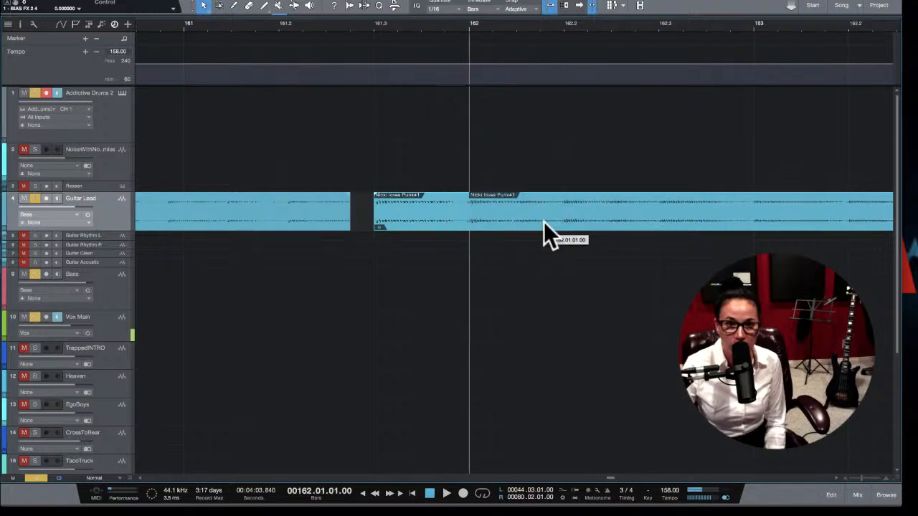
key(space)
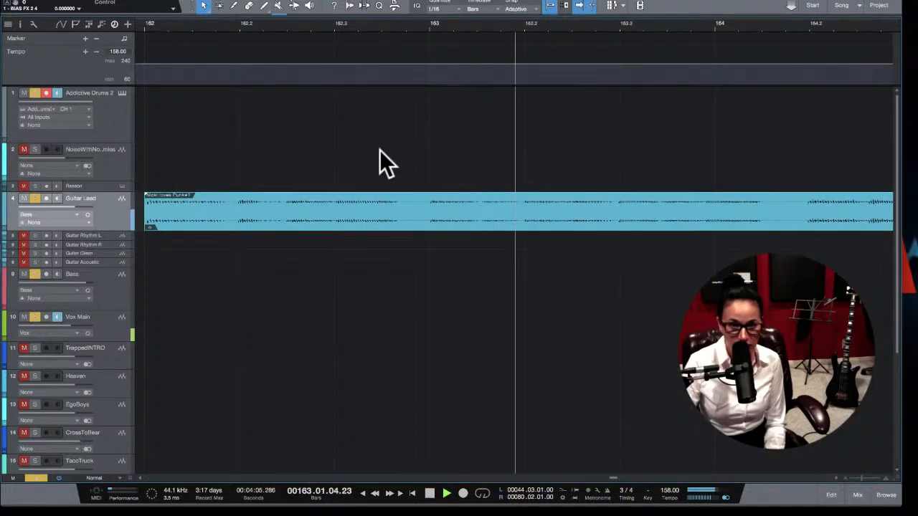
key(space)
key(space)
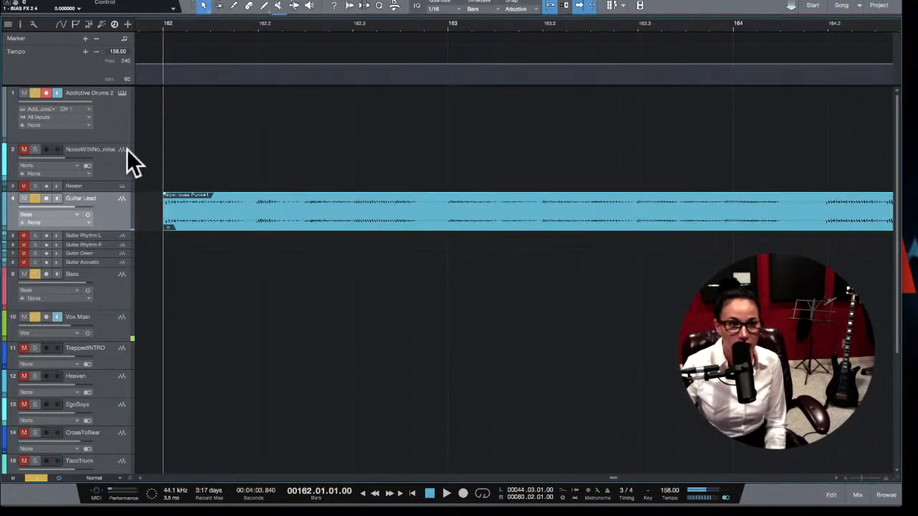
Step: Reopen the Addictive Drums 2 instrument window and set the beats library filter to All
click(121, 93)
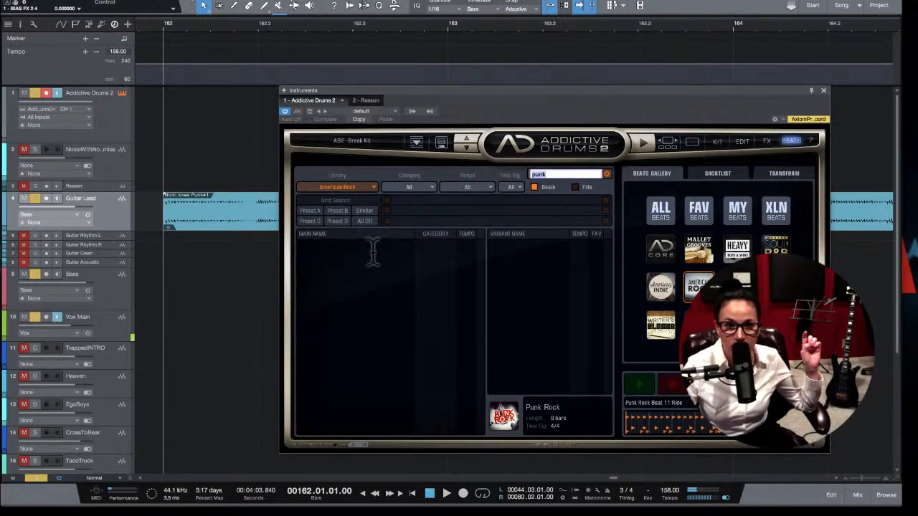
click(374, 186)
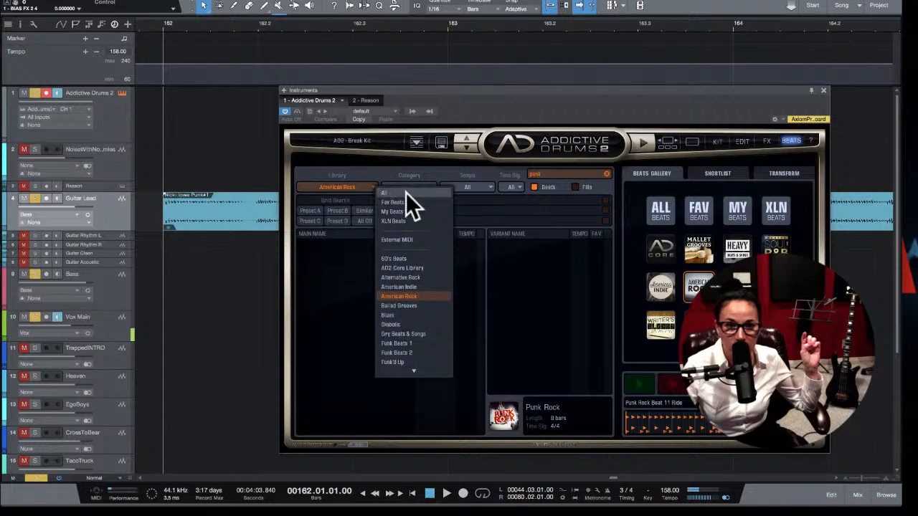
click(397, 192)
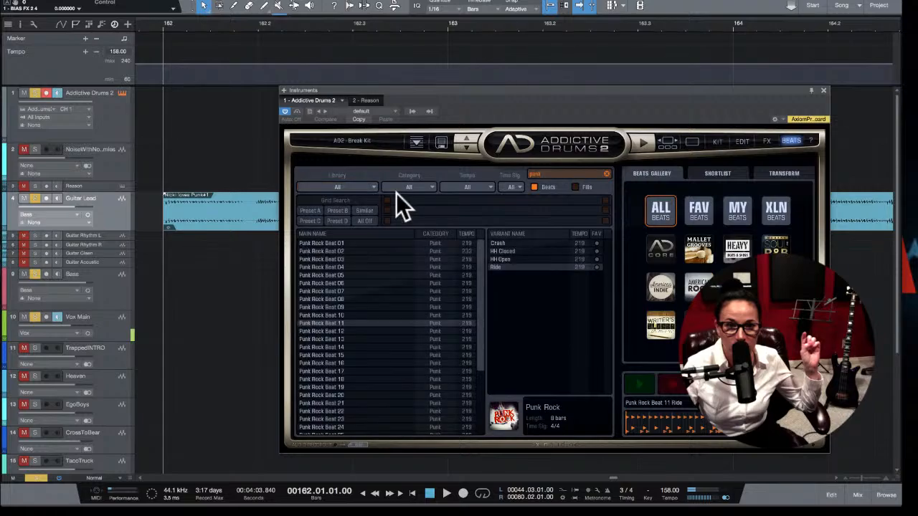
Step: Audition Punk Rock Beat 13 and Punk Rock Beat 14 against the lead guitar, and stop playback
click(349, 340)
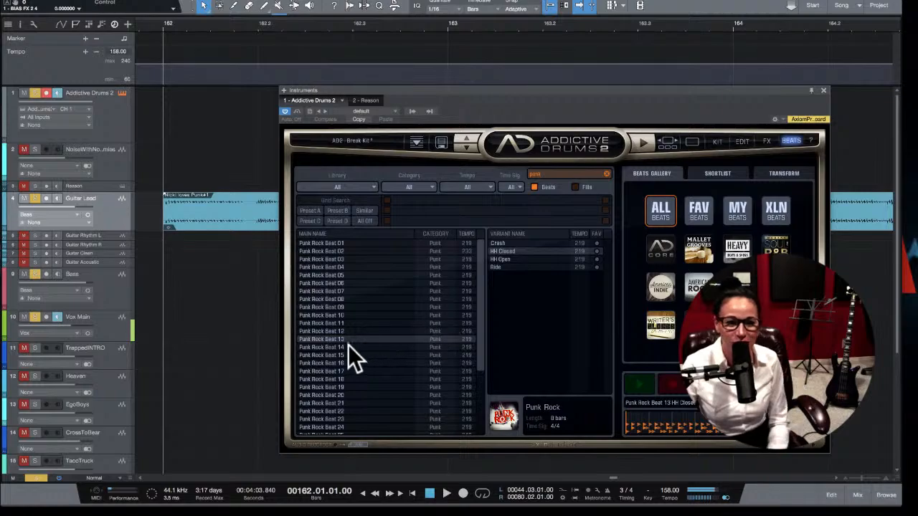
key(space)
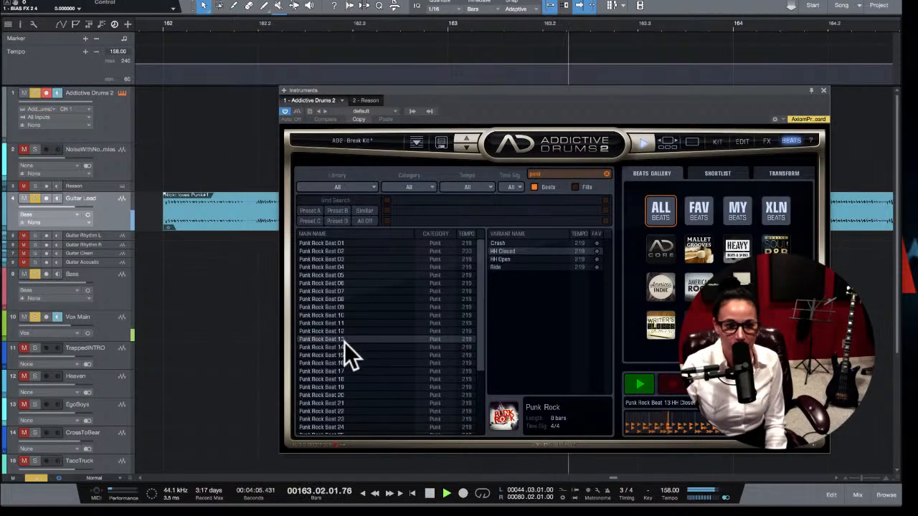
click(333, 348)
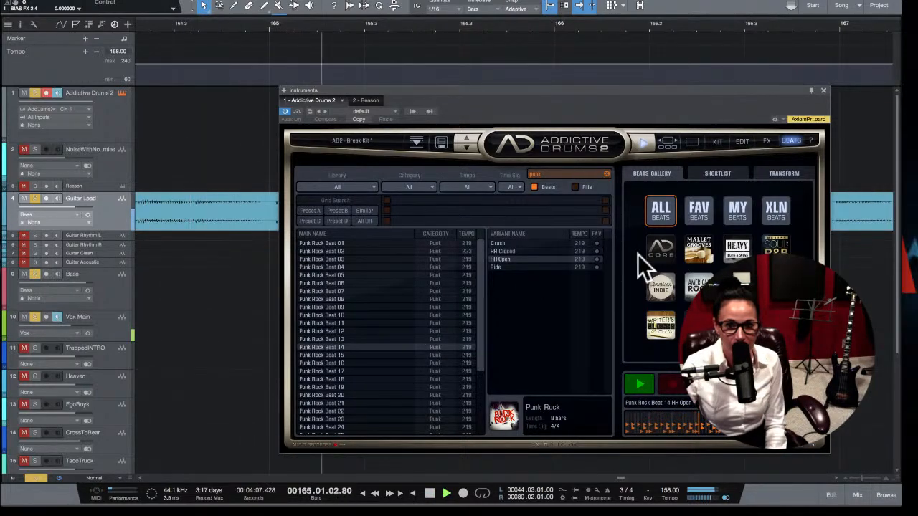
key(space)
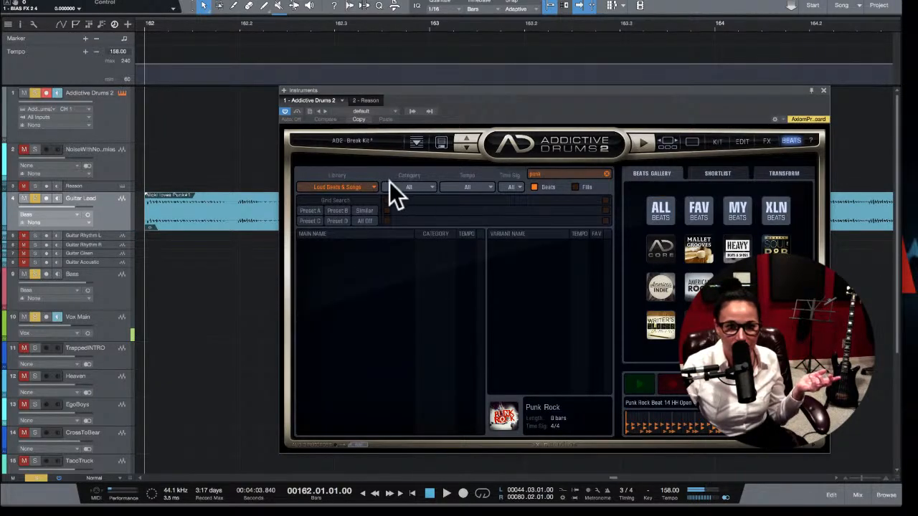
Step: Show the drum kit page and browse the preset collections in the preset browser
double_click(545, 174)
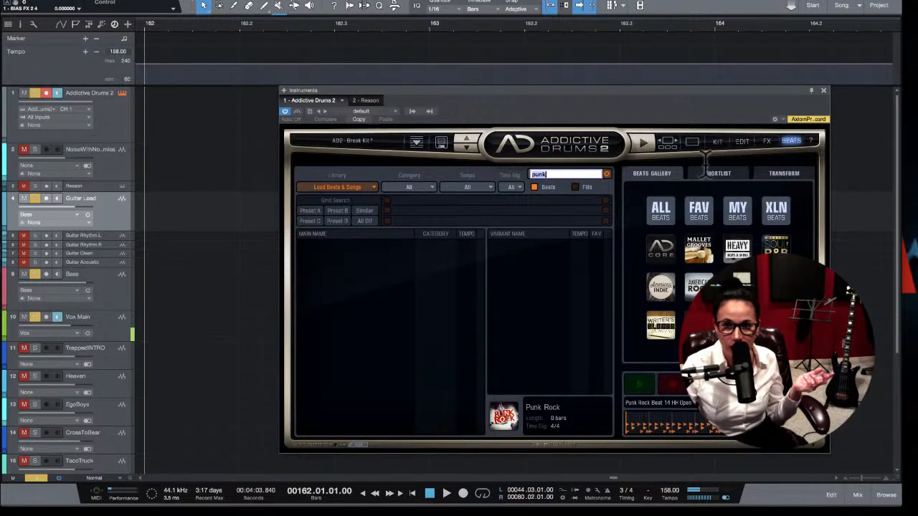
click(719, 135)
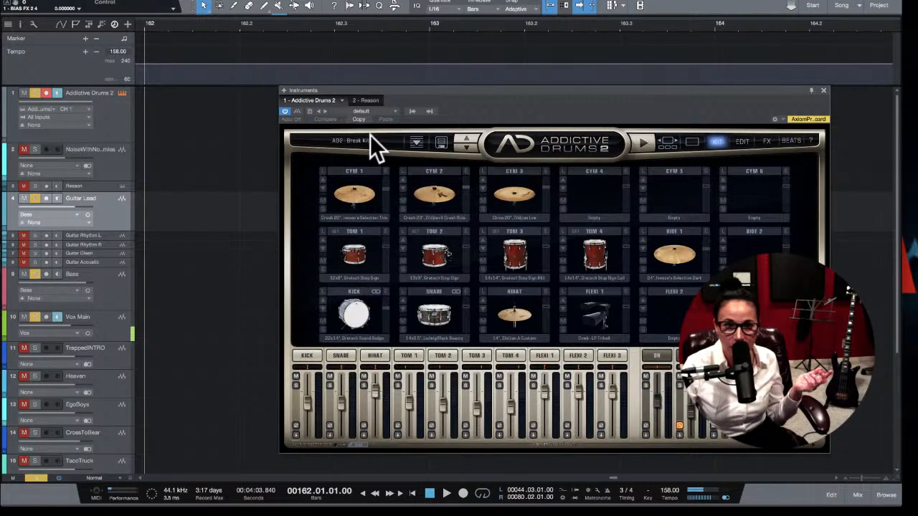
click(371, 138)
scroll(652, 286, down, 5)
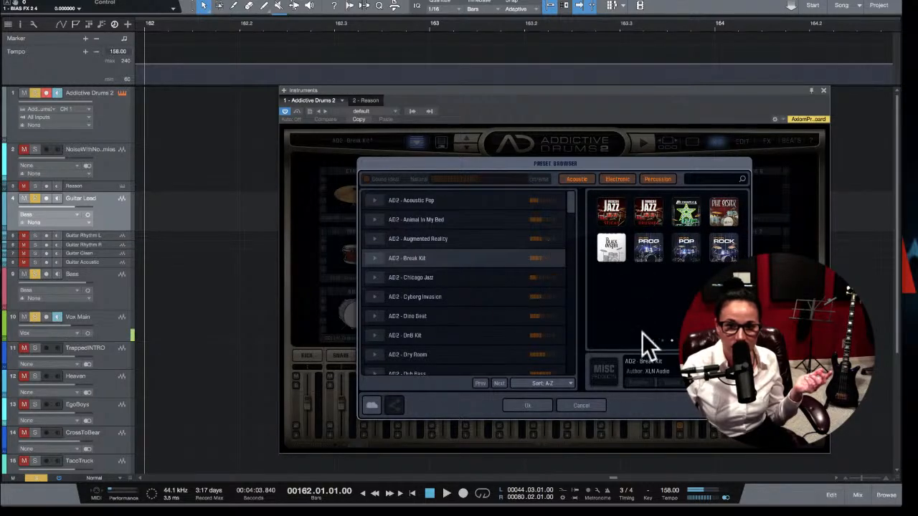
scroll(651, 317, up, 5)
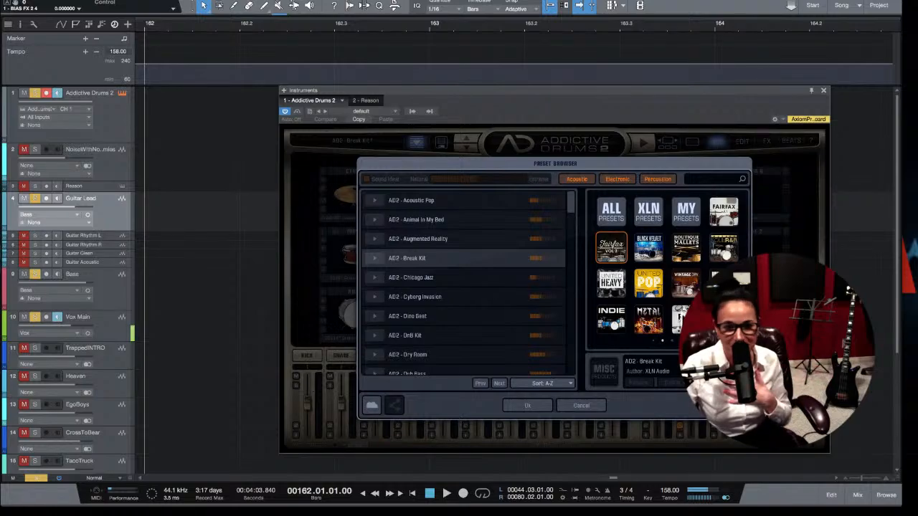
Step: Audition the United Heavy presets Breaking Through and Broken Sign, and load United Heavy - Broken Sign
click(607, 289)
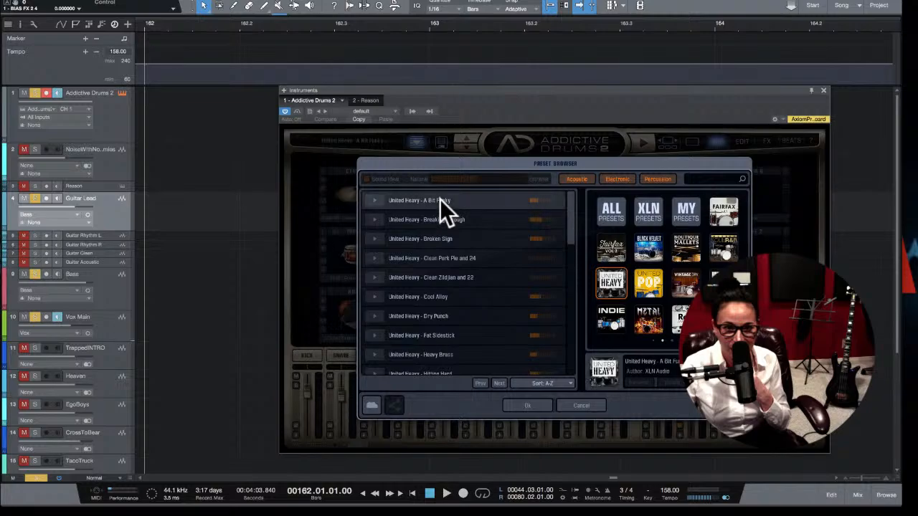
click(439, 225)
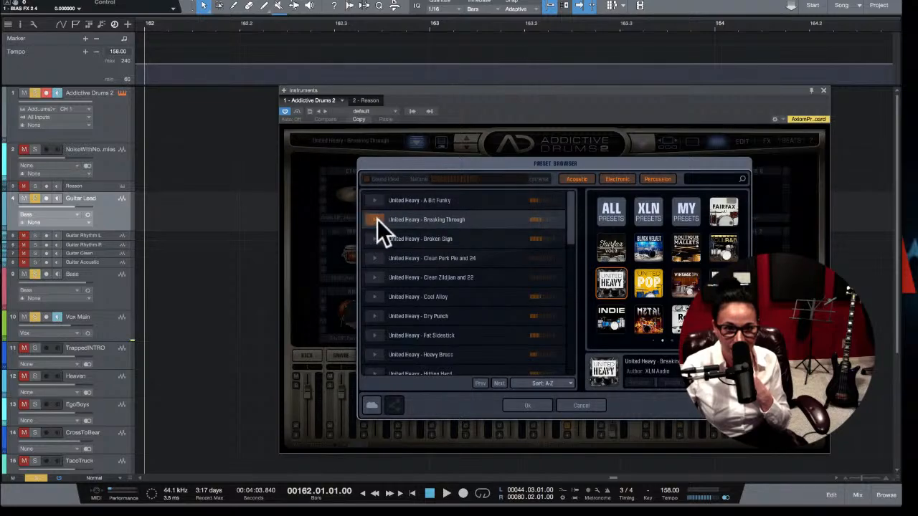
click(375, 238)
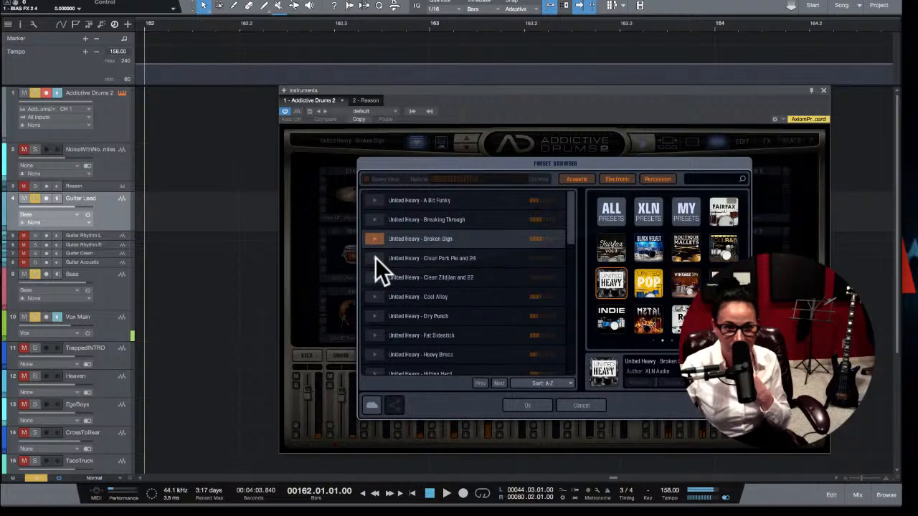
click(528, 405)
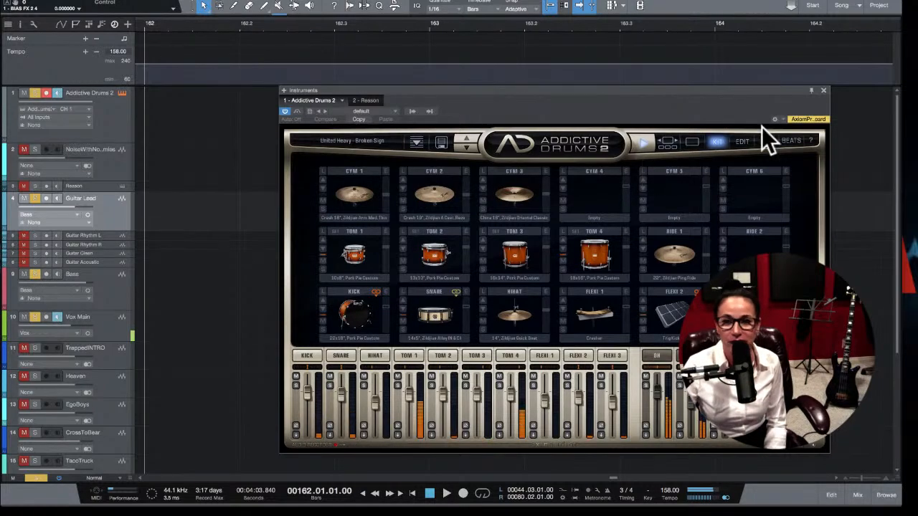
Step: Show the beats page, clear the old search, and search the Loud Beats & Songs library for punk
click(791, 141)
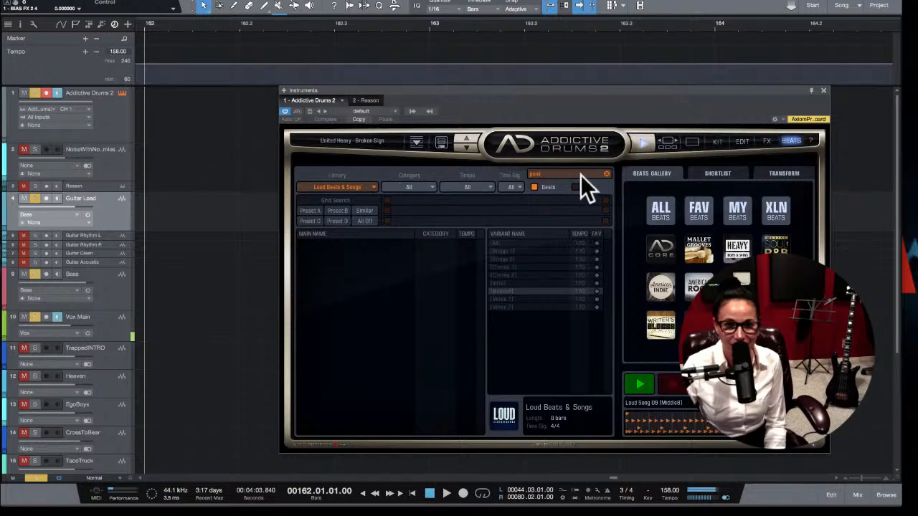
click(606, 173)
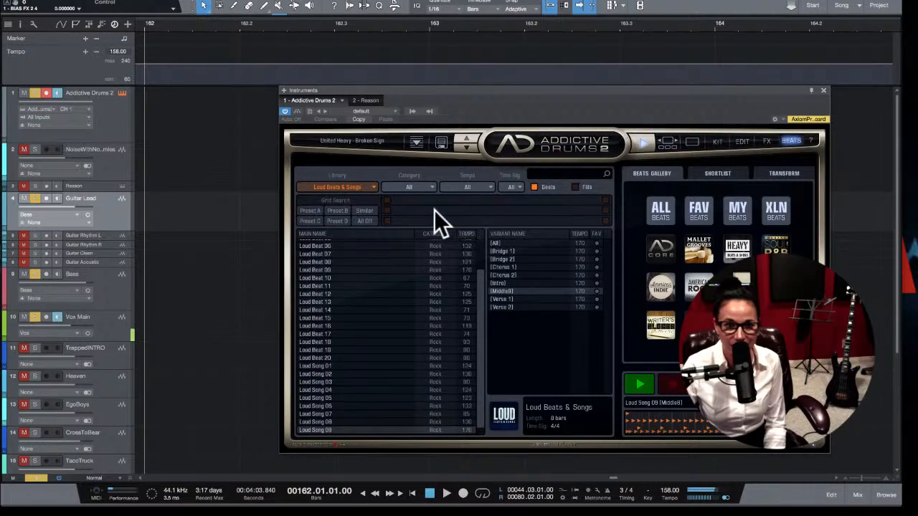
scroll(431, 284, up, 2)
click(559, 174)
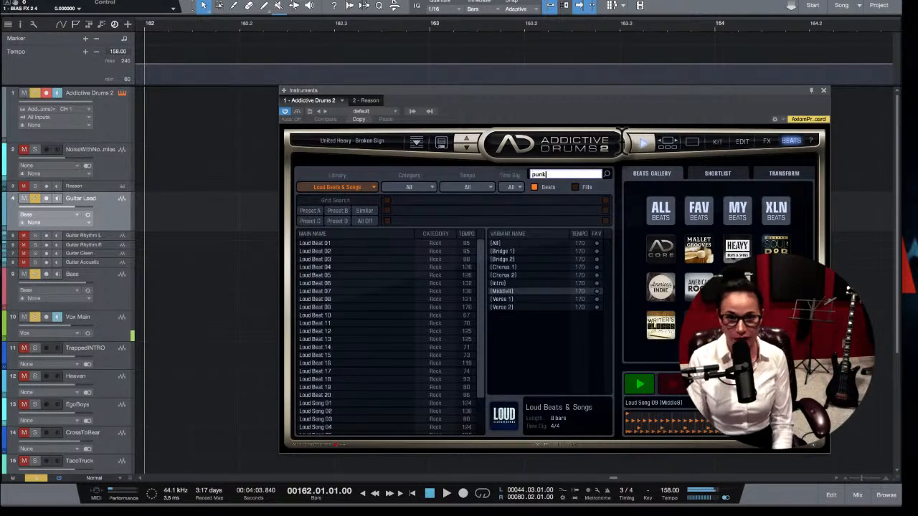
text(punk)
key(Return)
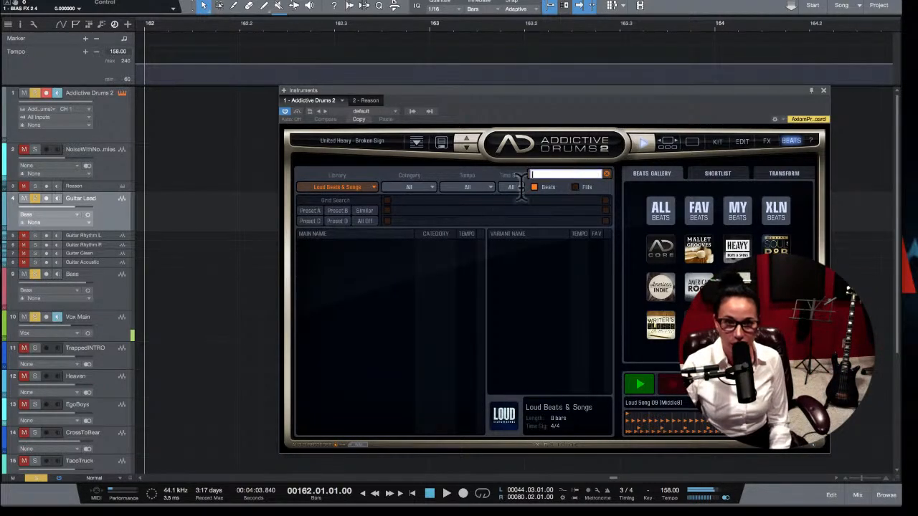
Step: Audition Loud Beat 06, Loud Beat 07 and Loud Beat 08, and stop playback
click(373, 185)
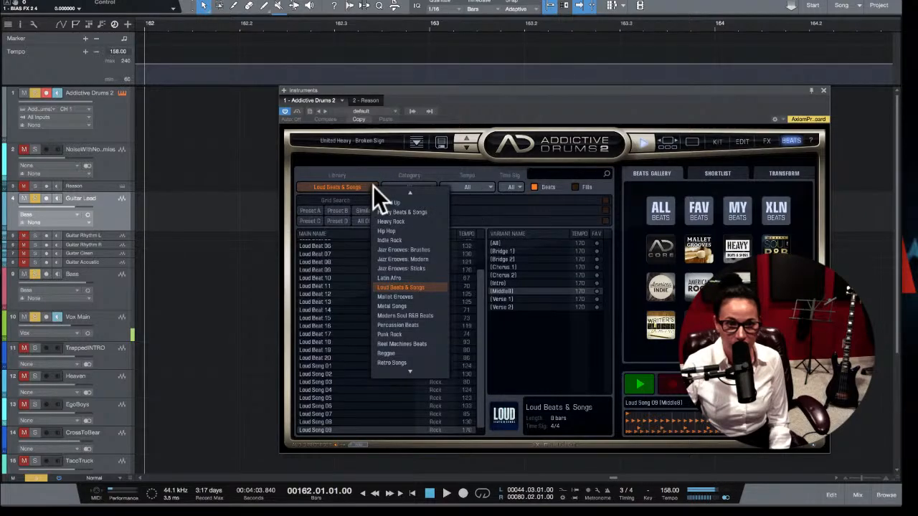
click(327, 252)
click(336, 246)
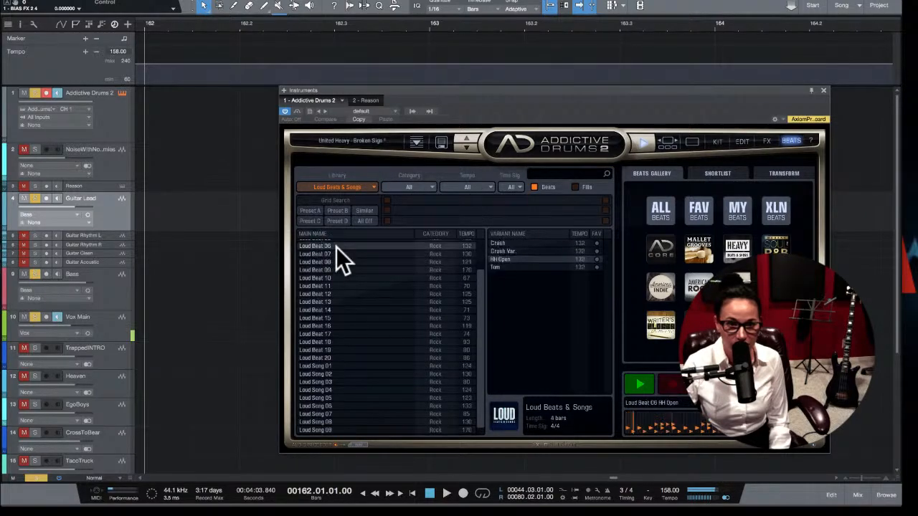
click(334, 254)
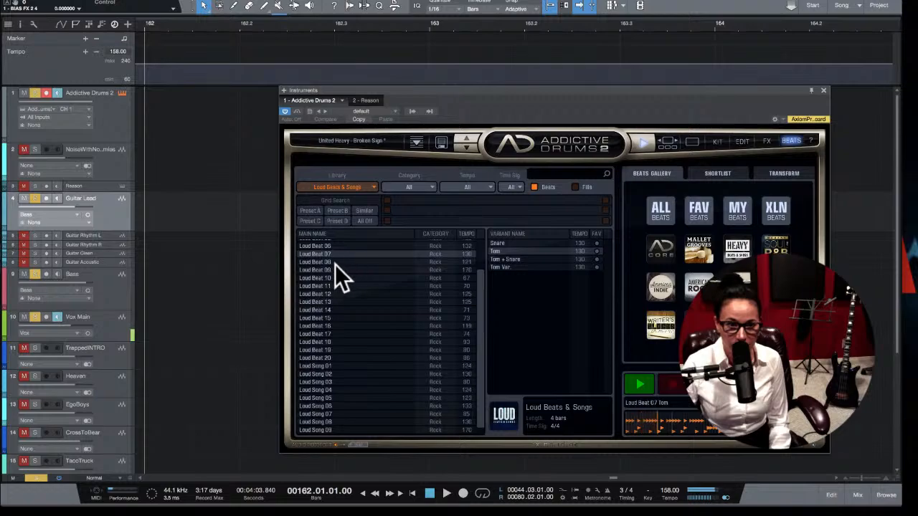
click(336, 262)
key(space)
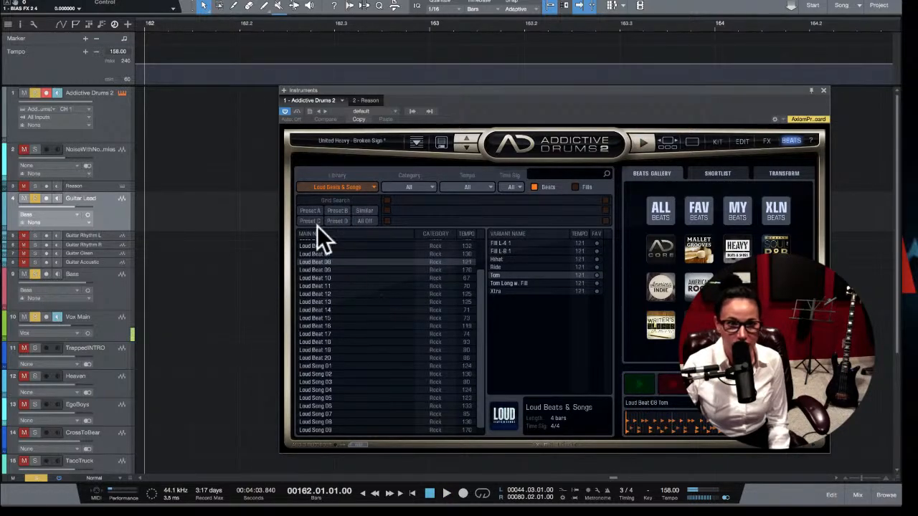
Step: Bring the lead guitar clip before bar 162 into view in the arrangement and close the Addictive Drums 2 window
scroll(240, 174, left, 2)
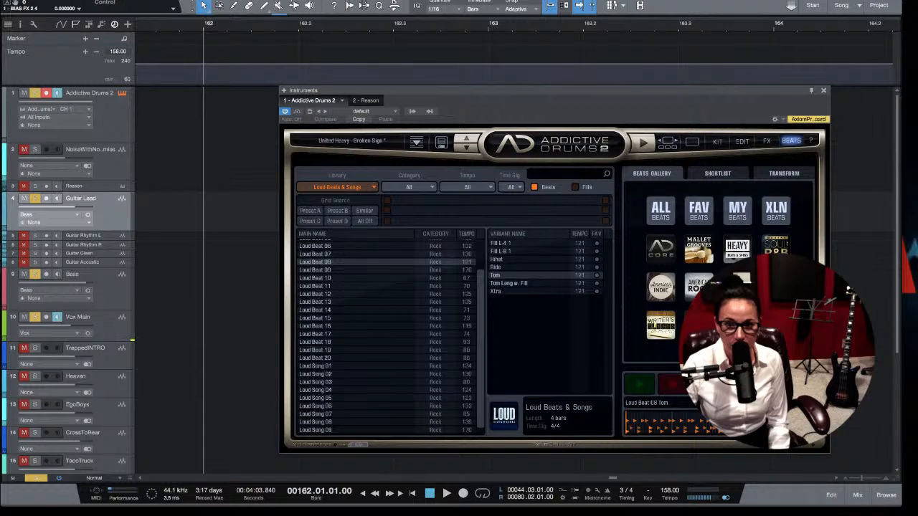
scroll(179, 130, down, 5)
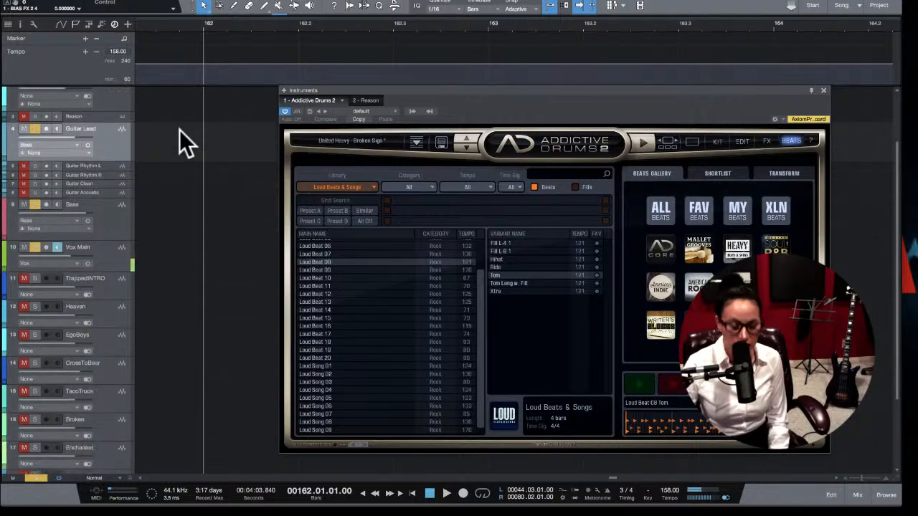
key(shift+w)
key(shift+w)
key(w)
key(w)
key(w)
key(w)
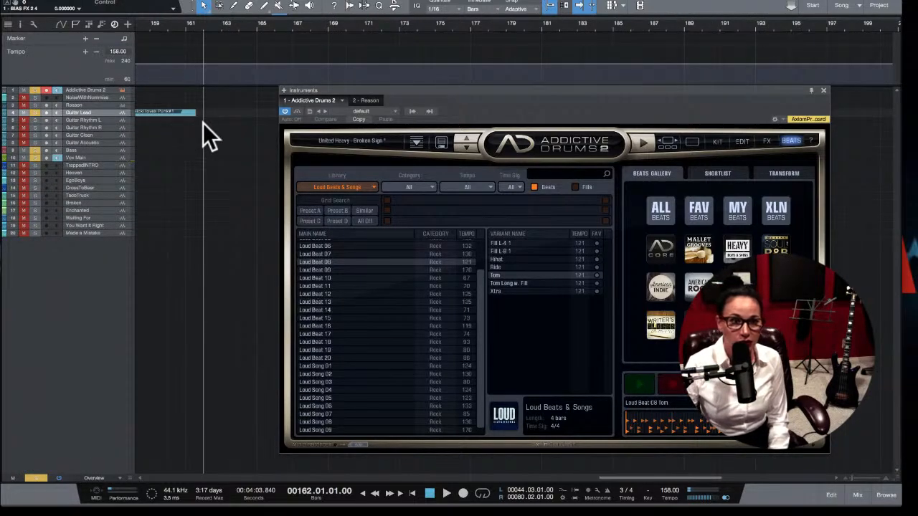
scroll(203, 123, left, 7)
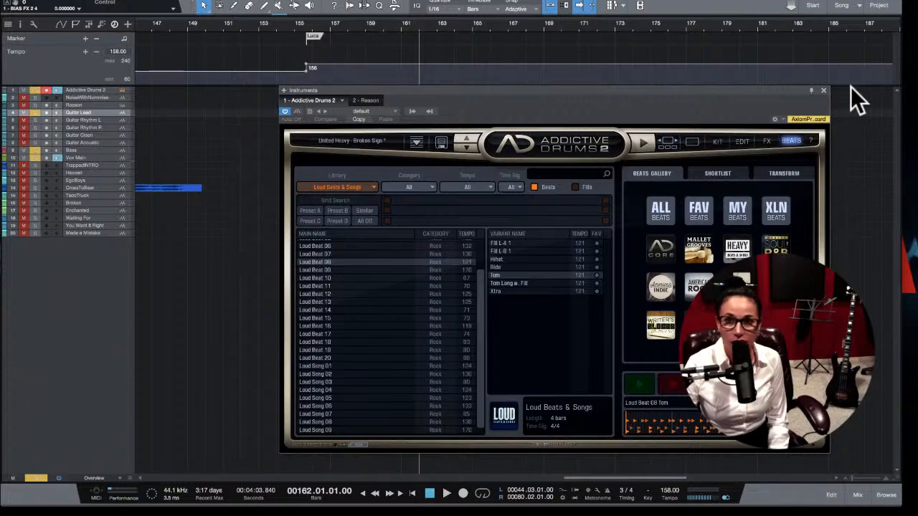
click(823, 91)
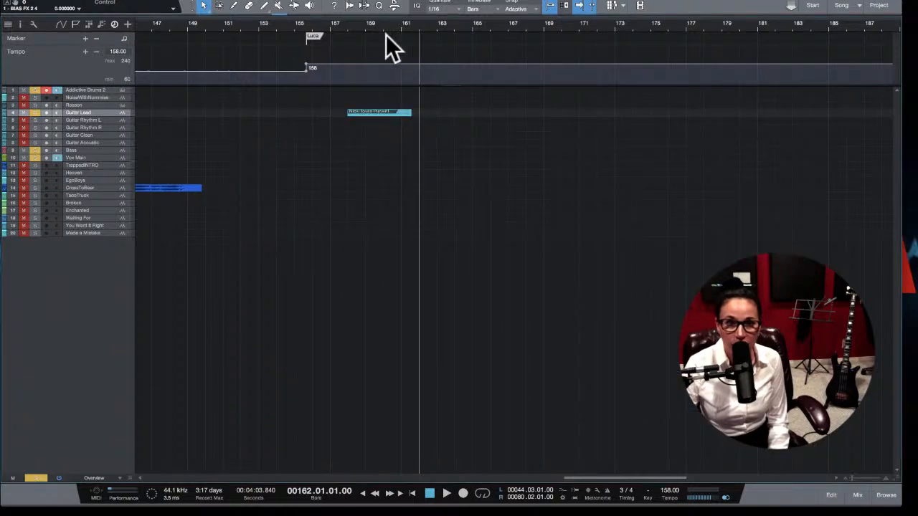
Step: Play the lead guitar clip briefly from bar 158, beat 2, and stop playback
click(351, 26)
key(e)
key(e)
key(e)
key(e)
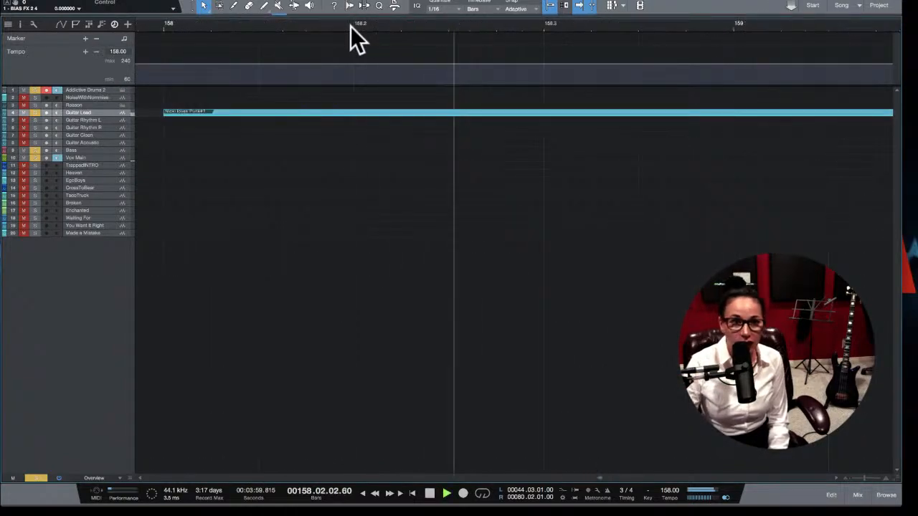
key(space)
Step: Place the playhead at bar 162, where the second lead guitar clip starts, and briefly start and stop playback
key(w)
key(w)
key(w)
key(w)
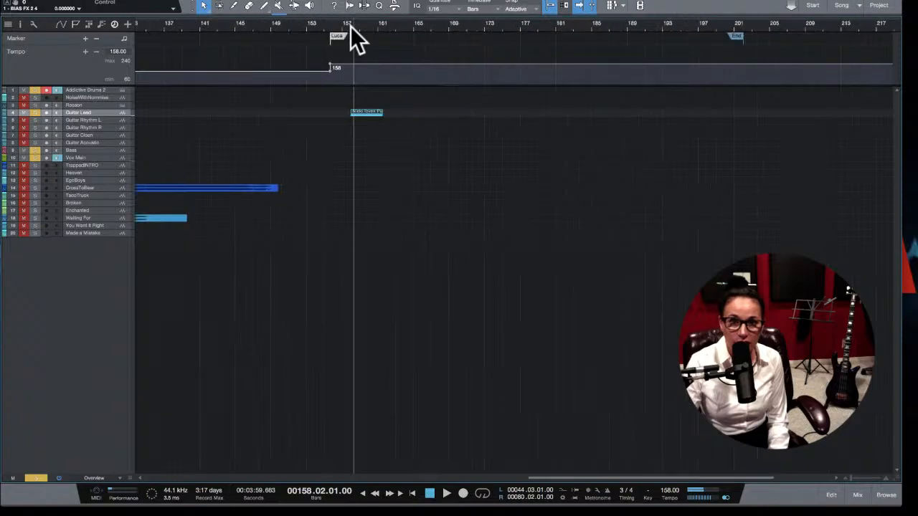
key(w)
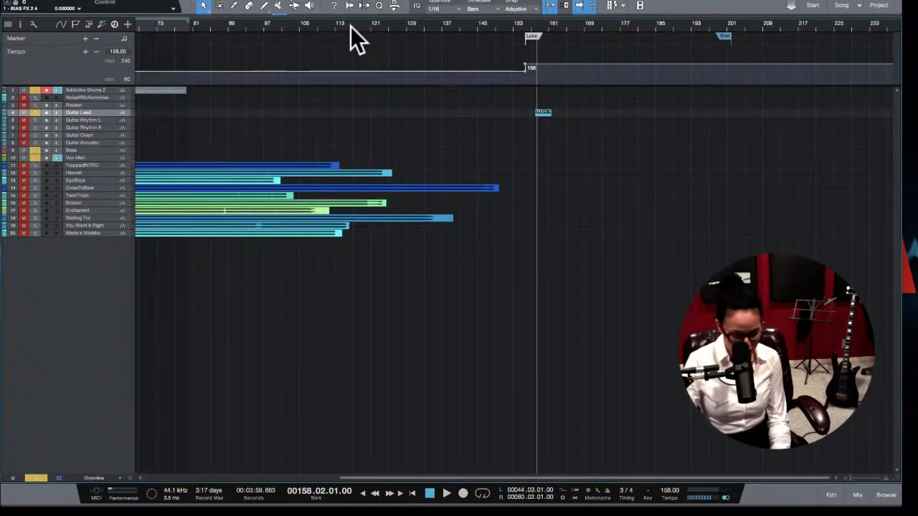
click(552, 28)
key(e)
key(e)
key(e)
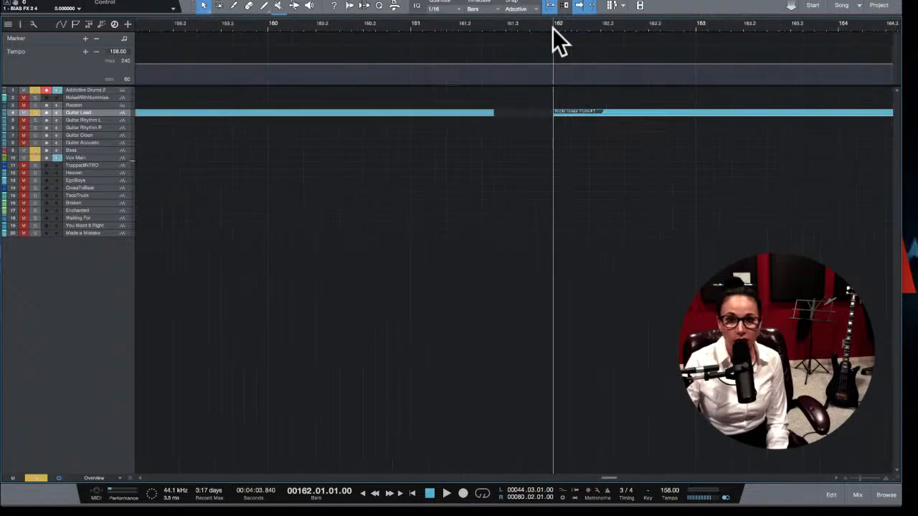
key(space)
key(space)
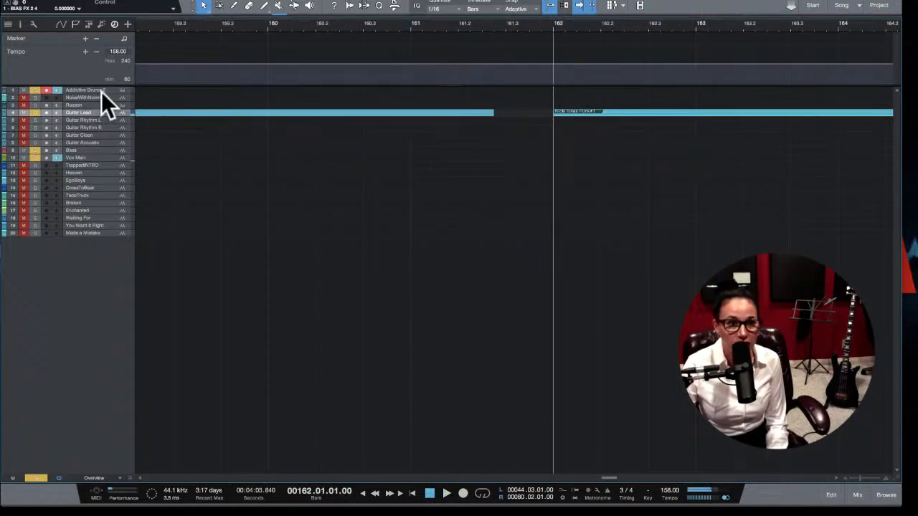
Step: Enlarge the Guitar Lead and Addictive Drums 2 tracks and reopen the drum instrument window
drag(100, 115, 101, 156)
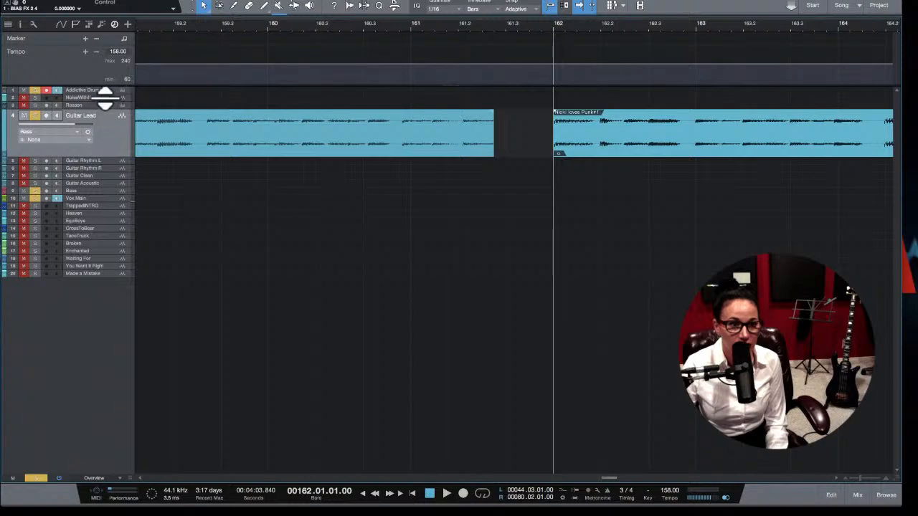
drag(109, 94, 114, 136)
click(122, 92)
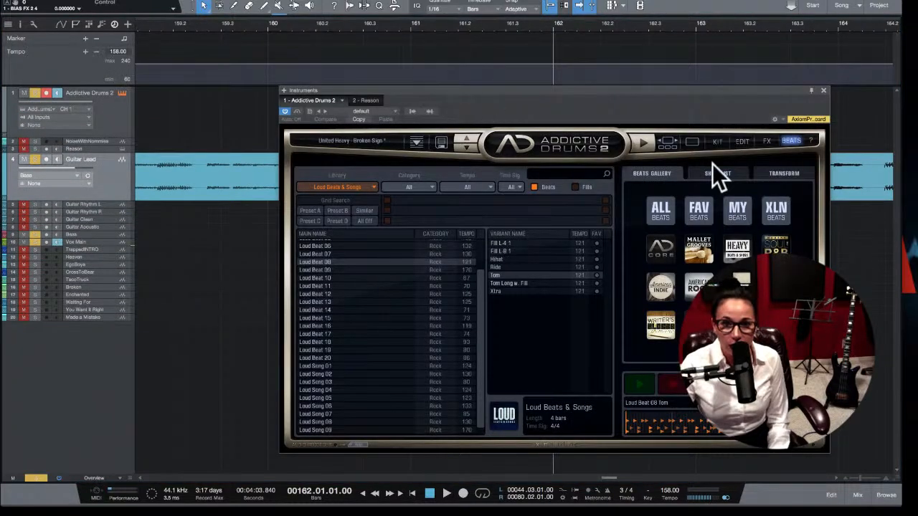
Step: Audition Loud Beat 08 against the lead guitar from bar 162, look at the Reason instrument, and return to Addictive Drums 2 with playback stopped
key(space)
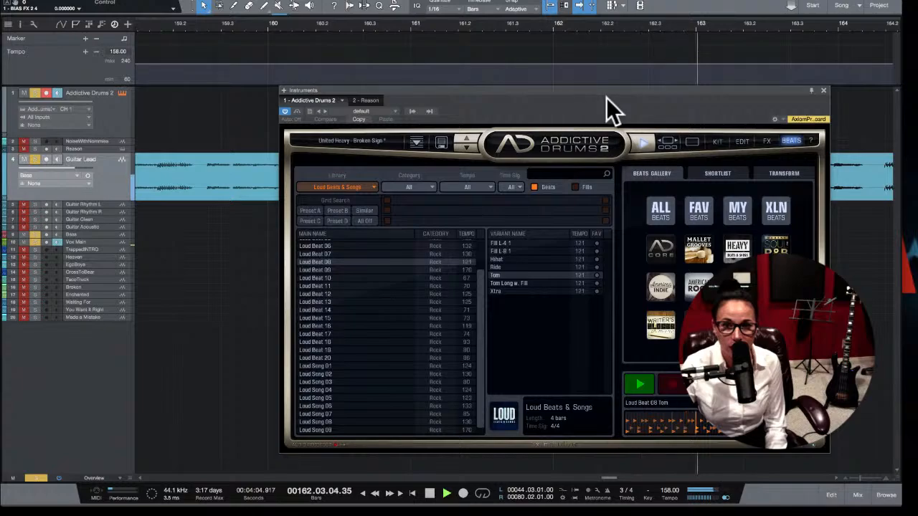
click(365, 100)
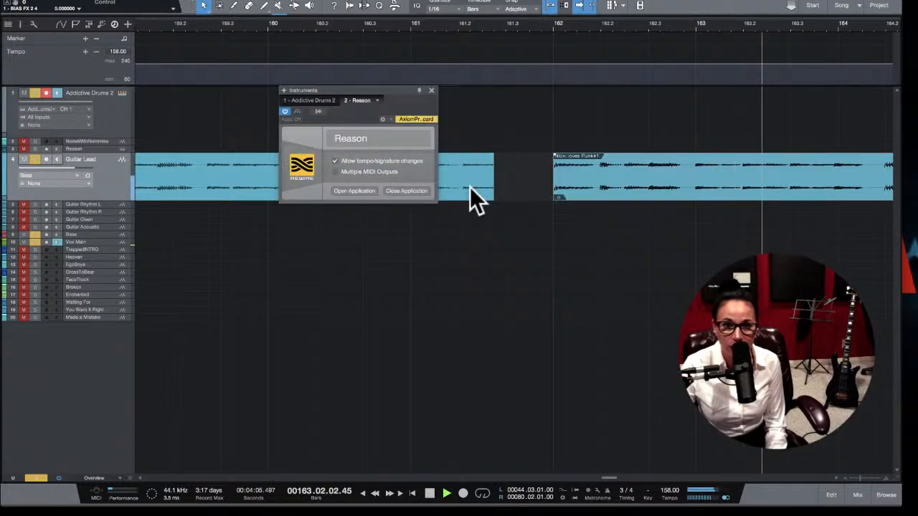
click(431, 90)
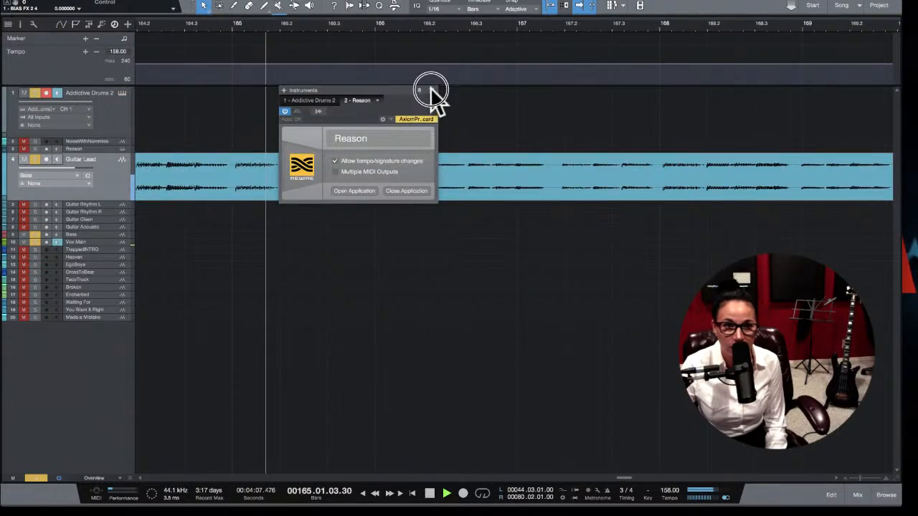
click(122, 93)
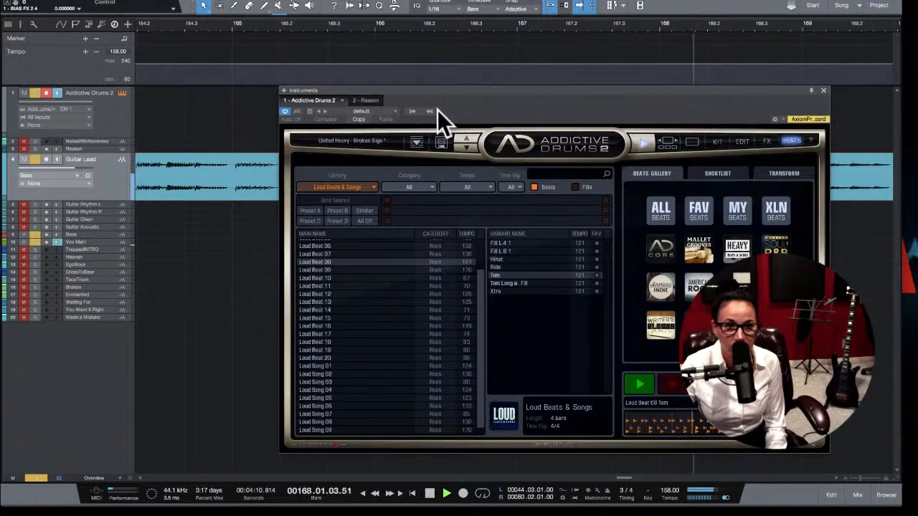
key(space)
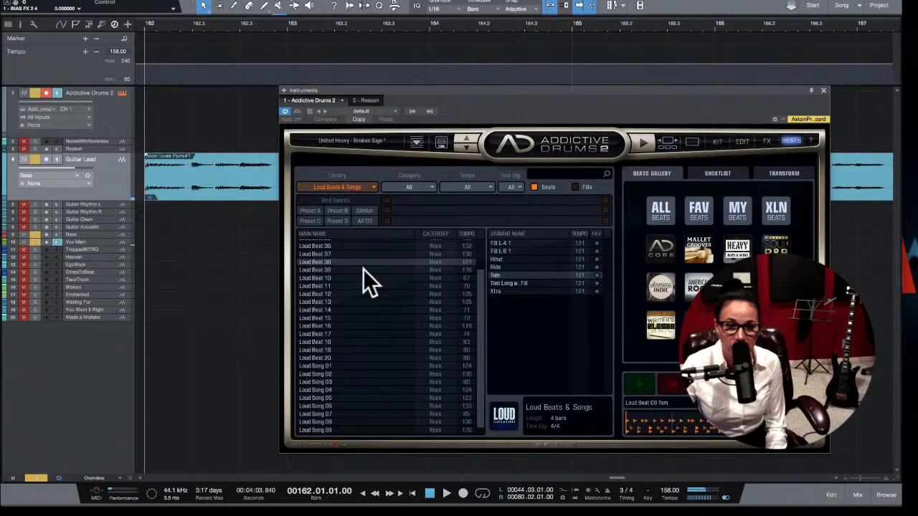
Step: Set the beats library filter to All and search the beats for punk
scroll(353, 271, down, 1)
click(342, 357)
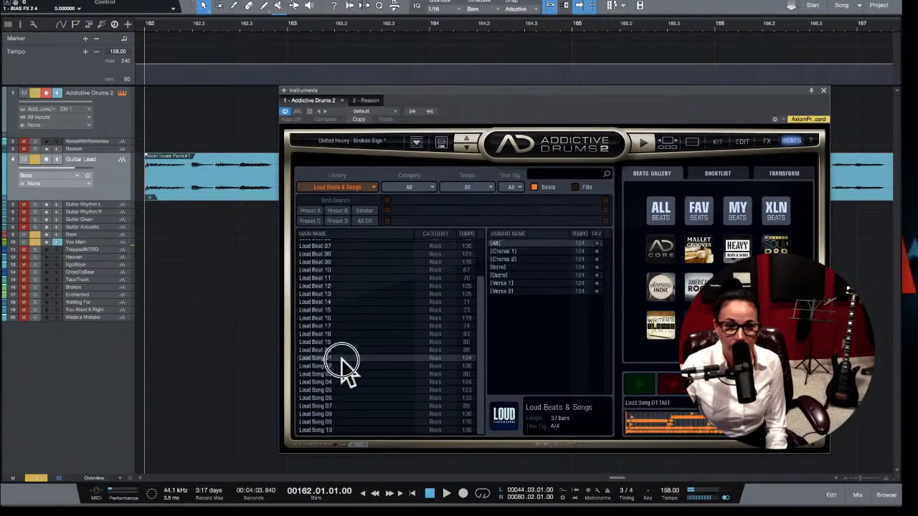
click(541, 173)
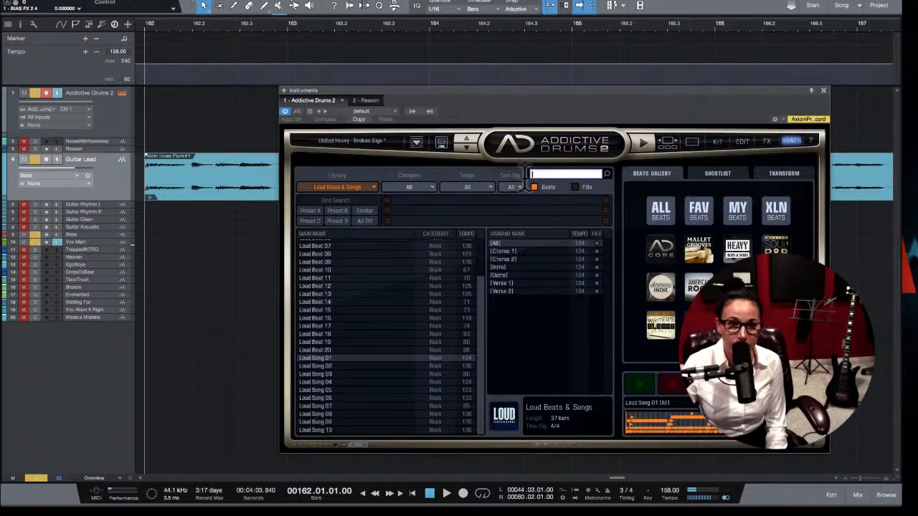
click(371, 185)
scroll(368, 189, up, 5)
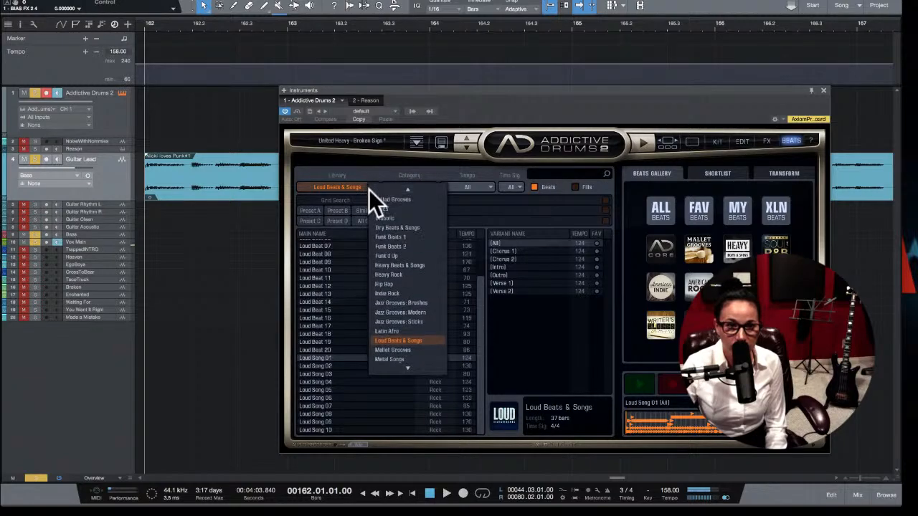
scroll(402, 202, up, 2)
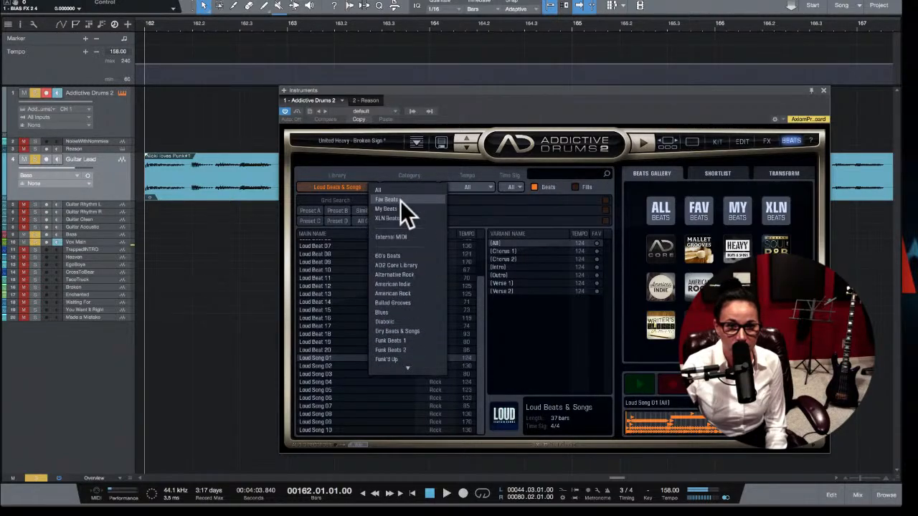
click(389, 193)
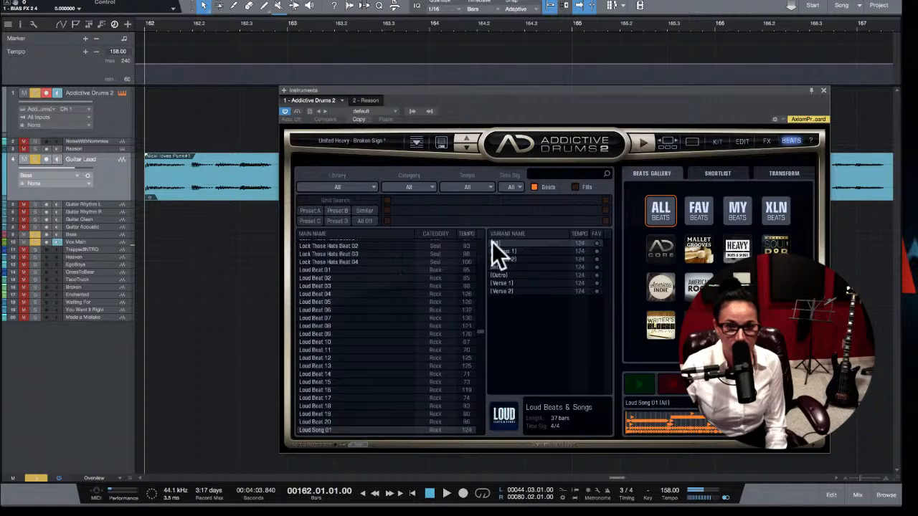
click(552, 174)
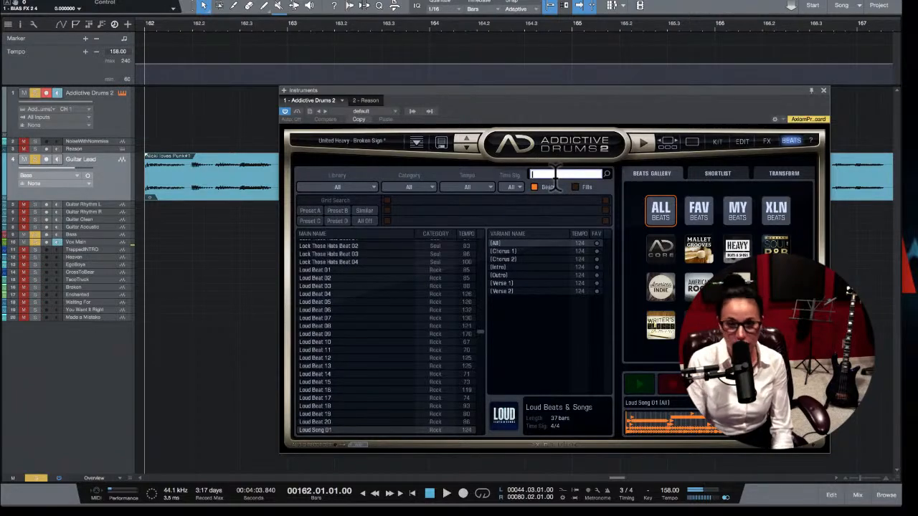
text(punk)
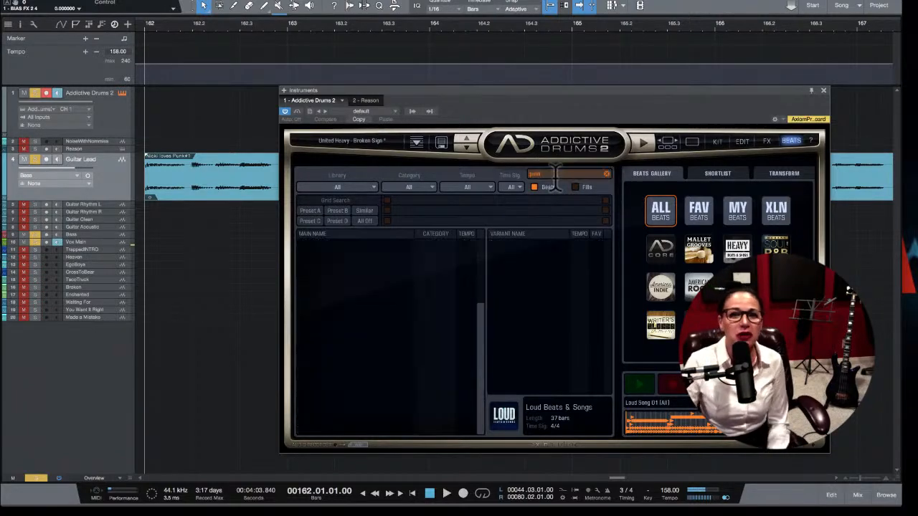
Step: Select Punk Rock Beat 14 and play its HH Open variant against the lead guitar from bar 162
scroll(337, 282, down, 3)
scroll(337, 282, up, 3)
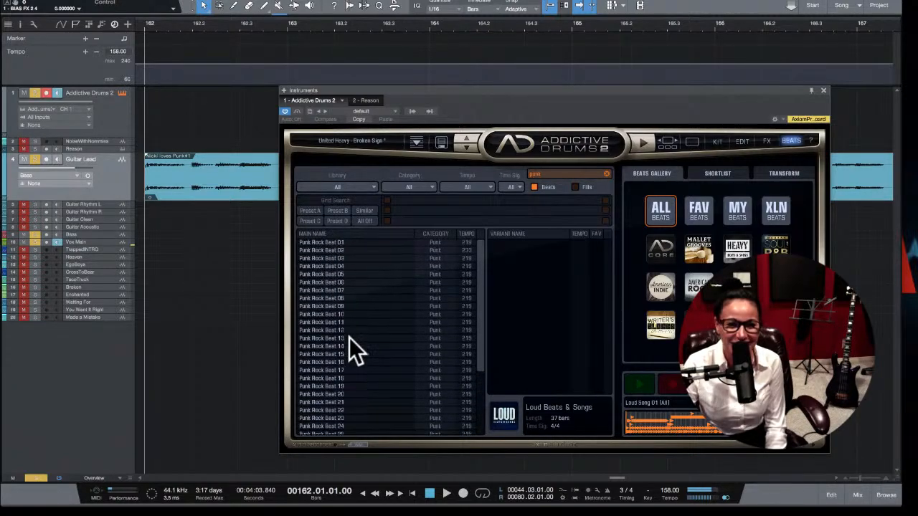
scroll(331, 382, down, 2)
click(337, 296)
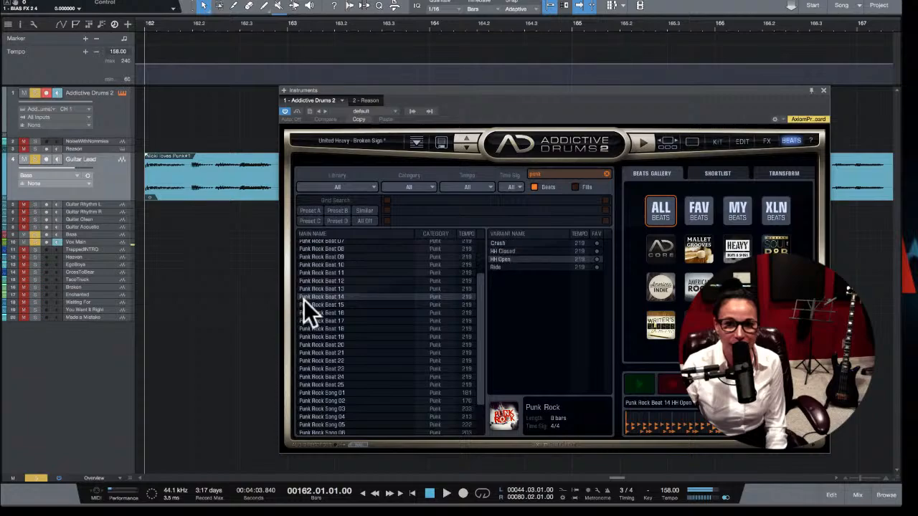
key(space)
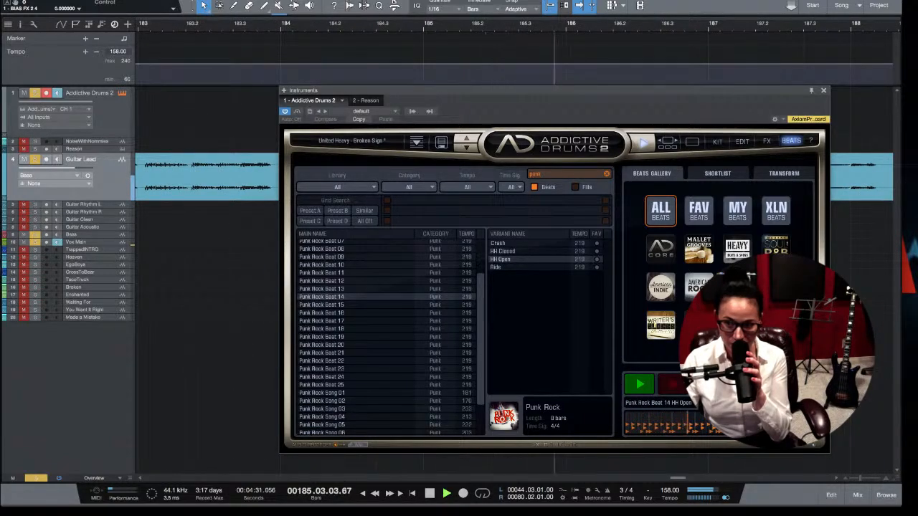
Step: Audition Punk Rock Beats 15 through 19 against the lead guitar, ending with the Ride variant of Beat 19 and playback stopped
key(space)
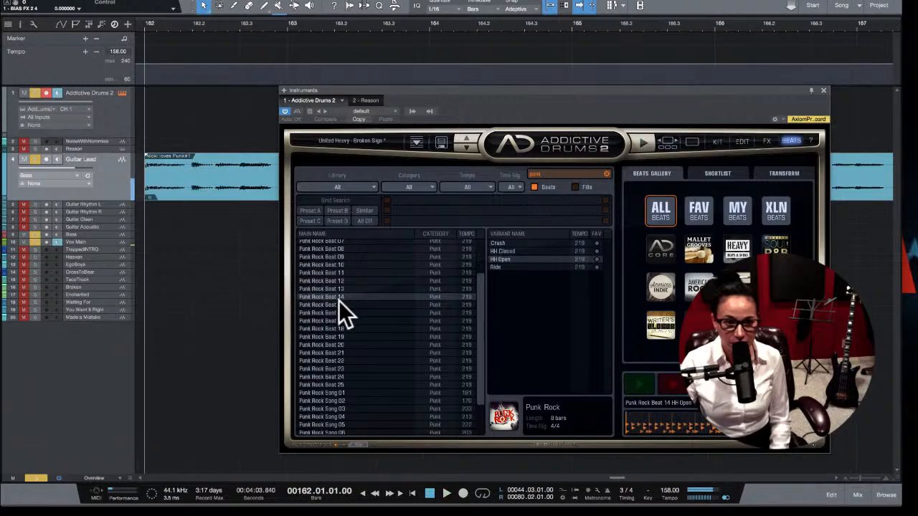
click(337, 305)
click(544, 251)
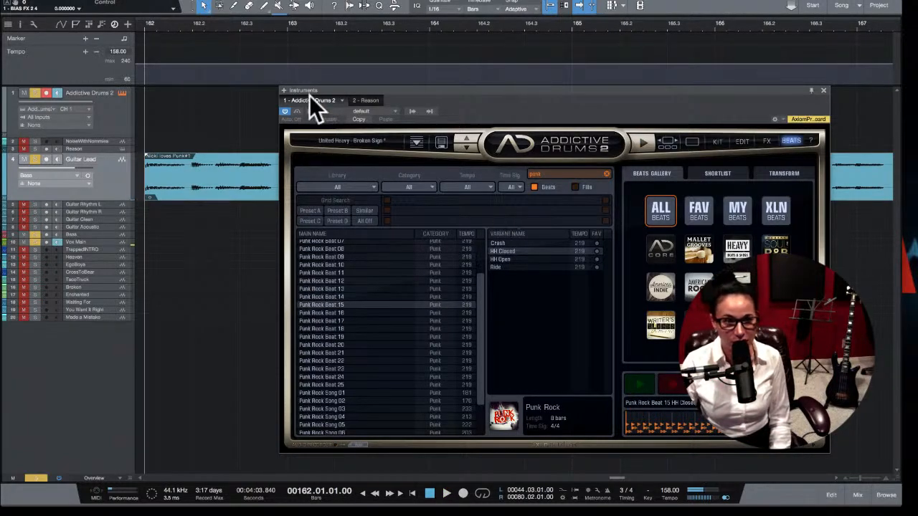
click(353, 312)
key(space)
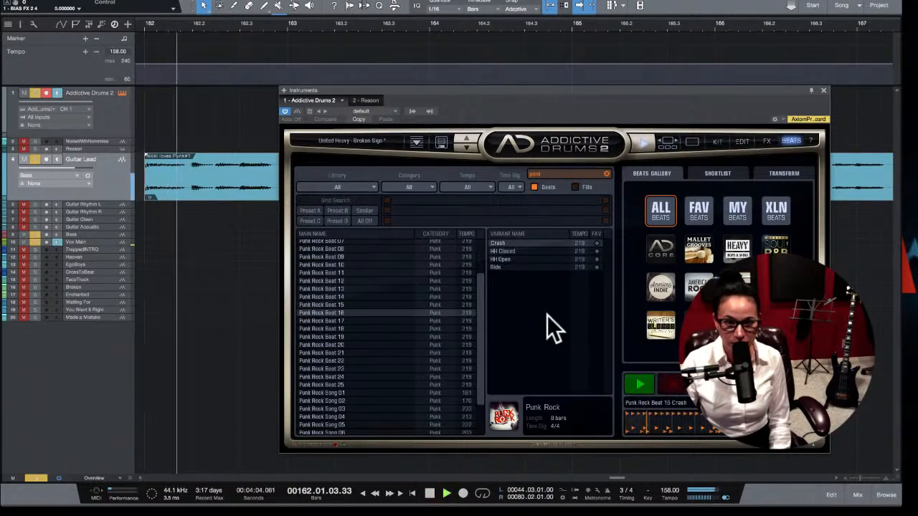
click(326, 321)
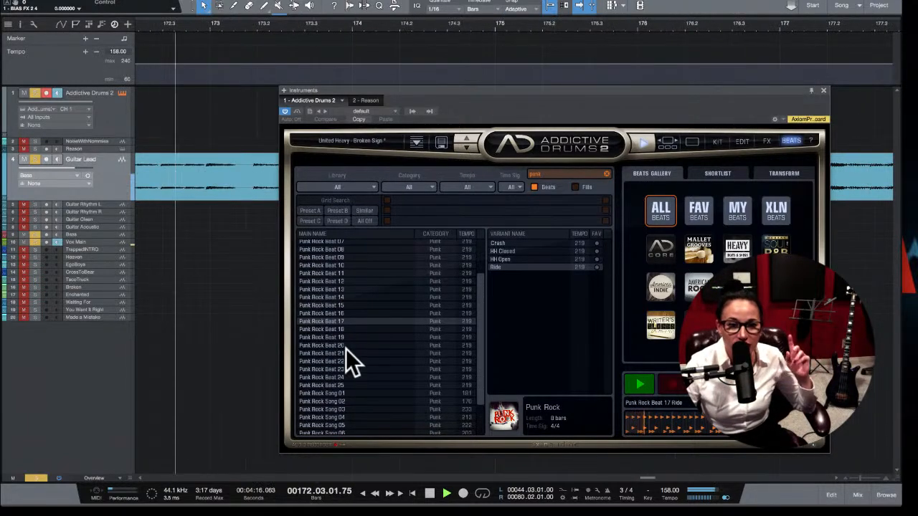
click(341, 329)
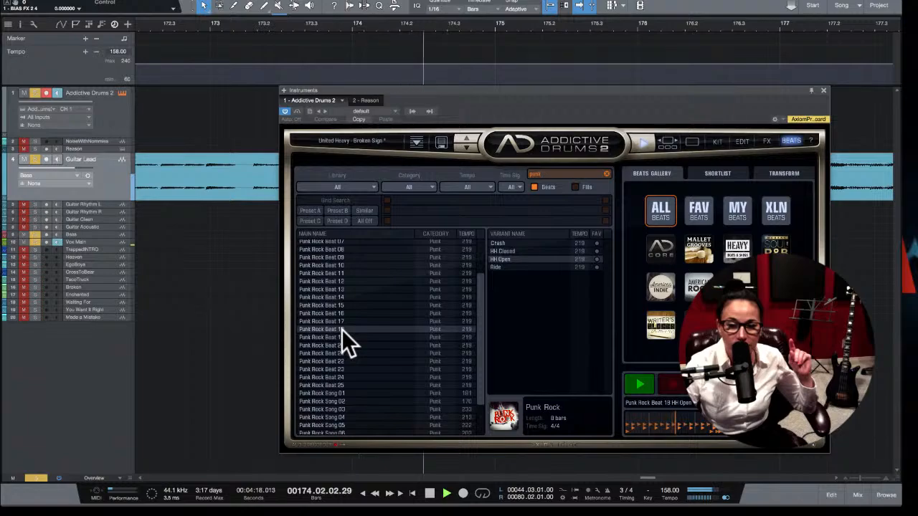
click(344, 337)
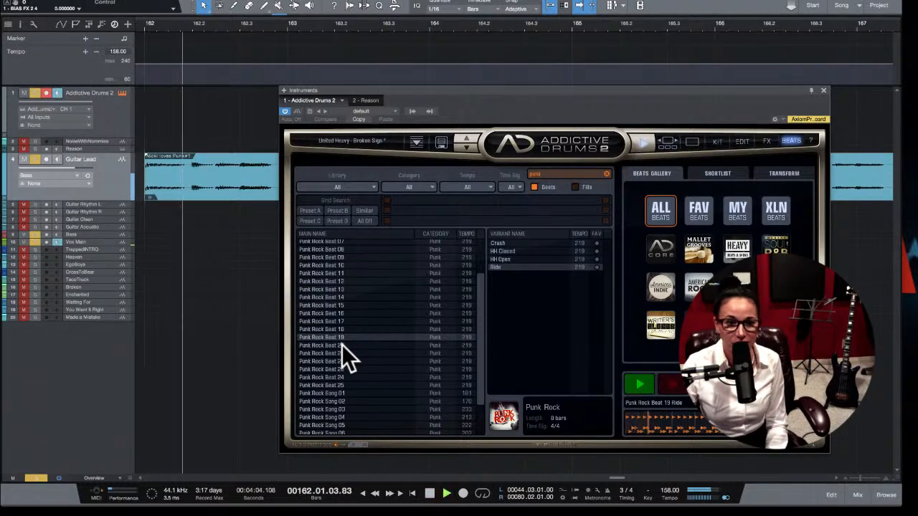
key(space)
Step: Set the loop range from bar 162 to bar 219 over the lead guitar riff and enable looping
click(823, 91)
scroll(825, 89, down, 8)
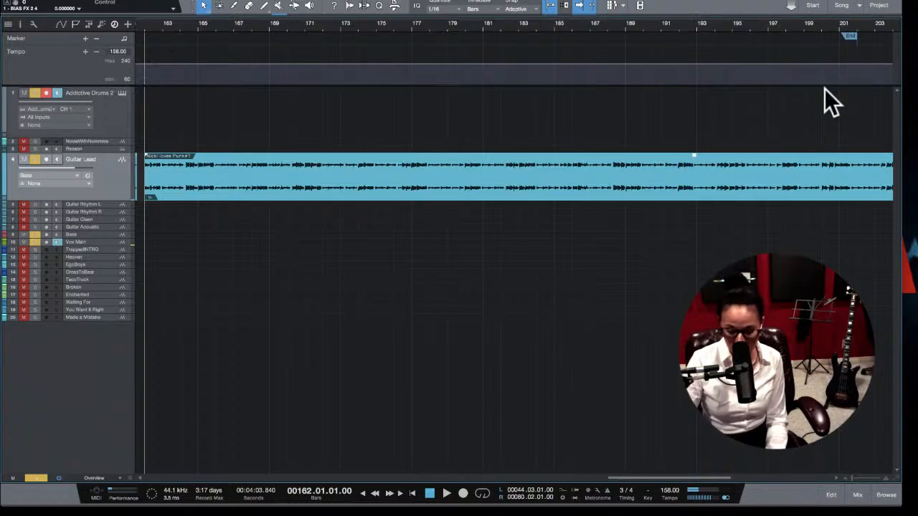
scroll(828, 93, down, 3)
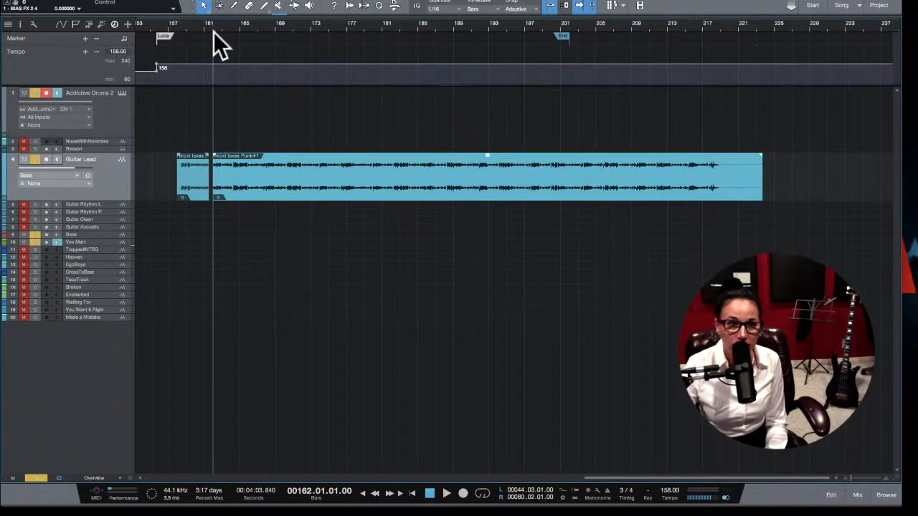
drag(213, 25, 720, 24)
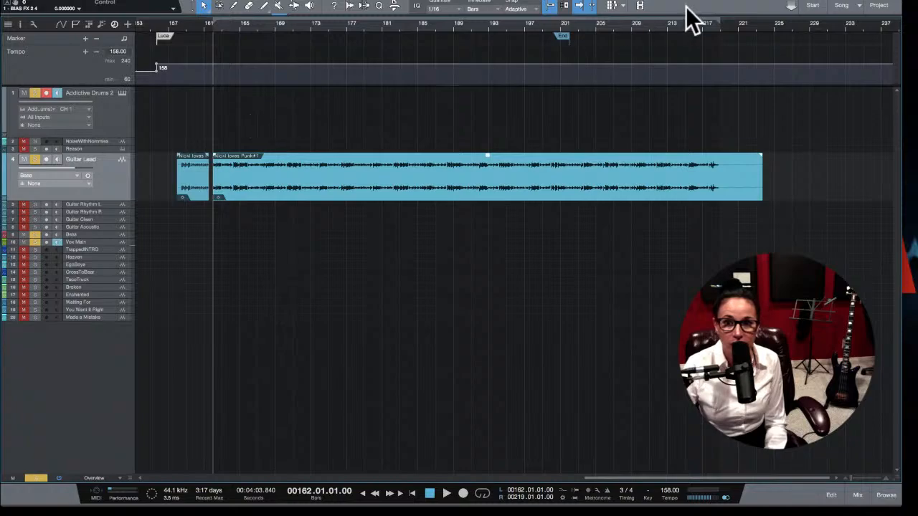
click(720, 24)
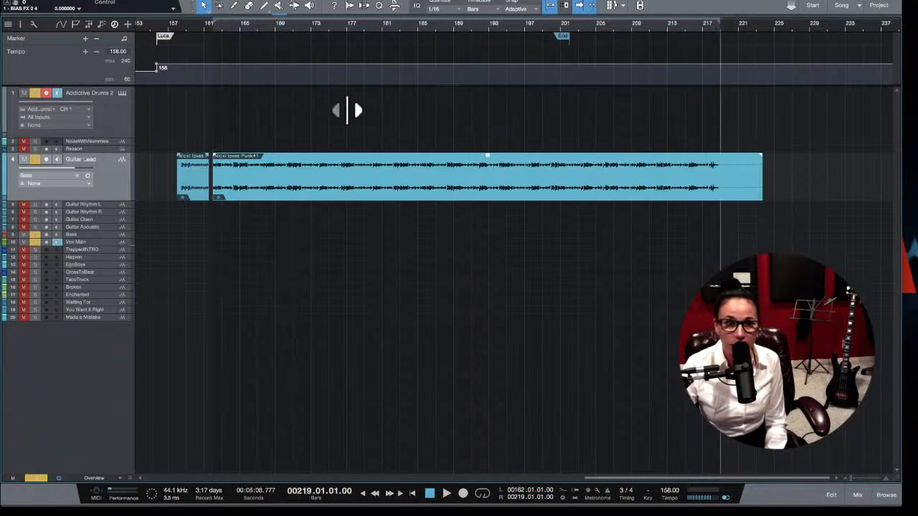
click(210, 25)
key(space)
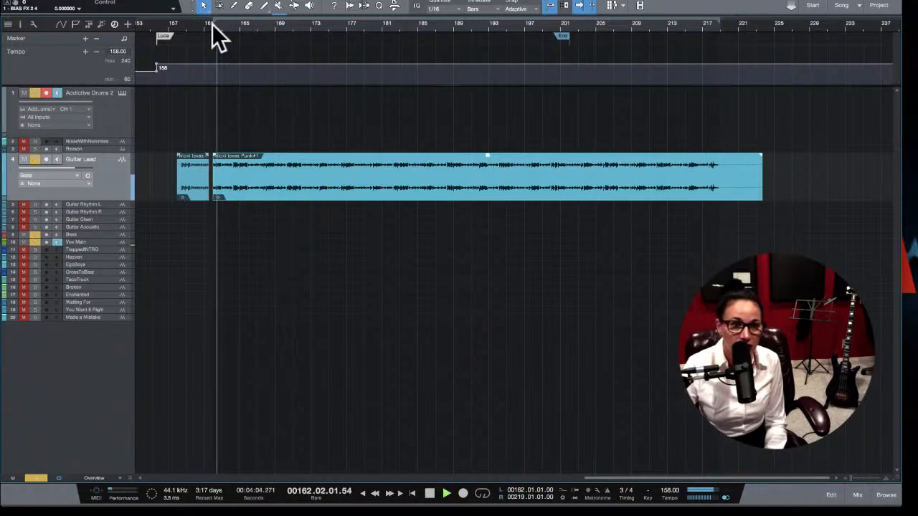
key(space)
click(481, 494)
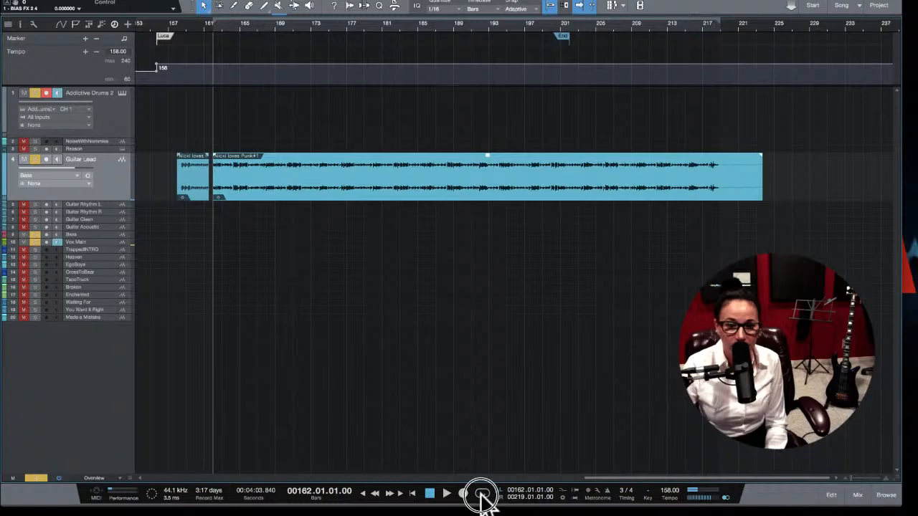
Step: Reopen the Addictive Drums 2 instrument and play Punk Rock Beat 19 Ride against the lead guitar from bar 162
click(122, 93)
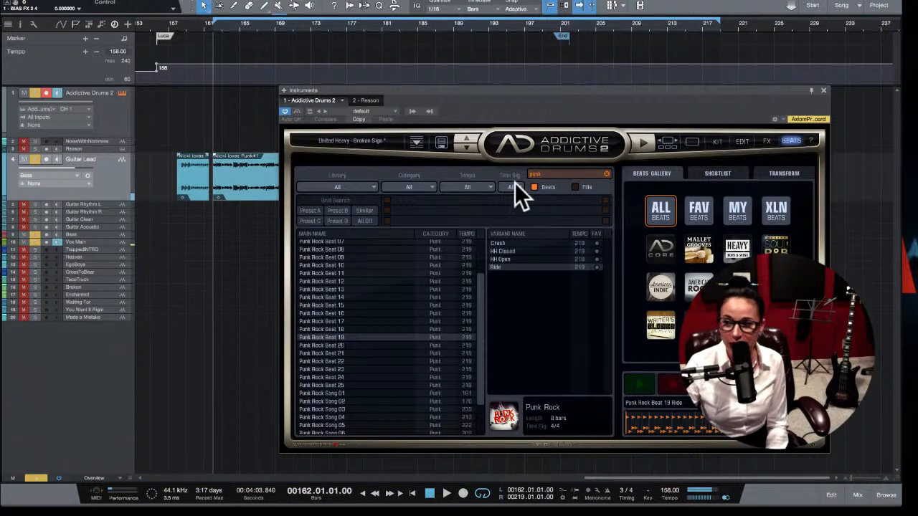
key(space)
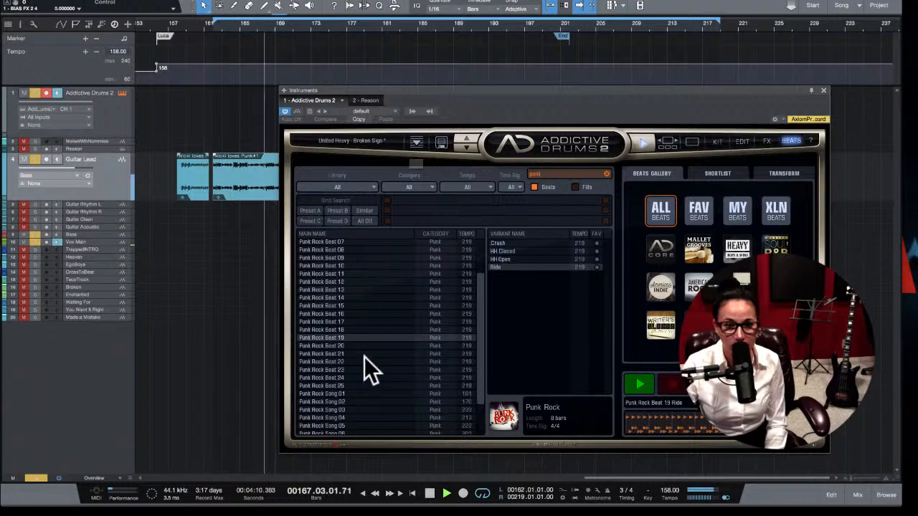
key(space)
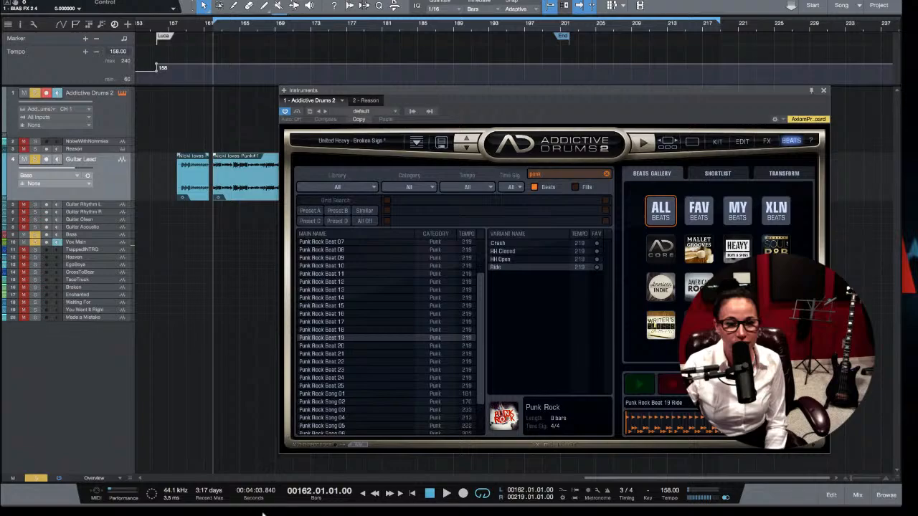
mouse_move(256, 508)
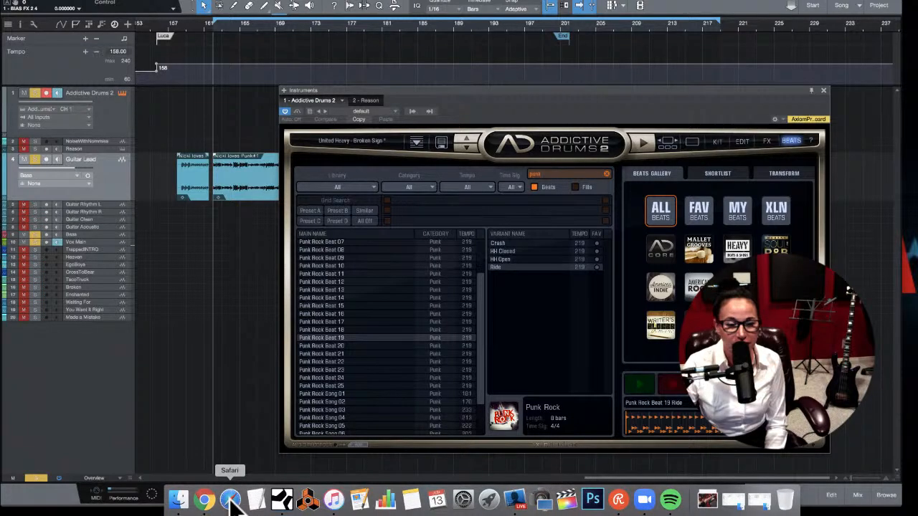
click(231, 500)
click(568, 4)
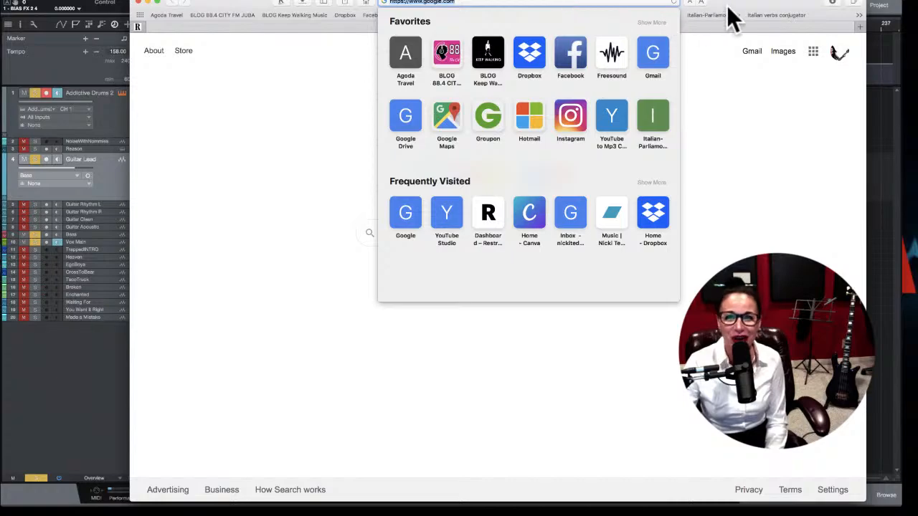
click(141, 3)
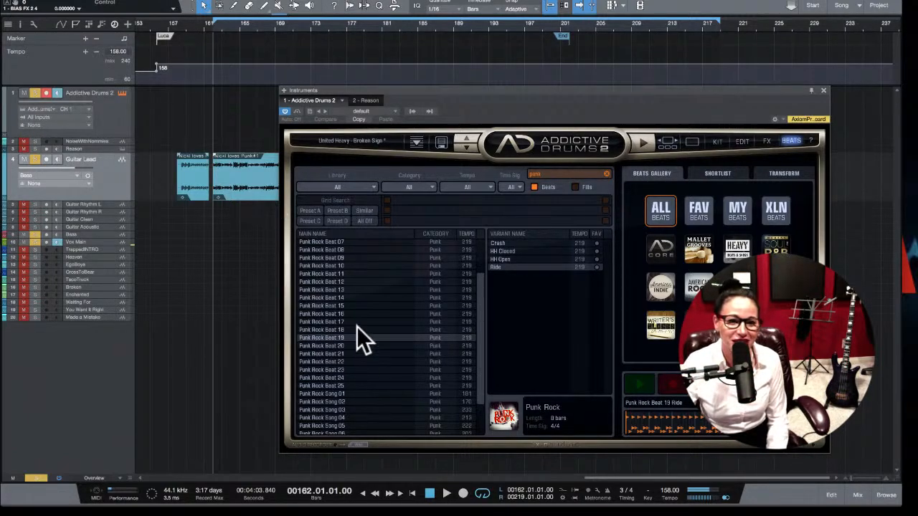
Step: Replay Punk Rock Beat 19 Ride, place it on the Addictive Drums 2 track at bar 162, and close the instrument window
key(space)
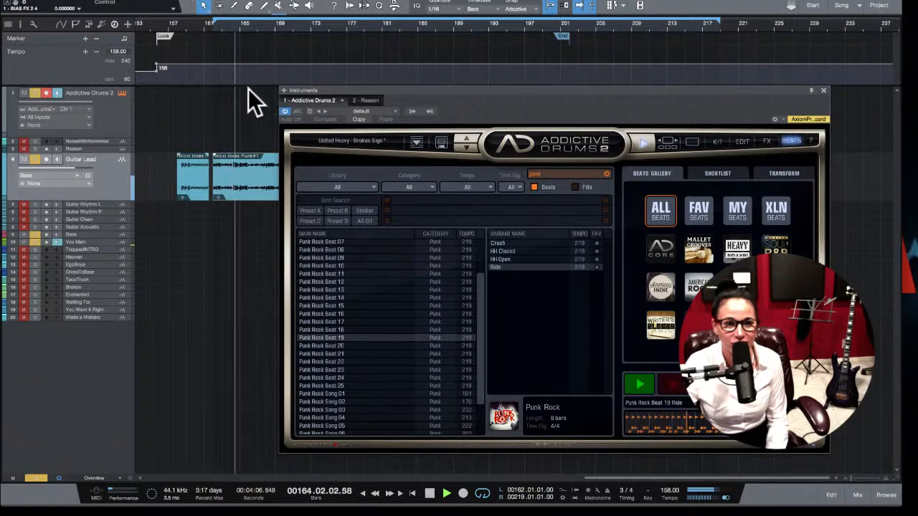
key(space)
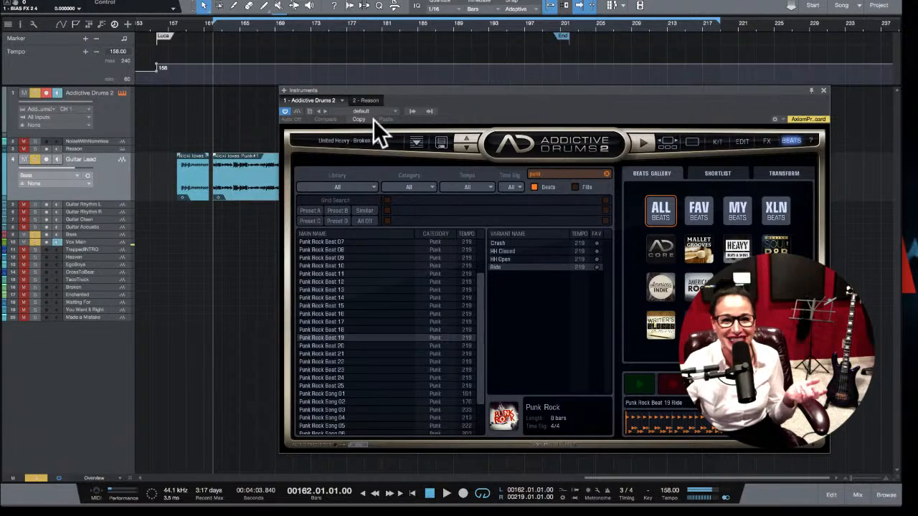
drag(336, 335, 234, 133)
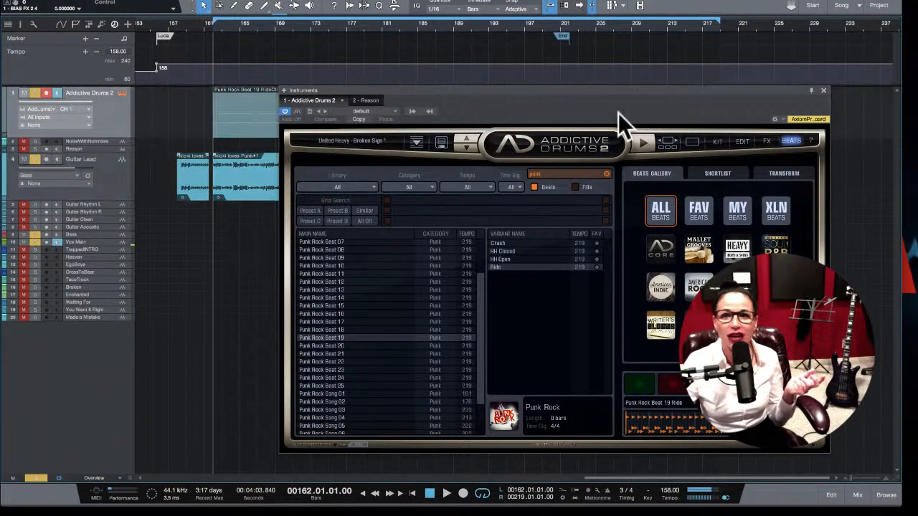
click(823, 90)
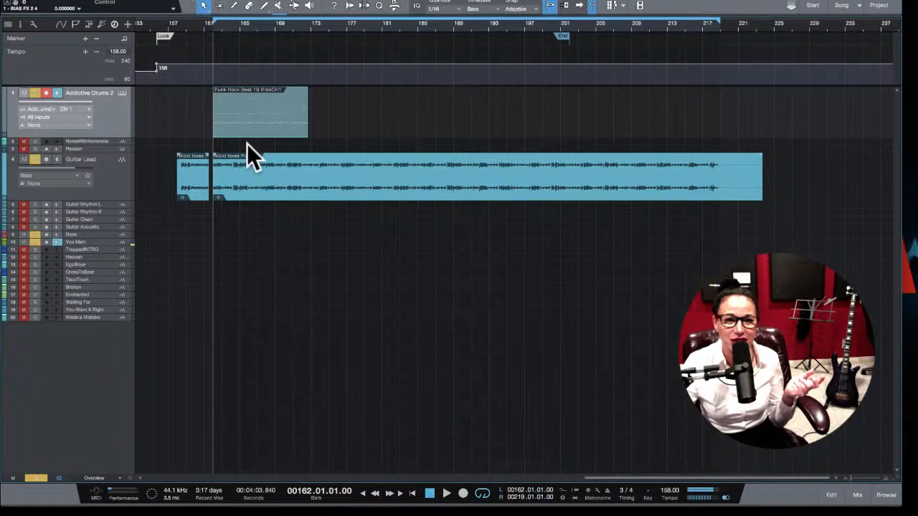
Step: Examine the Ride clip's drum notes in the note editor while playing from bar 162, and close the editor
double_click(229, 102)
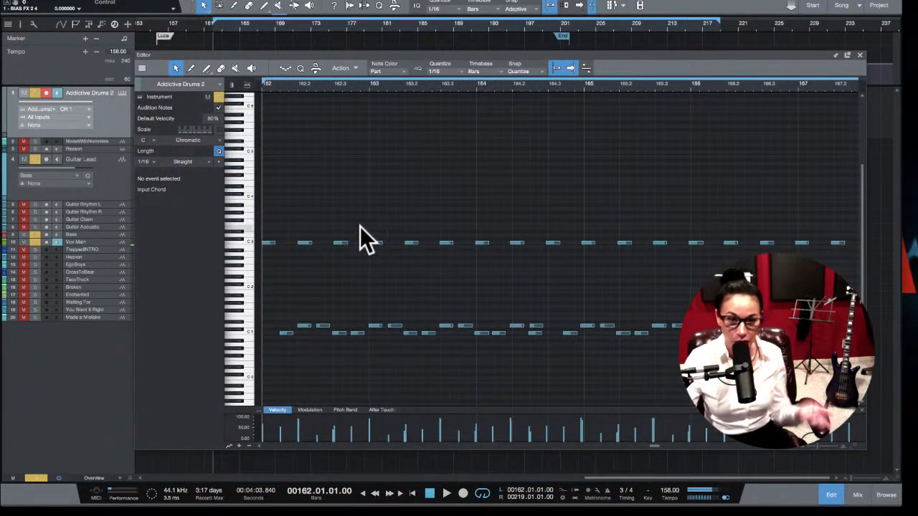
key(space)
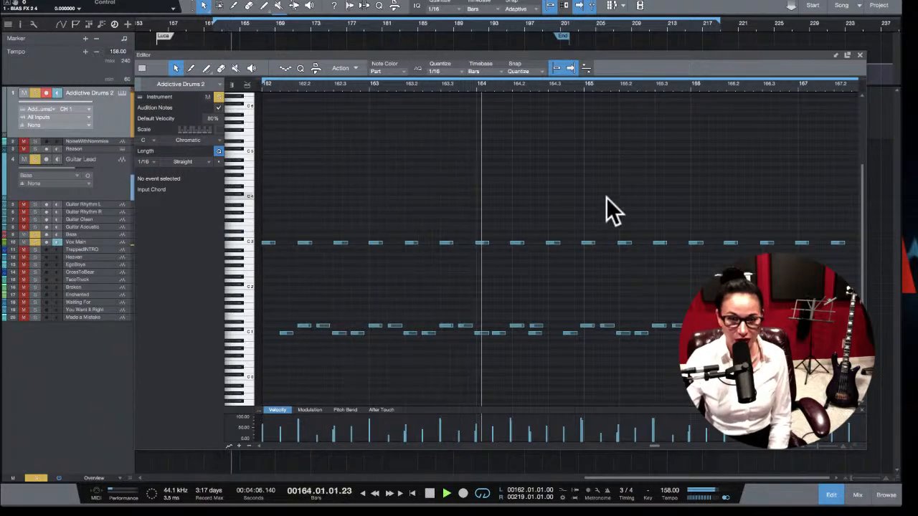
key(space)
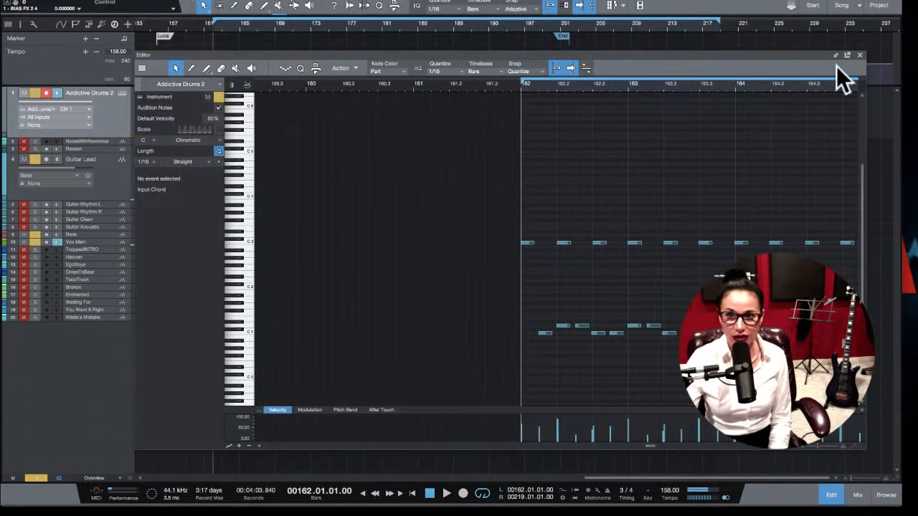
click(860, 55)
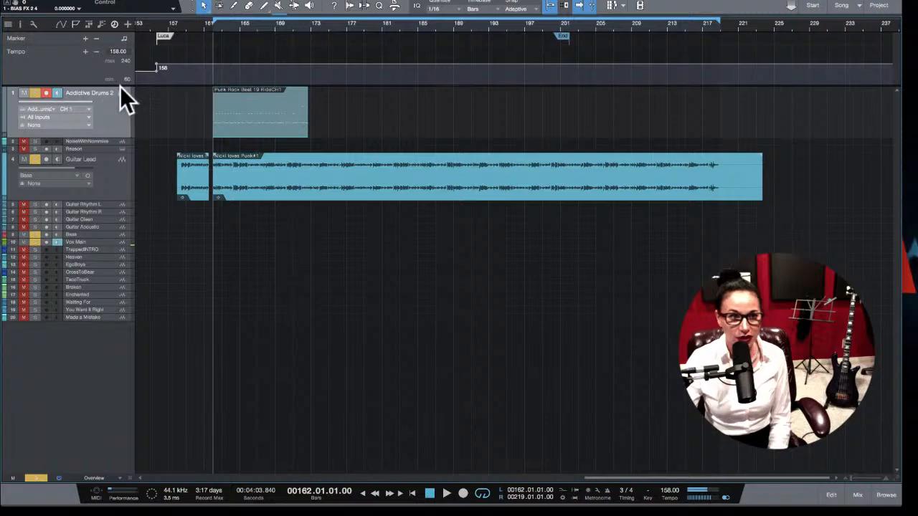
Step: Reopen Addictive Drums 2, try the Crash variant of Punk Rock Beat 19, and delete the Ride clip from the drum track
click(122, 93)
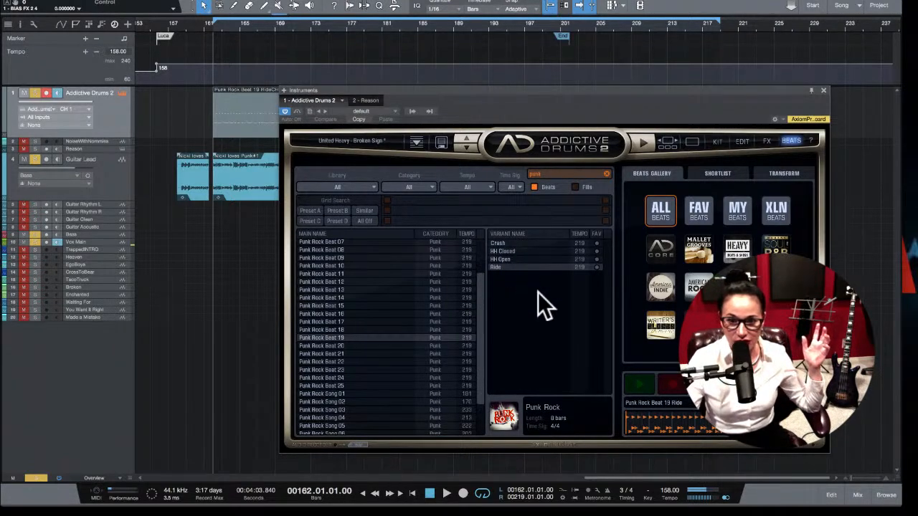
click(501, 243)
key(space)
key(space)
click(251, 126)
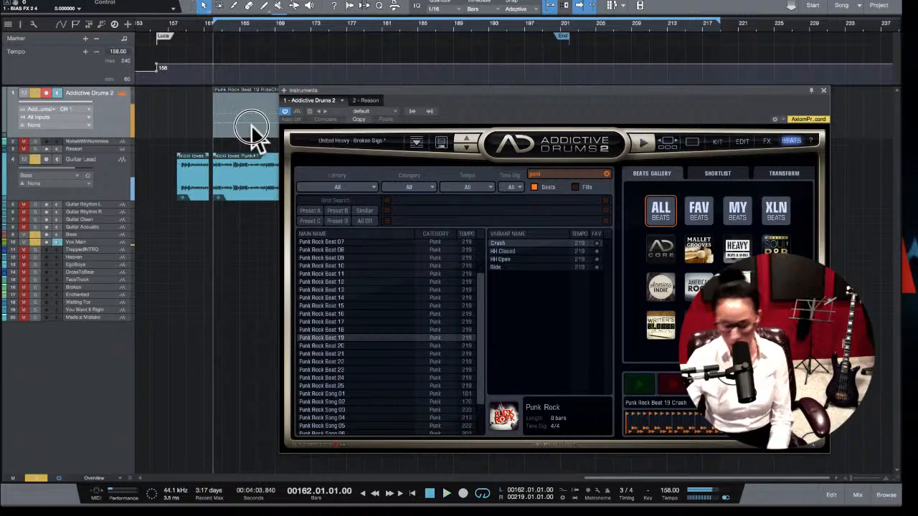
key(Delete)
Step: Audition the Crash variant of Punk Rock Beat 19 against the lead guitar and switch to its HH Closed variant
key(space)
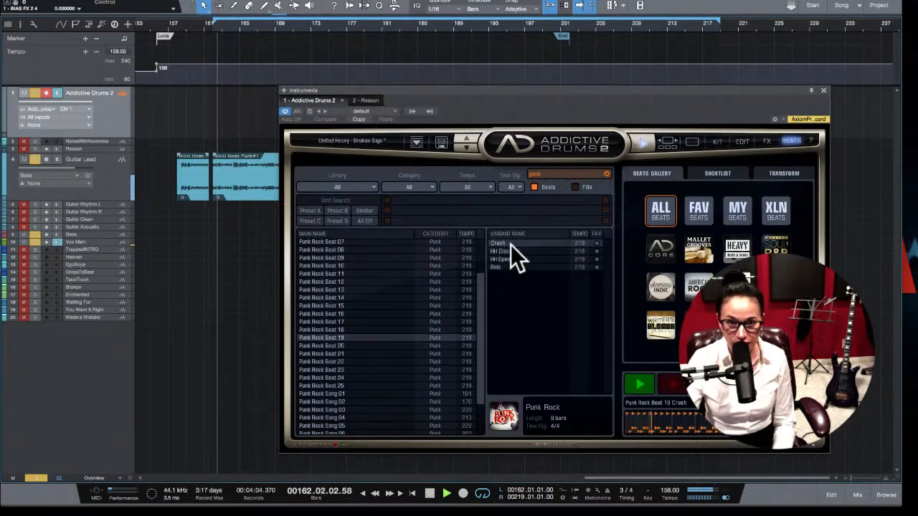
click(507, 251)
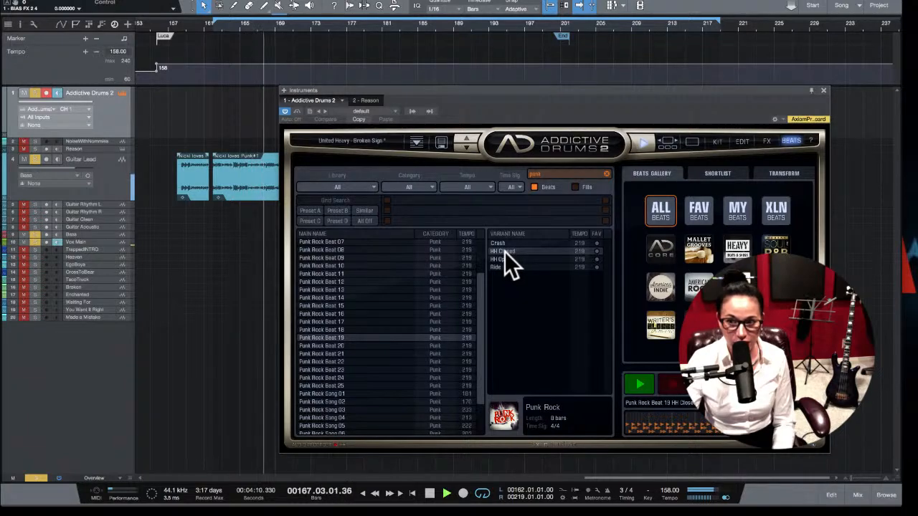
key(space)
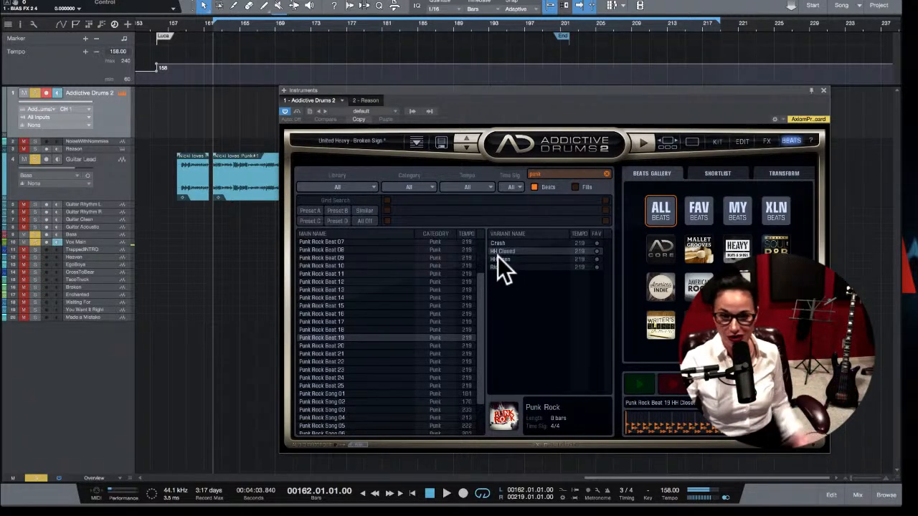
Step: Place Punk Rock Beat 19 HH Closed on the Addictive Drums 2 track at bar 162 and play it with the lead guitar
click(330, 337)
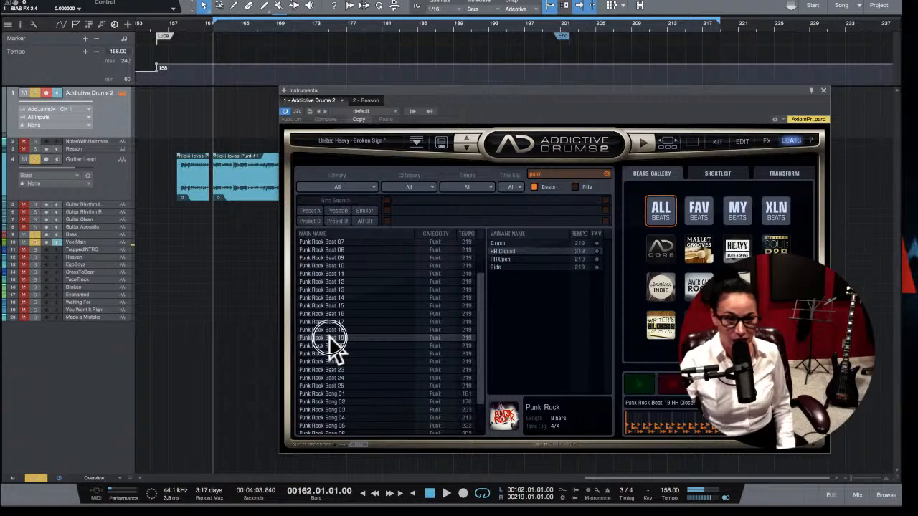
drag(330, 337, 235, 132)
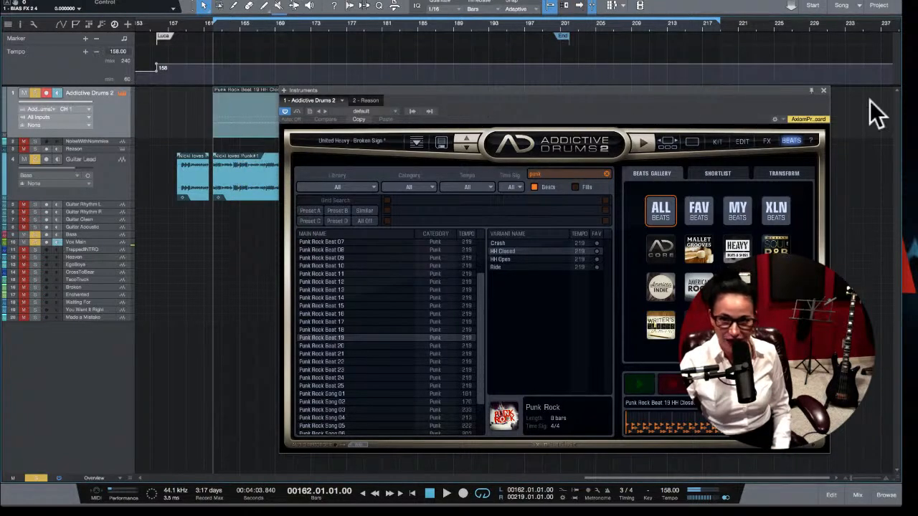
click(823, 90)
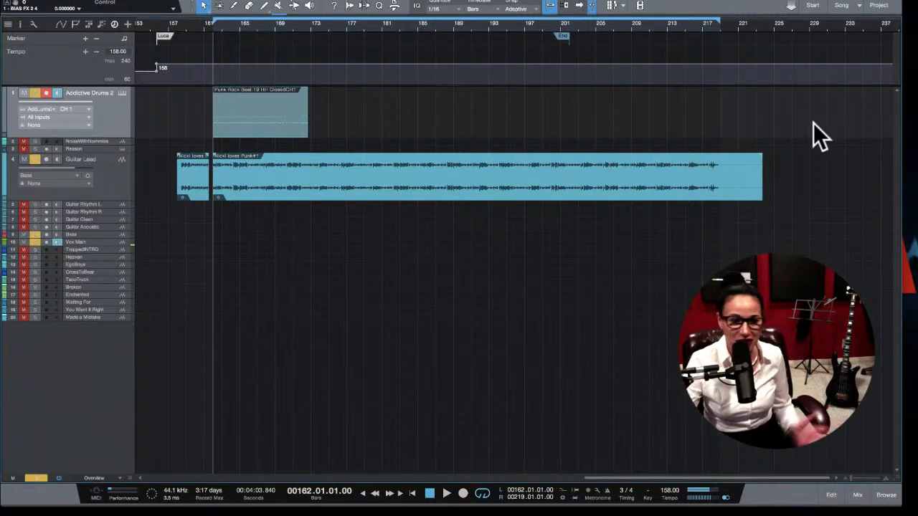
key(space)
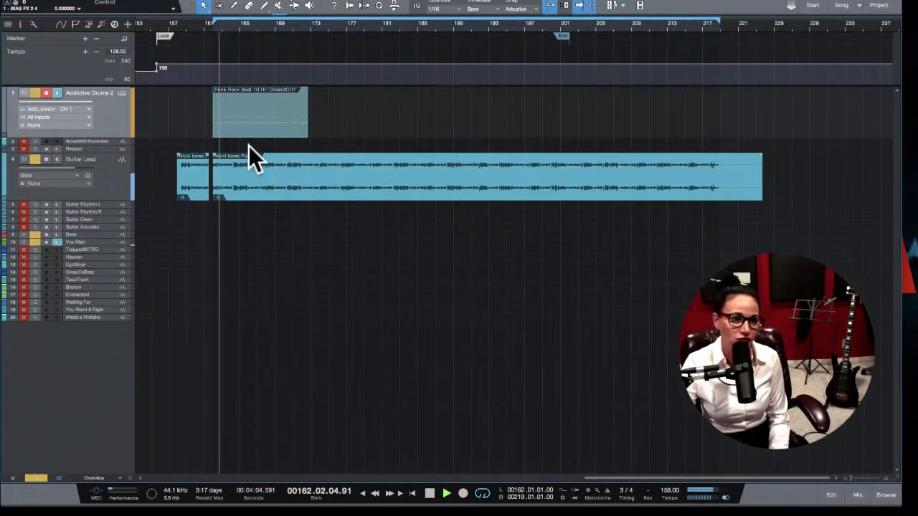
Step: Check the chosen beat in Addictive Drums 2 and replay the HH Closed clip with the lead guitar from bar 162
key(space)
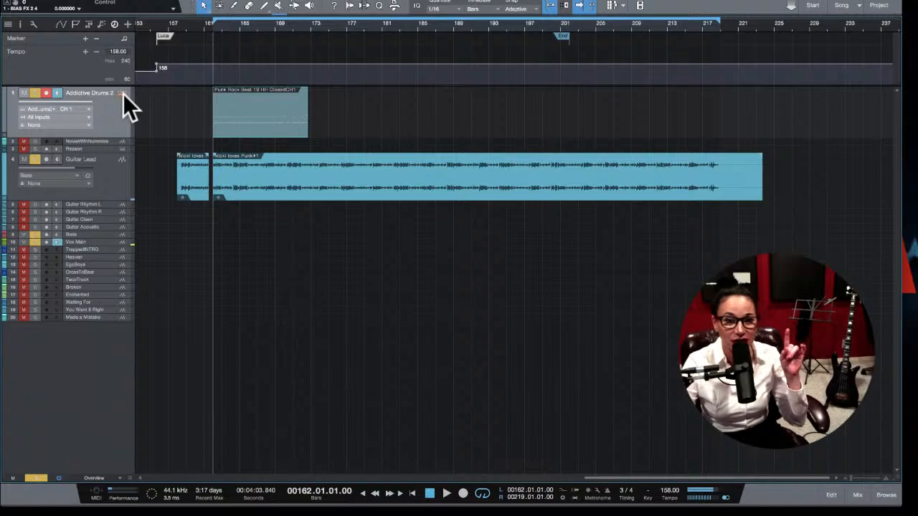
click(122, 94)
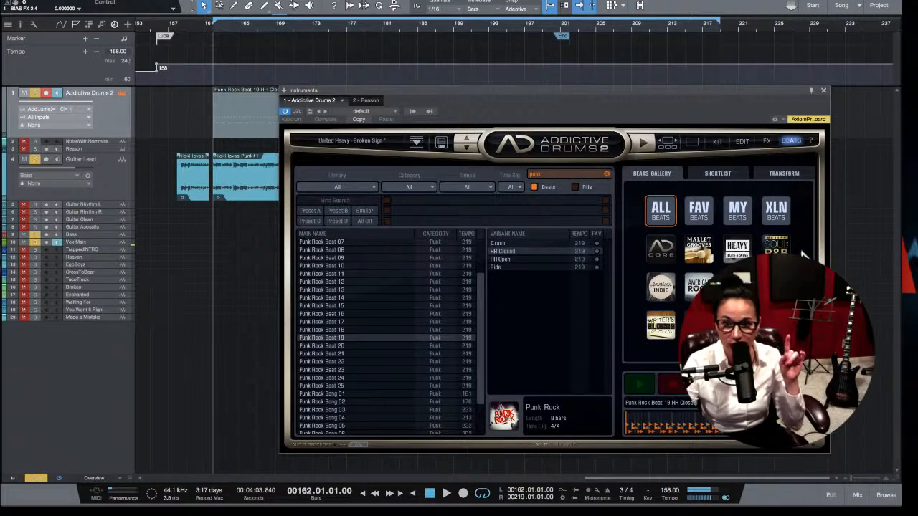
click(822, 90)
key(space)
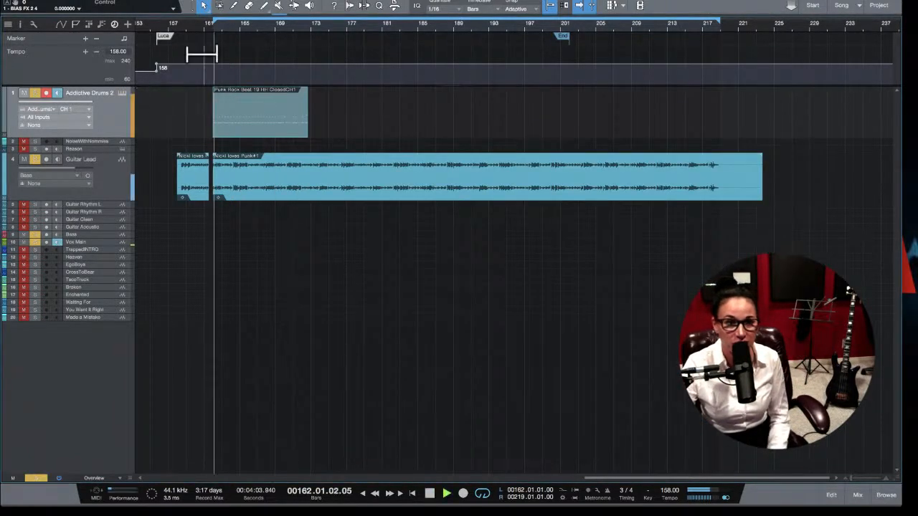
key(e)
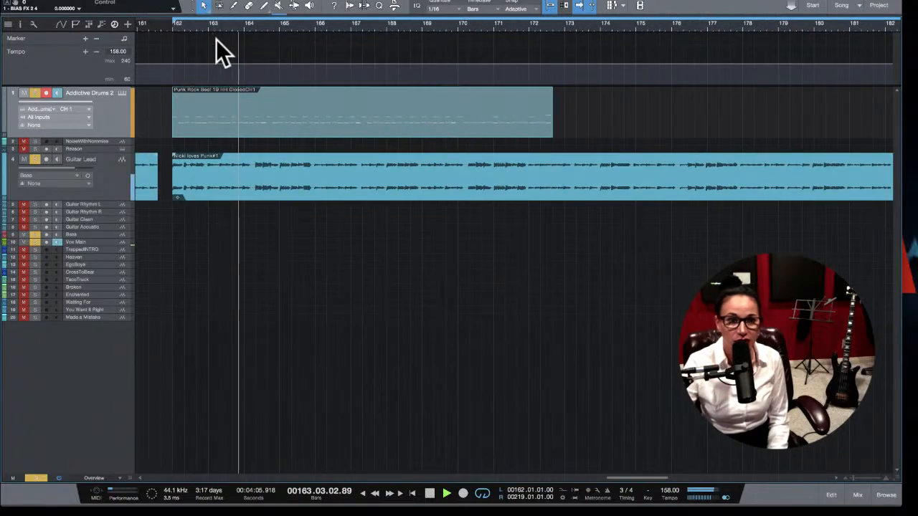
key(space)
Step: Examine the HH Closed clip's drum notes in the note editor while playing from bar 162
double_click(361, 132)
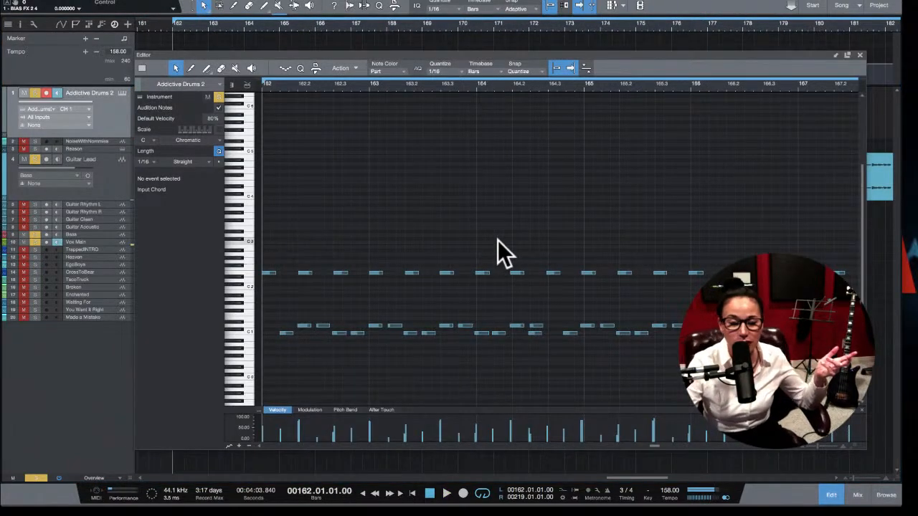
click(859, 55)
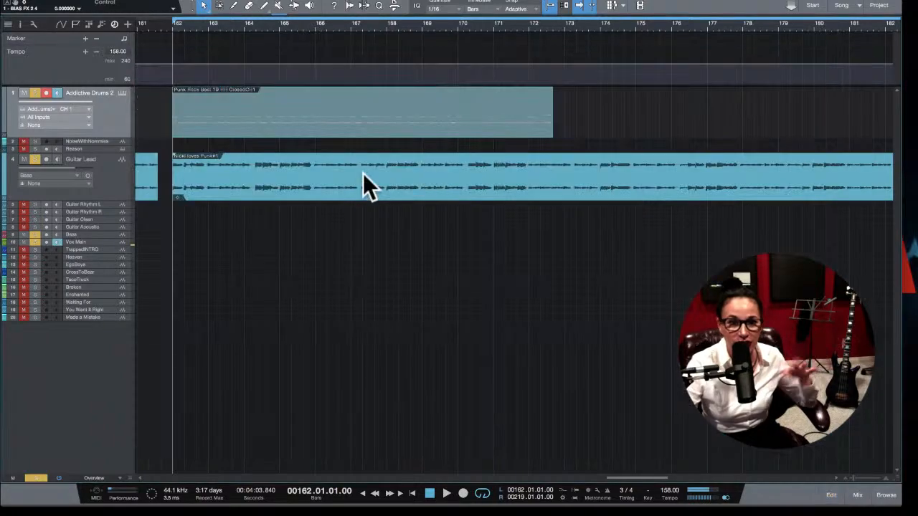
double_click(279, 114)
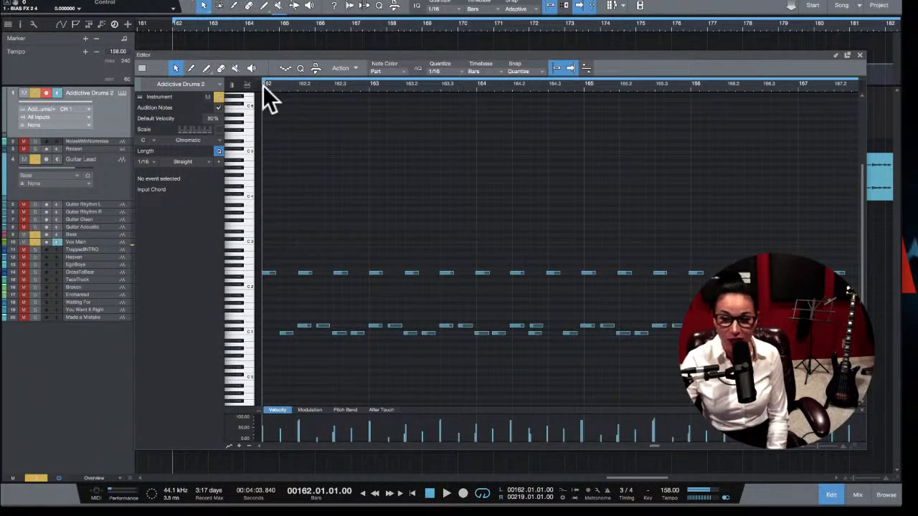
scroll(262, 85, up, 5)
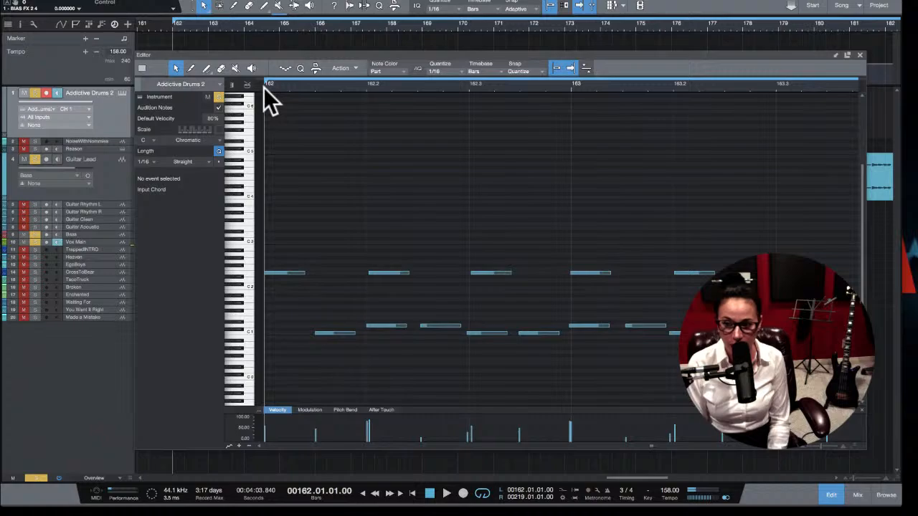
key(space)
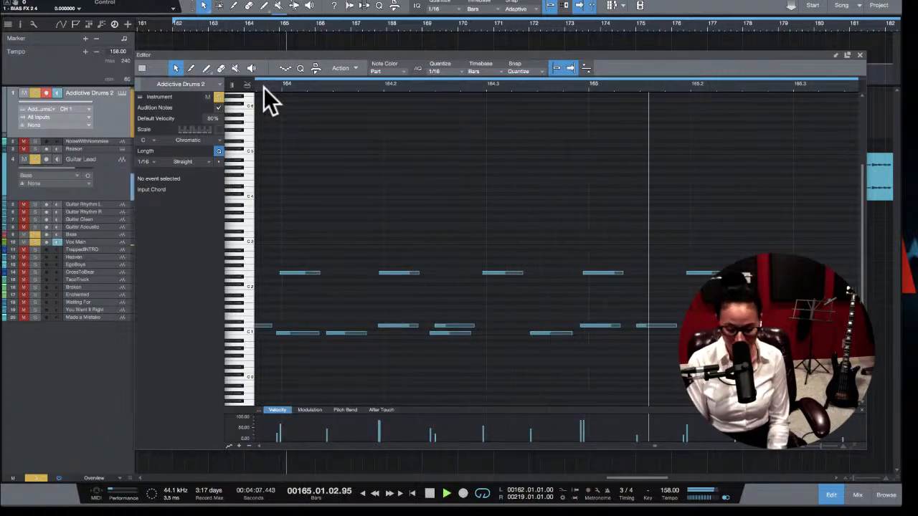
key(w)
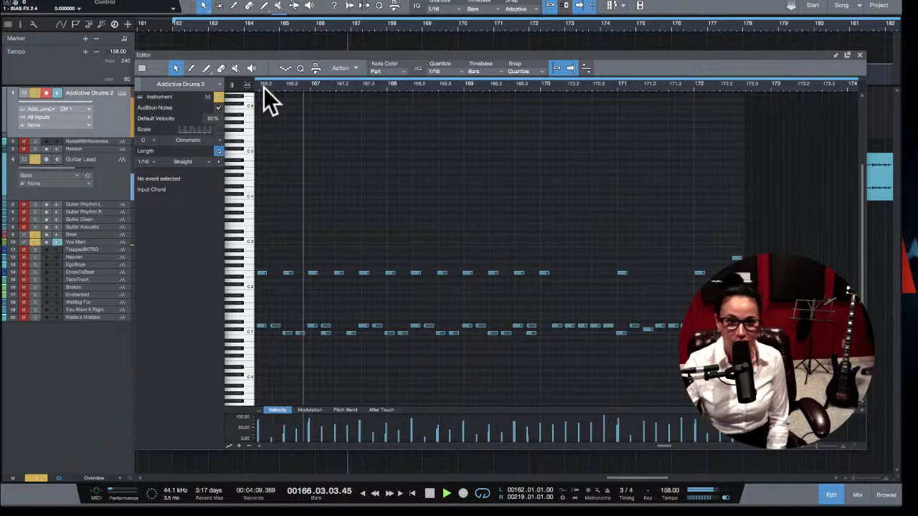
key(space)
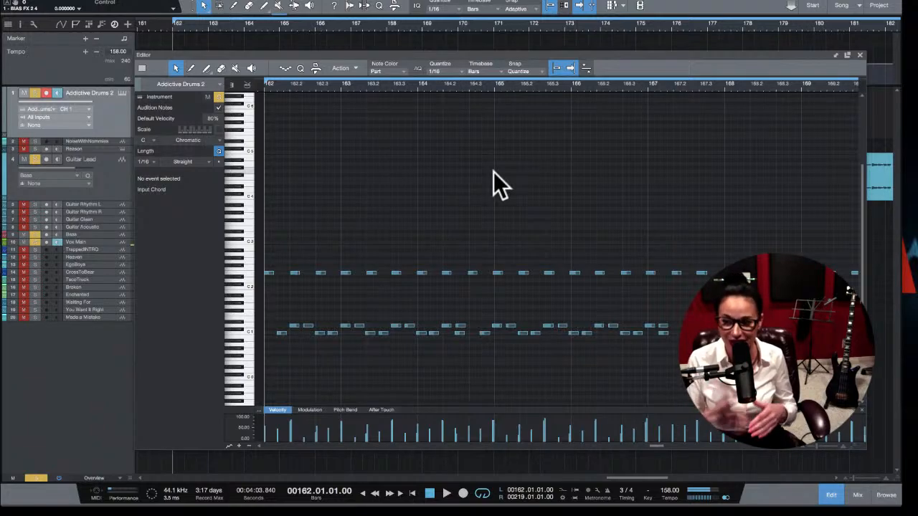
key(space)
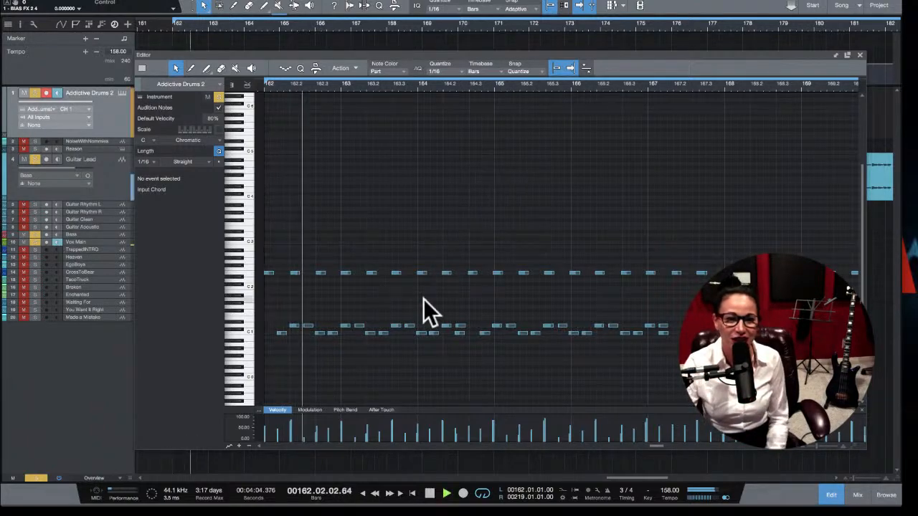
key(space)
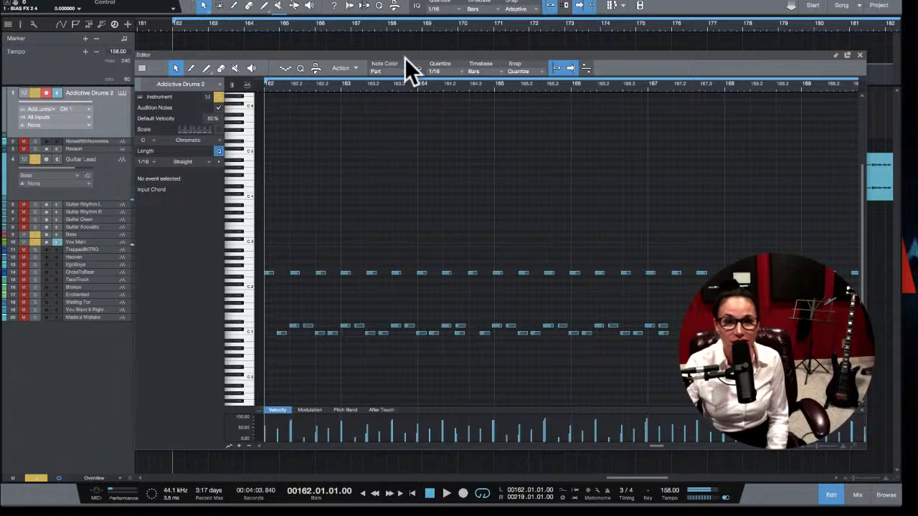
Step: Reposition the note editor and delete four C1 kick notes from the HH Closed clip between bars 162 and 164
drag(404, 58, 402, 39)
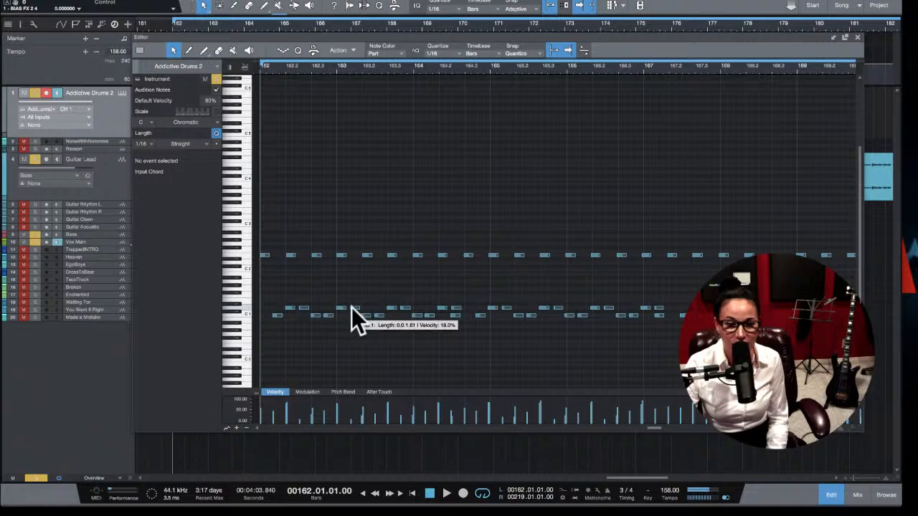
key(space)
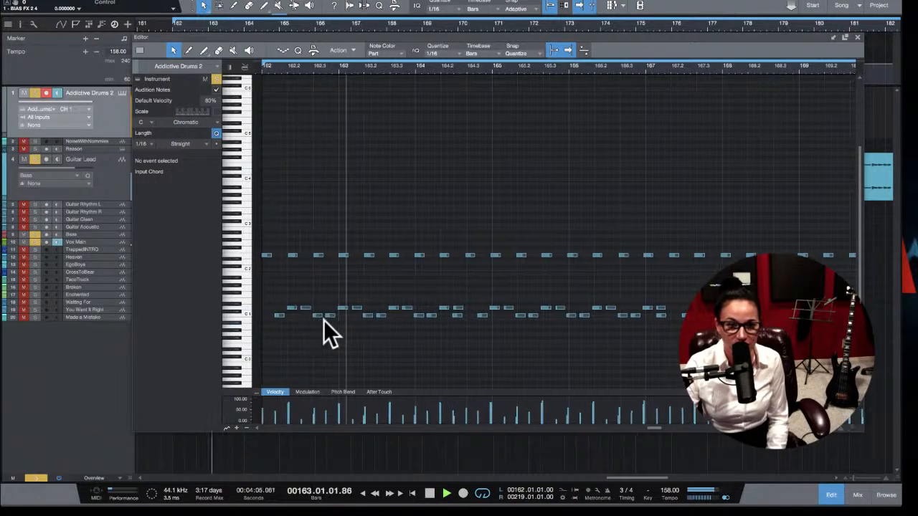
key(space)
double_click(334, 315)
double_click(381, 314)
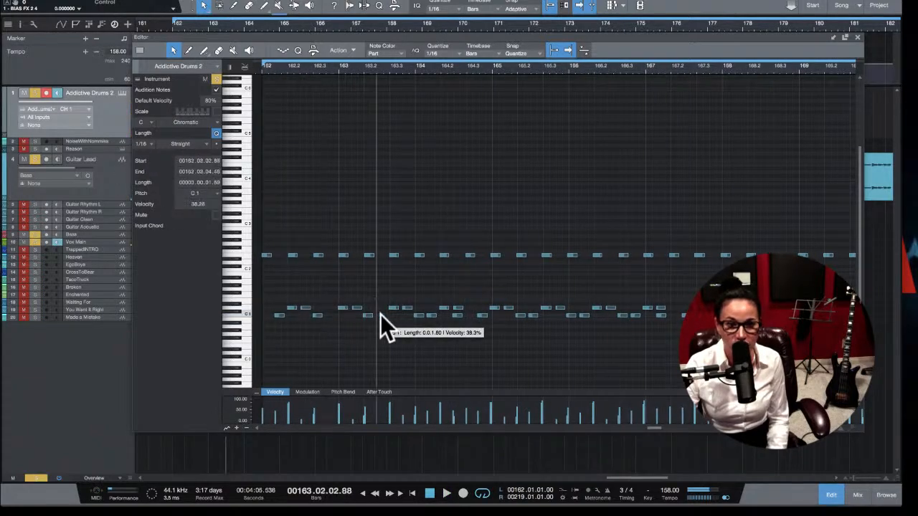
double_click(433, 315)
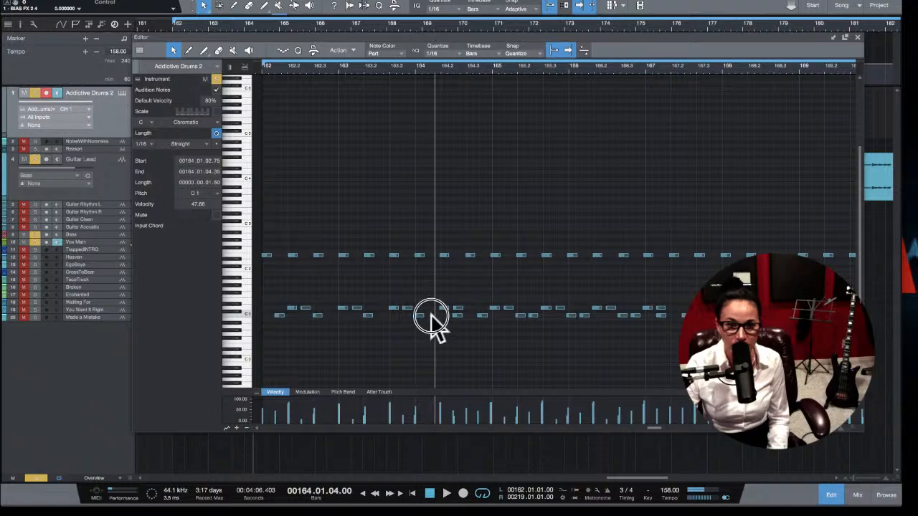
click(481, 314)
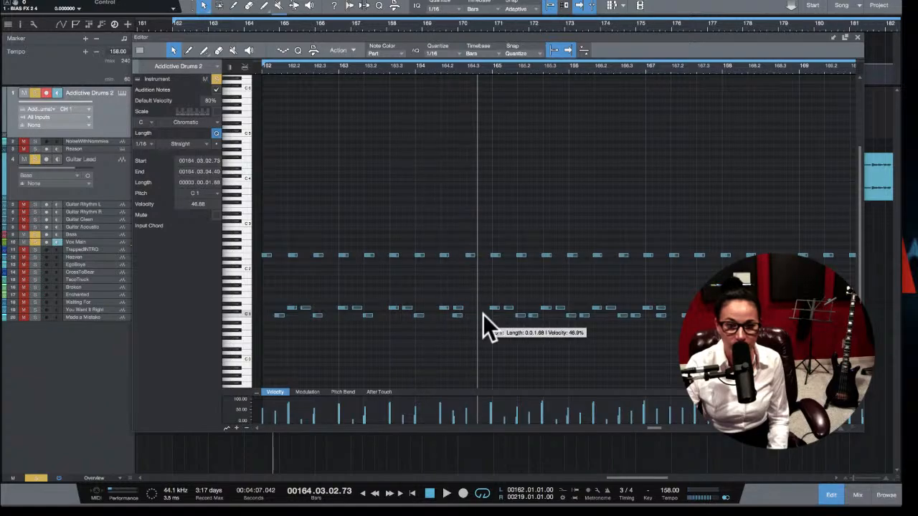
Step: Add five short notes between F3 and G#3 from beat 2 of bar 162 to the start of bar 163
double_click(287, 199)
double_click(308, 196)
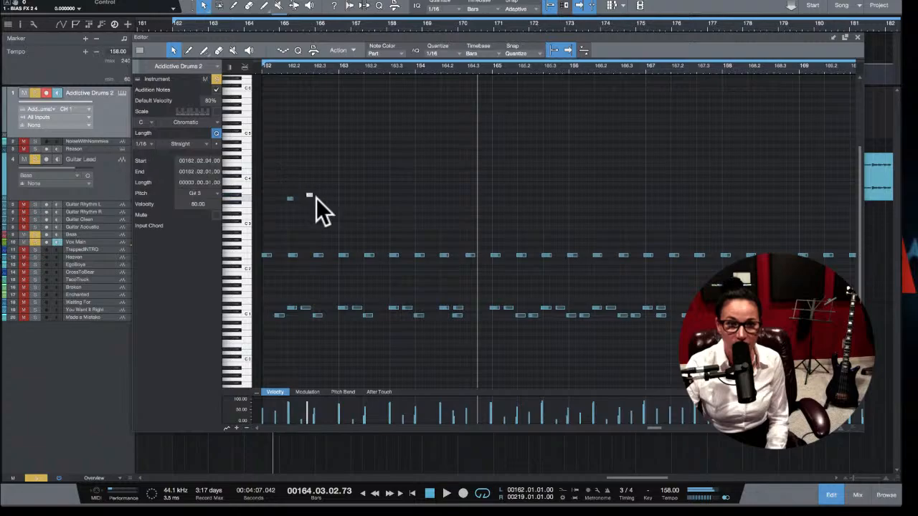
double_click(326, 198)
double_click(342, 199)
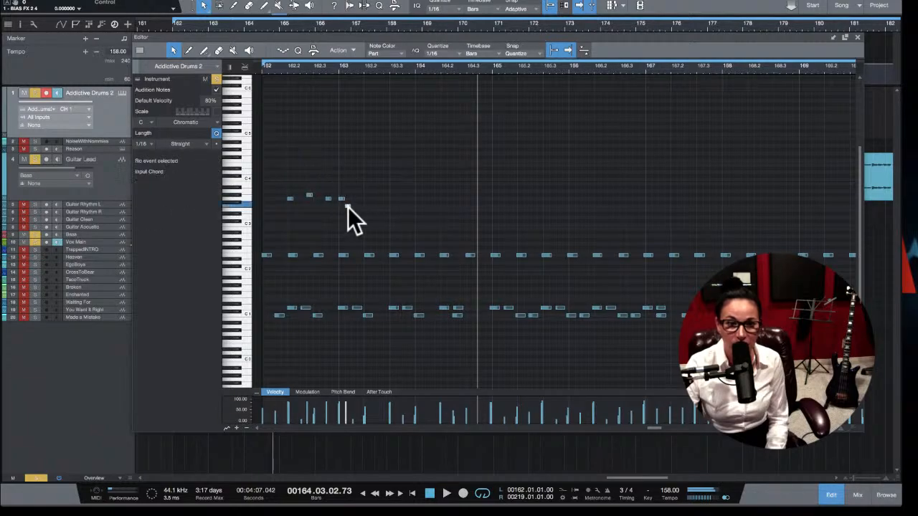
double_click(348, 206)
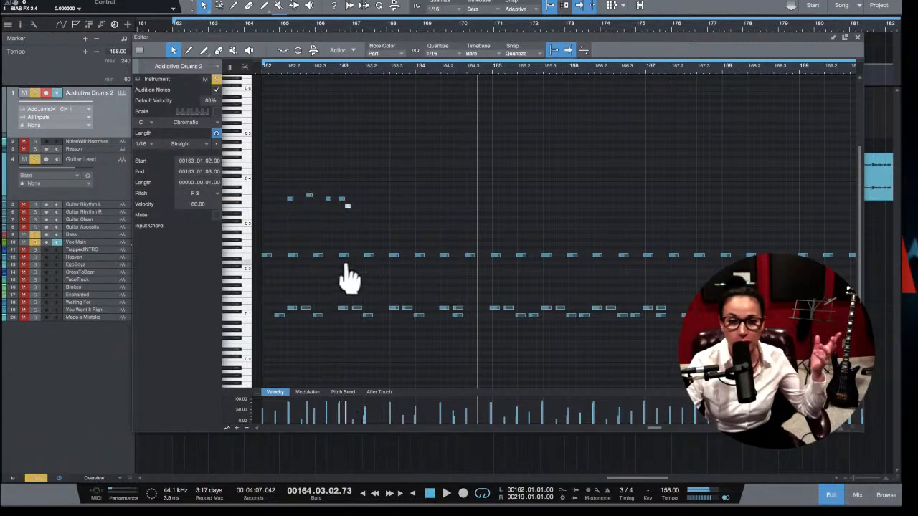
Step: Select the five added notes to compare their velocities, and lower the G#3 note's velocity to about 63%
double_click(286, 197)
drag(281, 174, 380, 219)
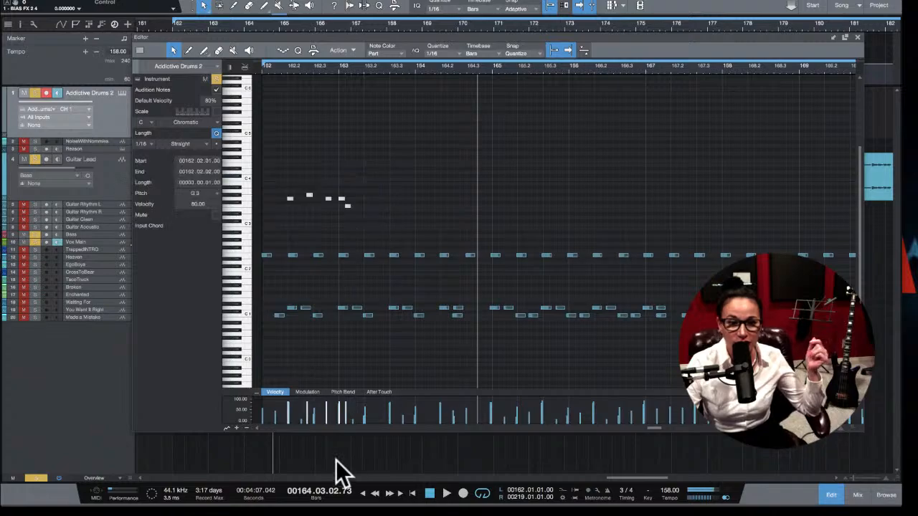
drag(328, 408, 328, 409)
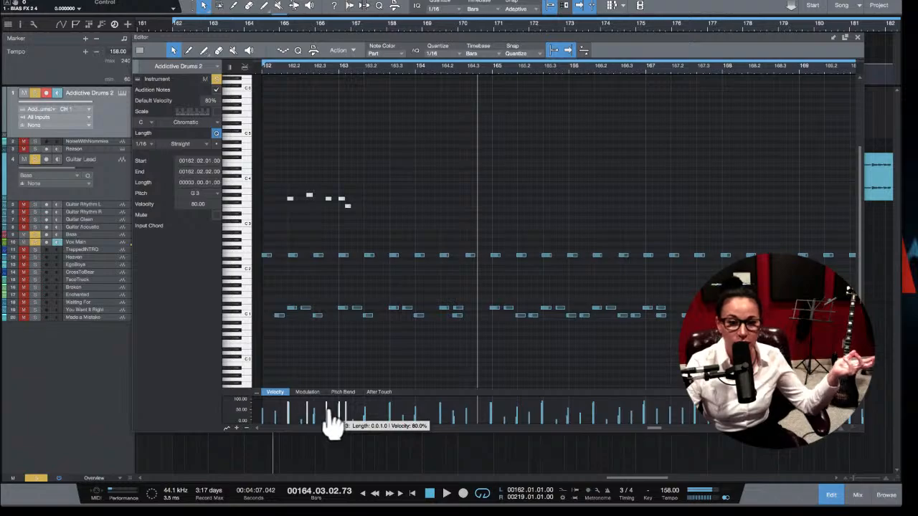
click(309, 196)
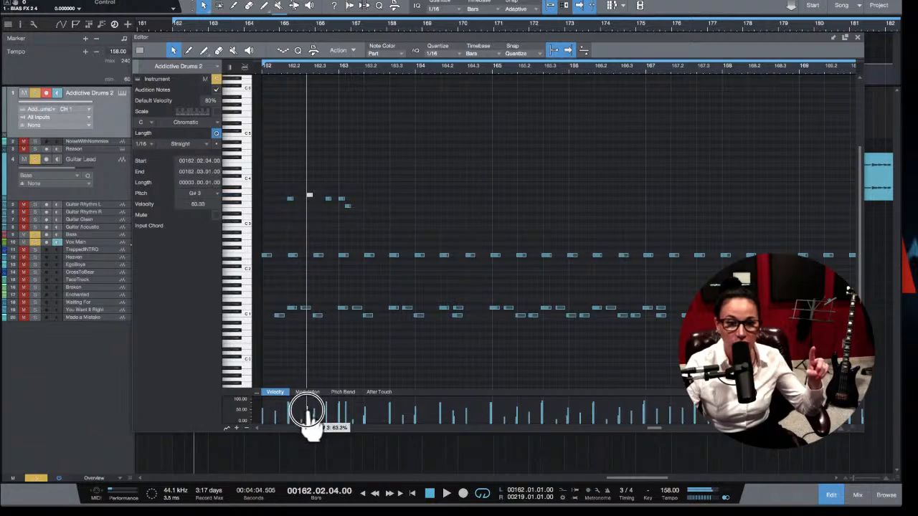
click(382, 220)
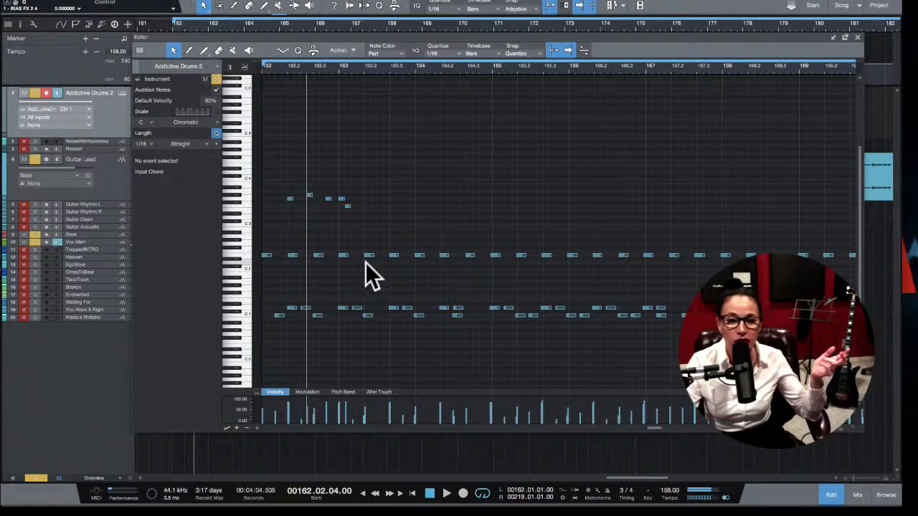
scroll(380, 189, up, 2)
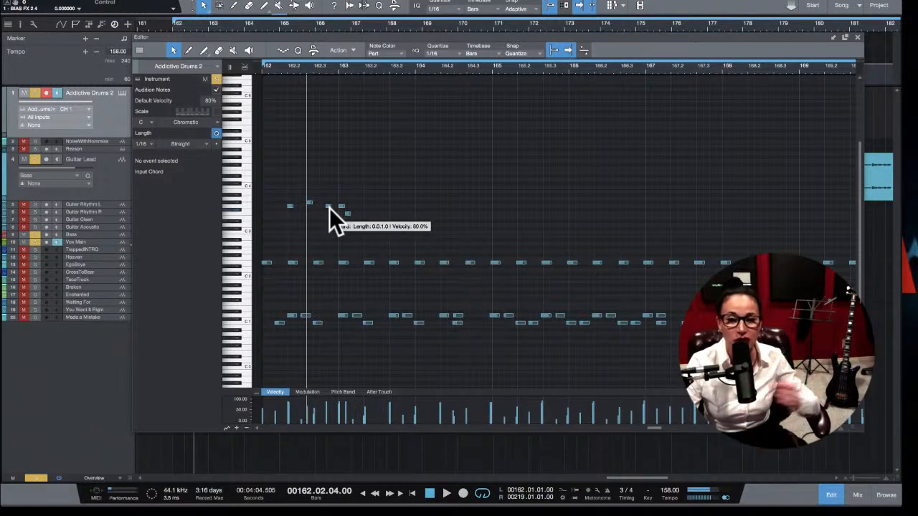
scroll(386, 210, left, 1)
scroll(386, 210, left, 1)
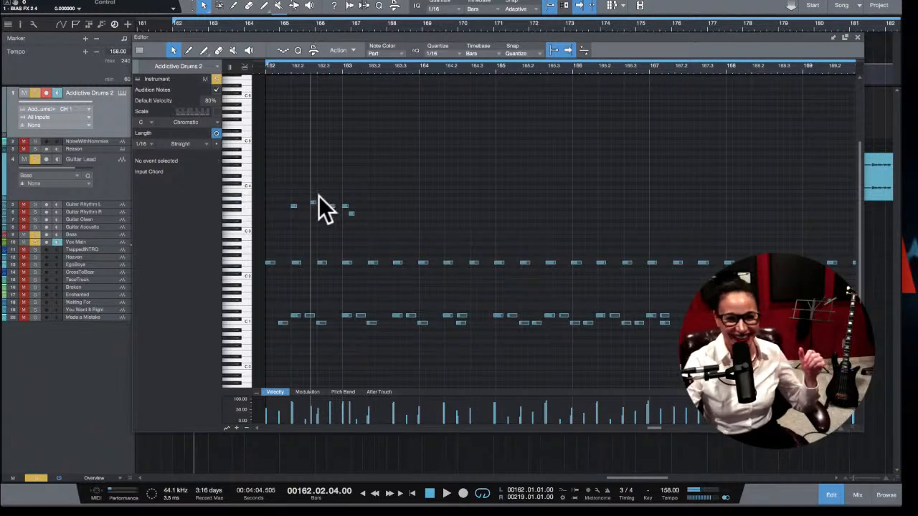
Step: Delete the group of five notes around G 3 at the start of the drum part in bars 162 and 163
drag(282, 185, 368, 220)
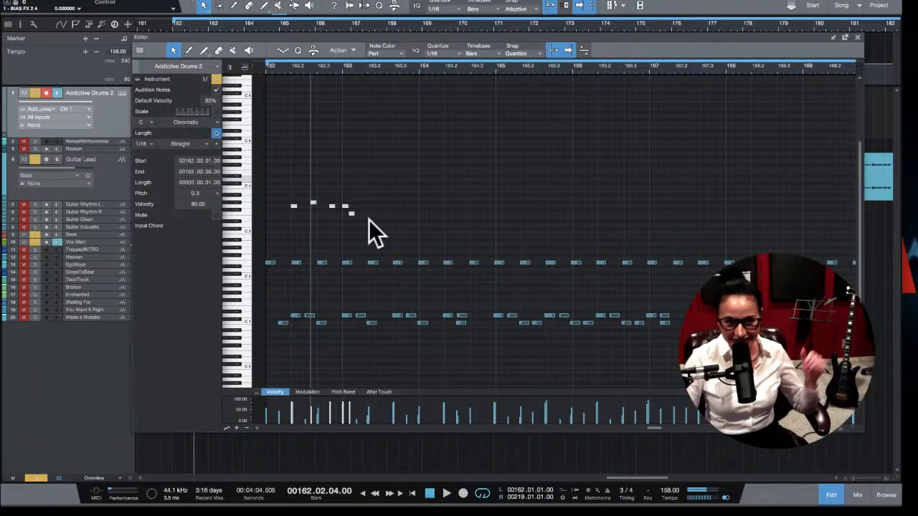
key(Delete)
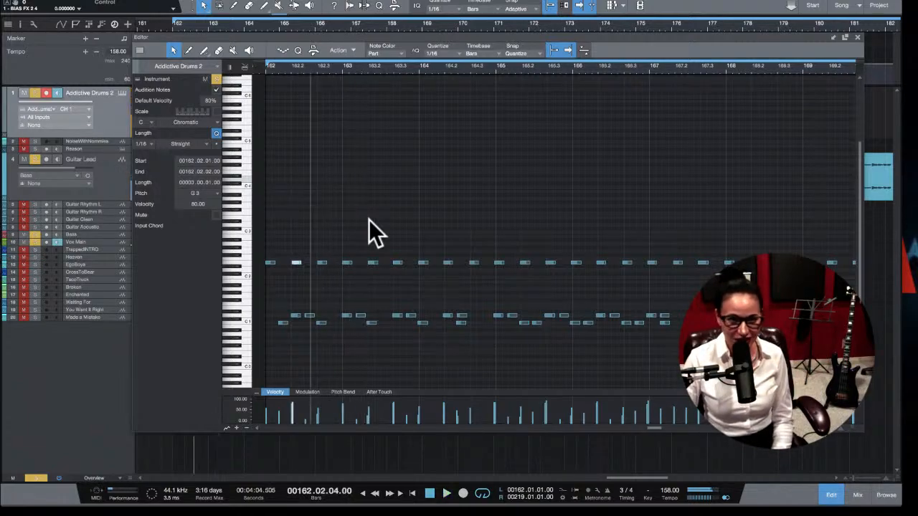
scroll(309, 267, left, 5)
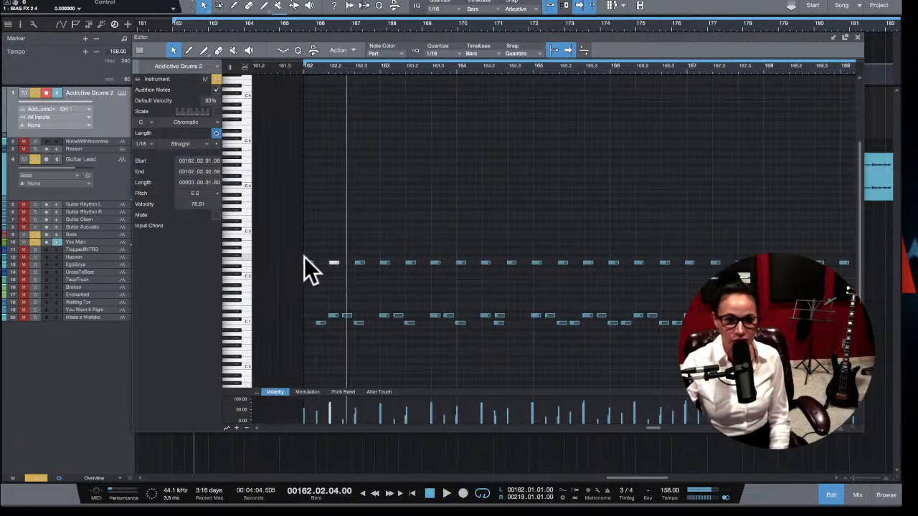
Step: Play the opening of the drum part from bar 162 several times to check the kick and snare pattern
key(space)
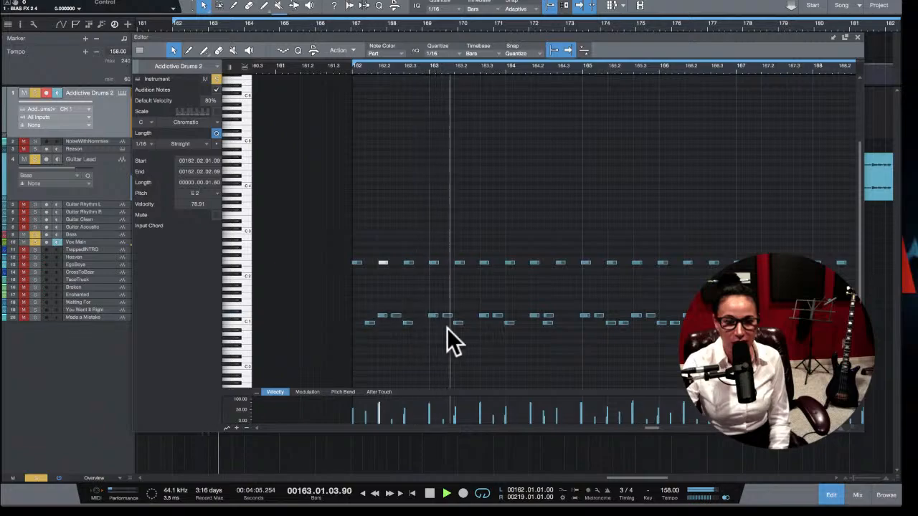
key(space)
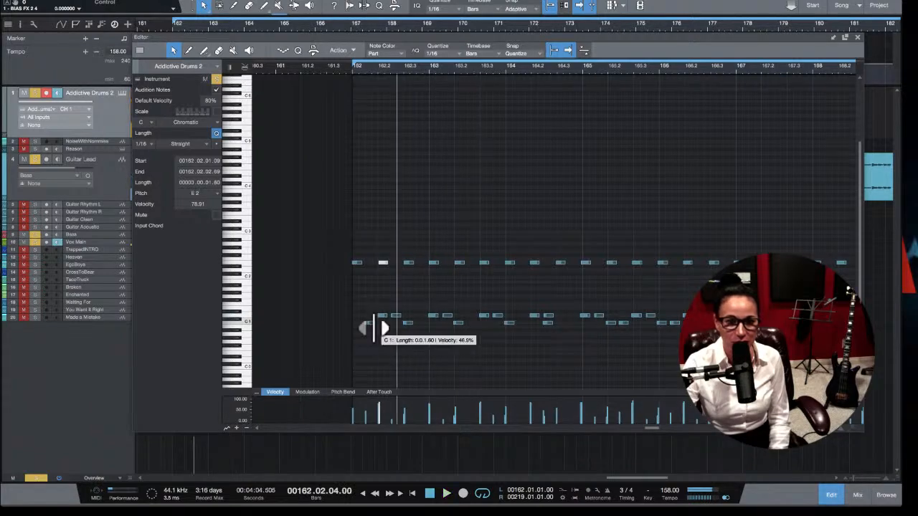
click(361, 67)
key(space)
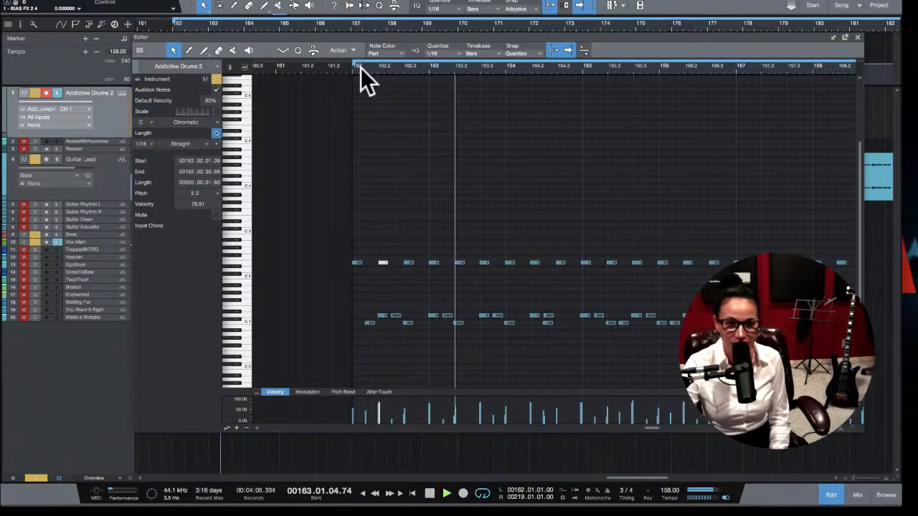
key(space)
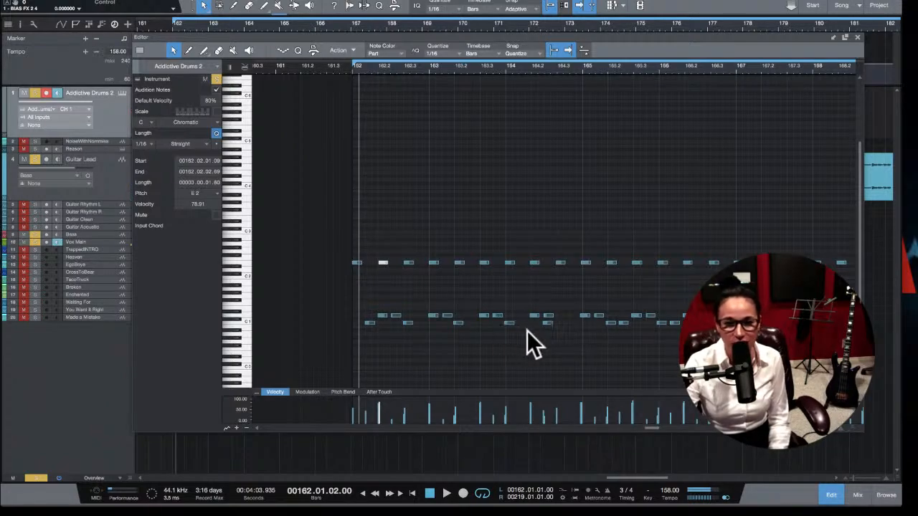
key(space)
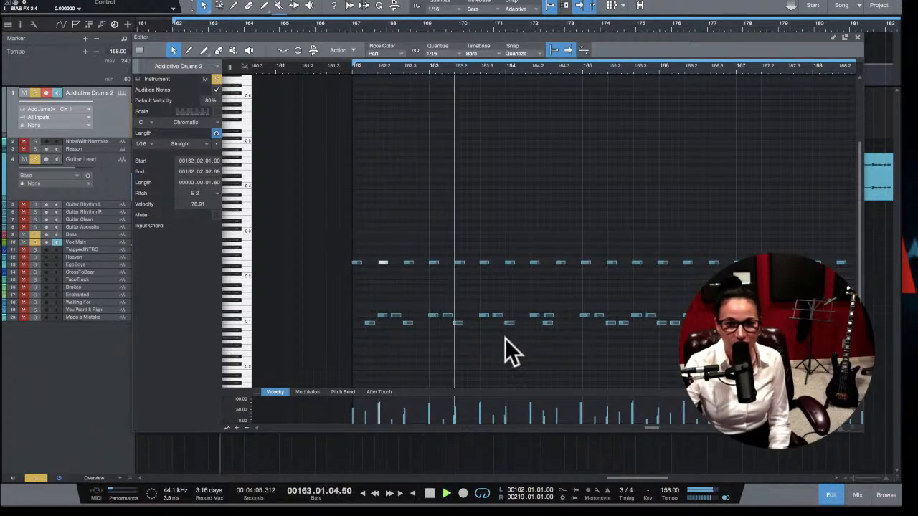
key(space)
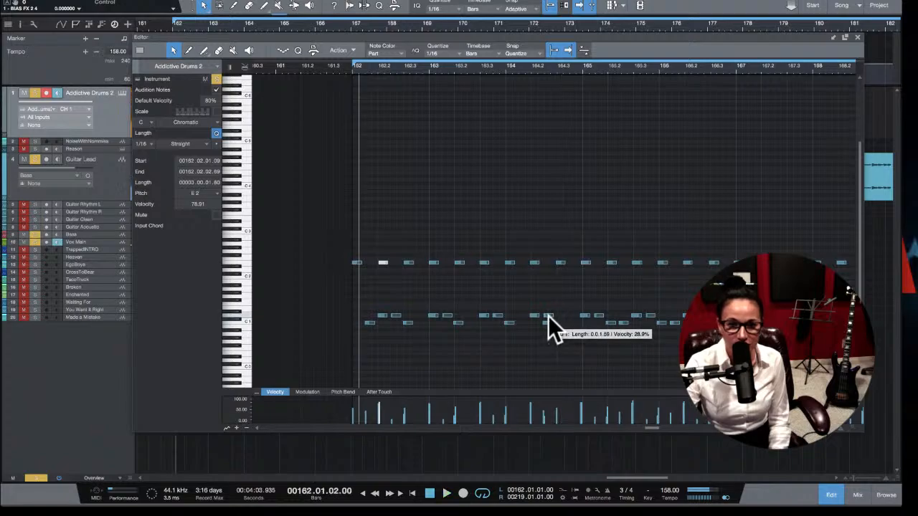
Step: Replace the quiet D 1 note late in beat two of bar 164 with an 80% velocity one and delete the C 1 note beneath it
click(547, 316)
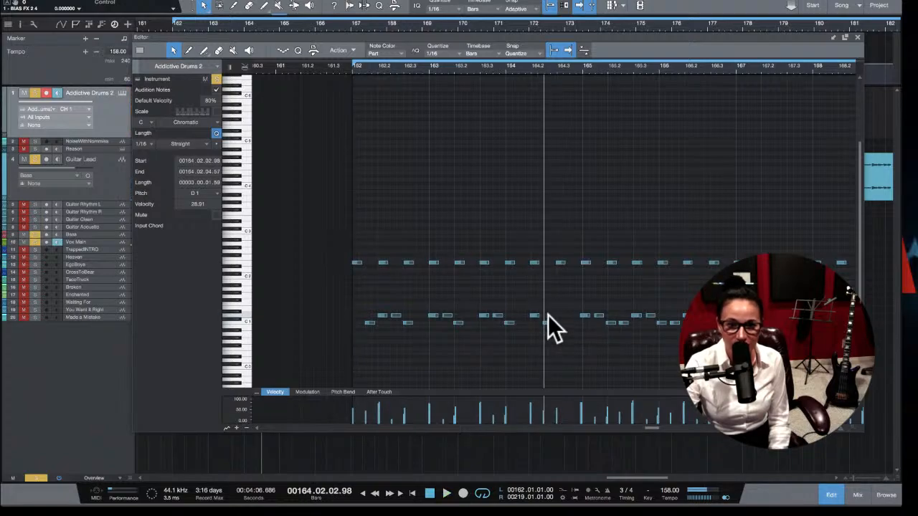
click(546, 321)
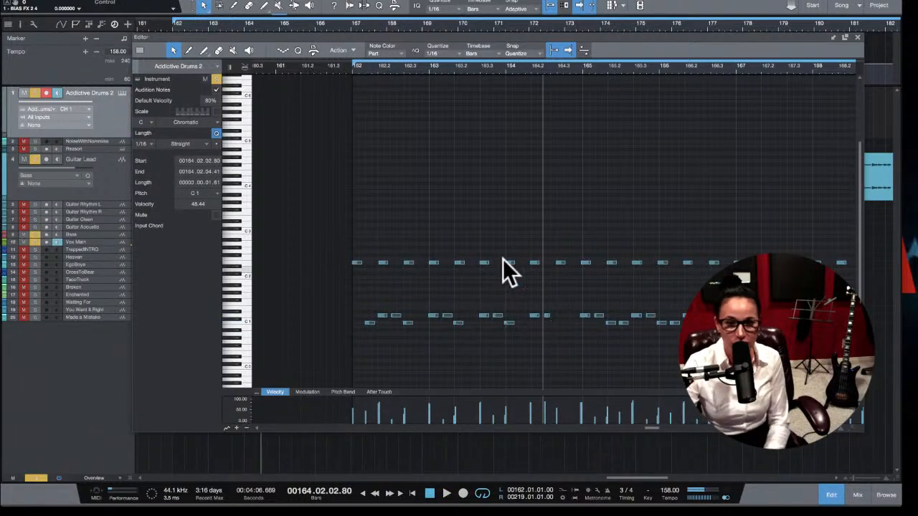
key(space)
key(space)
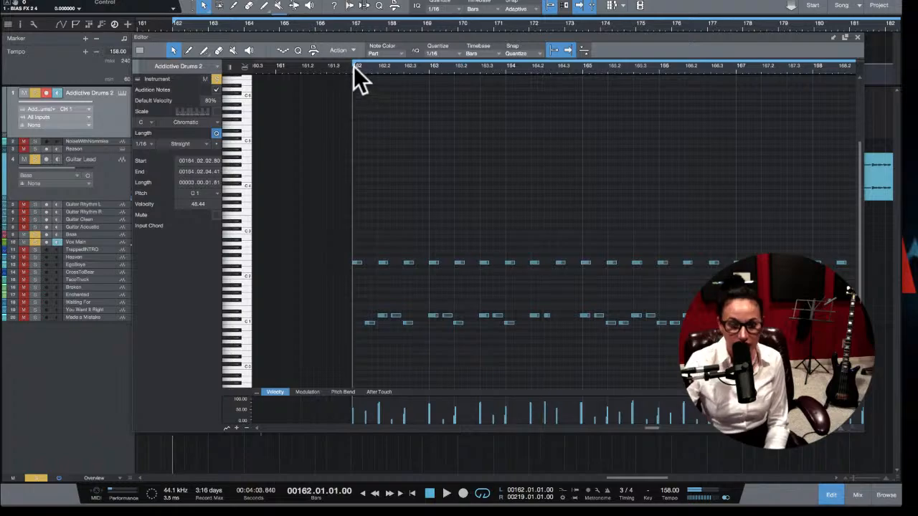
Step: Audition the edited drum pattern repeatedly from bar 162 with the notes enlarged for inspection
key(e)
key(e)
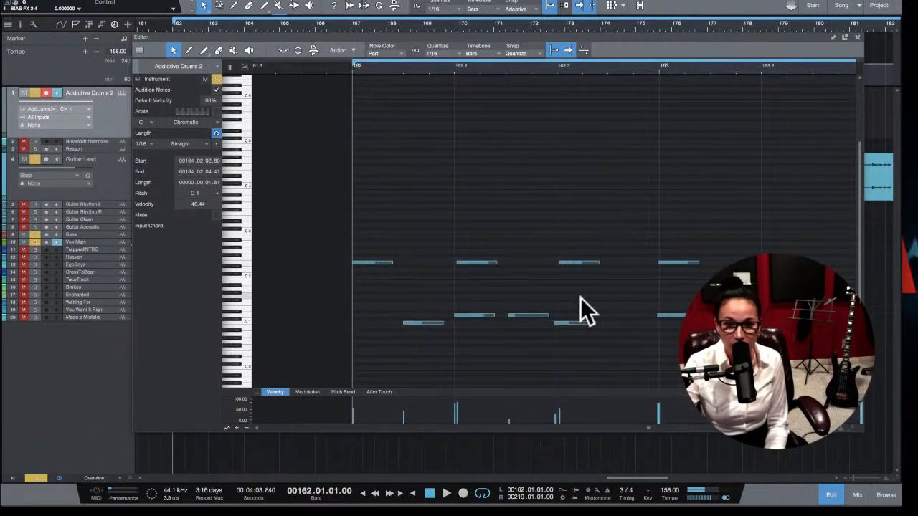
scroll(621, 317, right, 2)
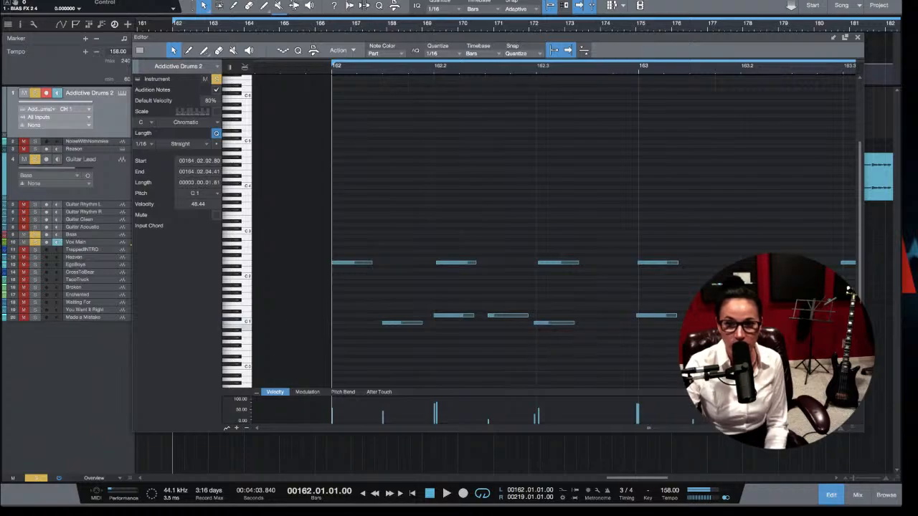
scroll(555, 289, right, 2)
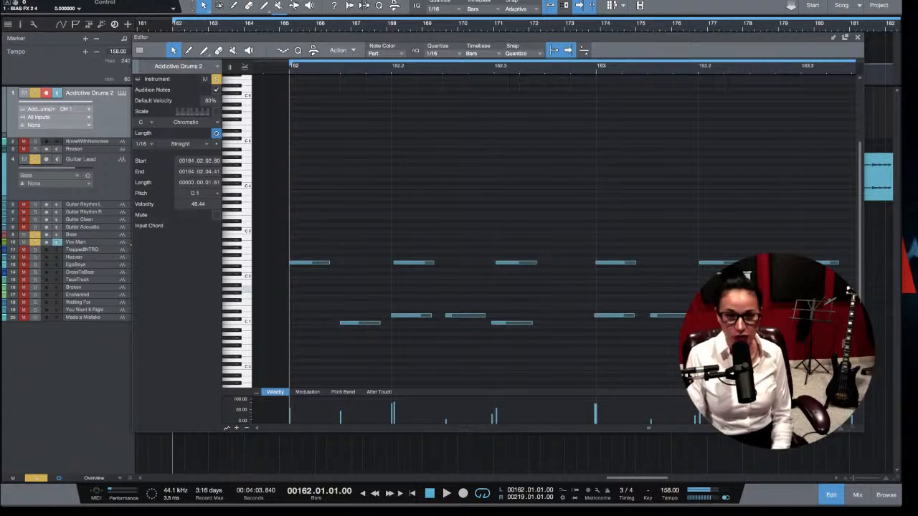
key(w)
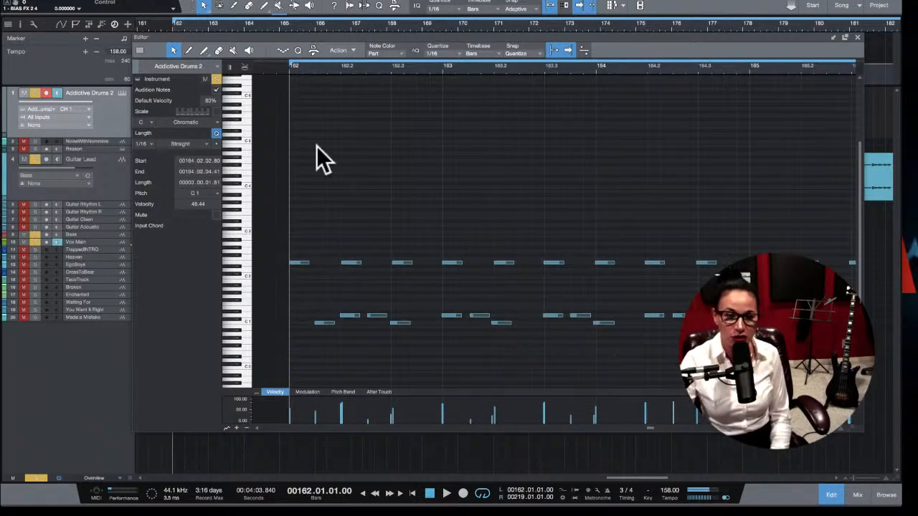
key(space)
click(293, 67)
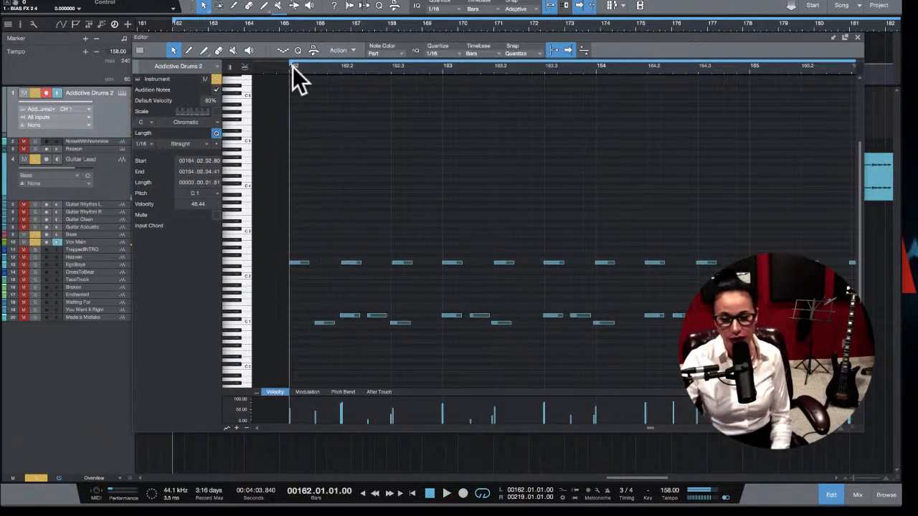
key(space)
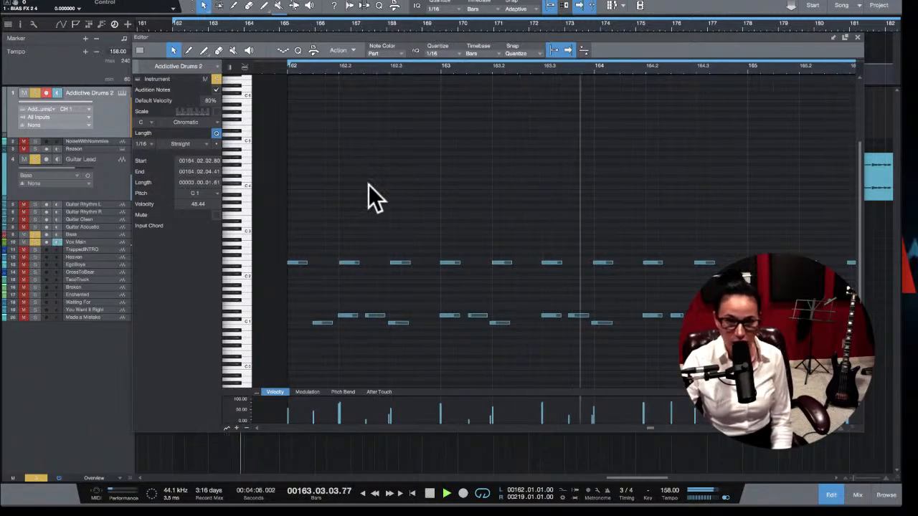
key(space)
key(space)
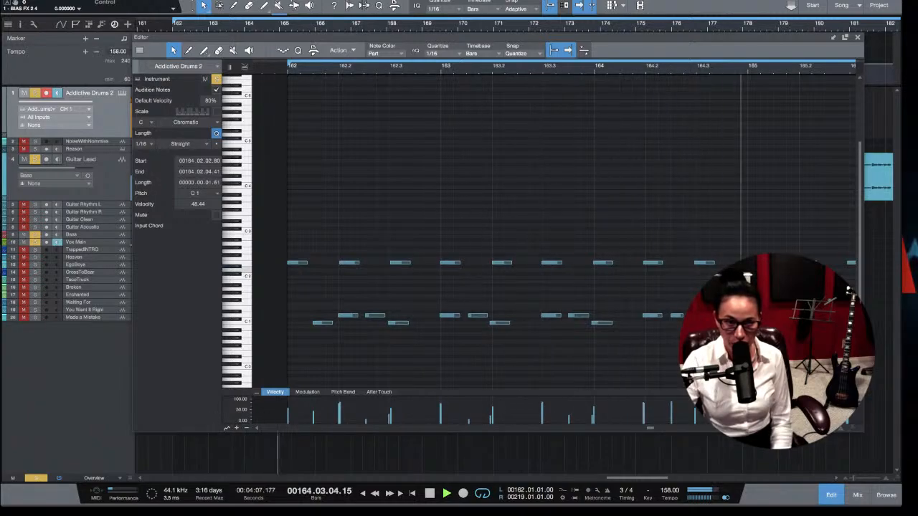
key(space)
key(space)
key(space)
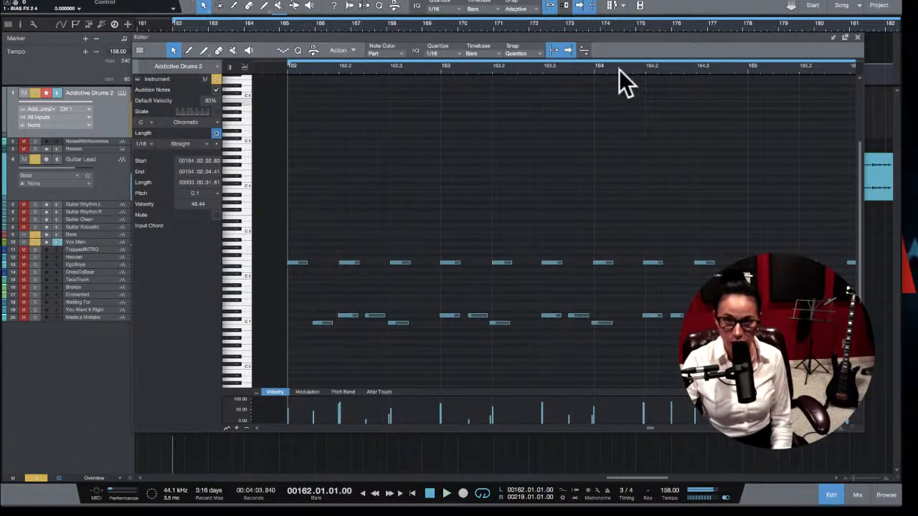
Step: Play from the start of bar 164 to check the D 1 hit in its second beat
click(612, 68)
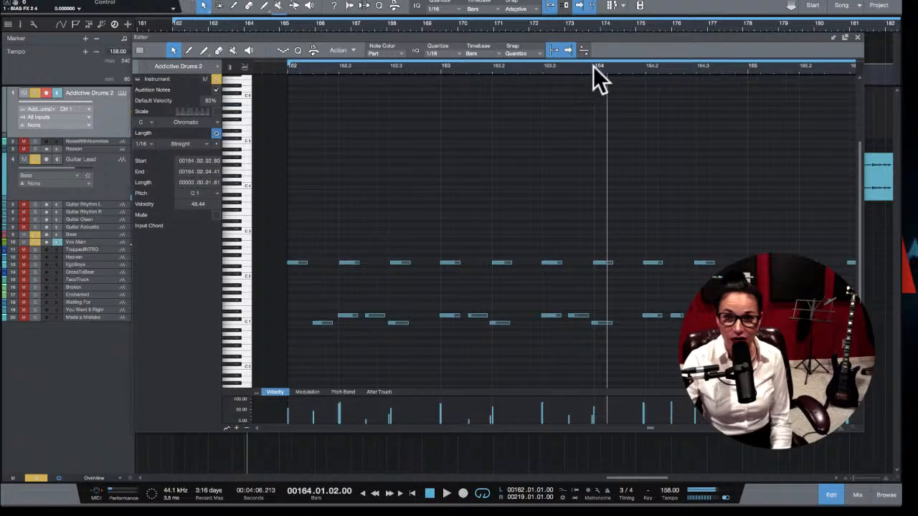
click(594, 66)
key(space)
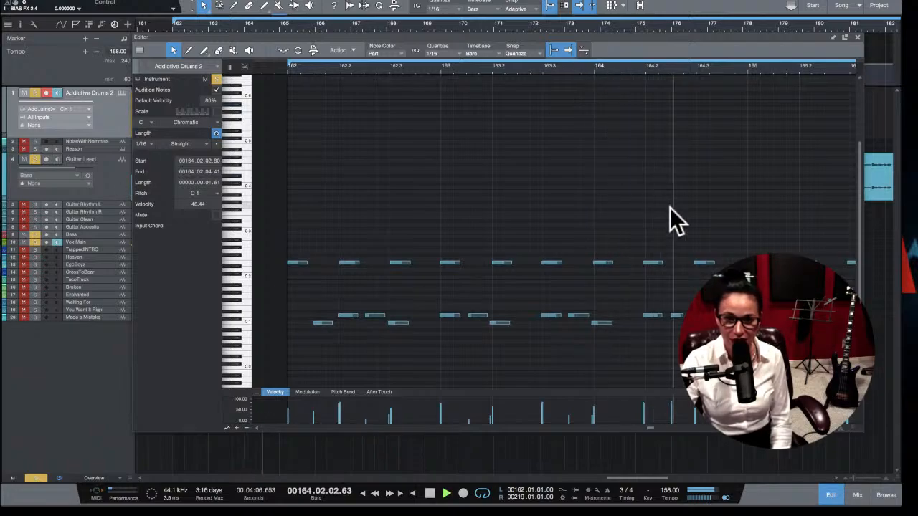
key(space)
Step: Try moving the D 1 note late in beat two of bar 164 to 164.3, and audition from 163.3
click(676, 315)
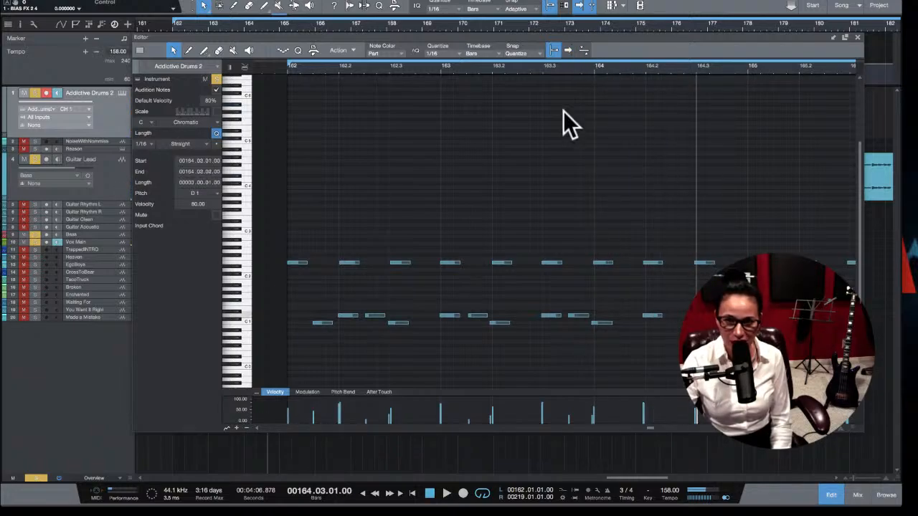
click(542, 71)
key(space)
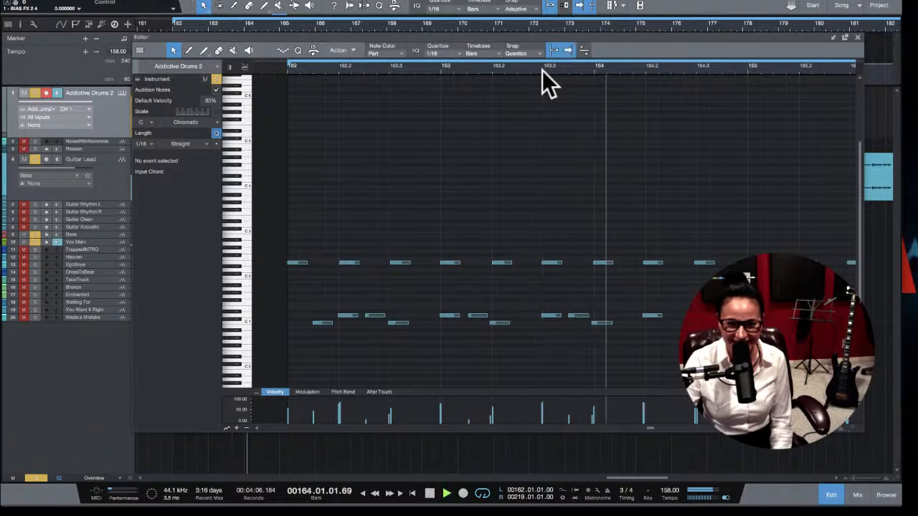
key(space)
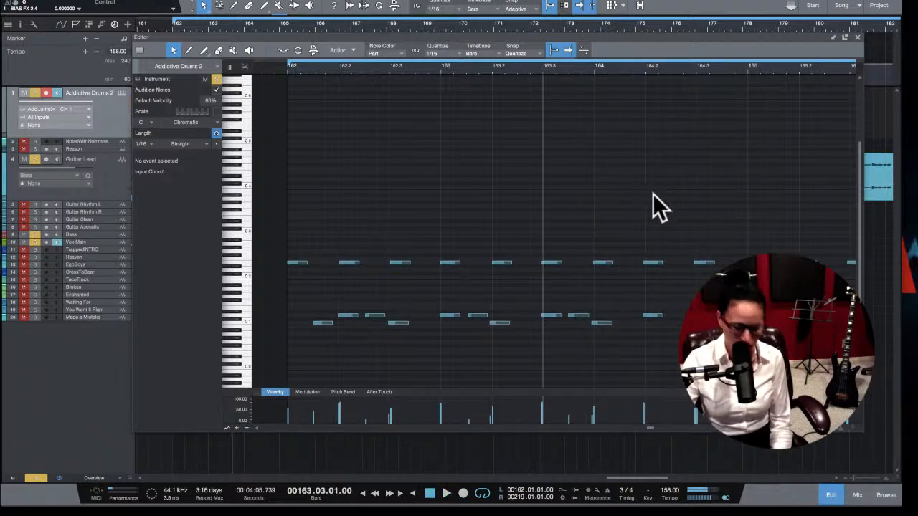
key(space)
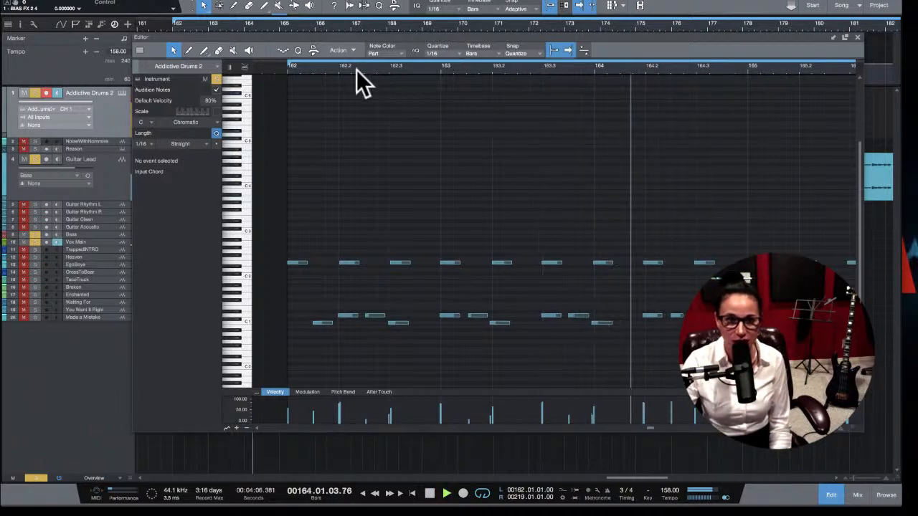
key(space)
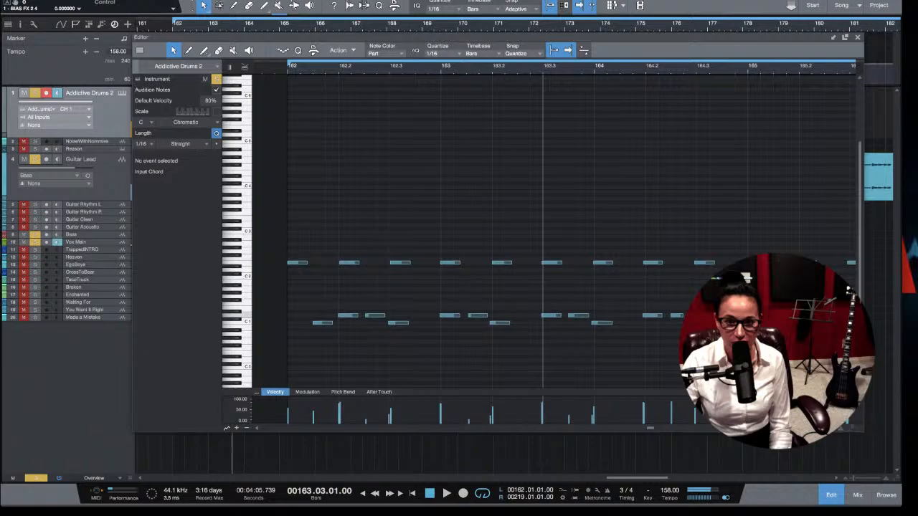
Step: Try D 1 notes at 164.03.01.00 and 164.03.02.00 with 80% velocity, and audition them from 163.3
double_click(676, 316)
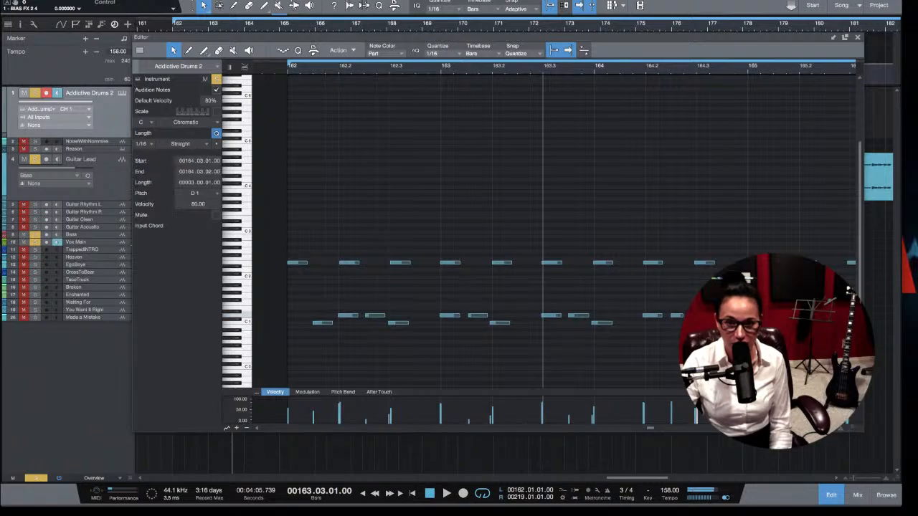
double_click(712, 316)
key(space)
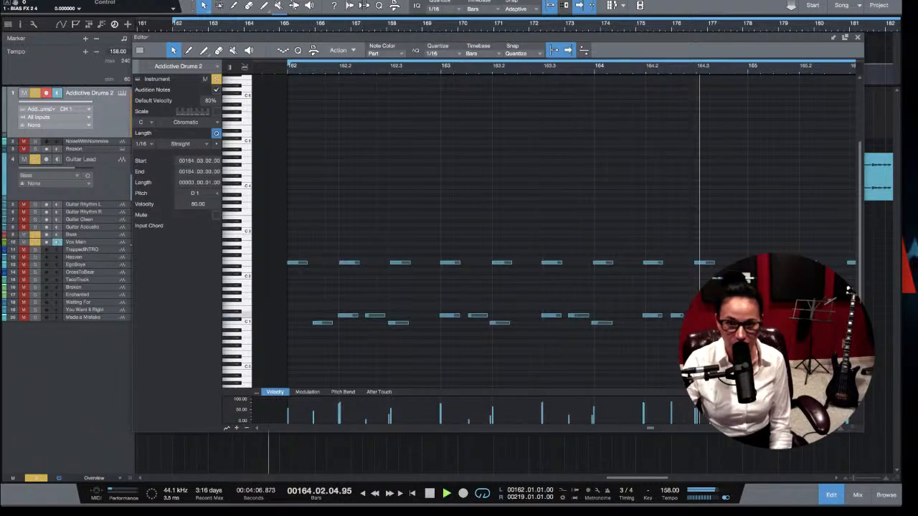
key(space)
Step: Remove the two added D 1 notes and the one late in beat two of bar 164, and play from bar 162
double_click(712, 315)
key(space)
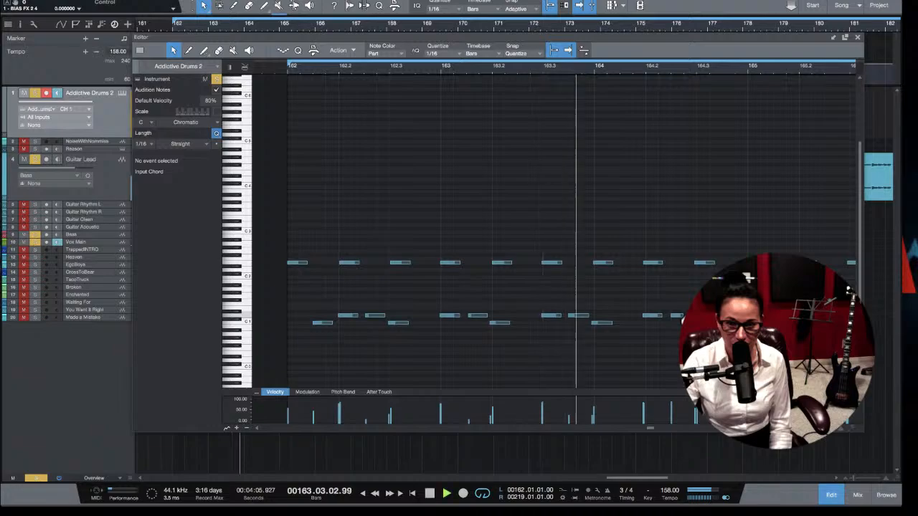
double_click(700, 315)
click(676, 316)
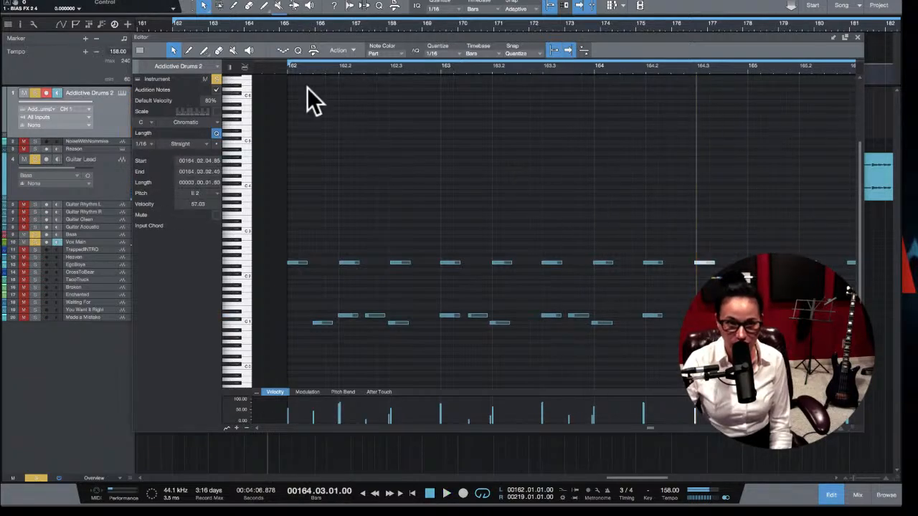
click(286, 66)
key(space)
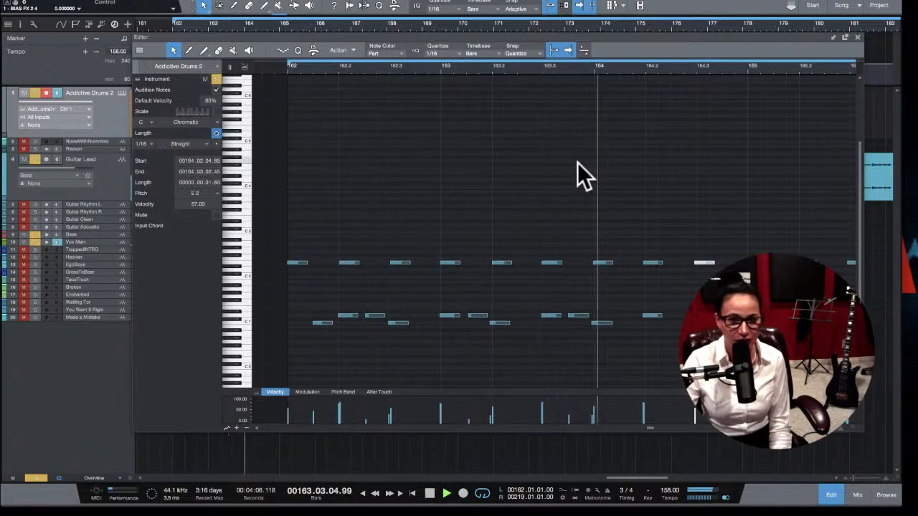
key(space)
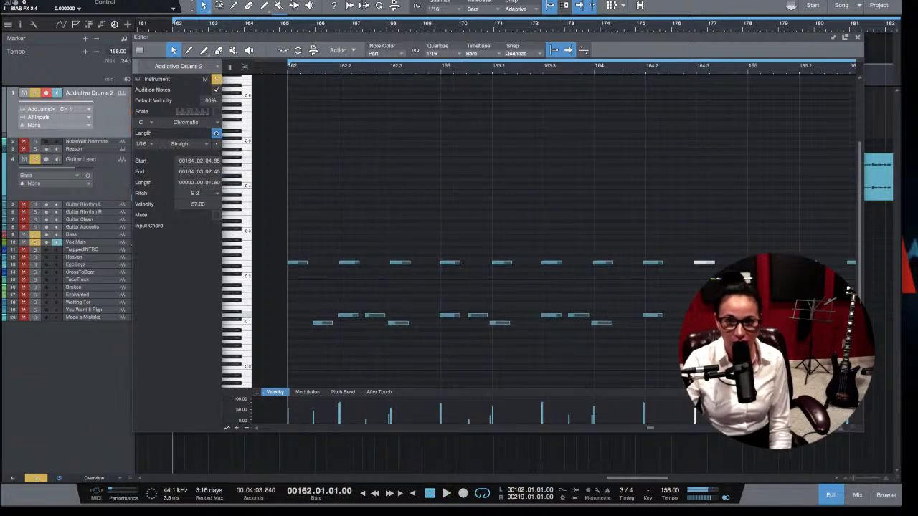
Step: Add a D 1 note with 80% velocity at 164.03.02.00 and play from 164.3
double_click(714, 315)
click(696, 67)
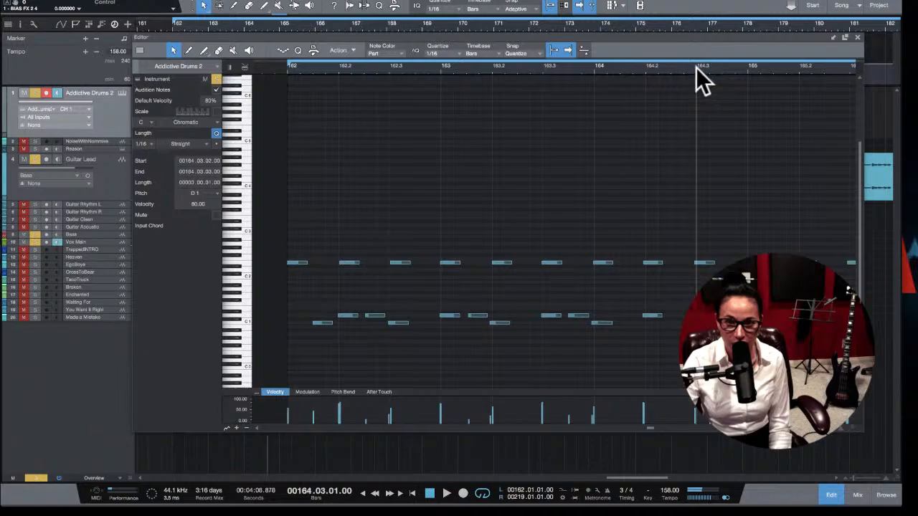
key(space)
key(space)
key(space)
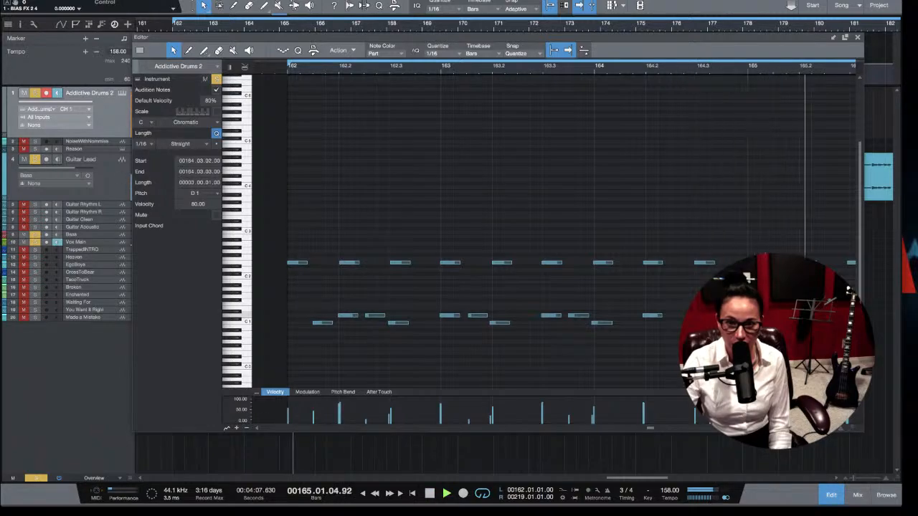
Step: Try moving the added D 1 note to 164.03.01.00, and audition it from 164.3 and 164.2
key(space)
key(alt+Left)
key(space)
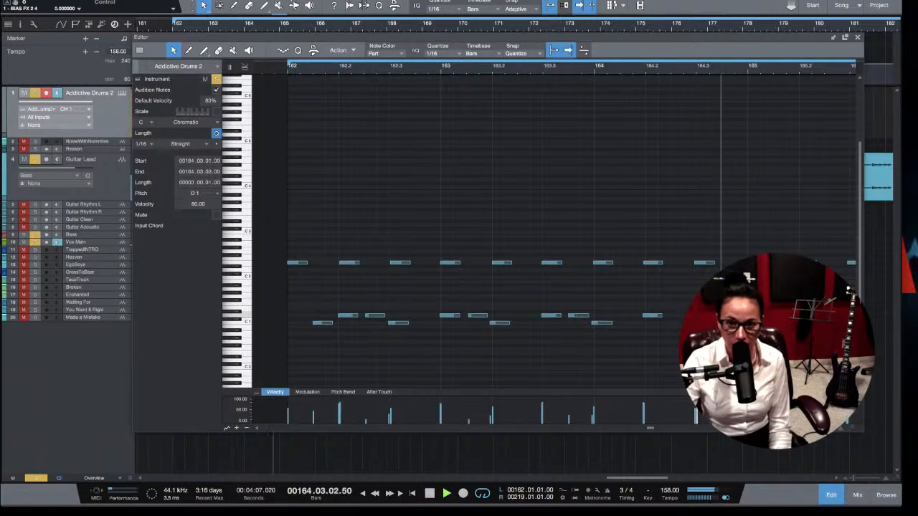
key(space)
click(643, 64)
key(space)
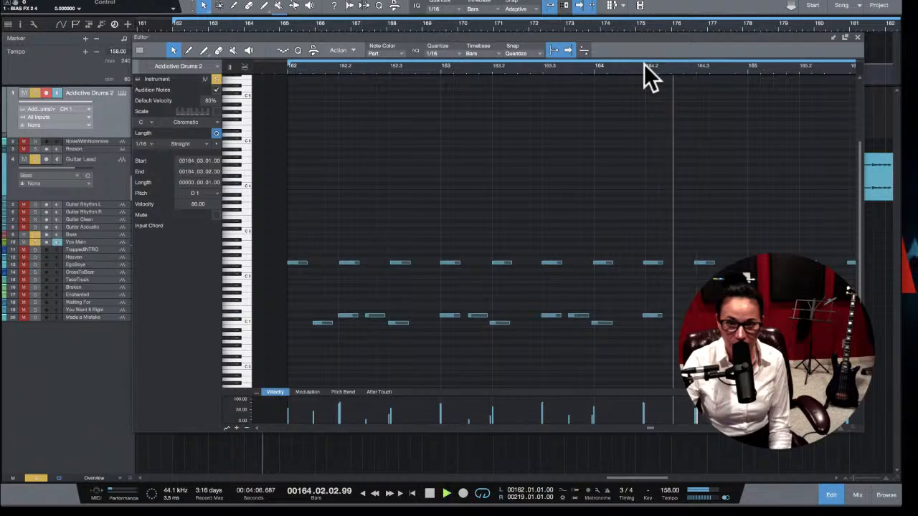
key(space)
key(space)
key(space)
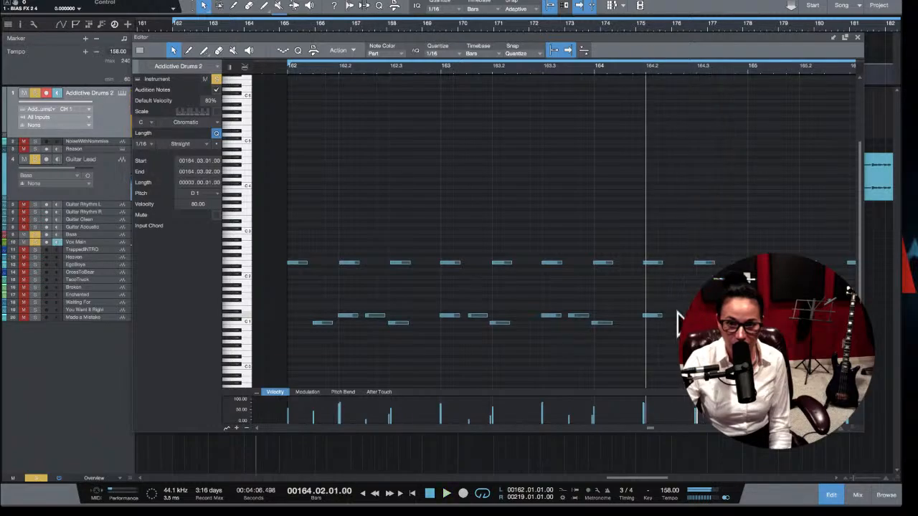
Step: Try replacing the D 1 note at beat two of bar 164 with one at 164.02.03.00, and audition from beat two
click(656, 315)
key(Left)
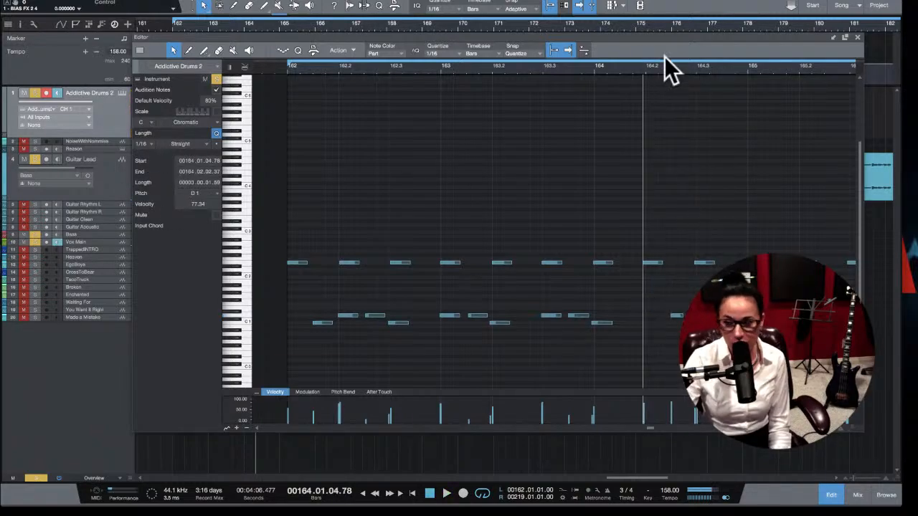
key(space)
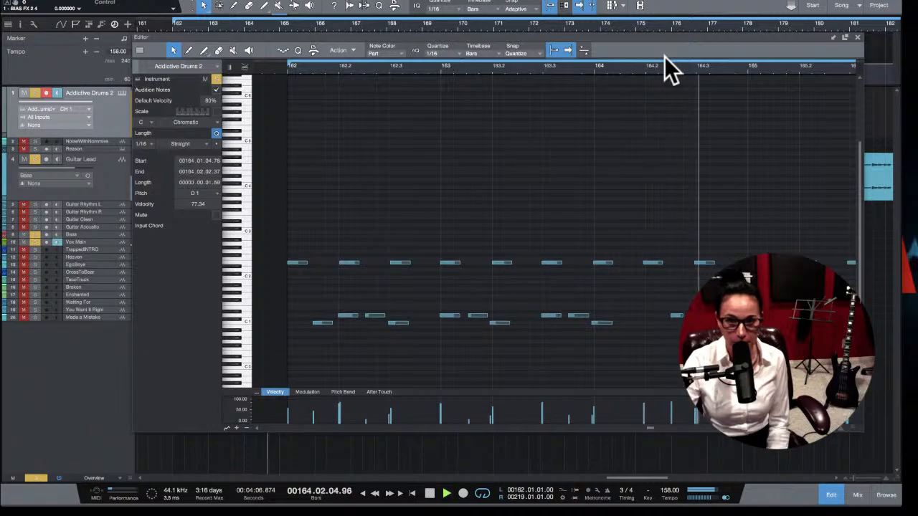
key(space)
key(space)
key(space)
Step: Try the D 1 hit at 164.02.02.00 with 80% velocity instead, and audition it from late in bar 163
click(667, 316)
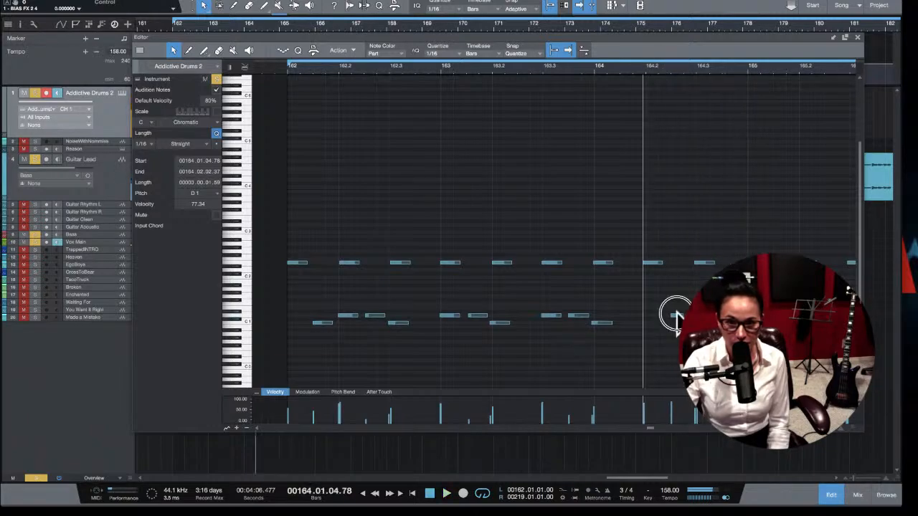
key(space)
key(space)
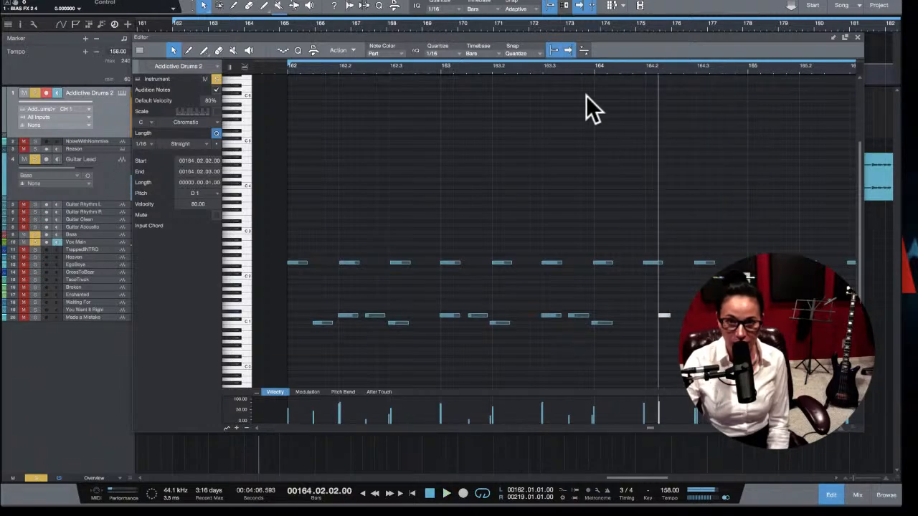
click(578, 68)
key(space)
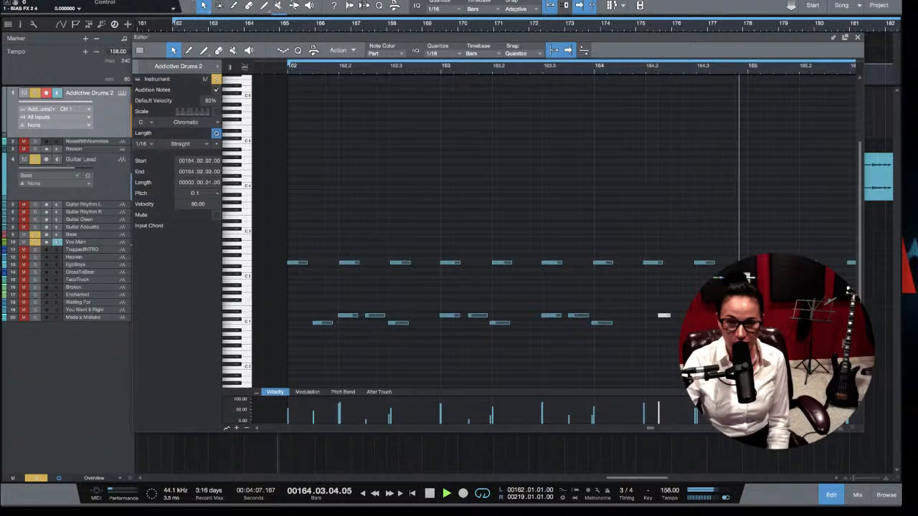
Step: Remove the D 1 notes at 164.02.02.00 and 164.03.01.00, and play from beat two of bar 164
key(space)
double_click(700, 315)
double_click(668, 314)
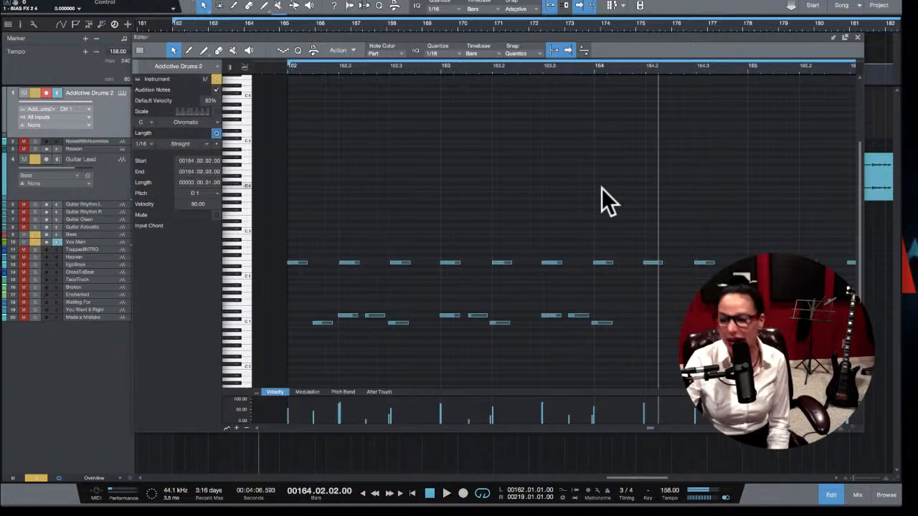
key(space)
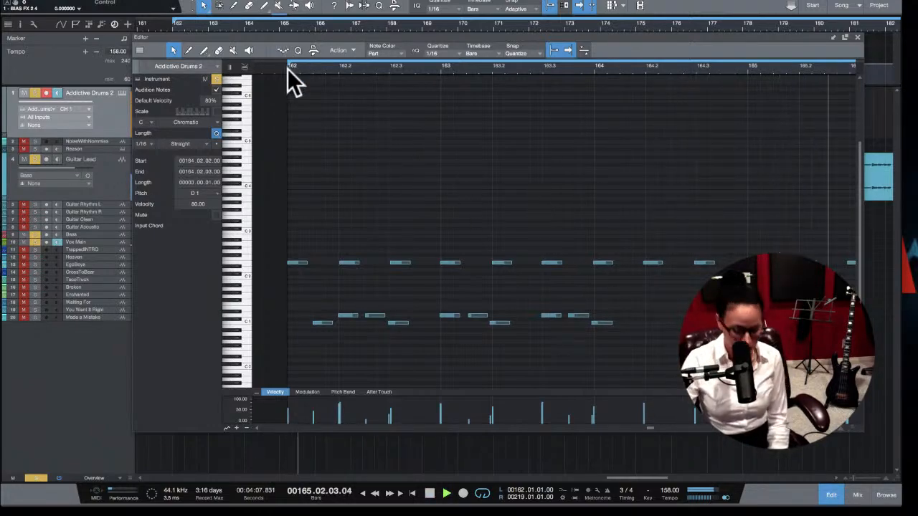
key(space)
Step: Undo the edits to the bar 164 hits and the earlier removal of the notes around G 3 in bars 162 and 163
key(super+z)
key(super+z)
key(super+z)
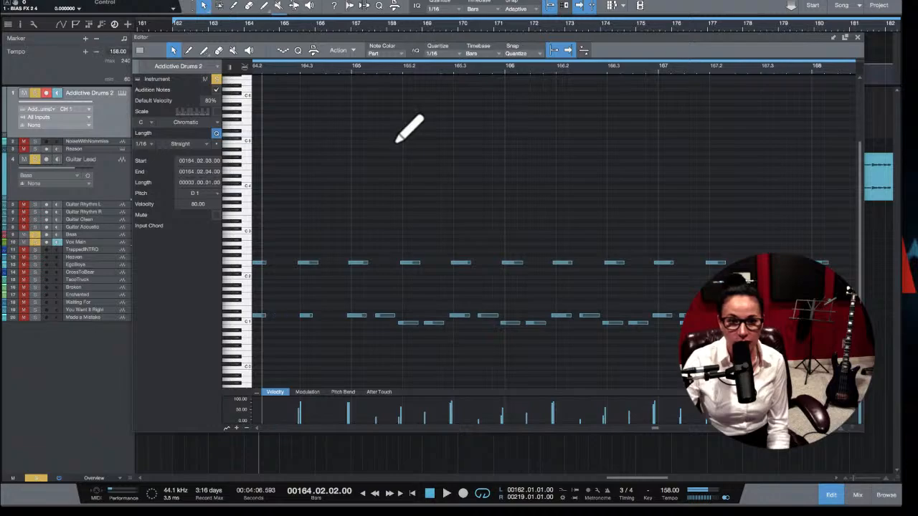
scroll(396, 180, up, 10)
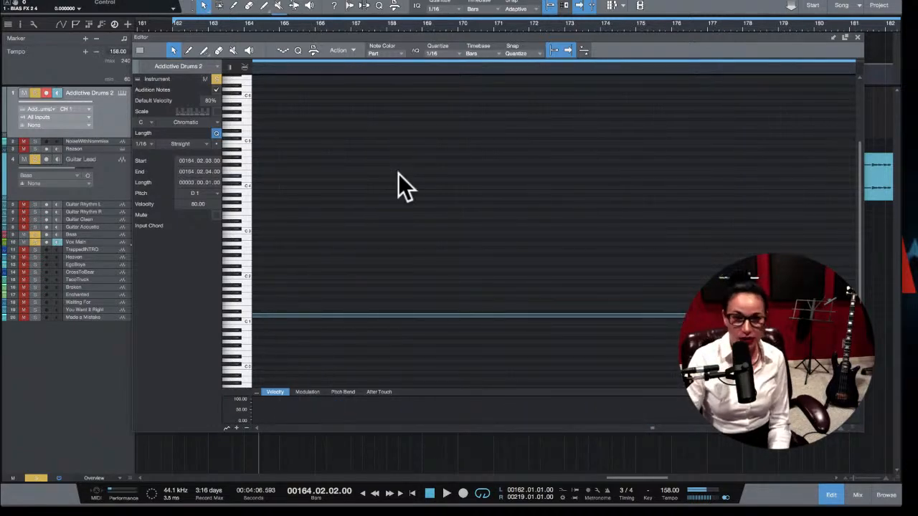
scroll(404, 177, down, 8)
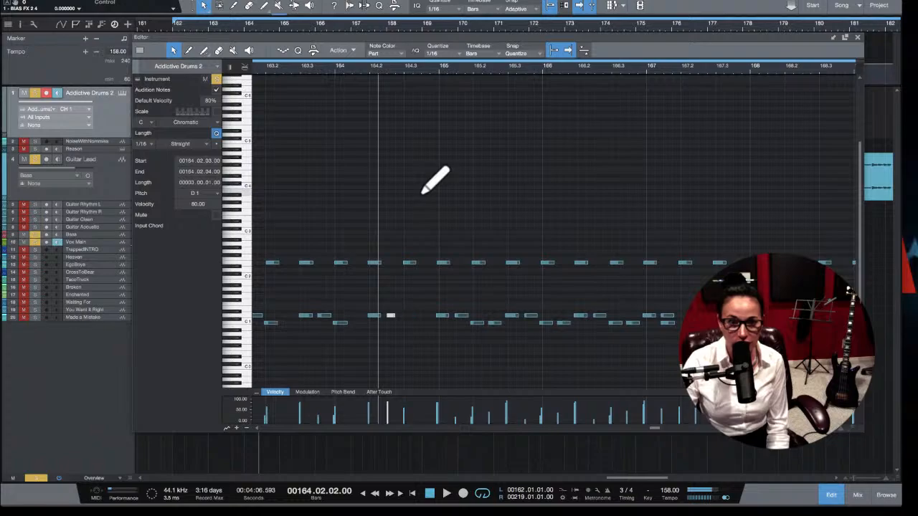
key(super+z)
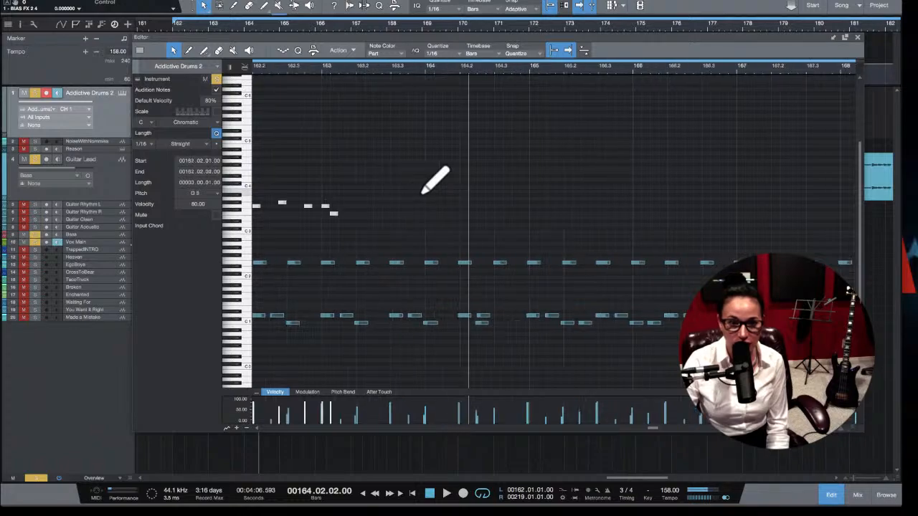
scroll(441, 158, left, 1)
scroll(442, 158, left, 2)
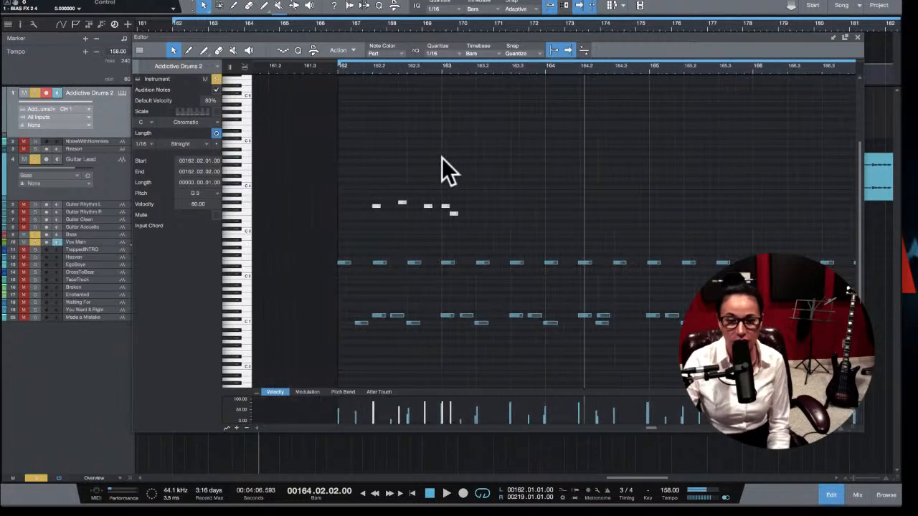
Step: Play briefly from bar 162, and delete the five notes around G 3 in bars 162 and 163
click(343, 69)
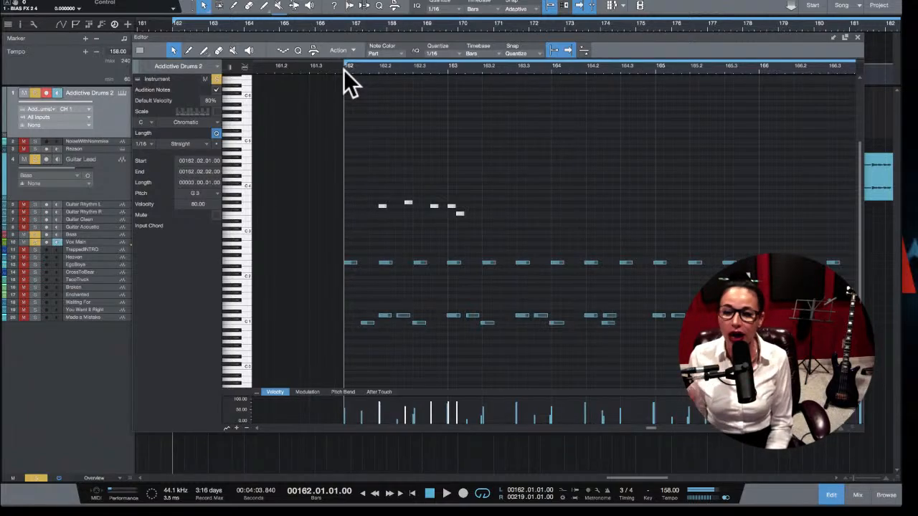
key(space)
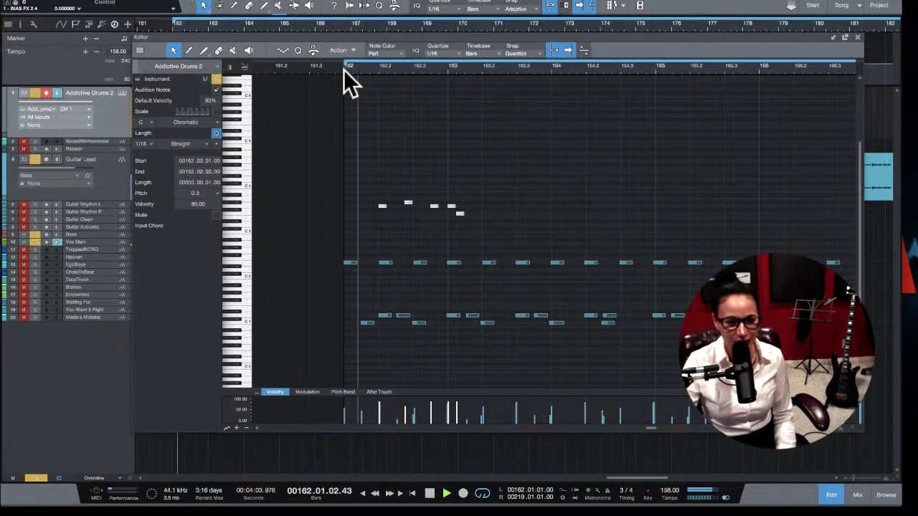
key(space)
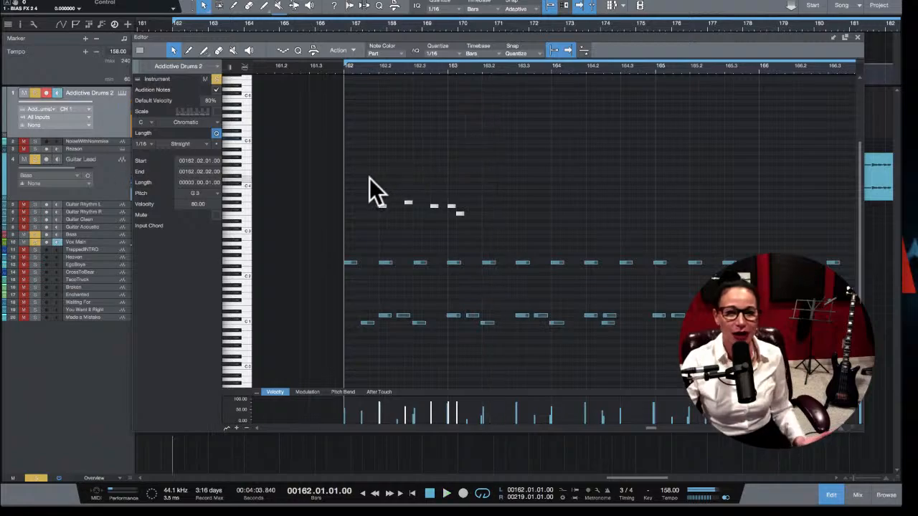
drag(369, 179, 502, 230)
key(Delete)
Step: Audition the drum part repeatedly from bar 162 to check the kick and snare hits through bar 164
key(space)
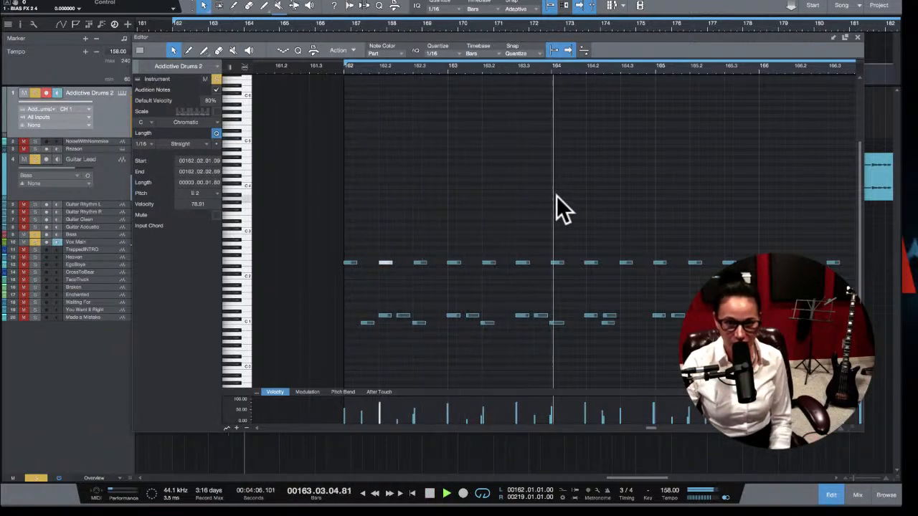
key(space)
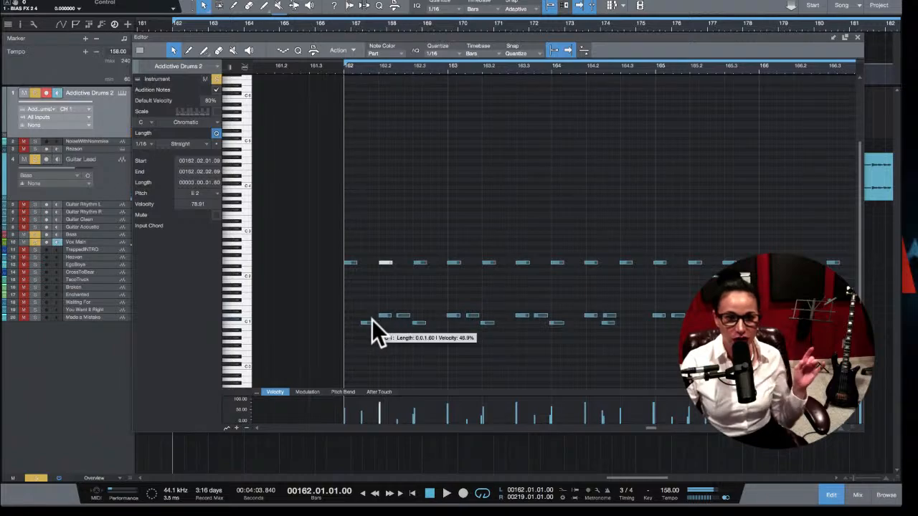
key(space)
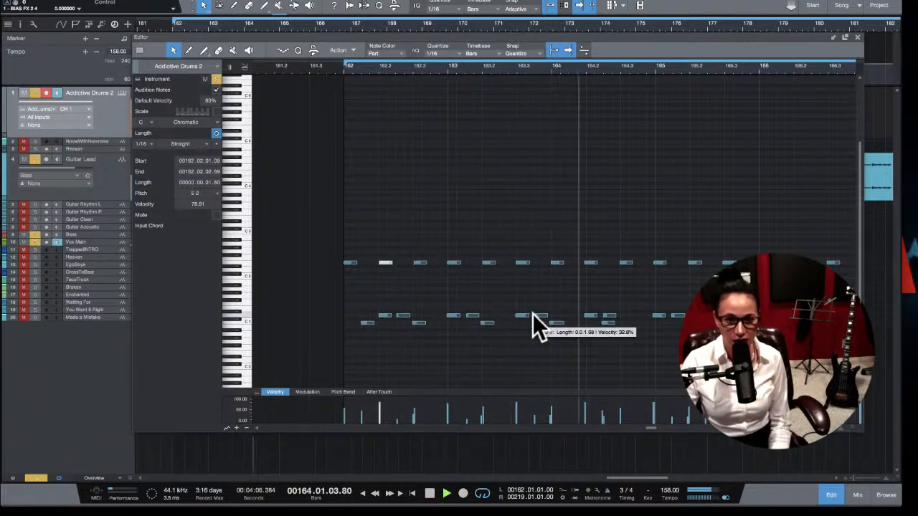
key(space)
key(space)
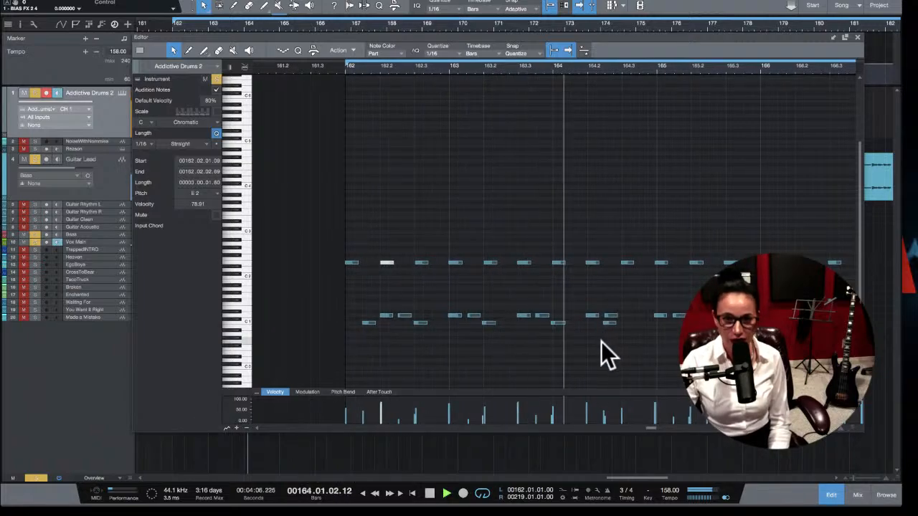
key(space)
key(space)
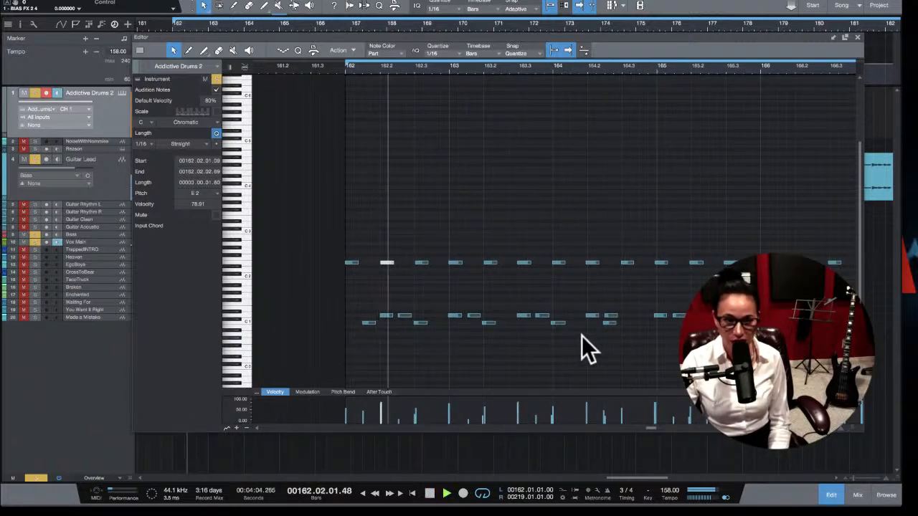
key(space)
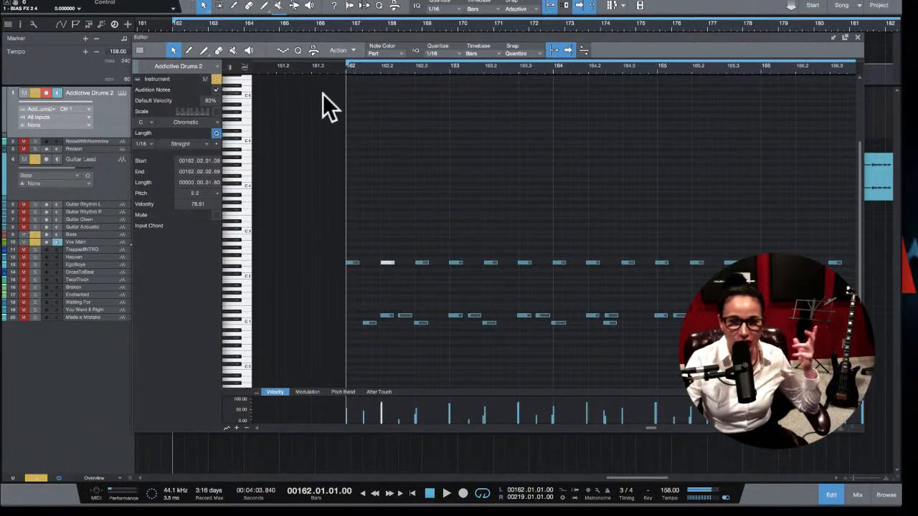
Step: Close the note editor and play the drum part with the guitar from bar 162 in the arrangement
click(857, 37)
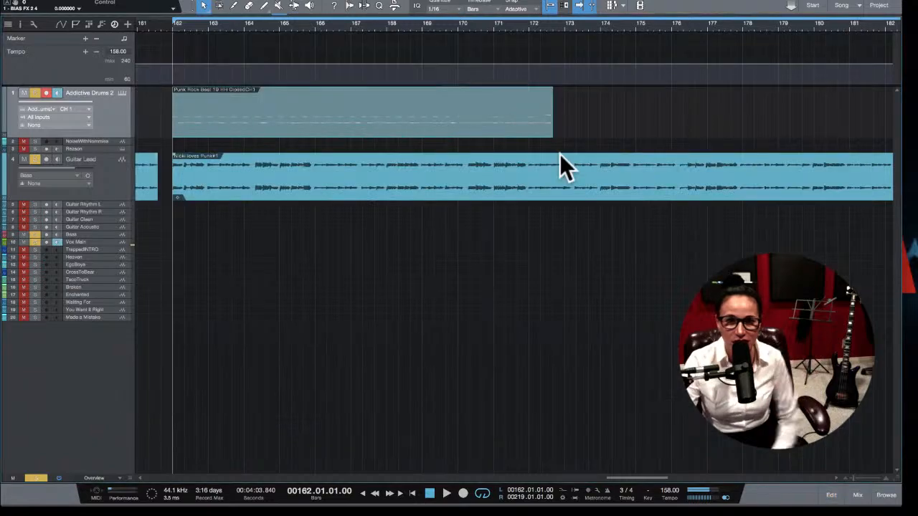
scroll(246, 126, up, 10)
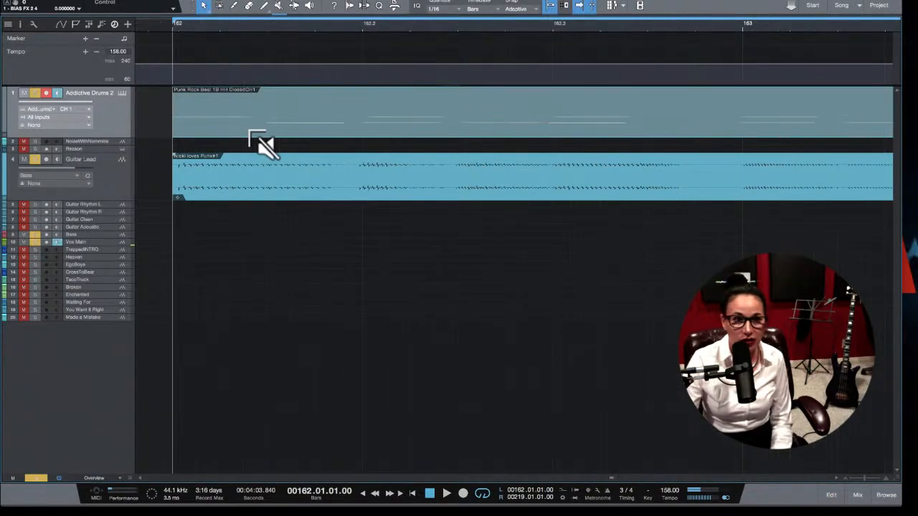
key(space)
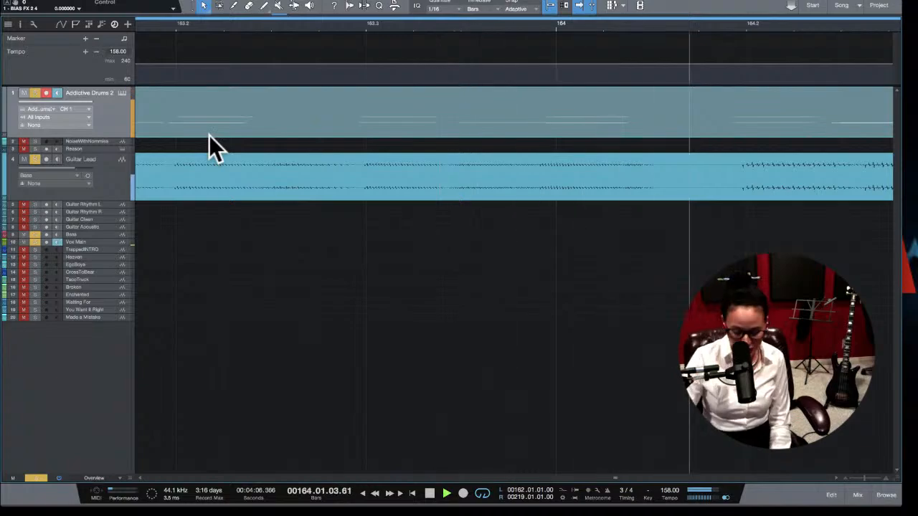
scroll(209, 135, down, 8)
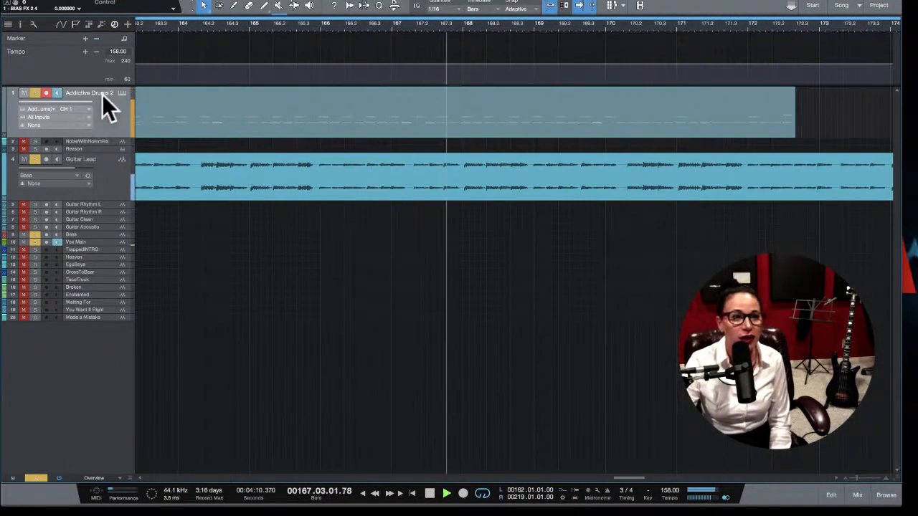
key(space)
Step: Show the Addictive Drums 2 beat browser for the drum track, and close it again
click(122, 92)
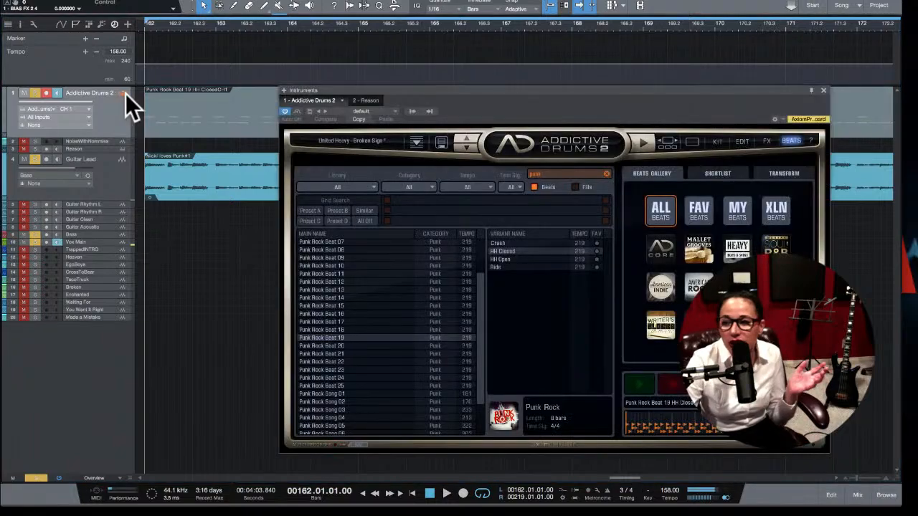
scroll(169, 97, right, 1)
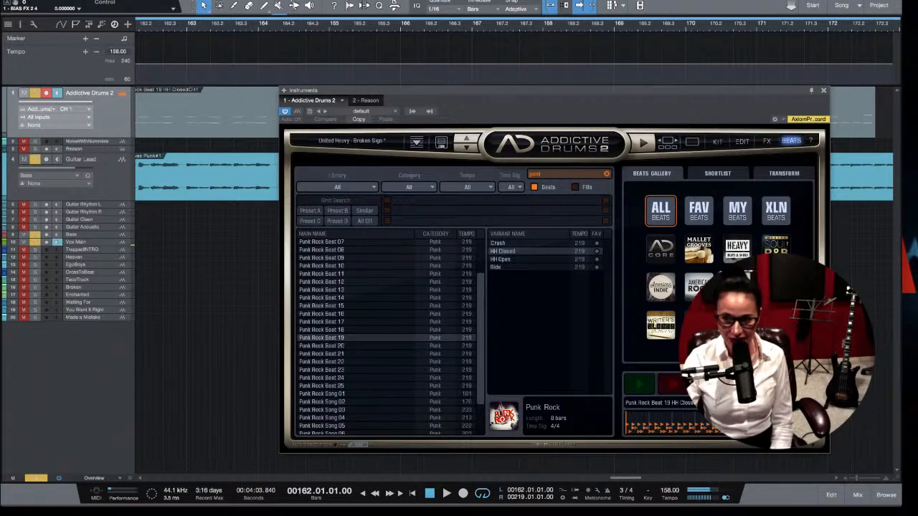
click(824, 91)
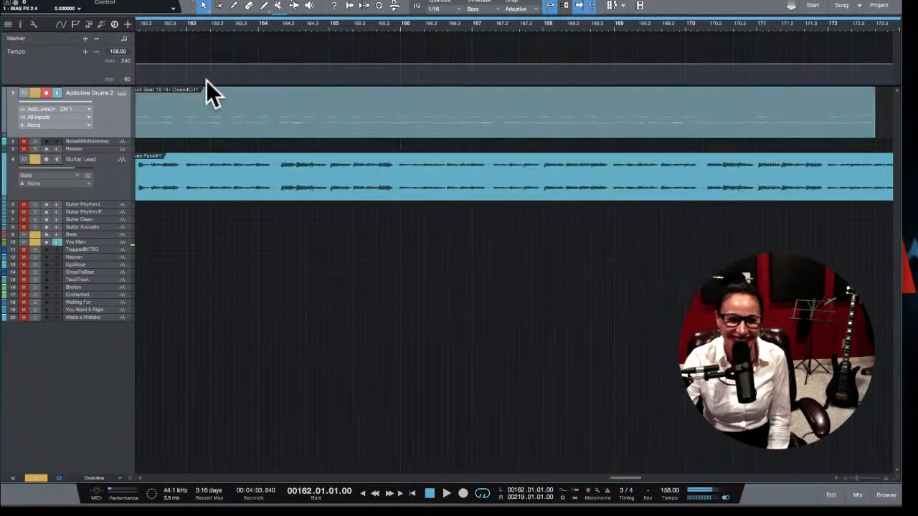
Step: Reopen the Addictive Drums 2 part in the note editor and play it from bar 162
double_click(173, 129)
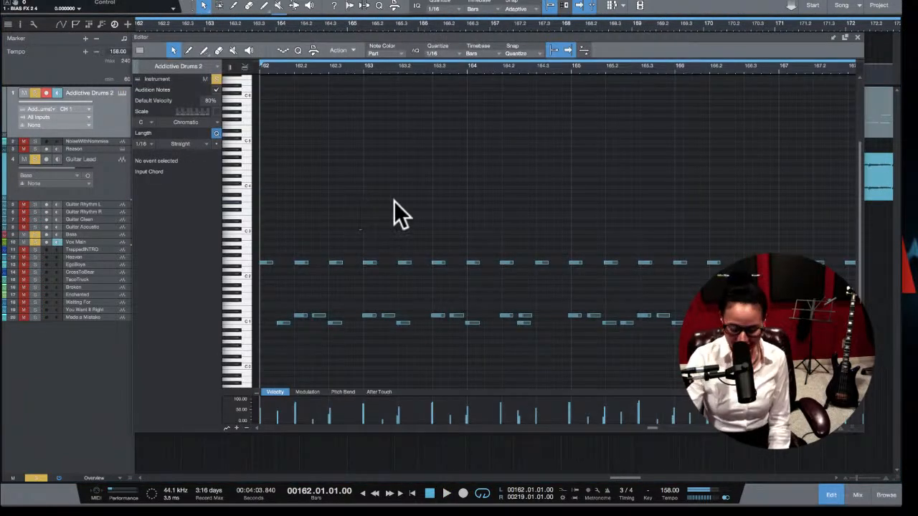
key(space)
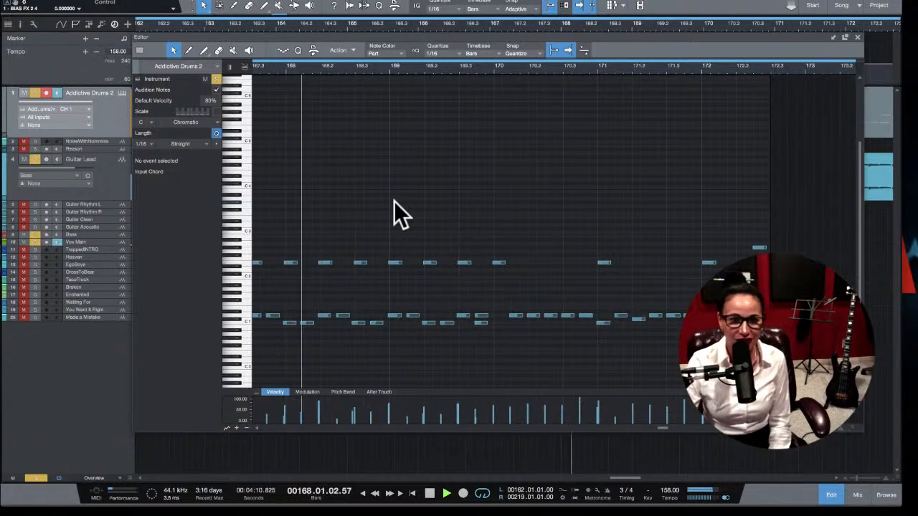
key(space)
Step: Add a note just above C 3 at beat three of bar 164 and a D 3 note at 165.01.03.00 with 80% velocity
scroll(394, 201, down, 1)
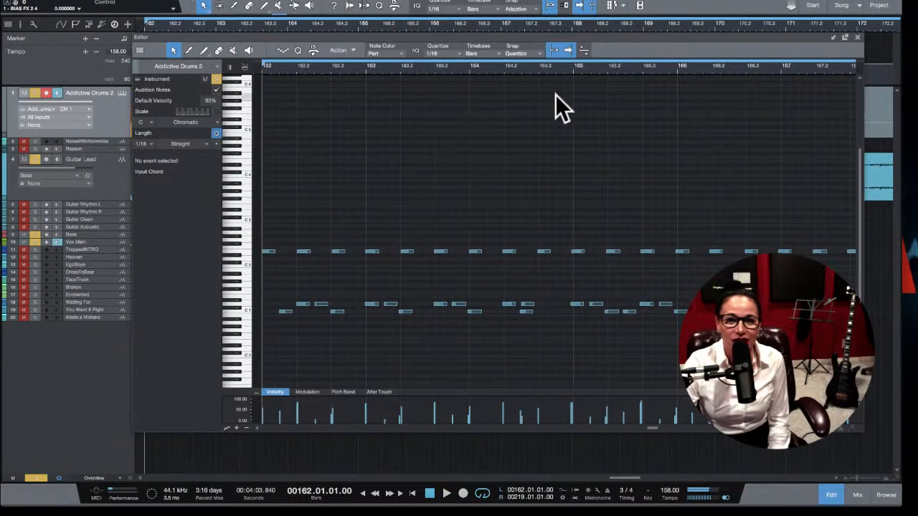
double_click(539, 219)
double_click(589, 213)
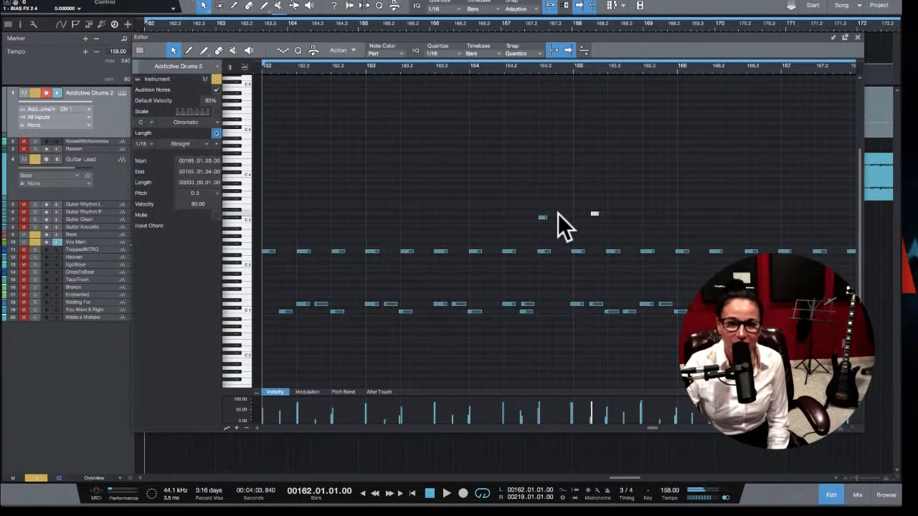
Step: Raise the two added notes to F 4 and G 4, and play them back from about bar 164
drag(543, 217, 544, 157)
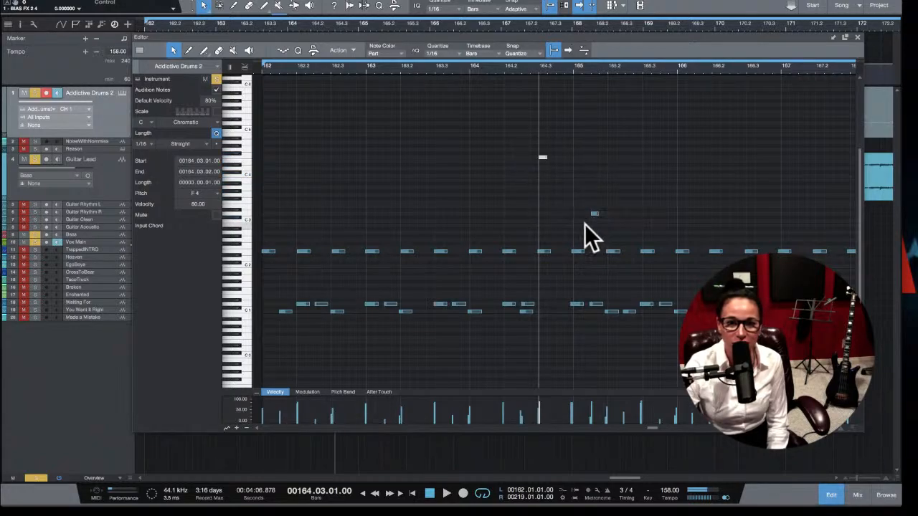
drag(594, 213, 595, 151)
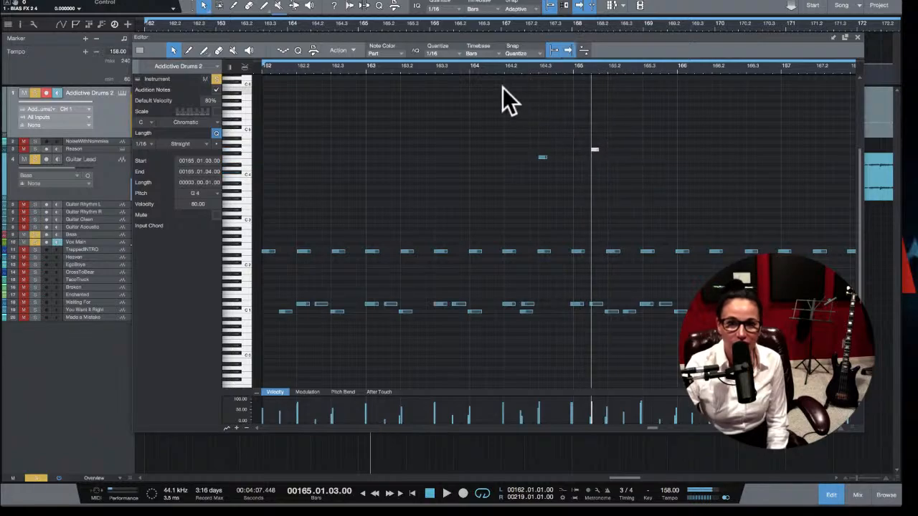
click(472, 68)
scroll(461, 176, up, 1)
scroll(461, 176, up, 1)
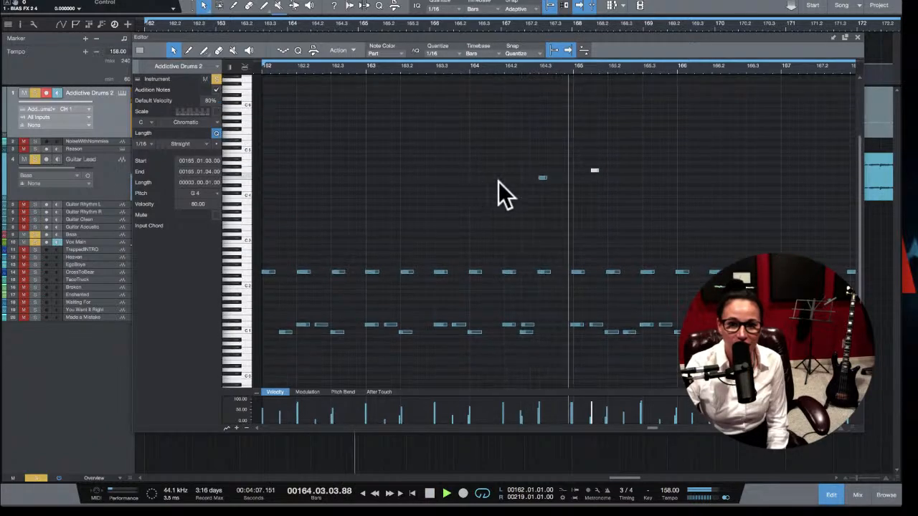
key(space)
Step: Move the F 4 note to 164.02.03.00 and the G 4 note to 165.01.01.00, and audition them from the second half of bar 163
drag(542, 177, 524, 177)
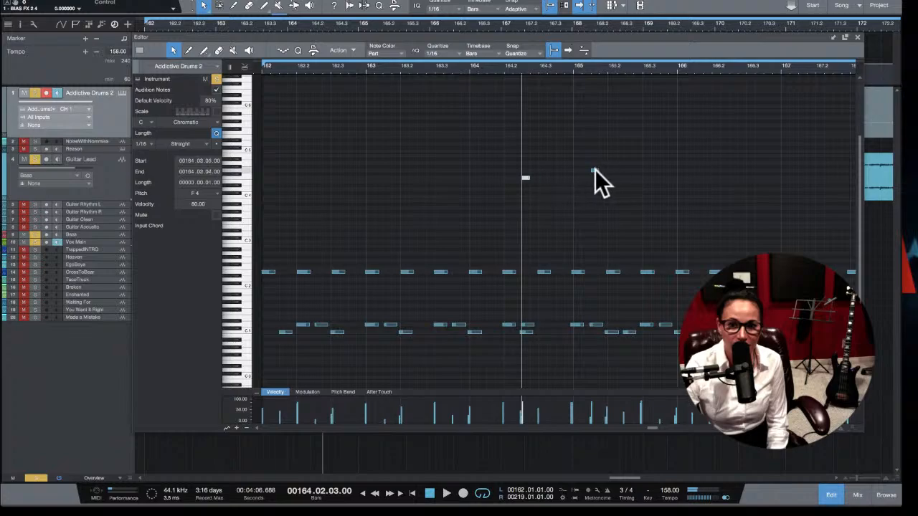
drag(595, 169, 578, 171)
key(space)
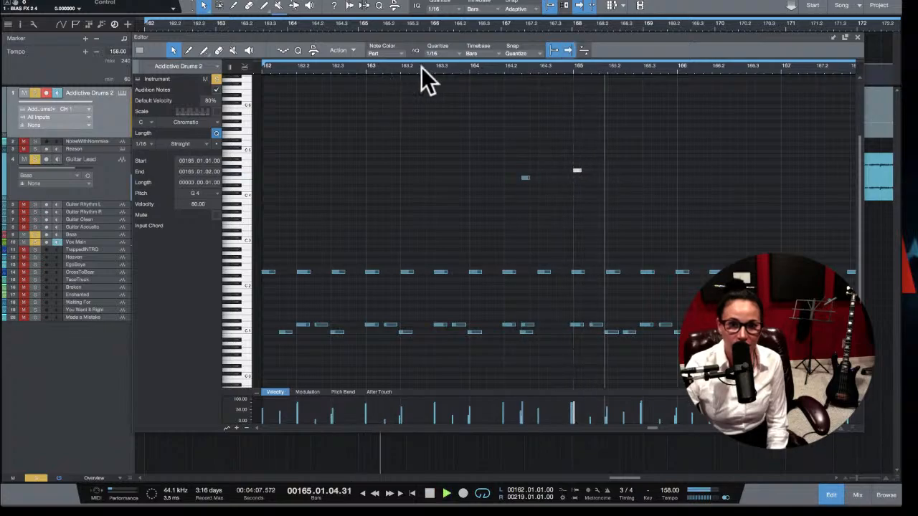
key(space)
click(423, 68)
key(space)
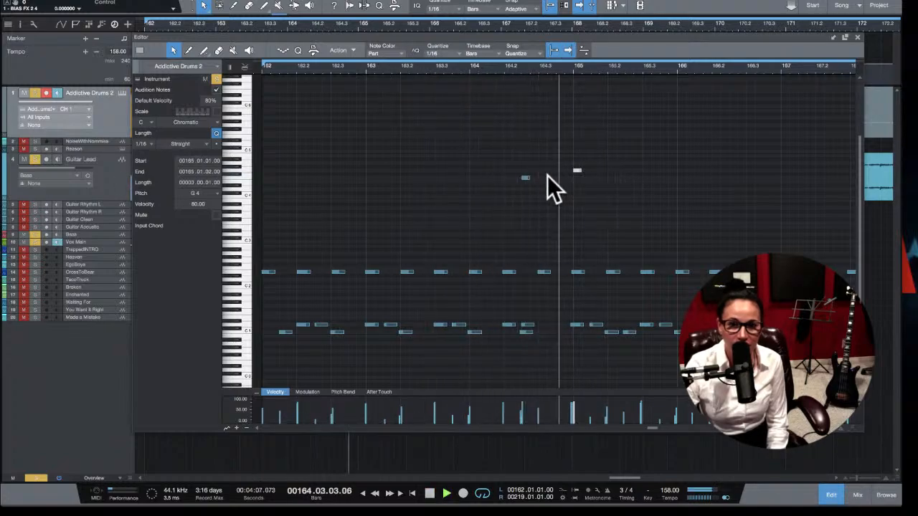
key(space)
Step: Move the G 4 note to 164.03.03.00 and listen from just before bar 164
double_click(576, 169)
key(space)
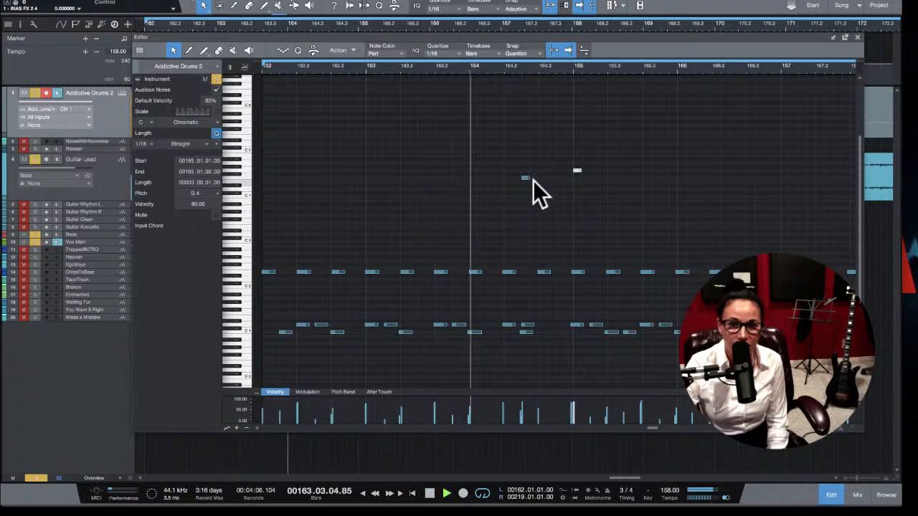
key(space)
drag(576, 174, 563, 172)
click(463, 66)
key(space)
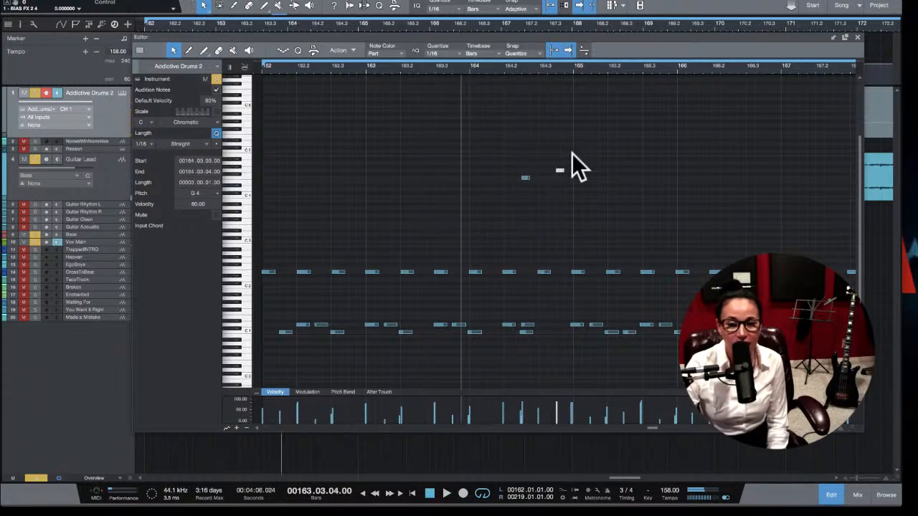
scroll(595, 183, up, 1)
key(space)
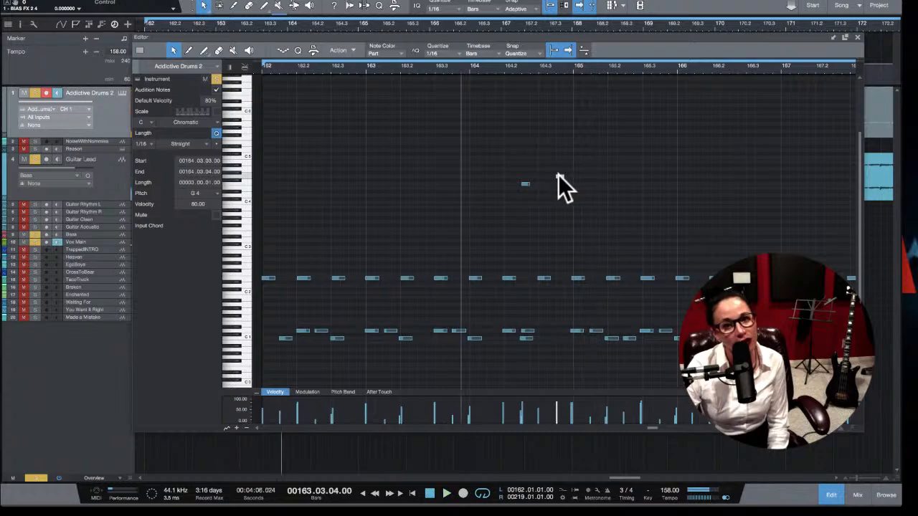
Step: Place the G 4 note at 164.03.02.00 and check its timing by playing from bar 164
click(559, 175)
drag(559, 175, 552, 175)
click(470, 66)
key(space)
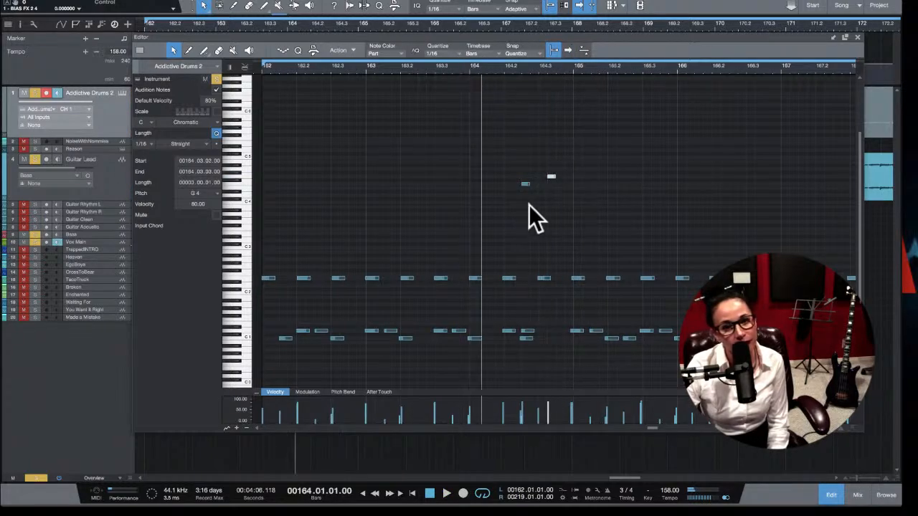
key(space)
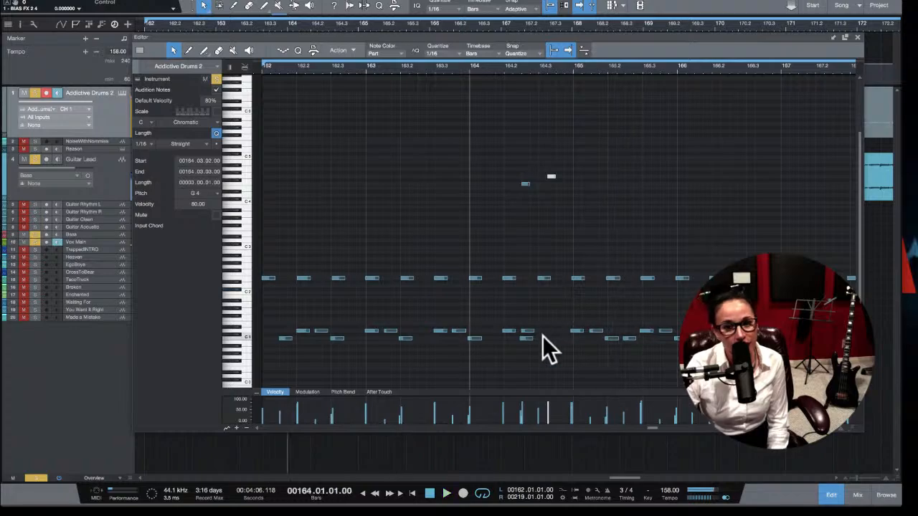
key(space)
key(space)
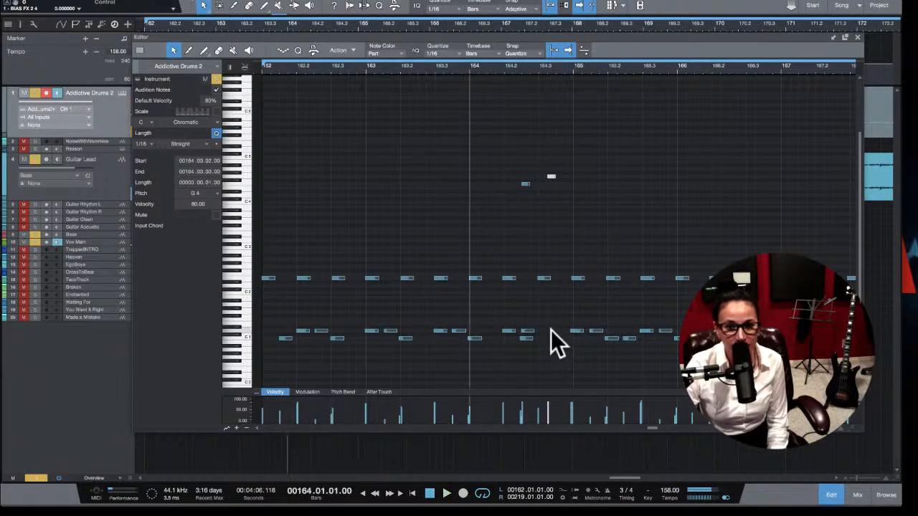
Step: Add a C 1 note at 164.03.02.00 under the G 4 note and adjust its velocity during playback
double_click(551, 339)
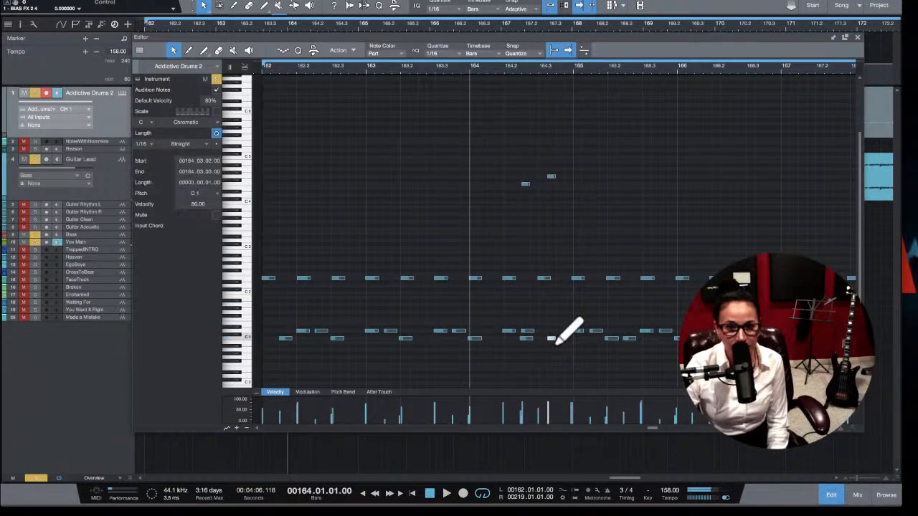
key(space)
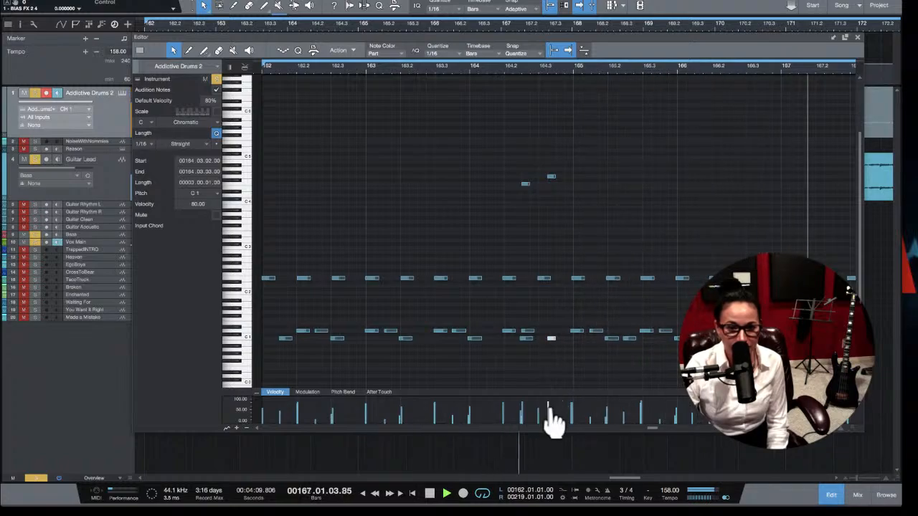
drag(549, 420, 549, 406)
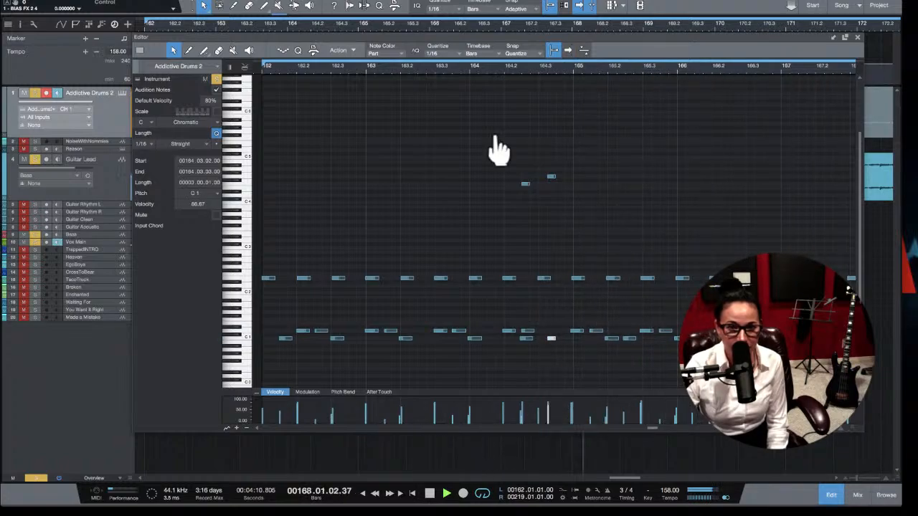
Step: Audition the edited drum part, first from late bar 163 and repeatedly from bar 162
click(430, 72)
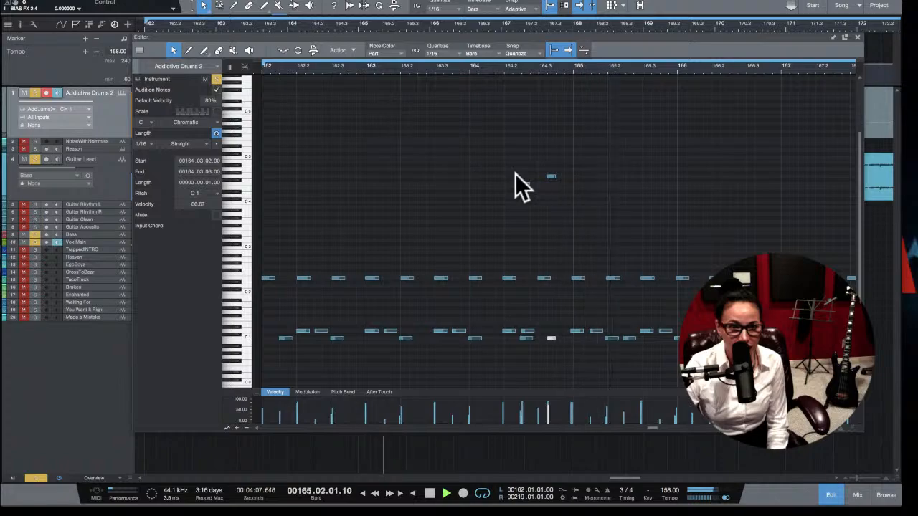
scroll(510, 173, left, 2)
click(304, 66)
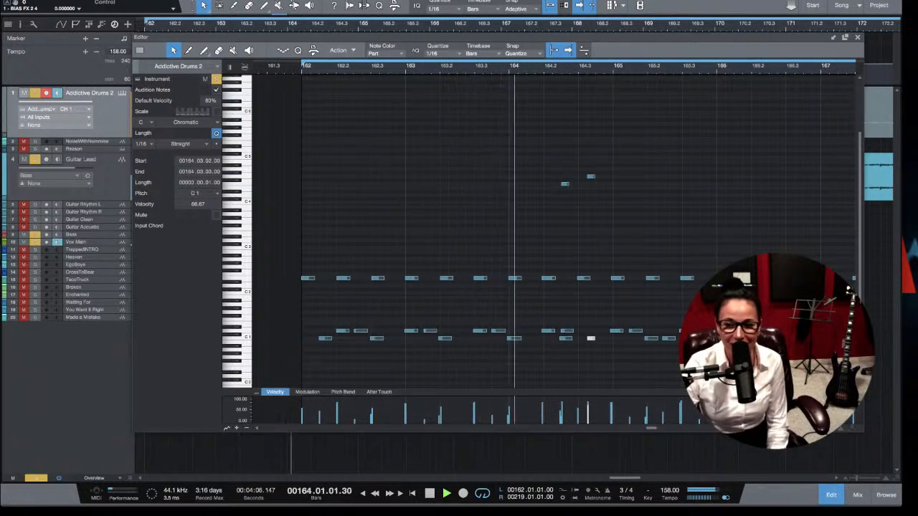
click(305, 71)
key(space)
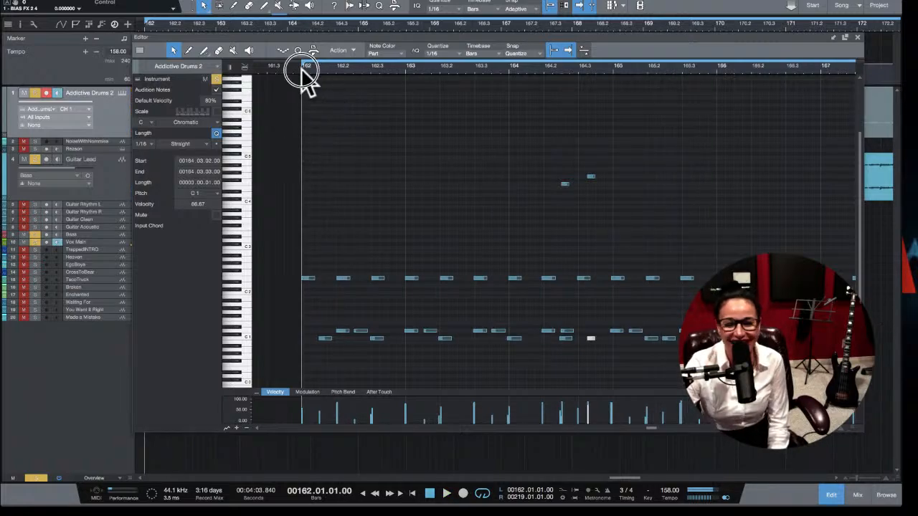
key(space)
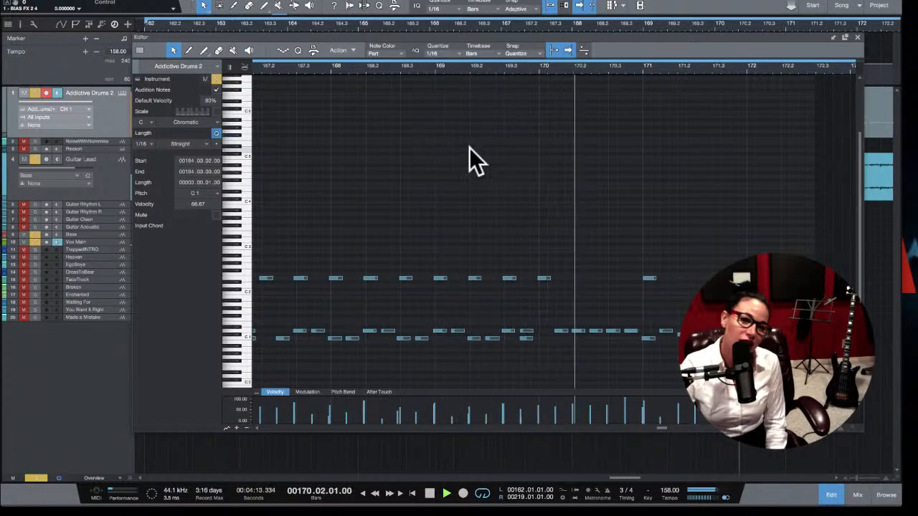
key(space)
key(space)
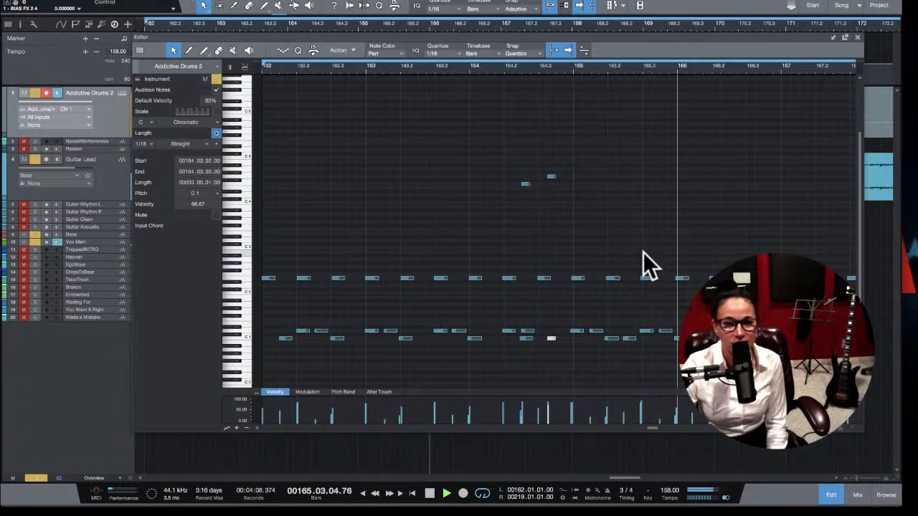
key(space)
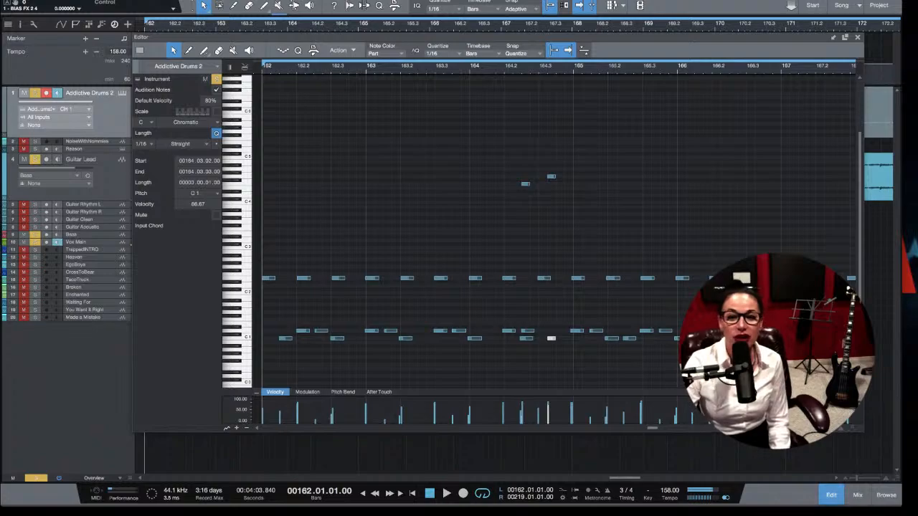
Step: Add a C 1 note with 80% velocity at 162.01.01.00 and play the part from bar 162
click(263, 337)
key(space)
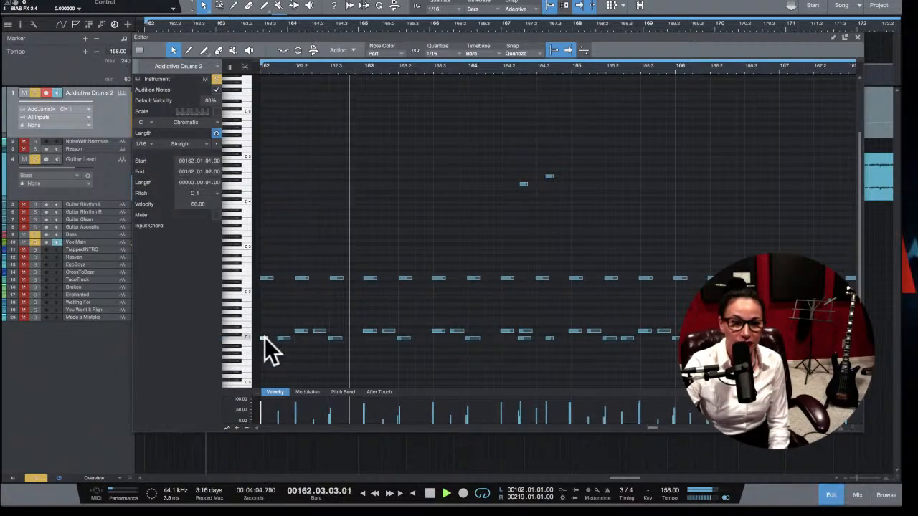
key(space)
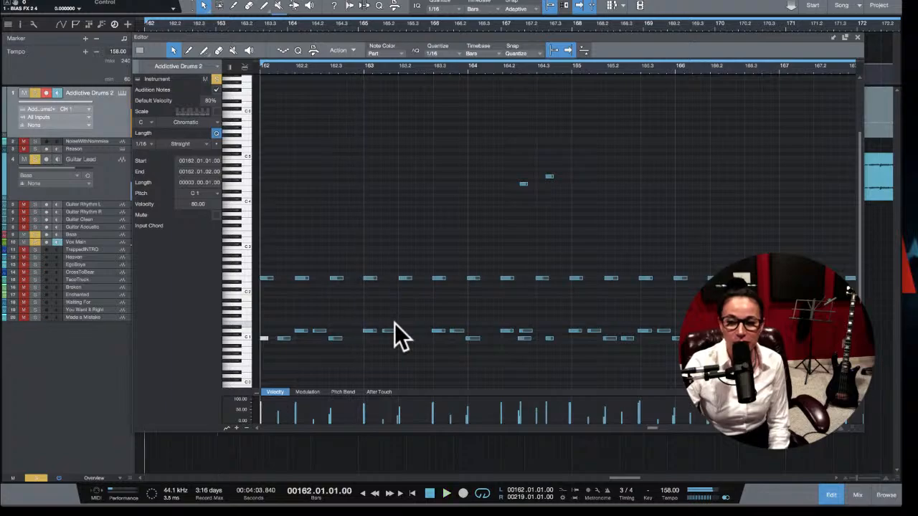
key(space)
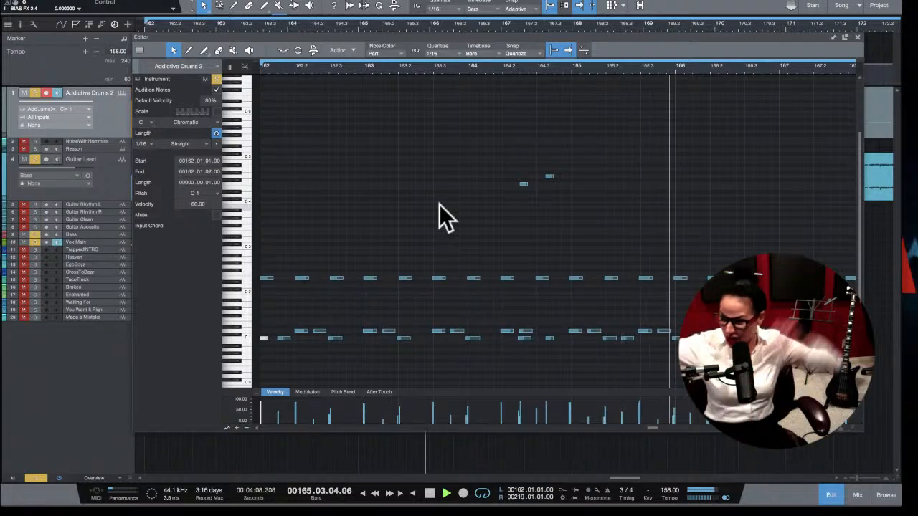
scroll(502, 240, up, 1)
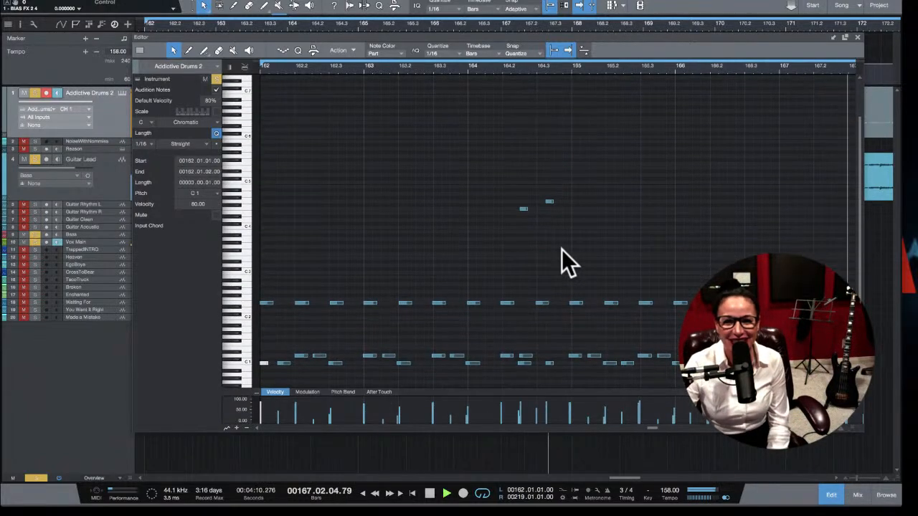
key(space)
key(space)
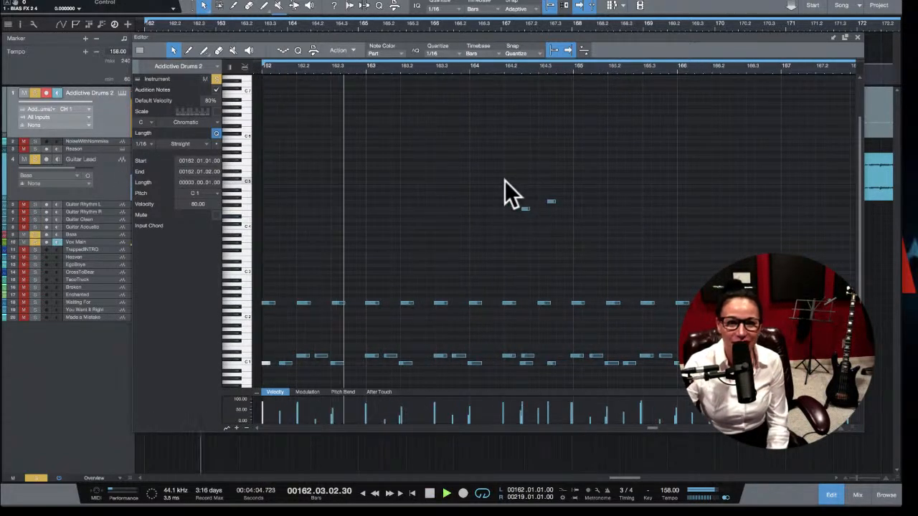
Step: Select the F 4 and G 4 notes in bar 164 and paste a copy of the pair at 167.01.01.00
click(472, 183)
drag(470, 172, 569, 238)
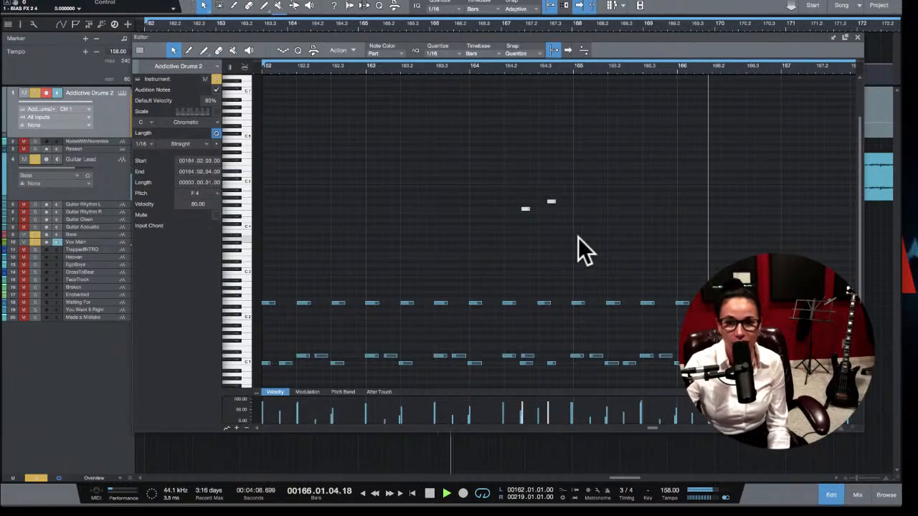
key(space)
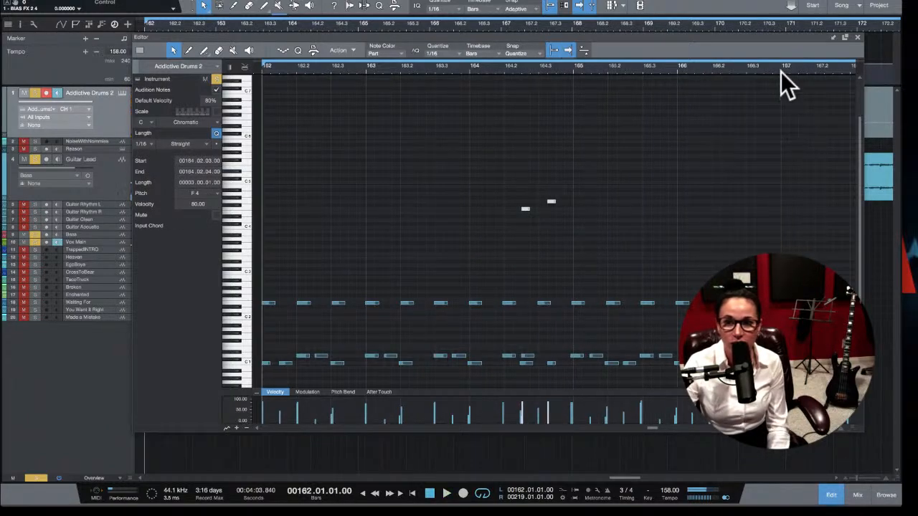
key(ctrl+v)
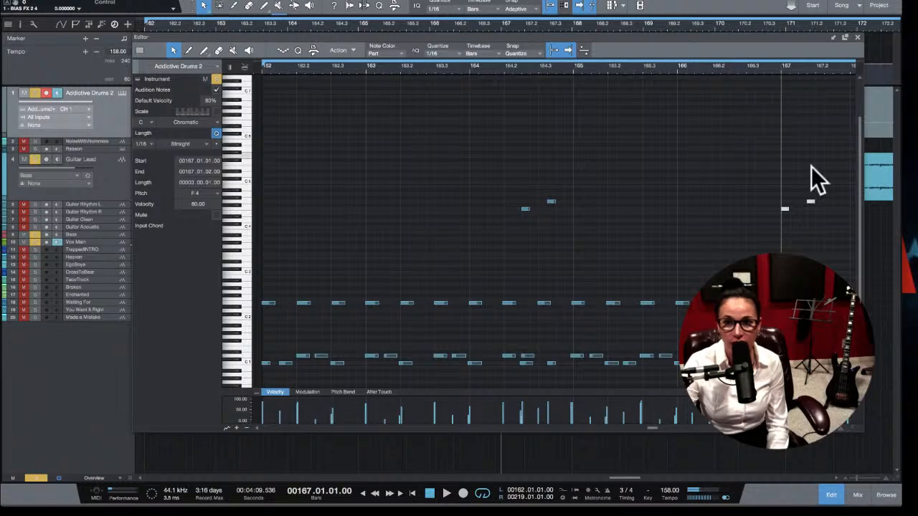
Step: Try moving the copied pair so it starts at 167.03.02.00, and undo that move
scroll(775, 209, right, 5)
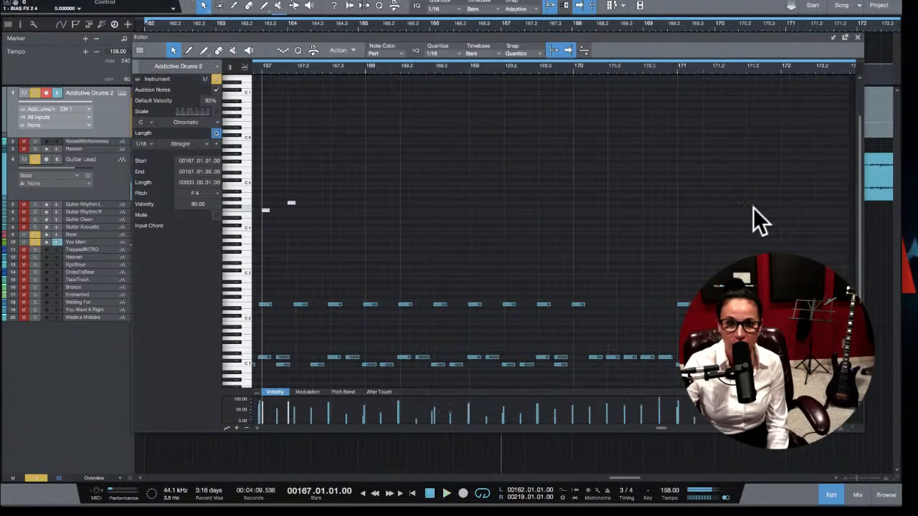
drag(265, 206, 341, 207)
key(space)
key(space)
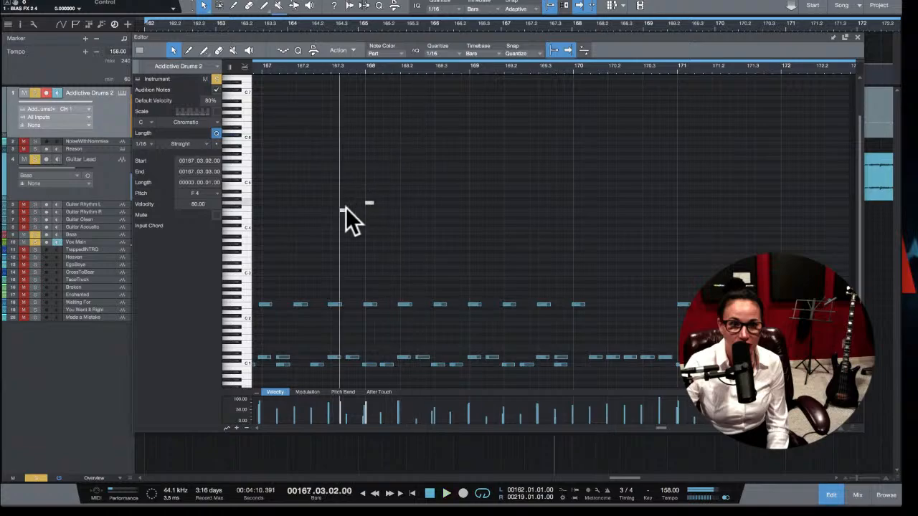
click(341, 210)
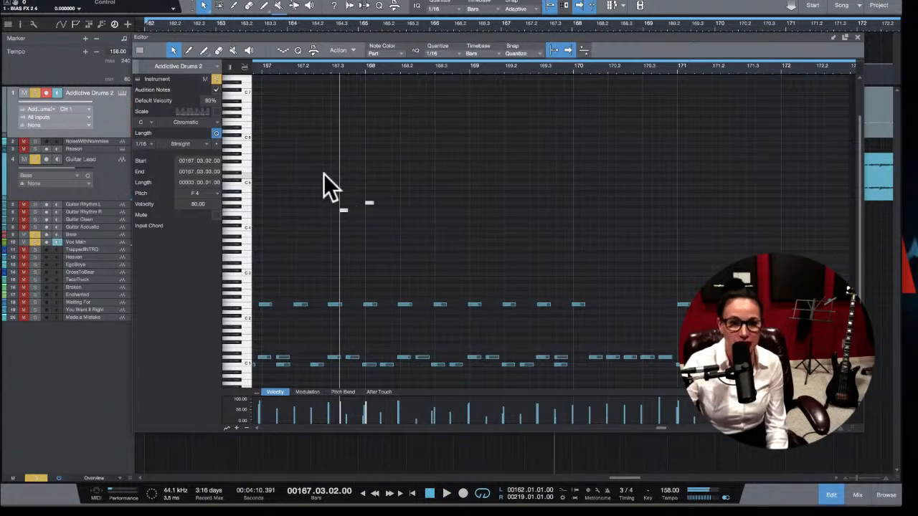
key(ctrl+z)
Step: Play from bar 164, move the copied pair to start at 167.02.03.00, and audition it from just before bar 167
scroll(322, 185, left, 3)
scroll(293, 170, left, 4)
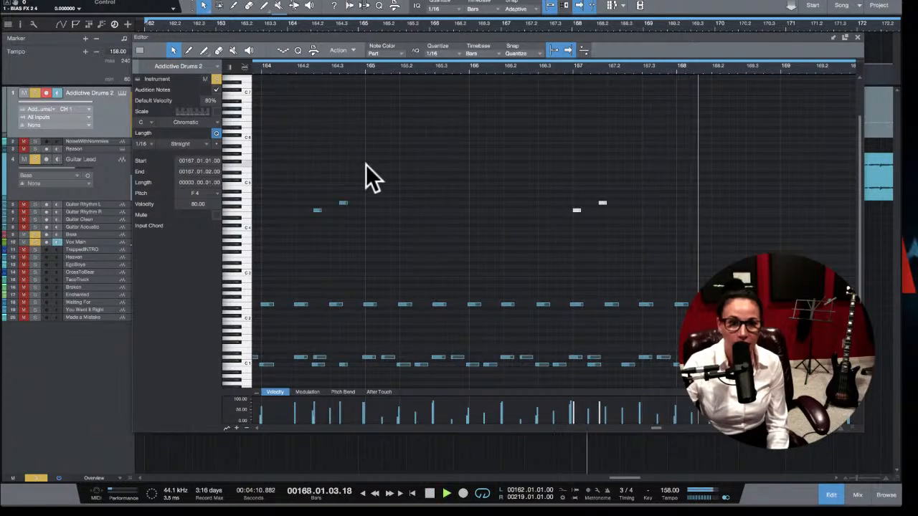
click(267, 67)
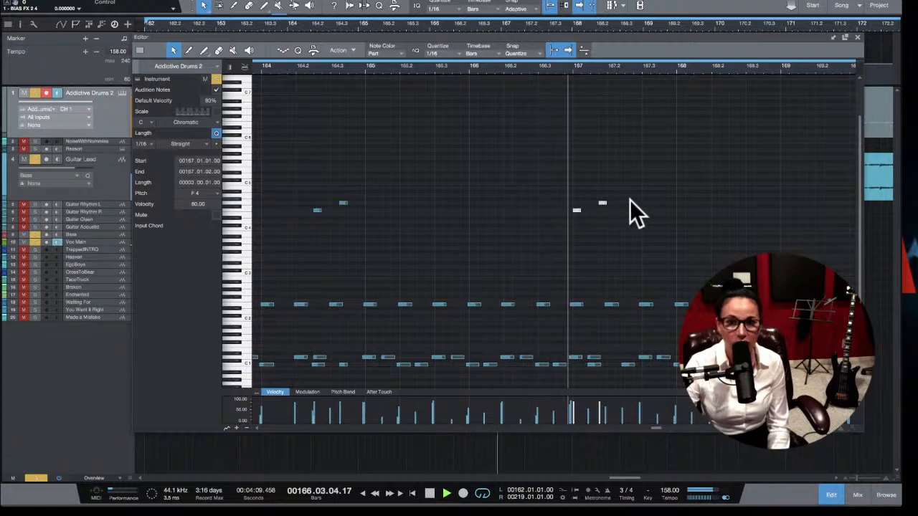
key(space)
drag(555, 187, 656, 201)
click(554, 67)
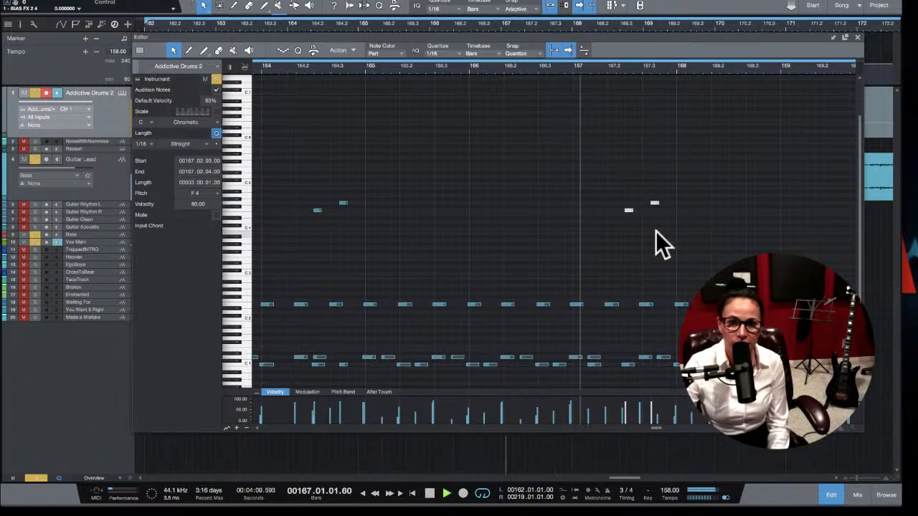
Step: Replay the copied F 4 and G 4 notes in bar 167, starting from 166.03.03.00
scroll(674, 251, up, 2)
scroll(665, 229, down, 1)
key(space)
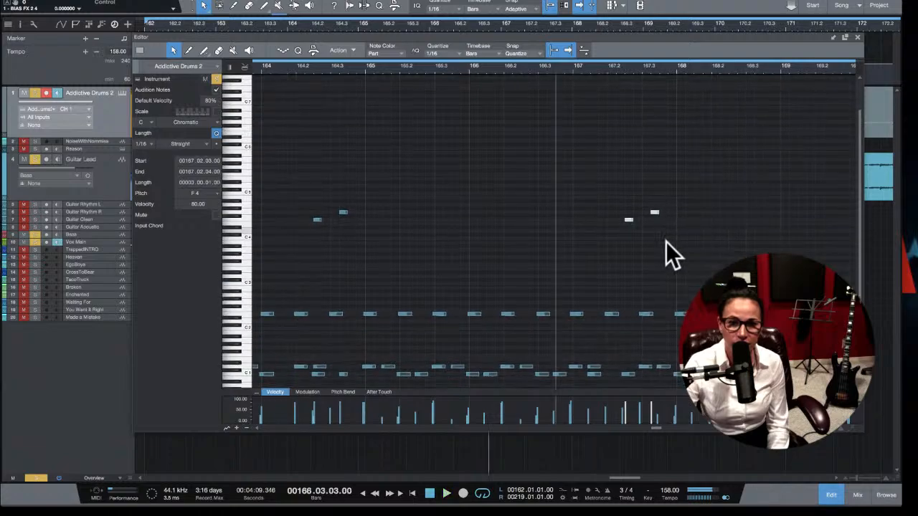
key(space)
scroll(681, 263, down, 1)
key(space)
scroll(637, 345, down, 2)
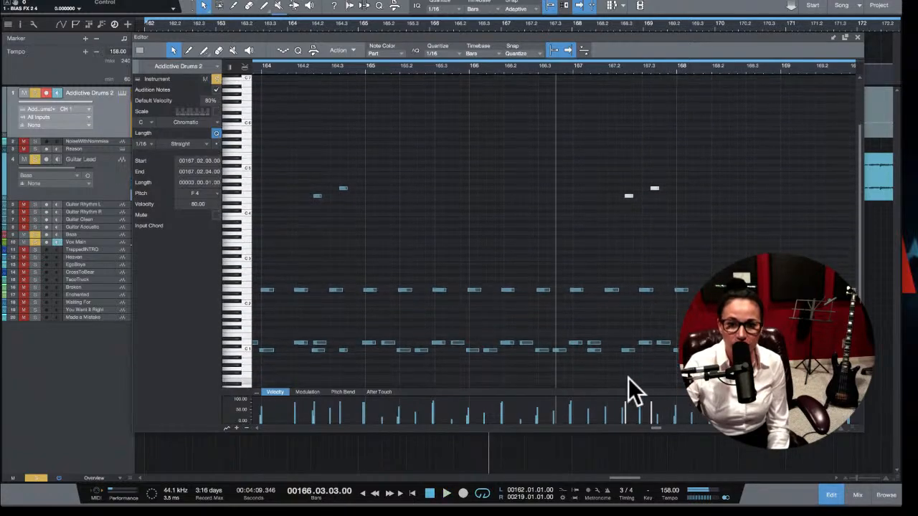
Step: Replace the D 1 note at 167.03.02.71 with a B 0 note at 167.03.02.00 with 80% velocity, and play from just before bar 167
click(660, 343)
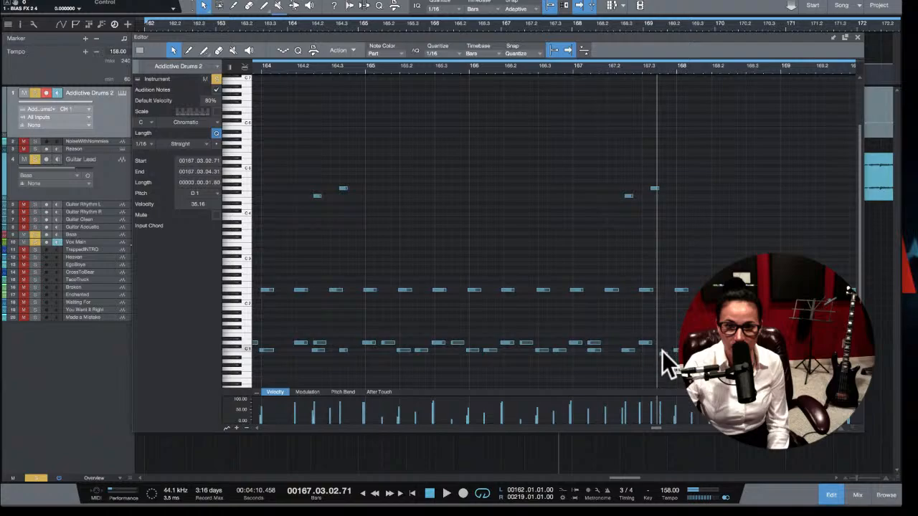
click(661, 351)
click(652, 71)
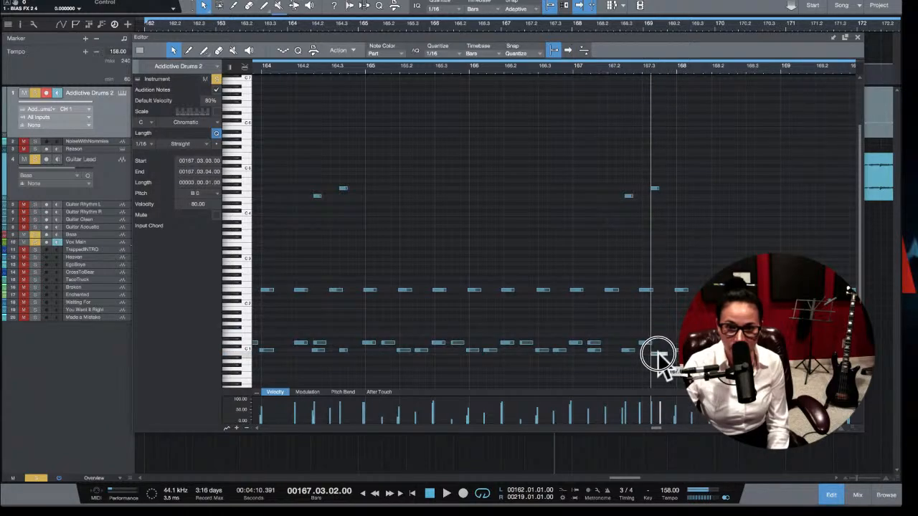
click(572, 70)
key(space)
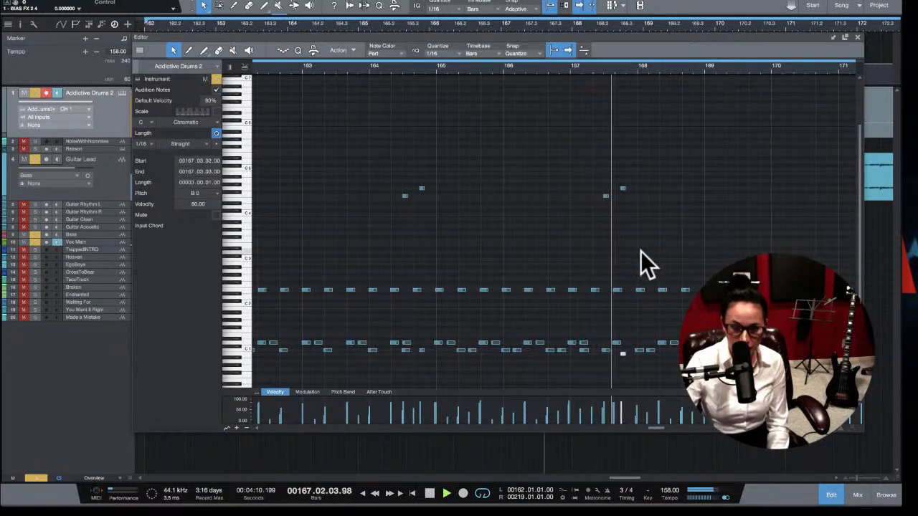
scroll(658, 253, up, 3)
key(space)
scroll(540, 243, left, 4)
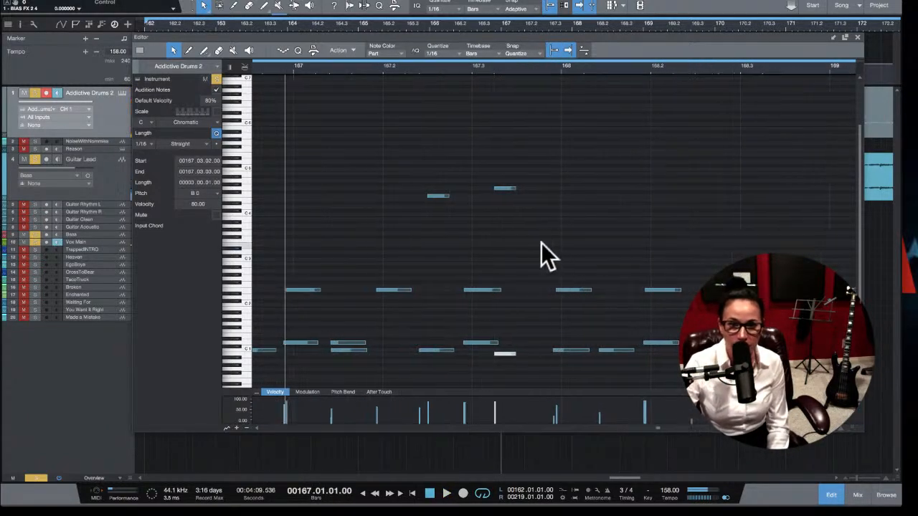
Step: Delete the E 2 note near beat 2 of bar 167 and play the passage from just before bar 167
key(space)
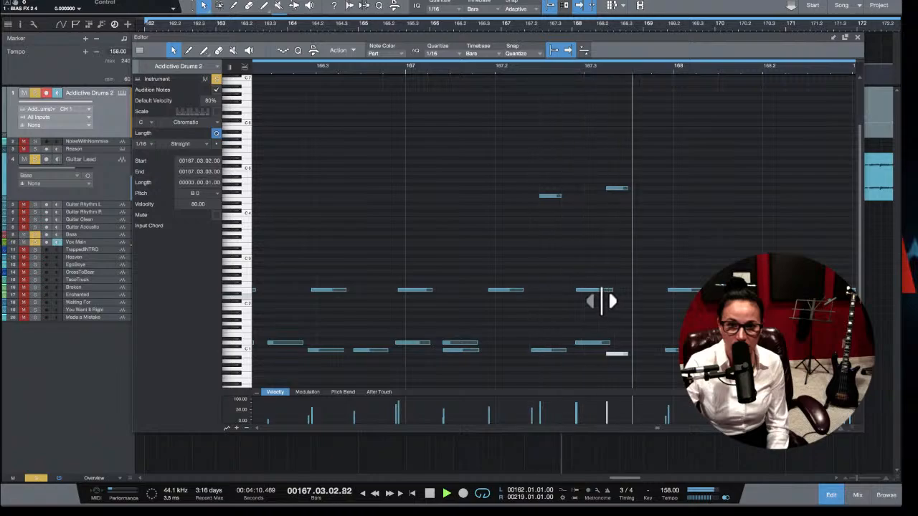
key(space)
double_click(513, 290)
key(space)
key(space)
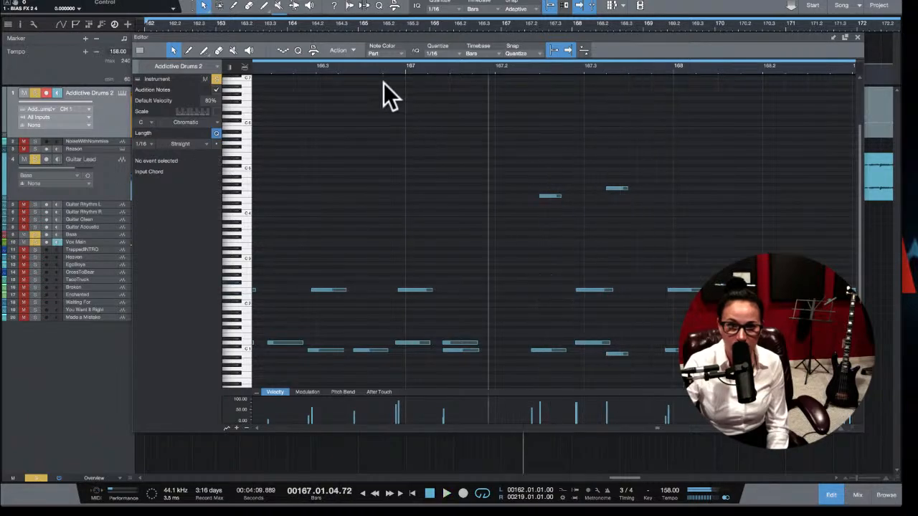
click(378, 68)
key(space)
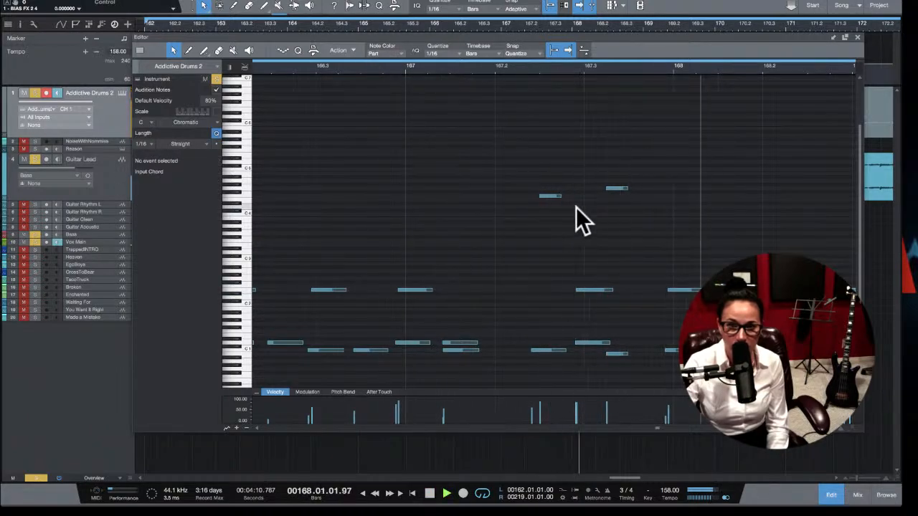
key(space)
key(space)
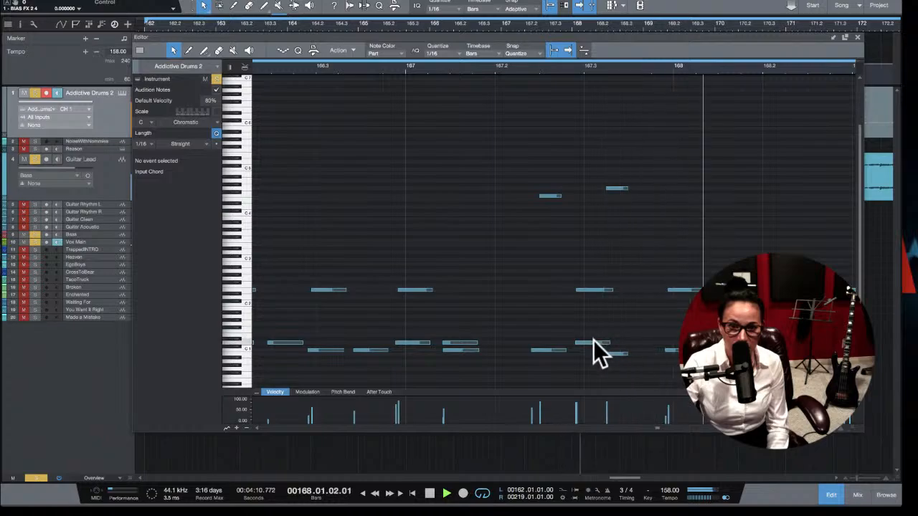
key(space)
Step: Audition individual notes in bar 167 and raise the B 0 note at 167.03.02.00 to C 1
click(593, 342)
click(556, 350)
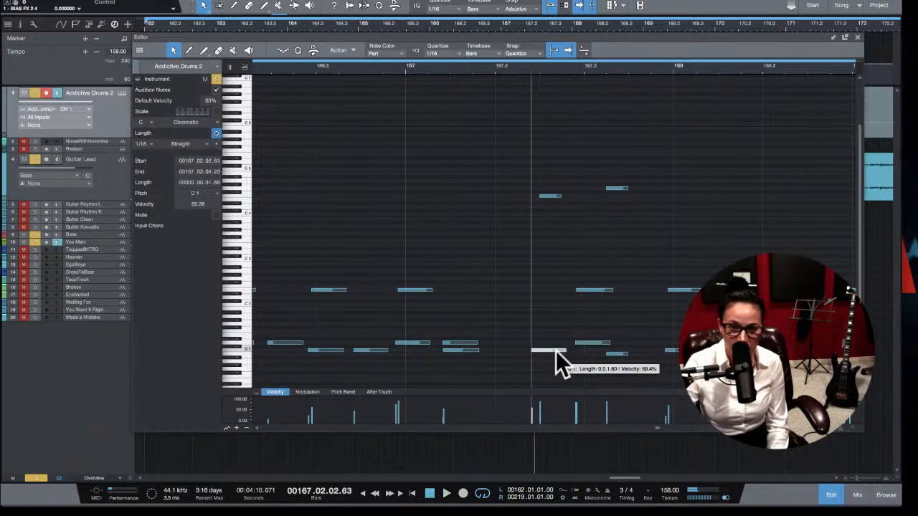
click(592, 343)
click(614, 353)
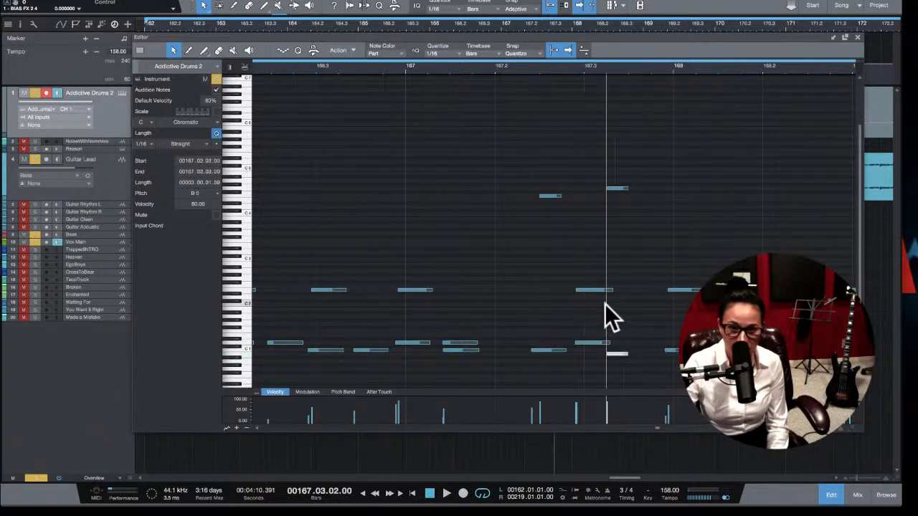
click(589, 290)
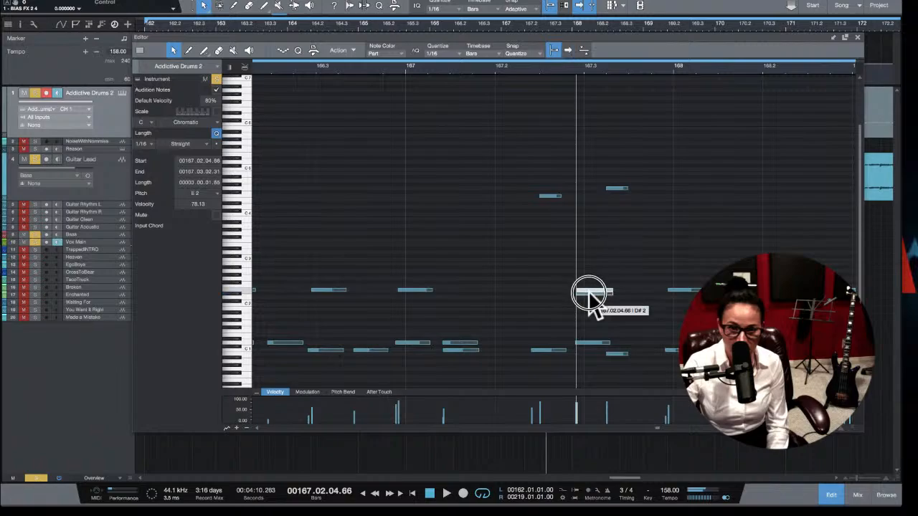
click(585, 344)
drag(584, 346, 617, 353)
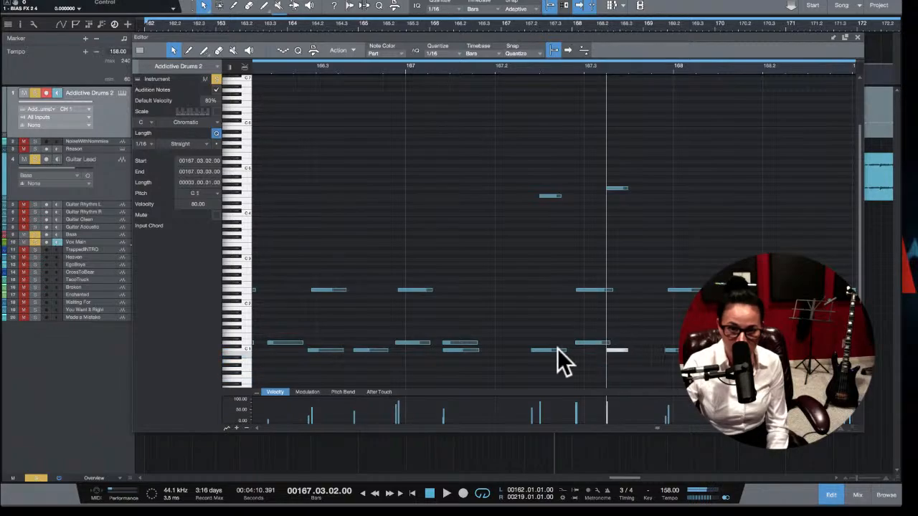
click(552, 353)
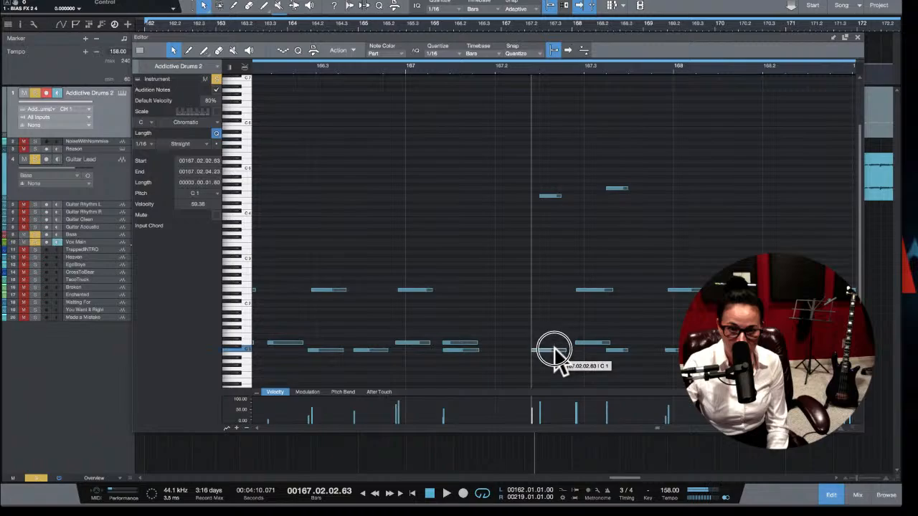
Step: Play from just before bar 167, delete the C 1 note at 167.01.02.70, and replay the bar
key(space)
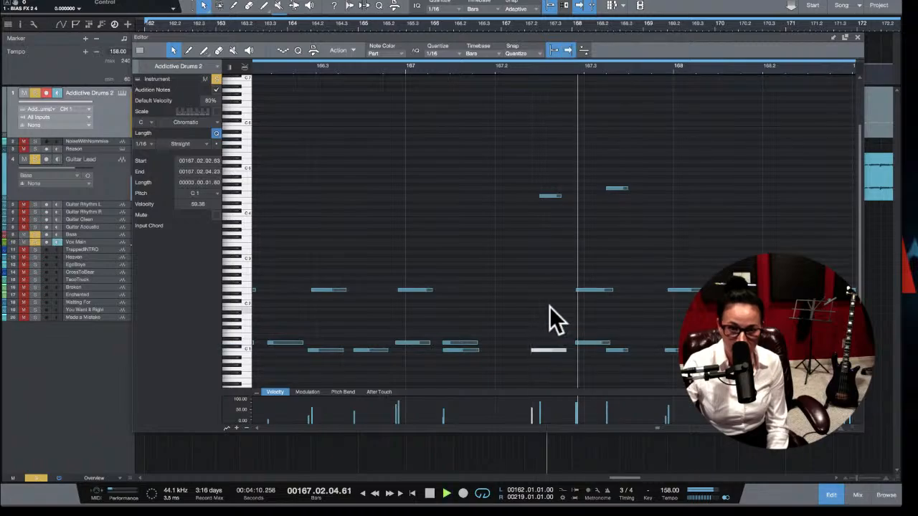
key(space)
click(399, 69)
key(space)
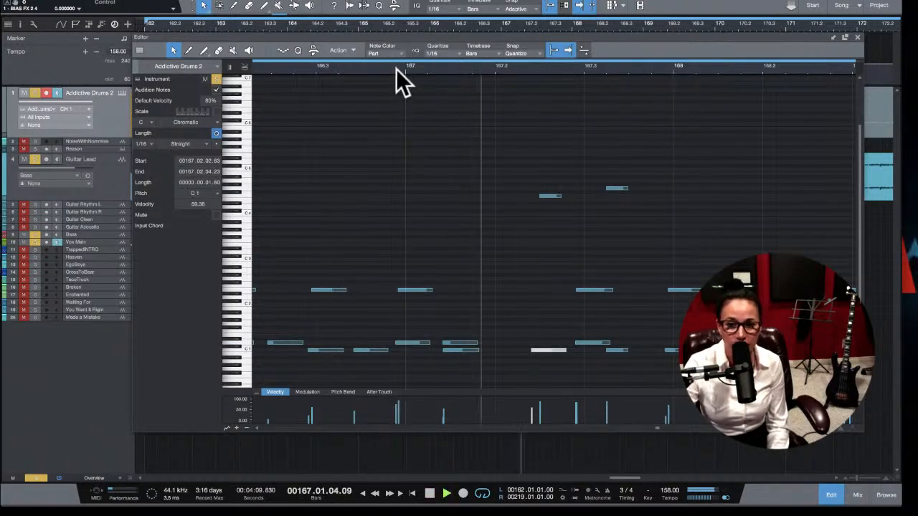
key(space)
key(space)
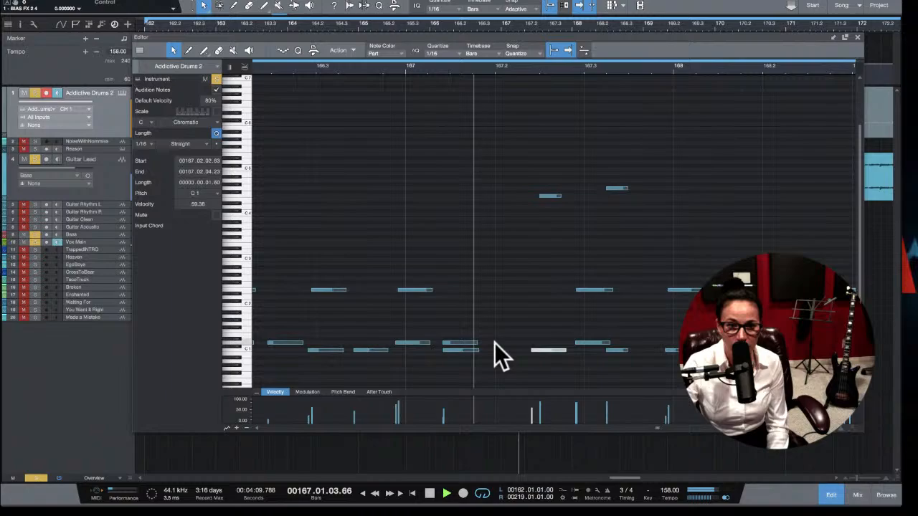
key(space)
click(452, 349)
key(Delete)
key(space)
key(space)
key(space)
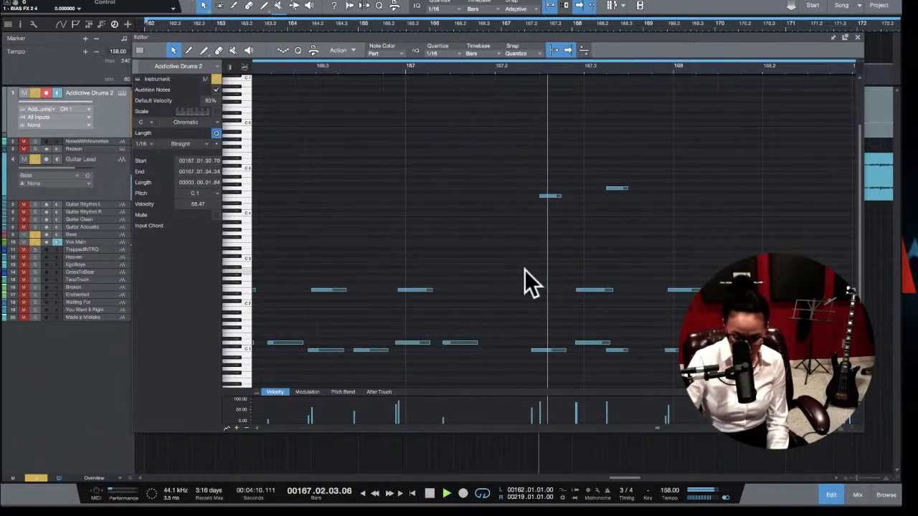
Step: Play the edited drum passage from 166.01.04.00 through bar 167
key(w)
key(w)
key(space)
key(space)
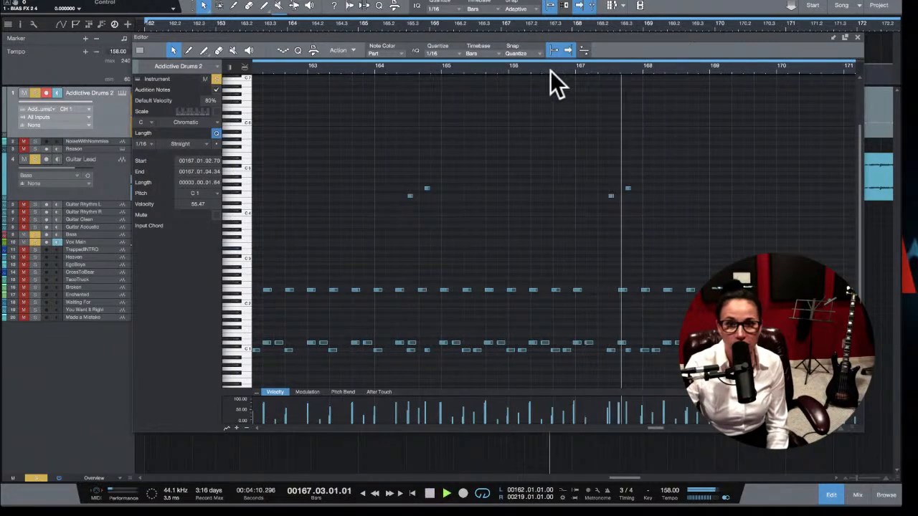
click(522, 68)
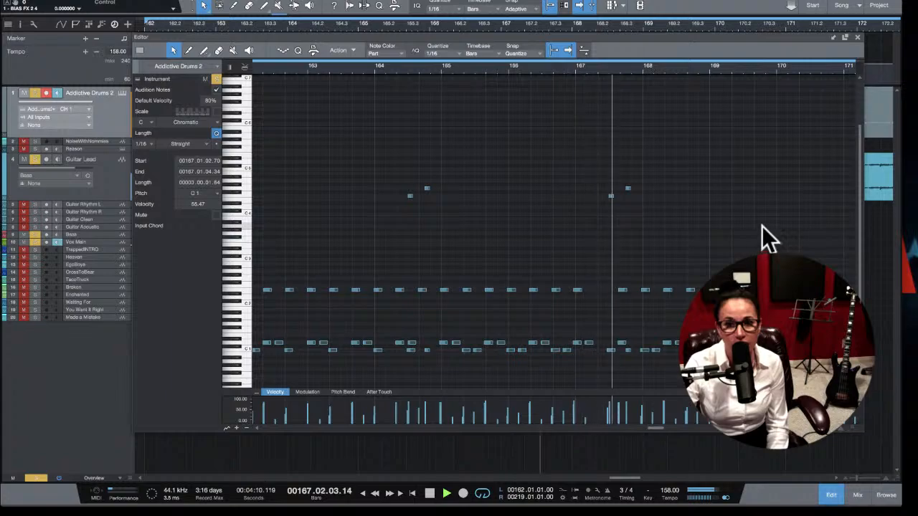
key(space)
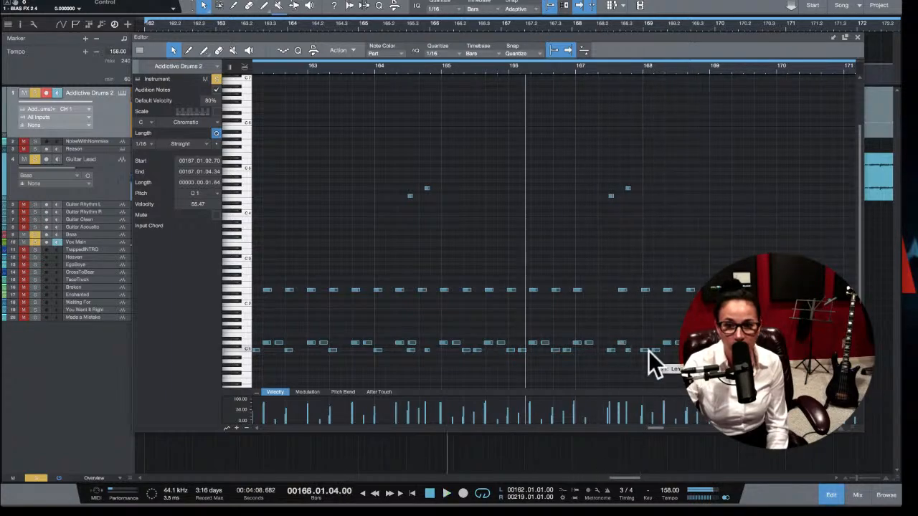
Step: Delete the C 1 note just before bar 168 and play the part from 164.03.03.00
click(643, 350)
click(427, 69)
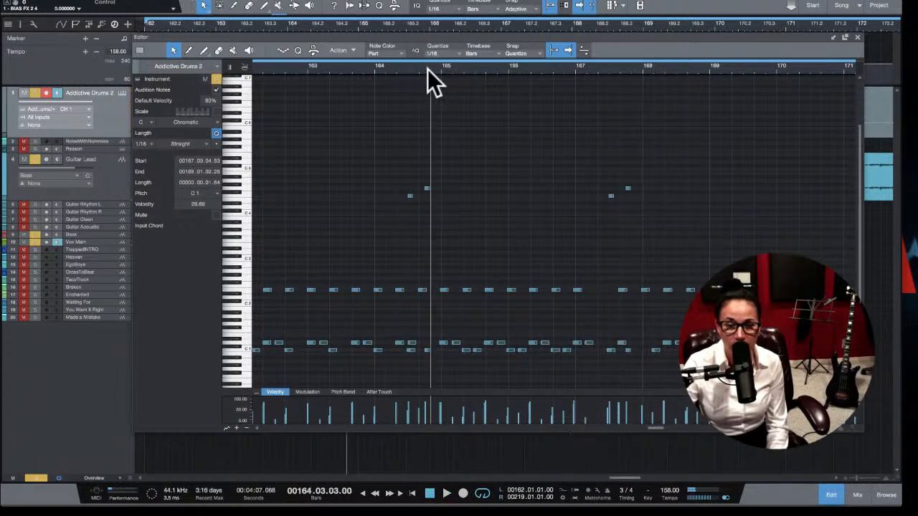
key(space)
scroll(573, 218, up, 1)
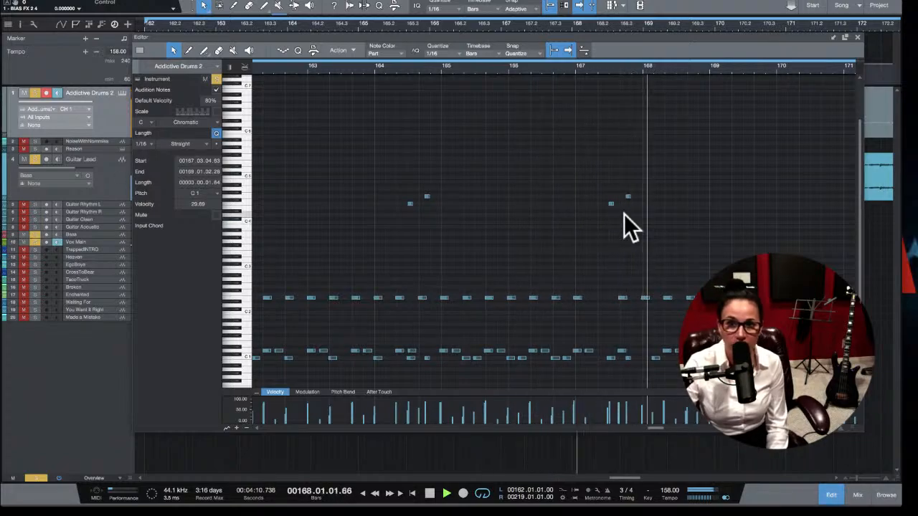
key(space)
key(space)
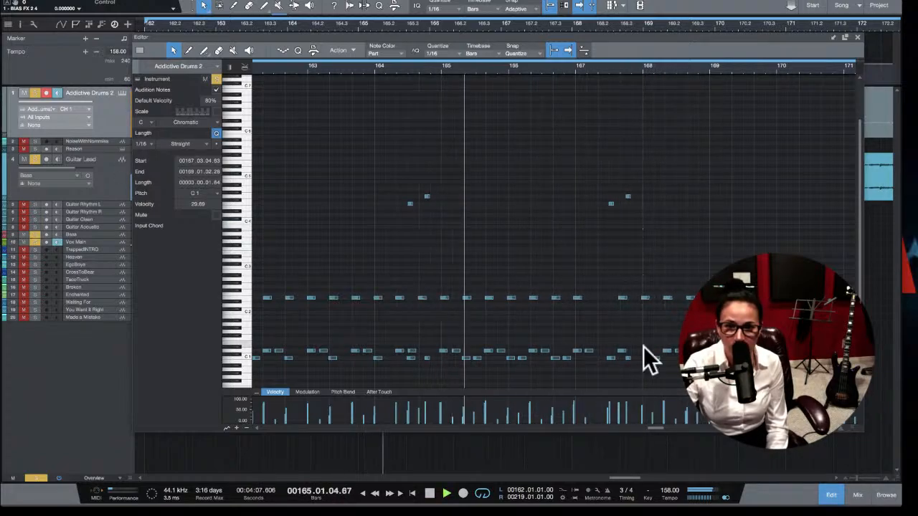
Step: Add a C 1 note with 80% velocity at 168.01.01.00 and replay the part from 164.03.03.00
click(646, 356)
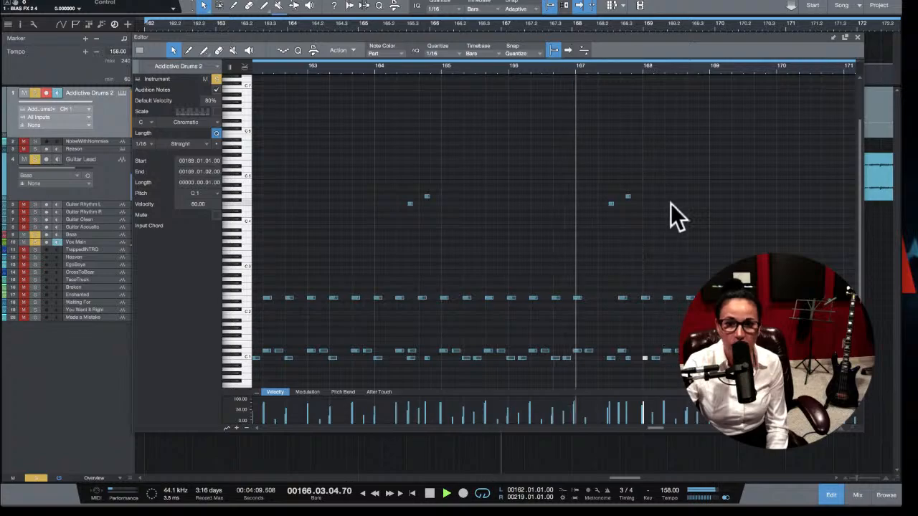
key(space)
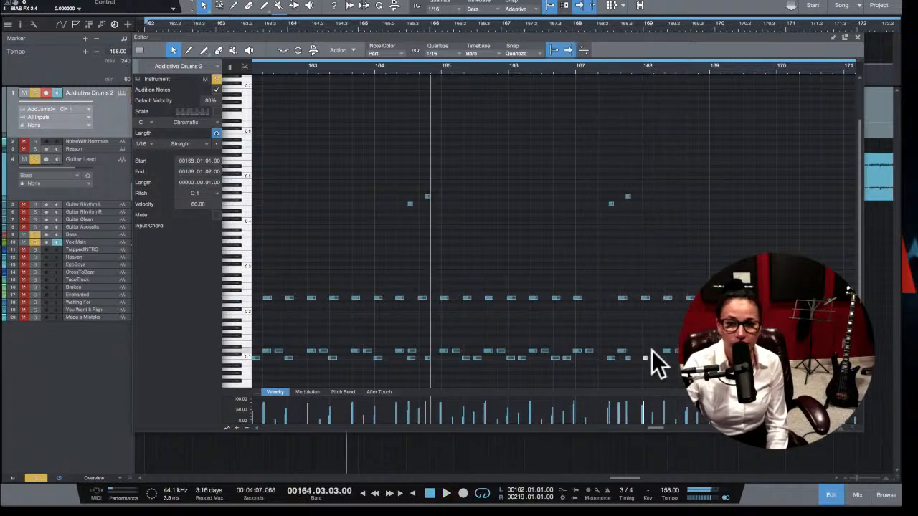
key(space)
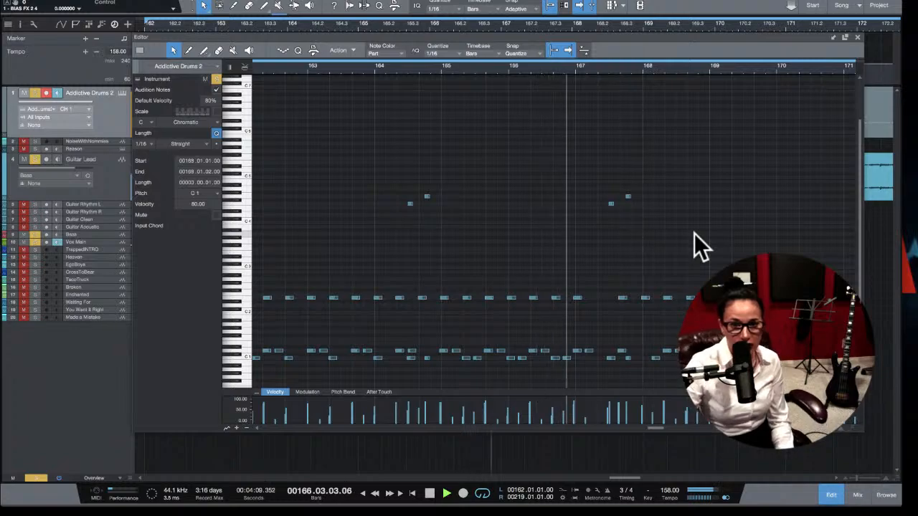
key(space)
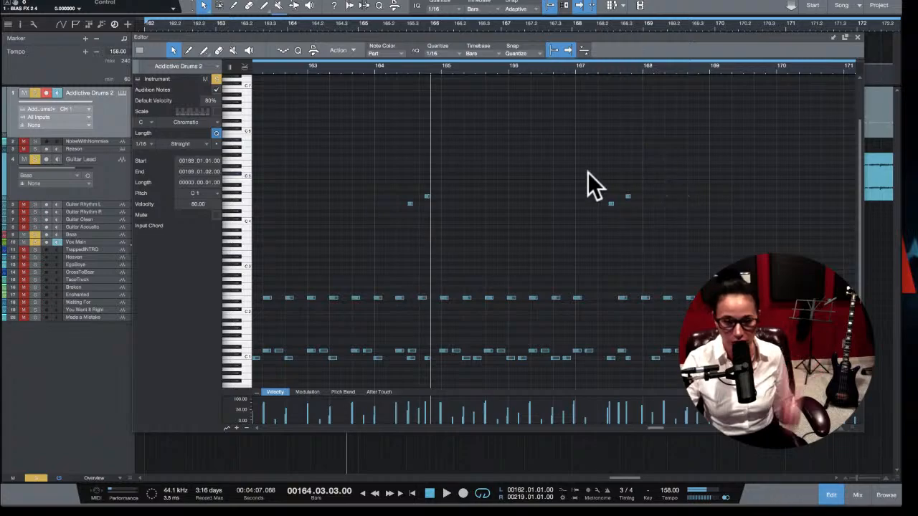
Step: Try moving the G 4 note in bar 164 so it starts at 164.03.01.84, and undo that move
key(e)
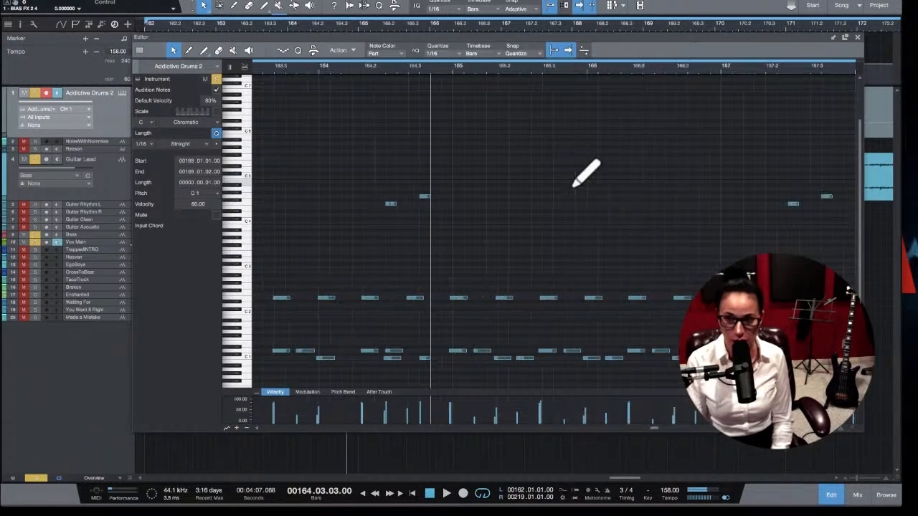
scroll(616, 164, left, 1)
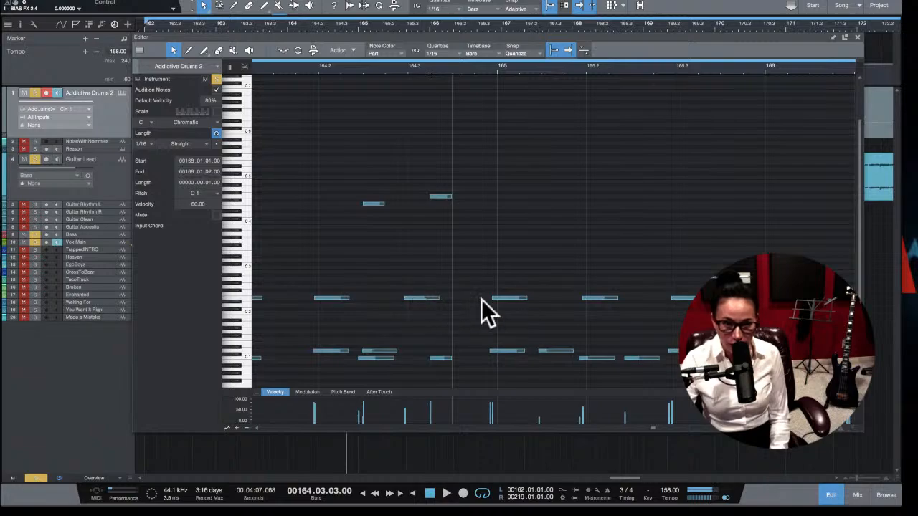
key(w)
key(w)
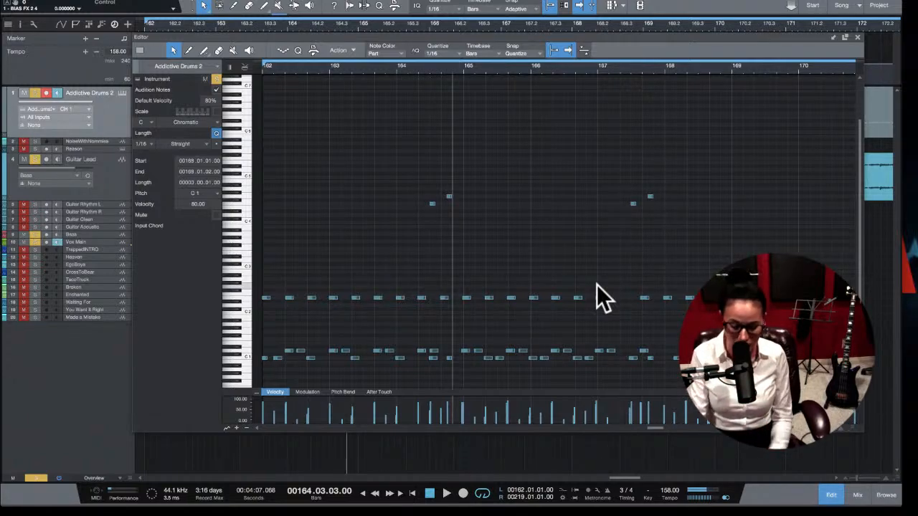
scroll(596, 285, up, 10)
scroll(597, 284, up, 1)
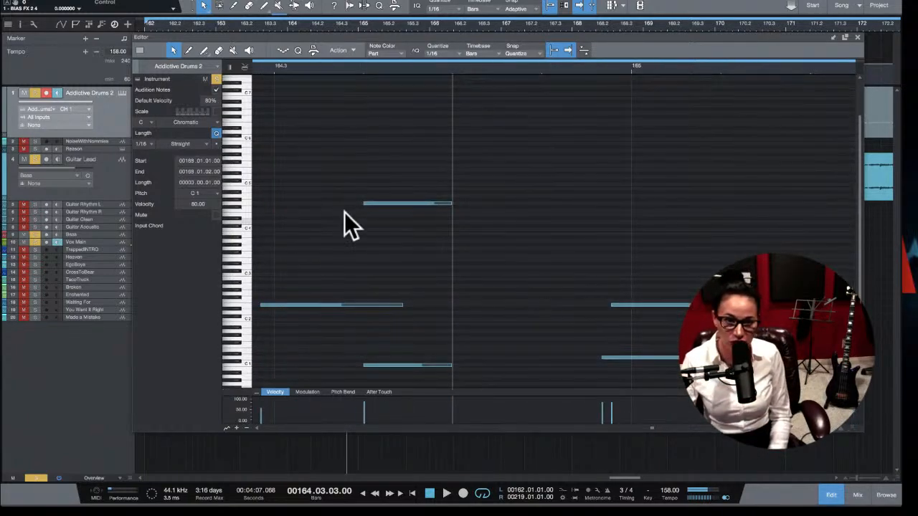
mouse_move(367, 203)
mouse_down()
mouse_move(357, 206)
mouse_move(366, 208)
mouse_up()
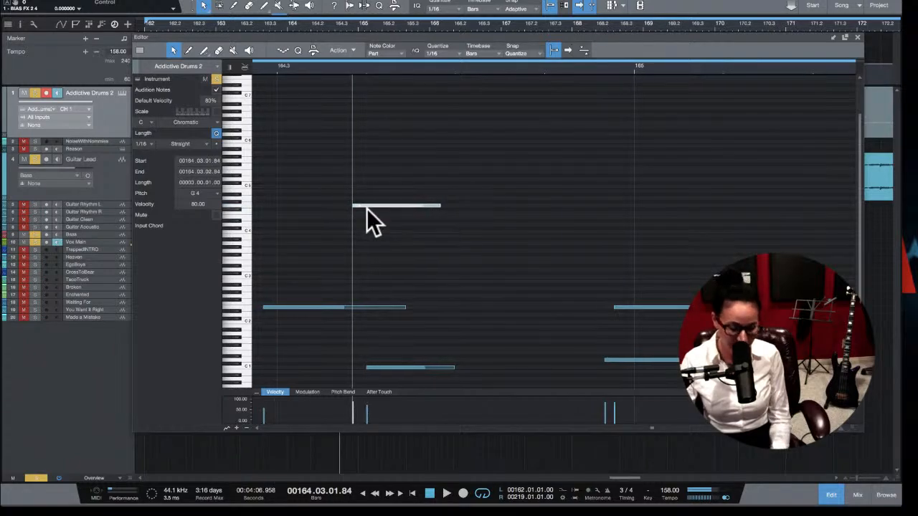
key(ctrl+z)
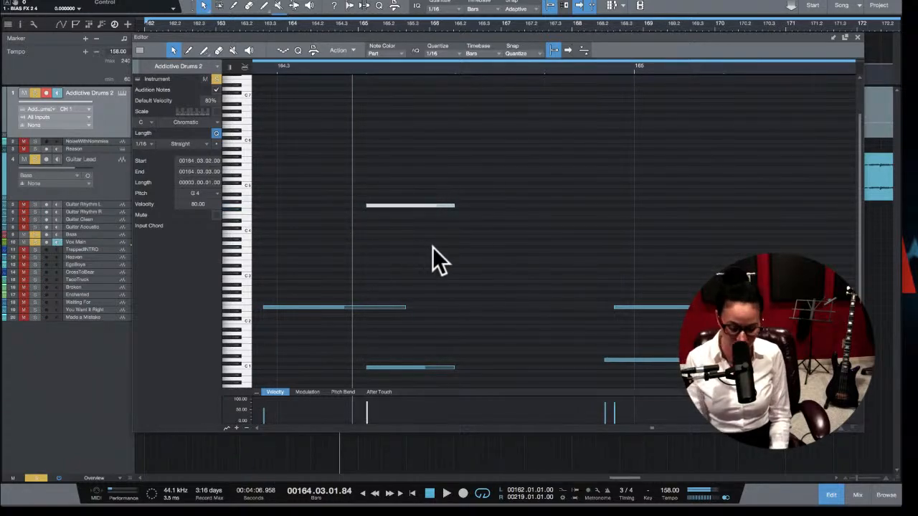
Step: Examine the layout of the whole drum part across bars 162 to 172
key(w)
key(w)
key(w)
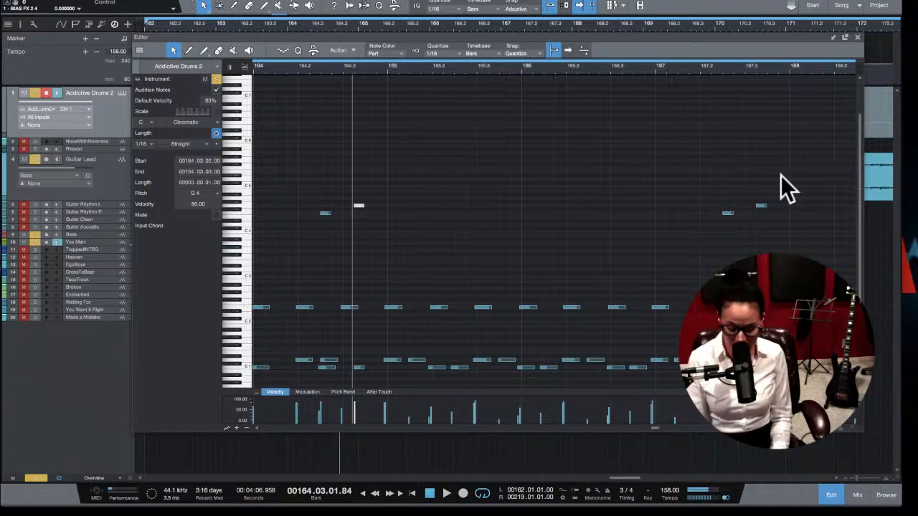
key(w)
key(w)
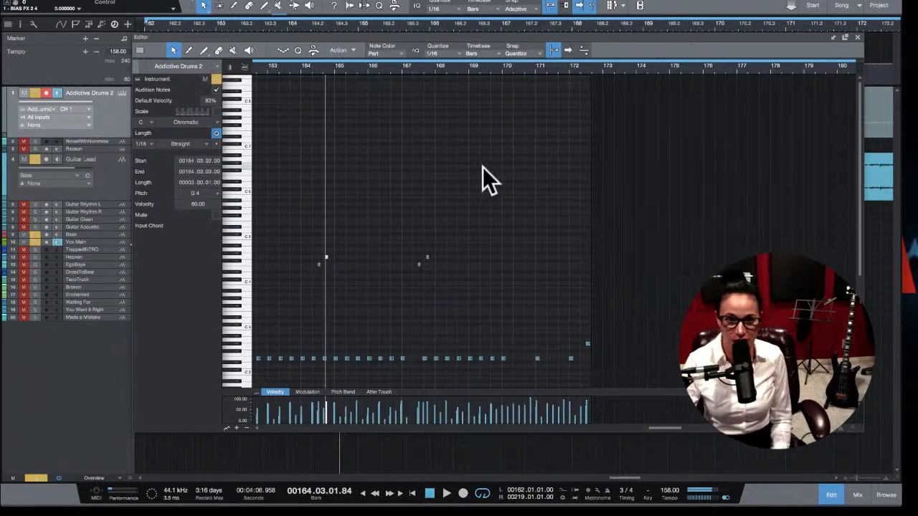
key(w)
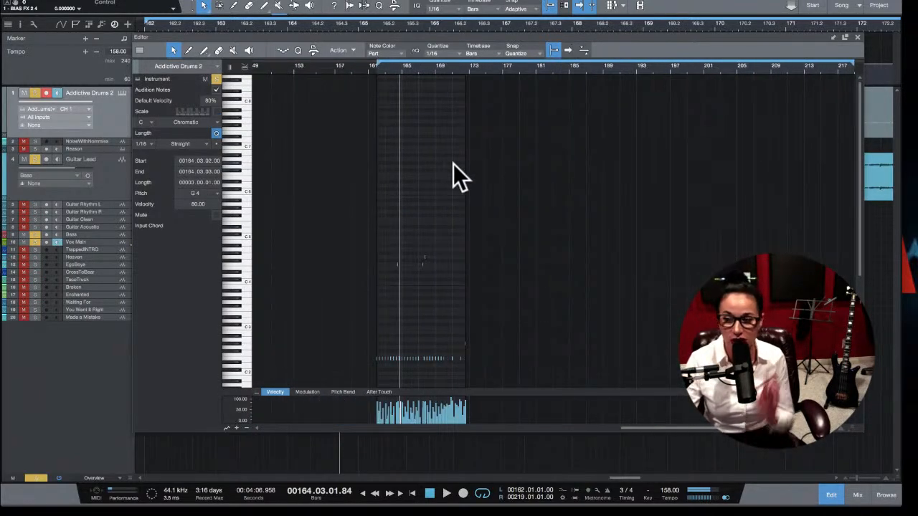
scroll(391, 171, down, 2)
scroll(393, 171, down, 1)
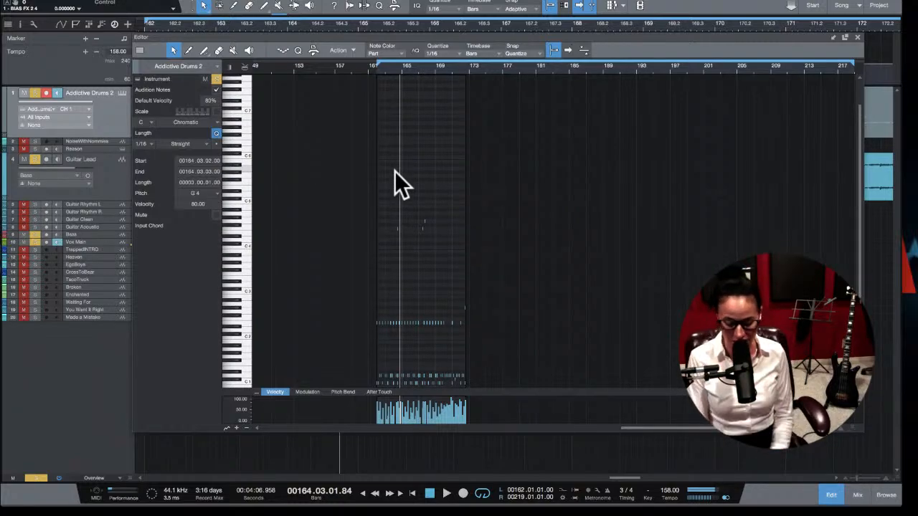
scroll(394, 171, up, 5)
scroll(411, 169, left, 5)
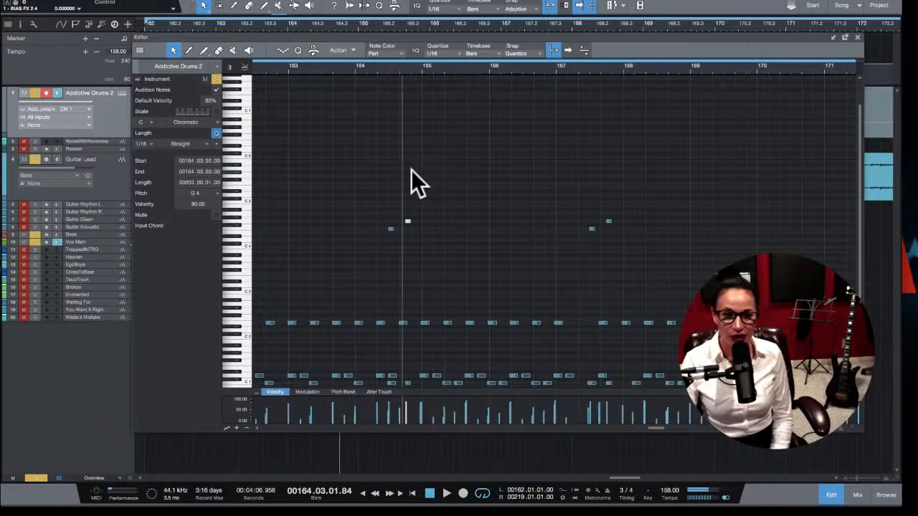
Step: Play the drum part from 162.01.01.00
click(376, 67)
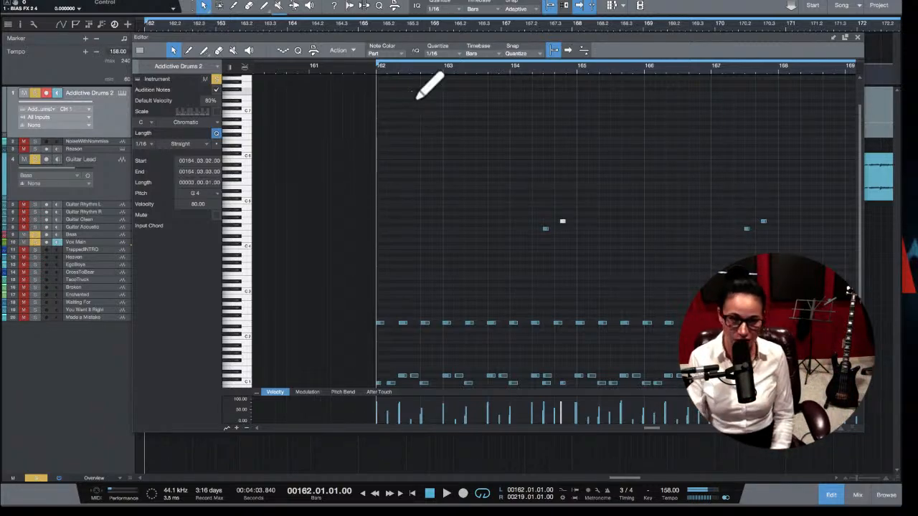
key(super+Left)
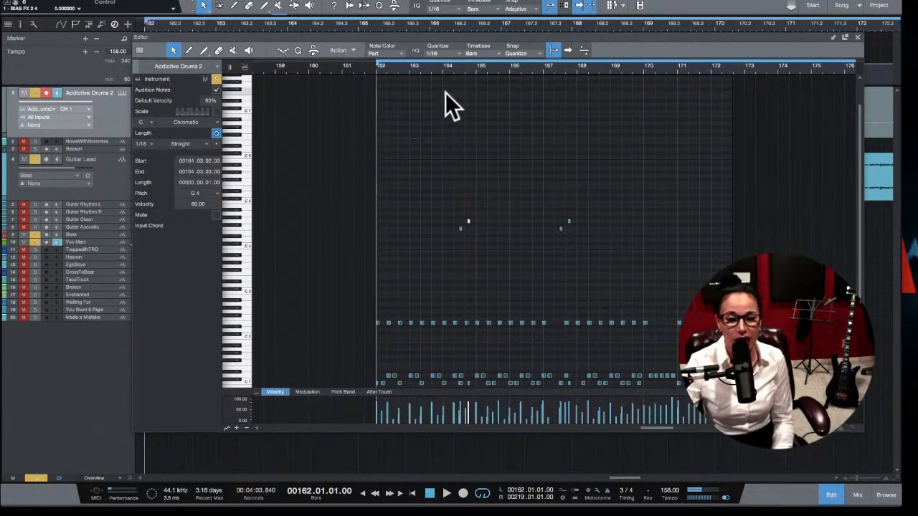
scroll(467, 169, down, 2)
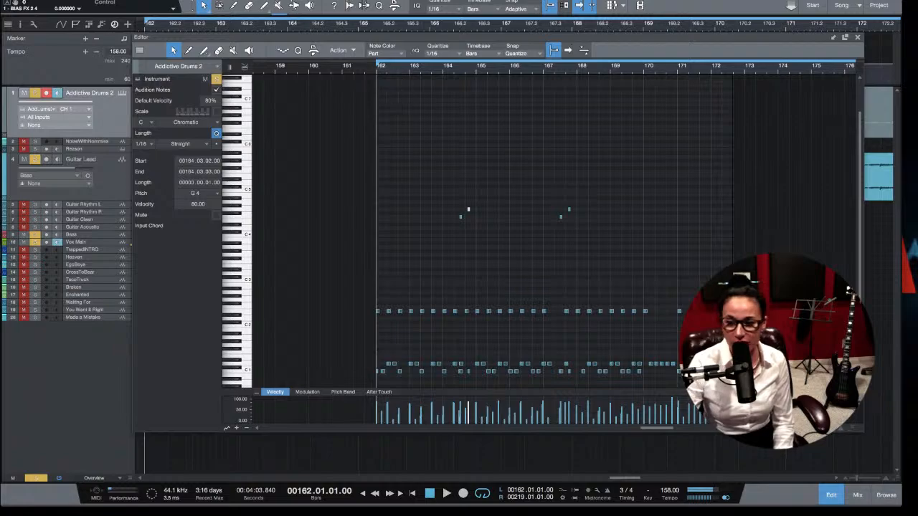
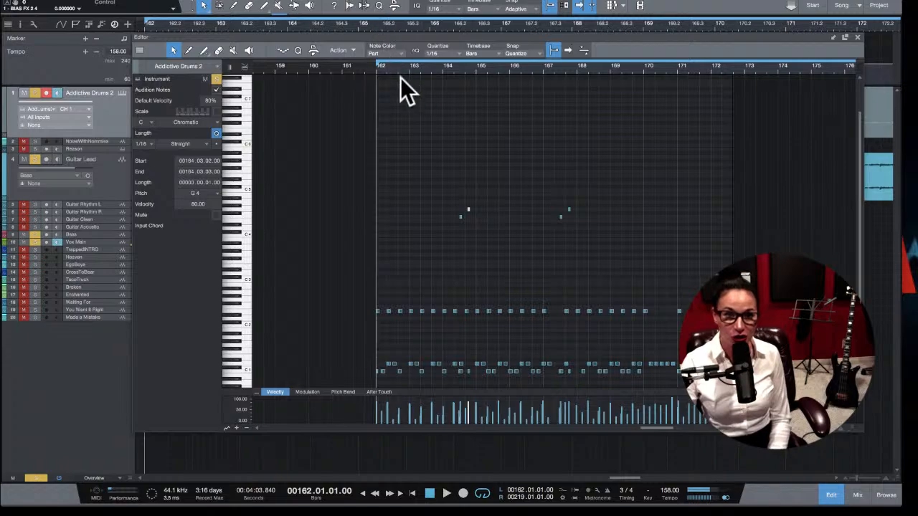
scroll(378, 69, up, 6)
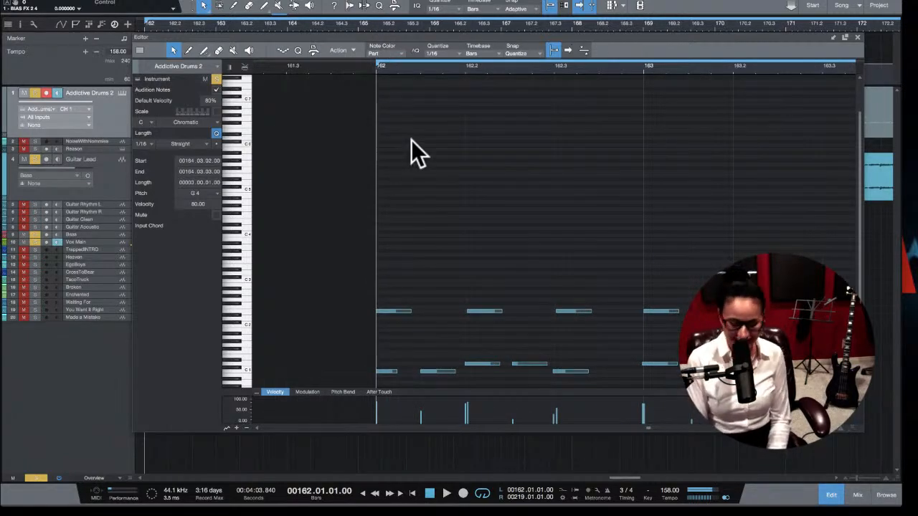
scroll(413, 142, down, 4)
key(space)
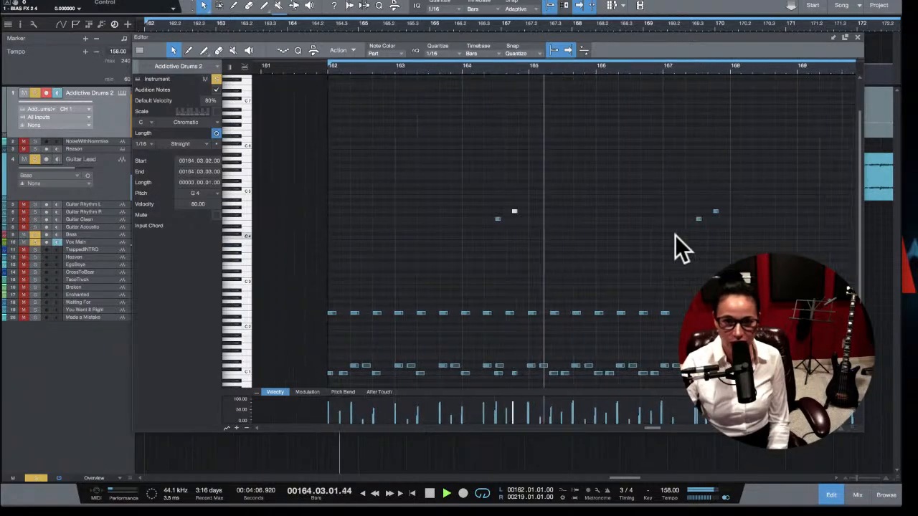
Step: Replay the passage from 168.03.01.00 into bar 169
click(550, 66)
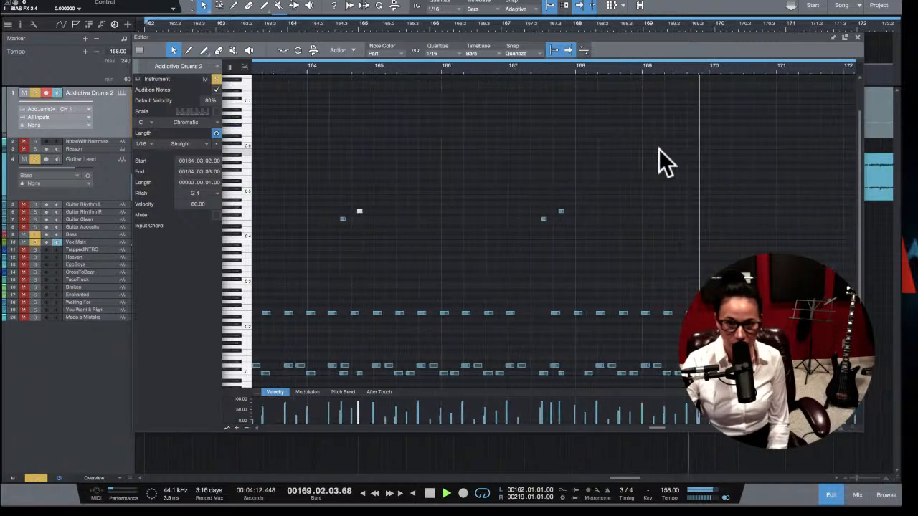
click(589, 70)
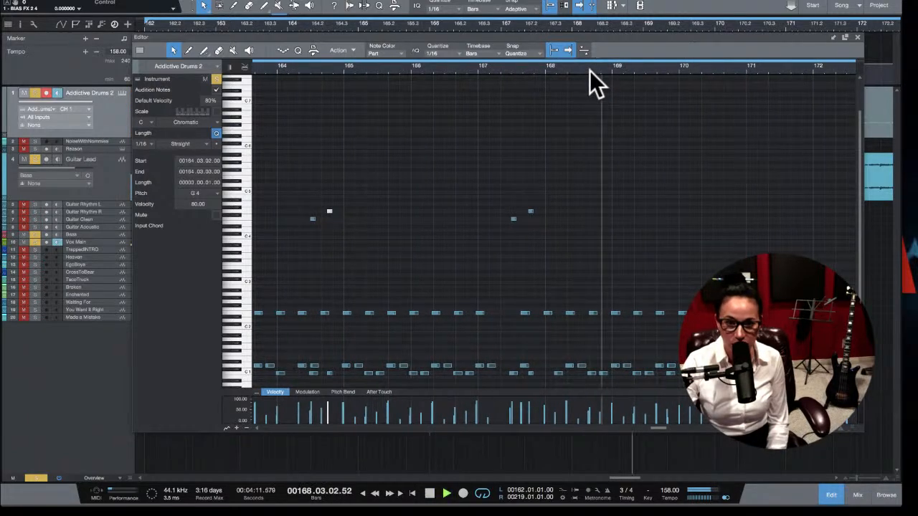
click(589, 71)
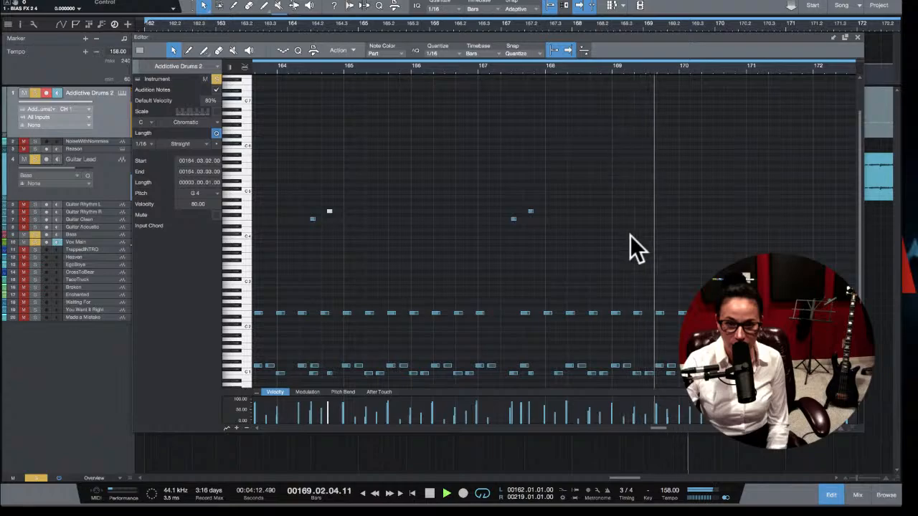
key(space)
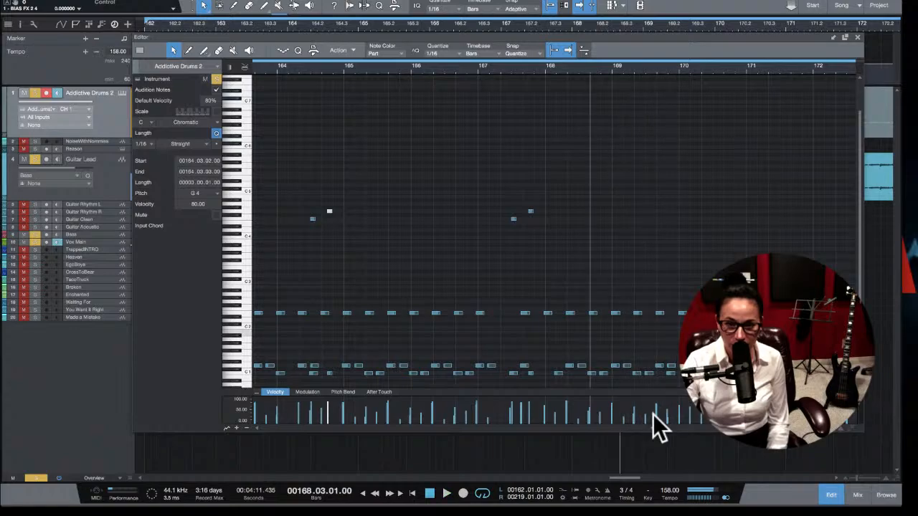
Step: Move the D 1 note at 169.02.04.73 down to C 1 and delete the C 1 note at 169.03.02.77
click(660, 364)
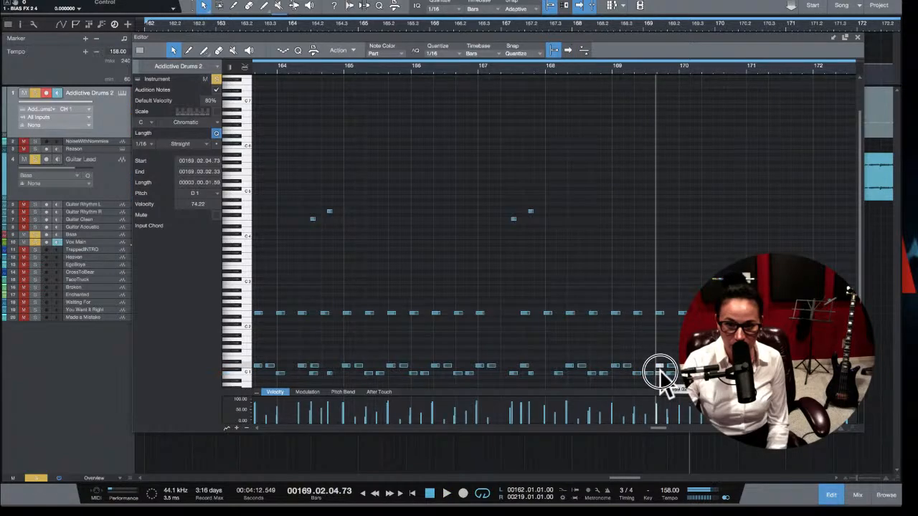
click(670, 373)
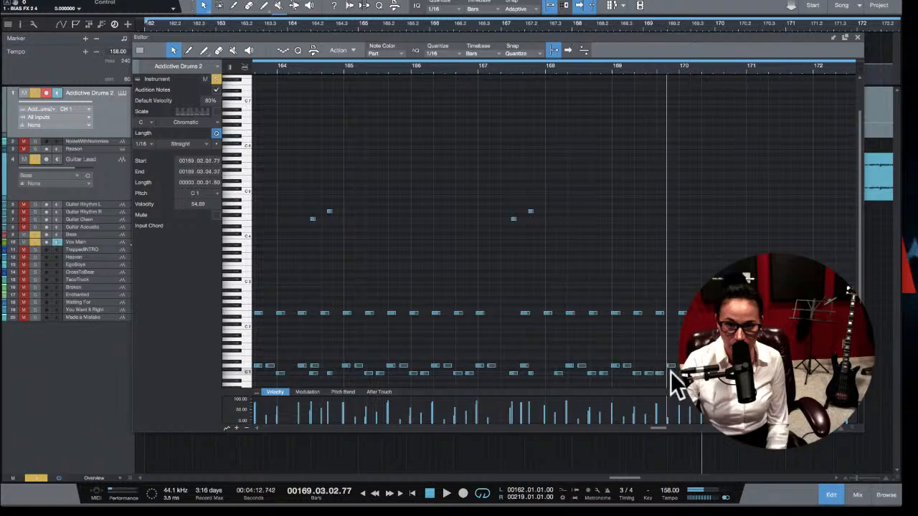
Step: Play the edited bar 169 notes twice from 168.03.01.00
click(590, 70)
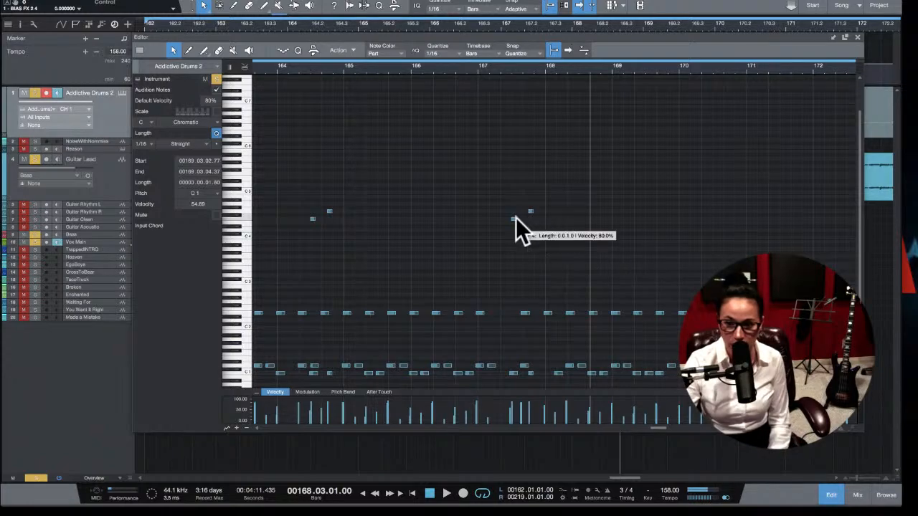
key(space)
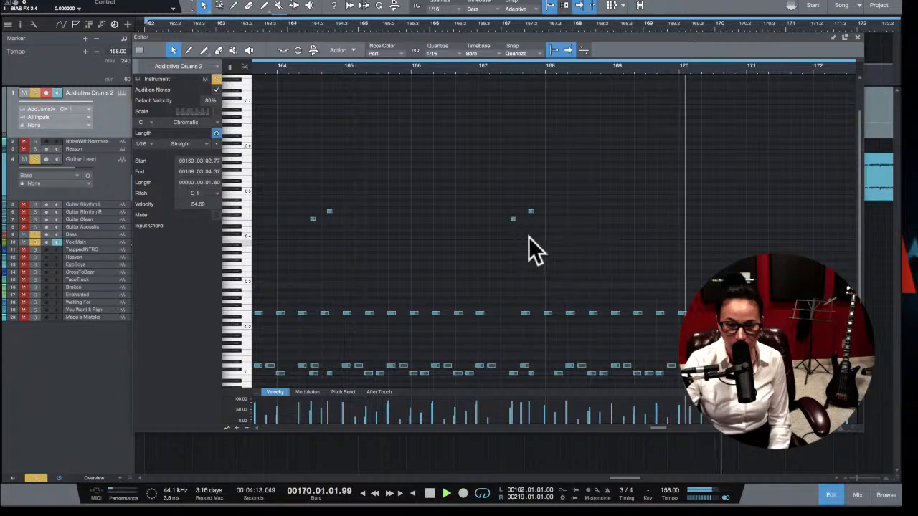
key(space)
key(space)
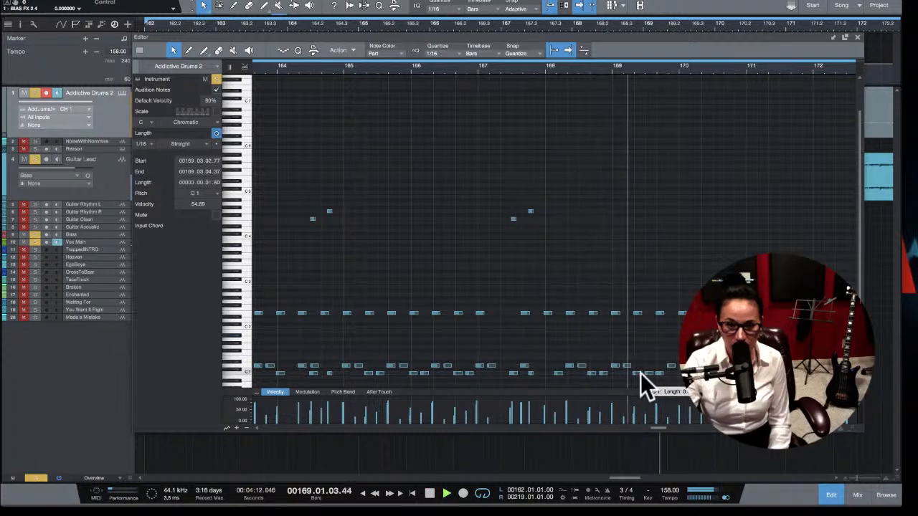
key(space)
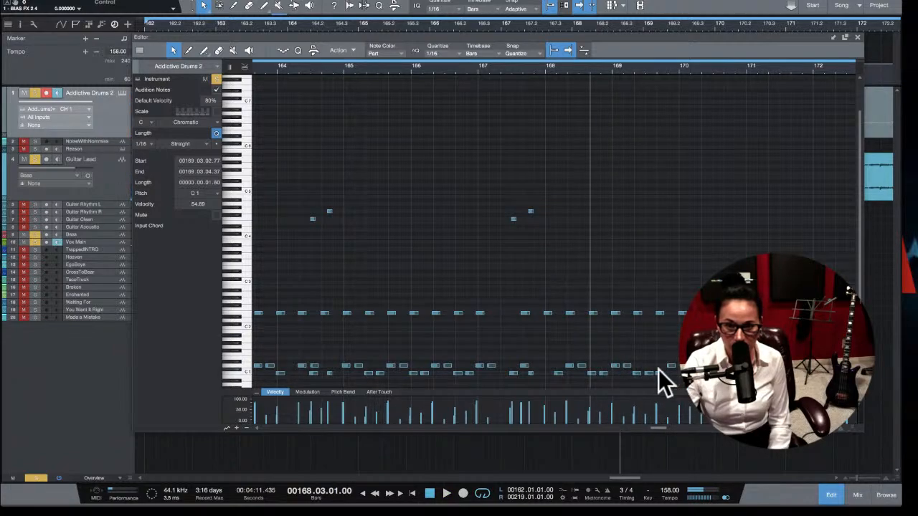
Step: Delete the D 1 note at 169.01.02.91, and move bar 169's C 1 notes to 169.01.04.00, 169.02.02.00 and 169.02.04.00 and a D 1 note to 169.03.02.00
click(632, 373)
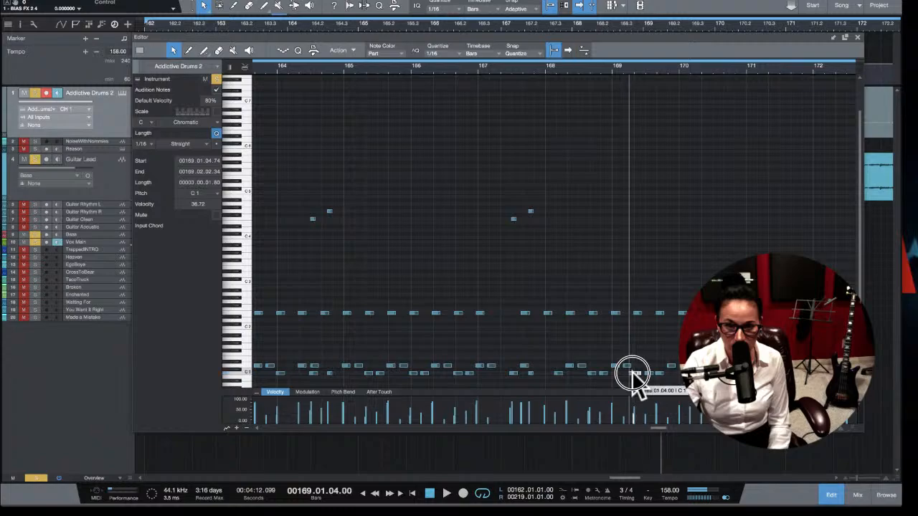
click(626, 365)
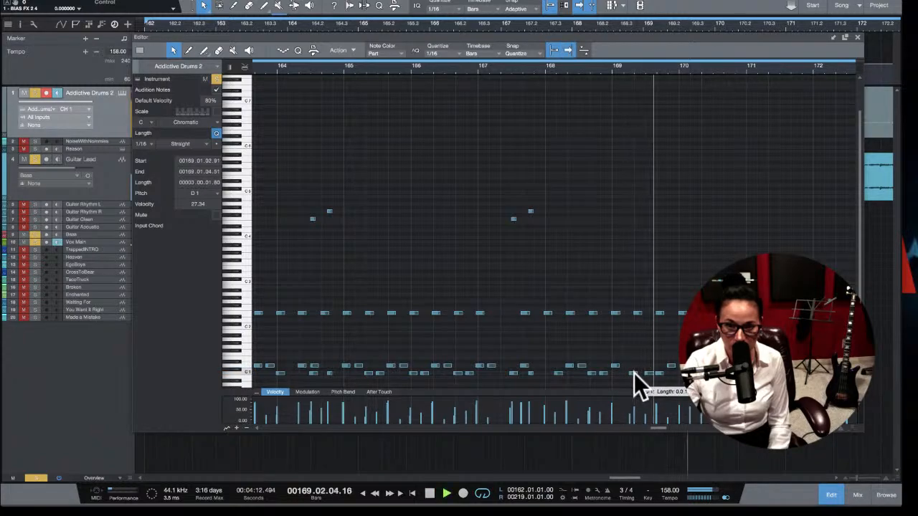
click(646, 374)
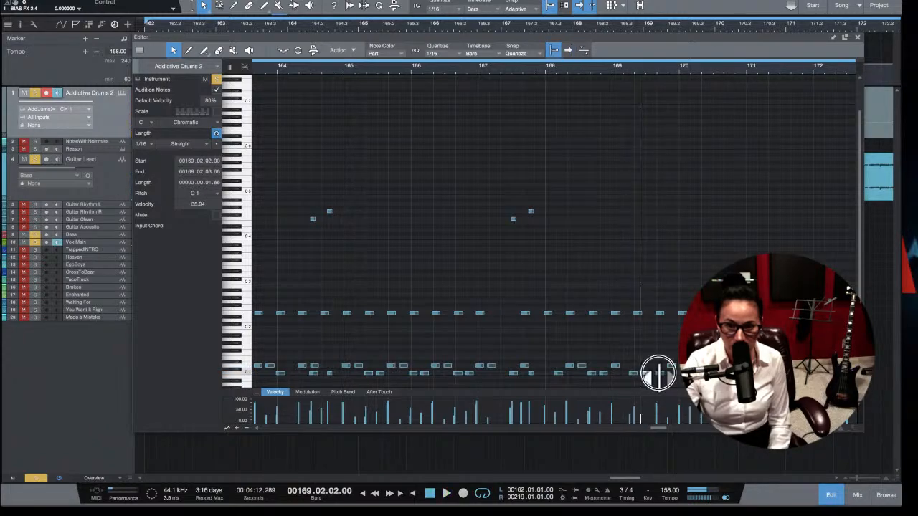
click(656, 373)
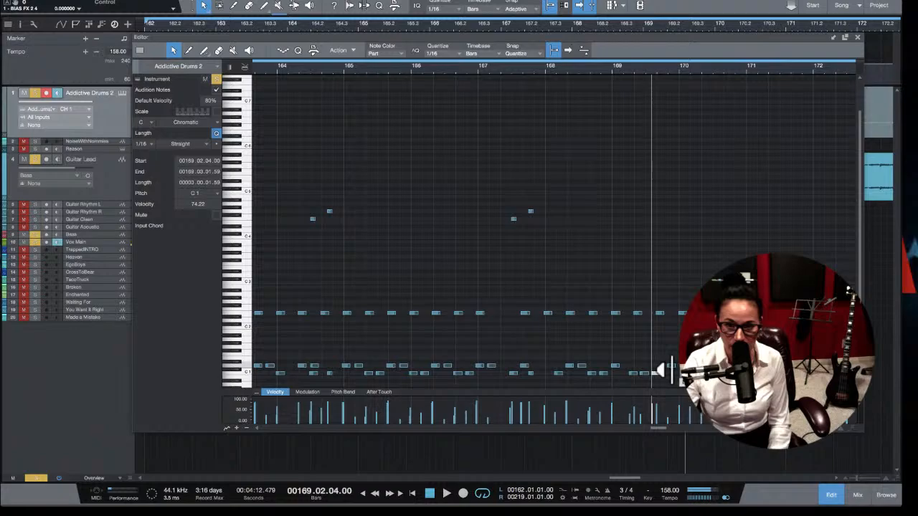
click(666, 366)
Step: Play the drum part from 168.01.01.00 through the repositioned notes
click(544, 71)
key(f)
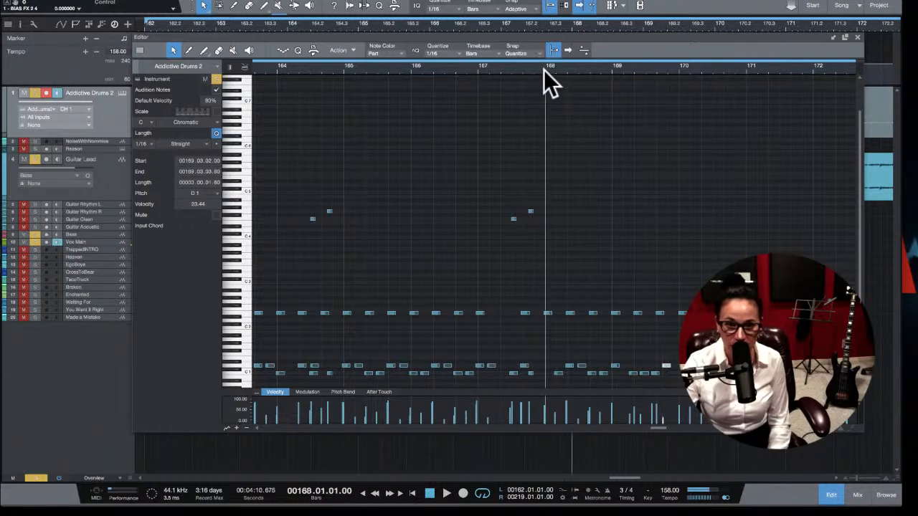
key(space)
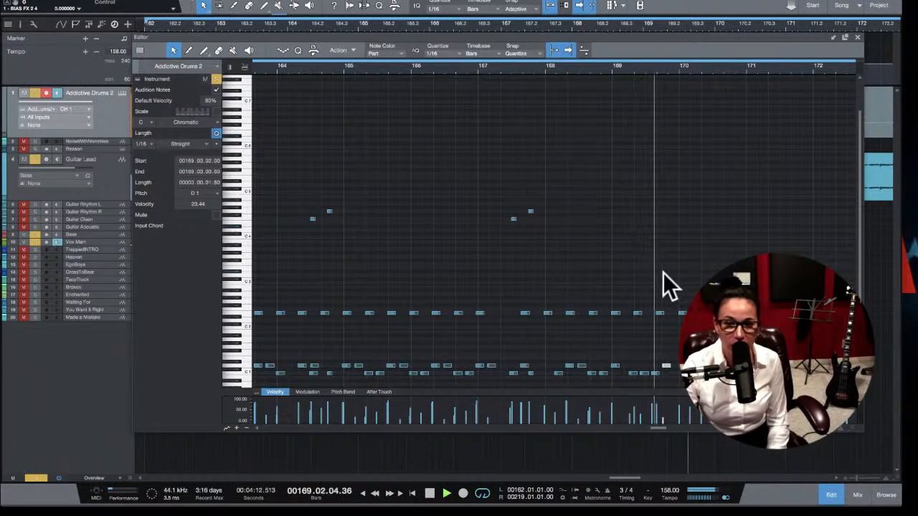
key(space)
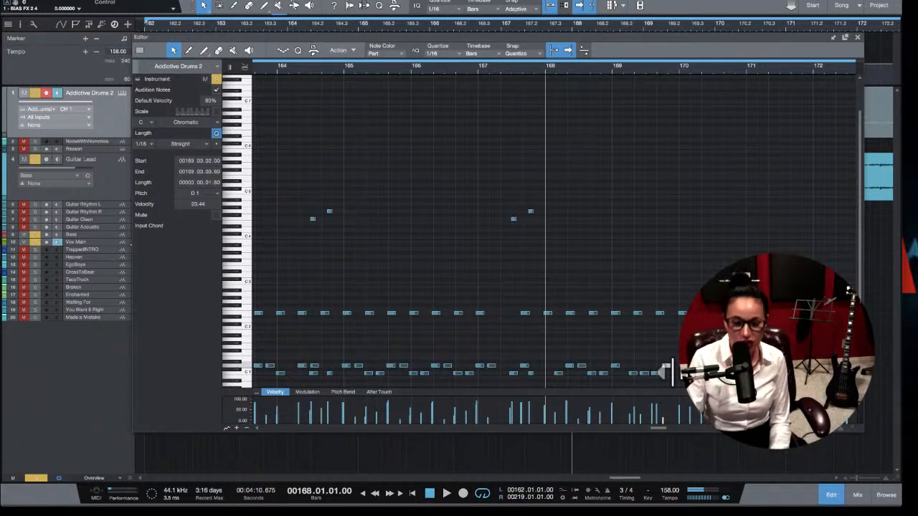
Step: Undo the pitch, position and deletion changes made to the C 1 and D 1 notes in bar 169
key(e)
key(e)
key(w)
key(w)
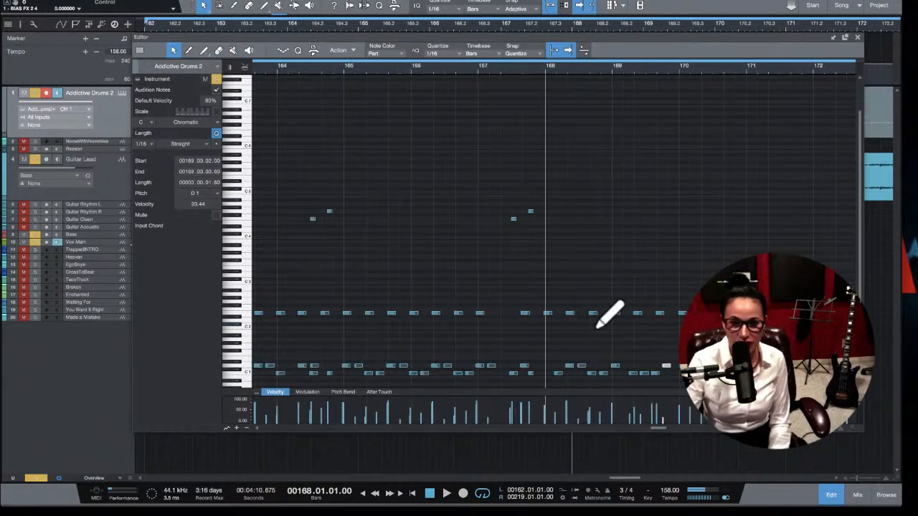
click(679, 71)
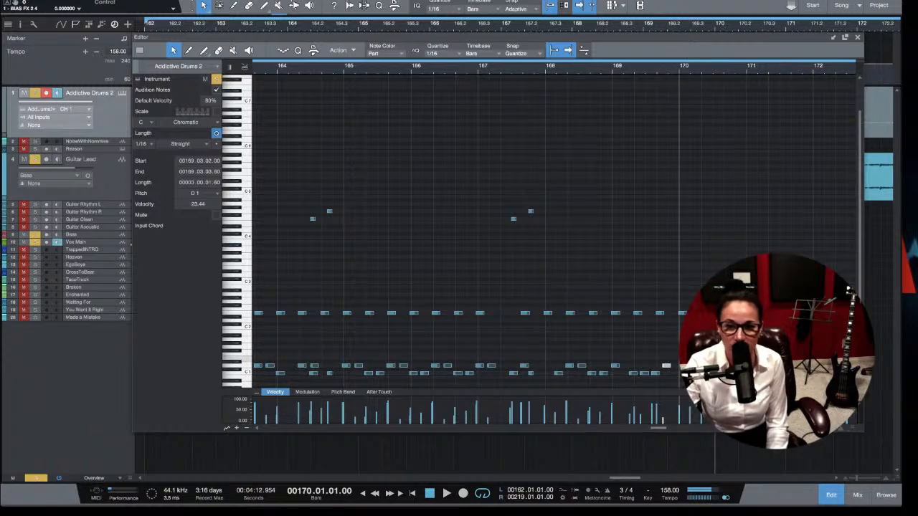
drag(667, 366, 671, 365)
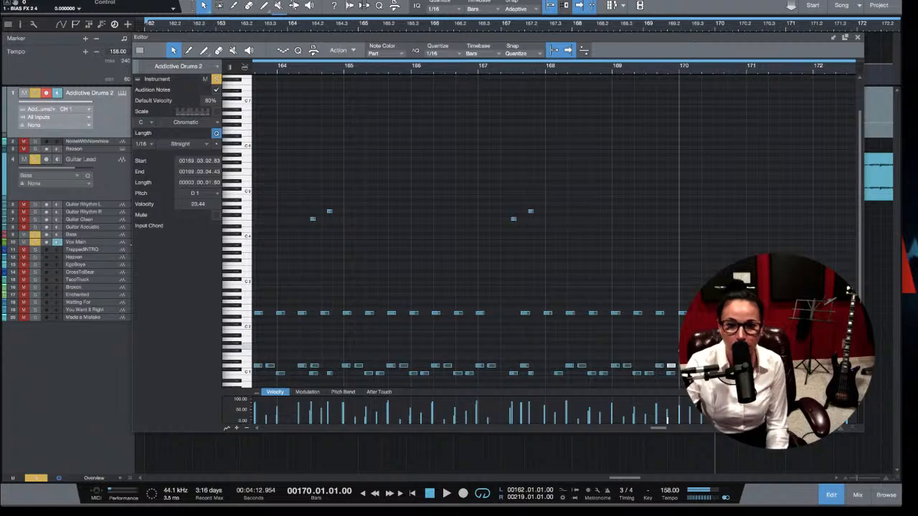
Step: Play the part from 170.01.01.00 and delete the D 1 notes in bar 170
key(space)
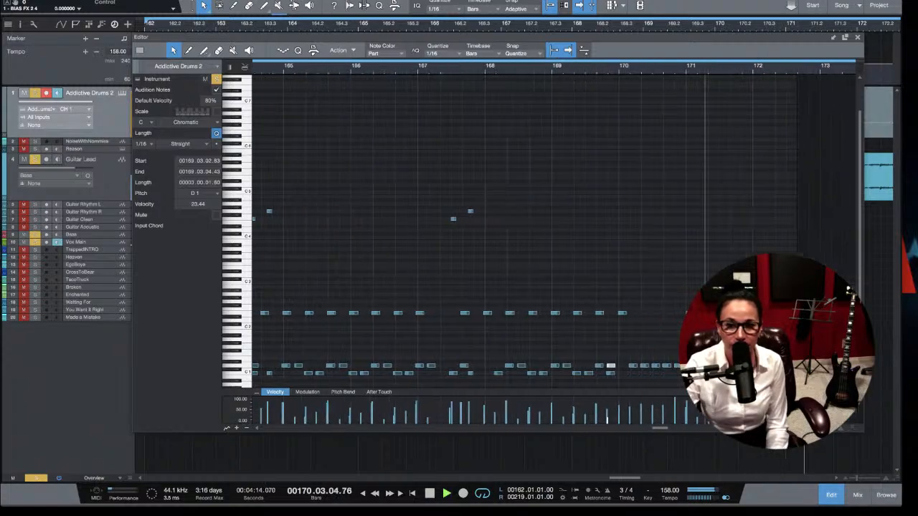
key(space)
drag(619, 378, 717, 350)
key(Delete)
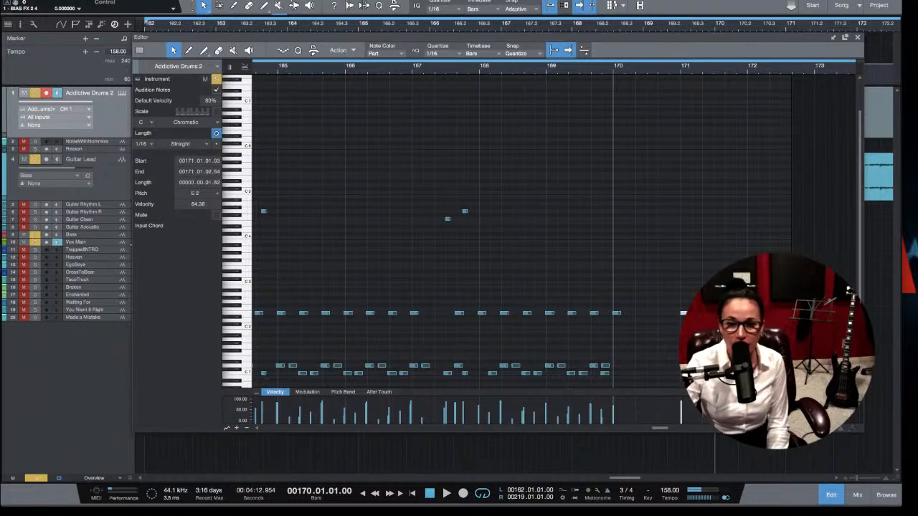
Step: Add a C 1 note with 80% velocity in bar 170 and move it to start at 170.01.01.00
click(616, 372)
double_click(618, 373)
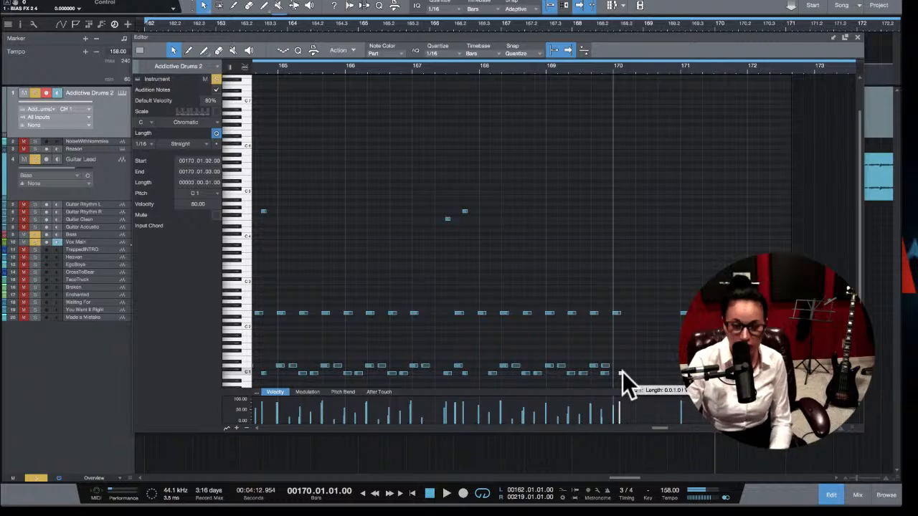
key(e)
key(e)
drag(643, 374, 625, 375)
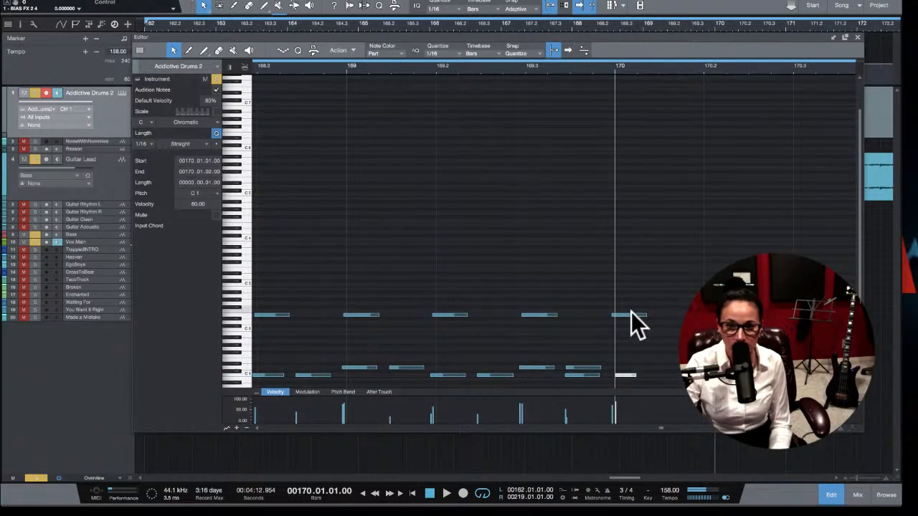
Step: Play the drum part from the E 2 note at the start of bar 170
click(630, 314)
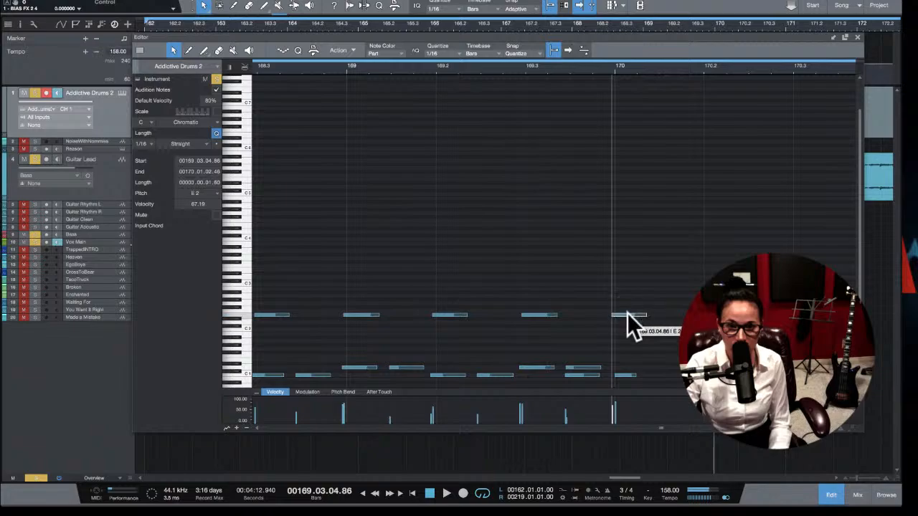
key(space)
key(space)
key(space)
key(space)
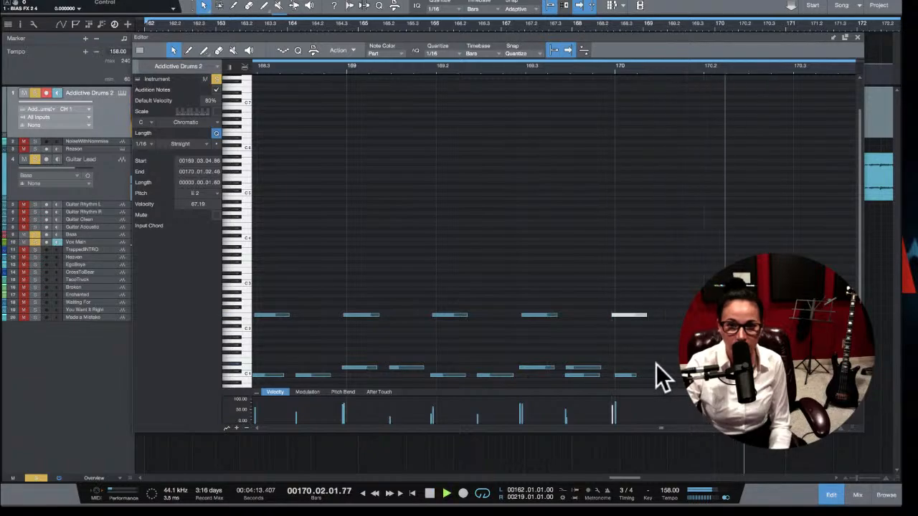
scroll(656, 365, down, 1)
scroll(656, 364, down, 2)
key(space)
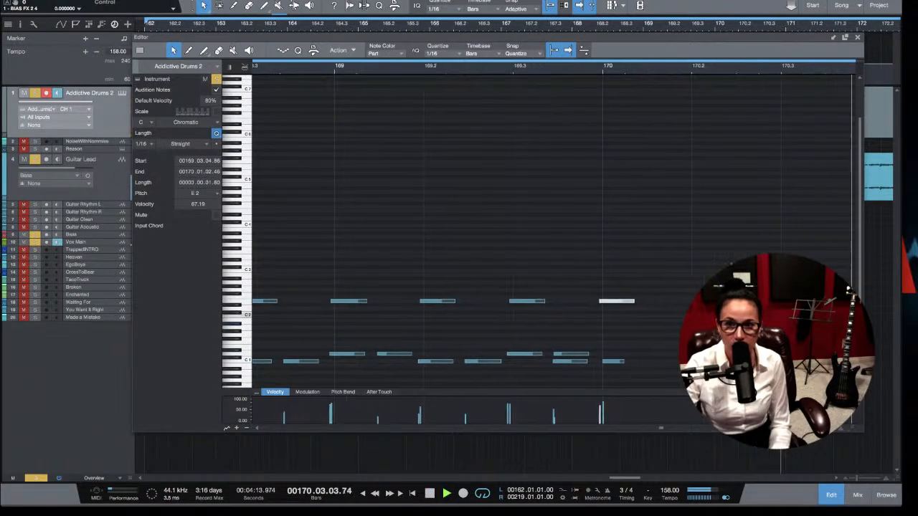
key(space)
scroll(595, 127, down, 5)
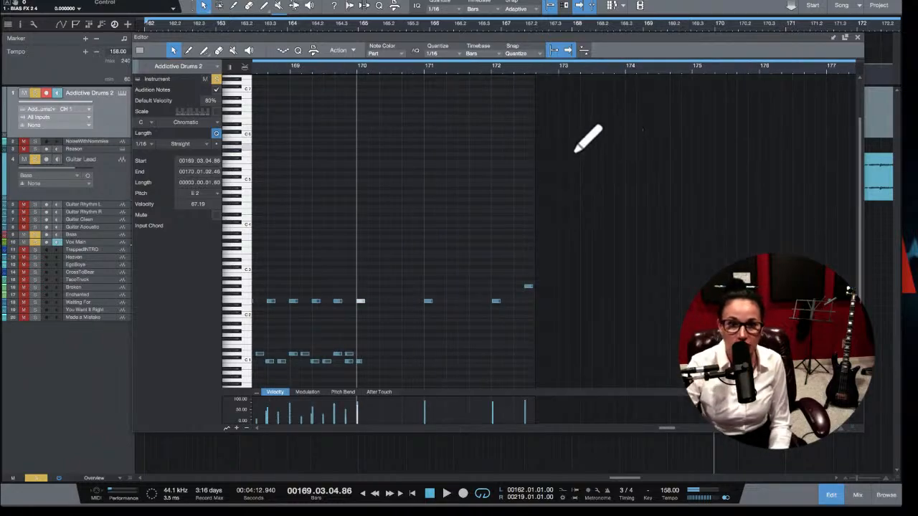
Step: Play the part from 171.01.01.00 and from 171.02.01.00 to hear where the guitar phrase falls
click(422, 69)
key(space)
key(space)
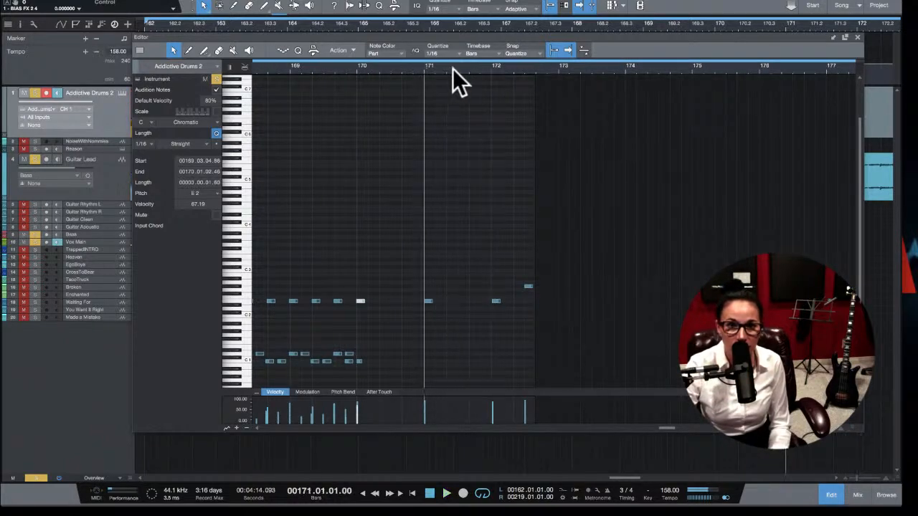
click(446, 69)
key(space)
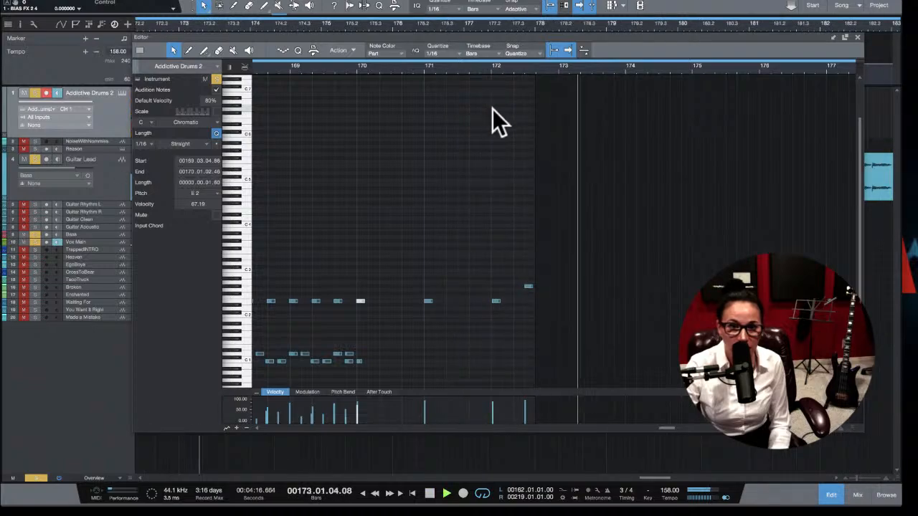
click(449, 70)
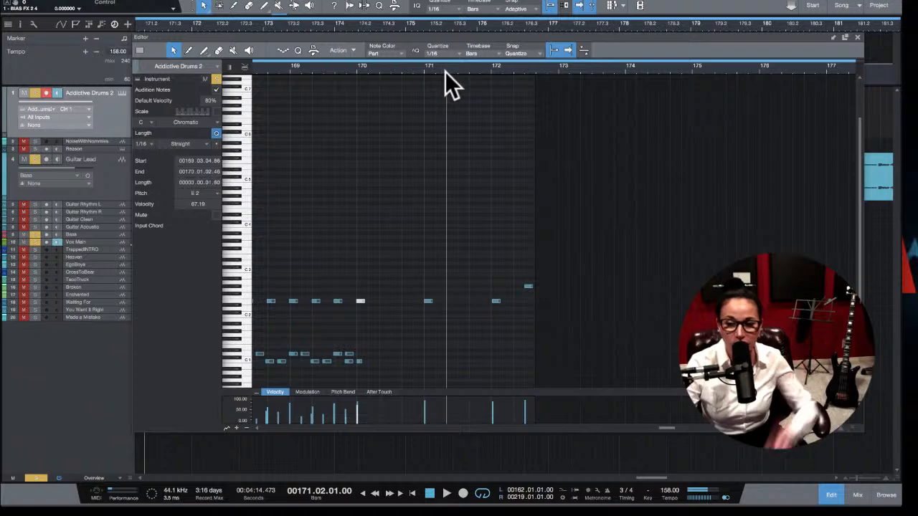
key(space)
key(space)
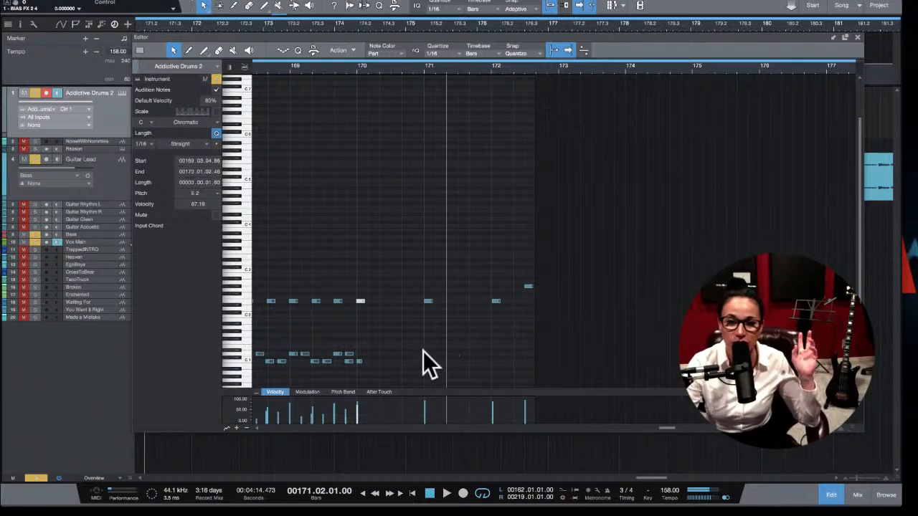
Step: Add two C 1 notes starting from 171.02.01.00 and a D 1 note at 171.03.01.00 with 80% velocity
click(448, 358)
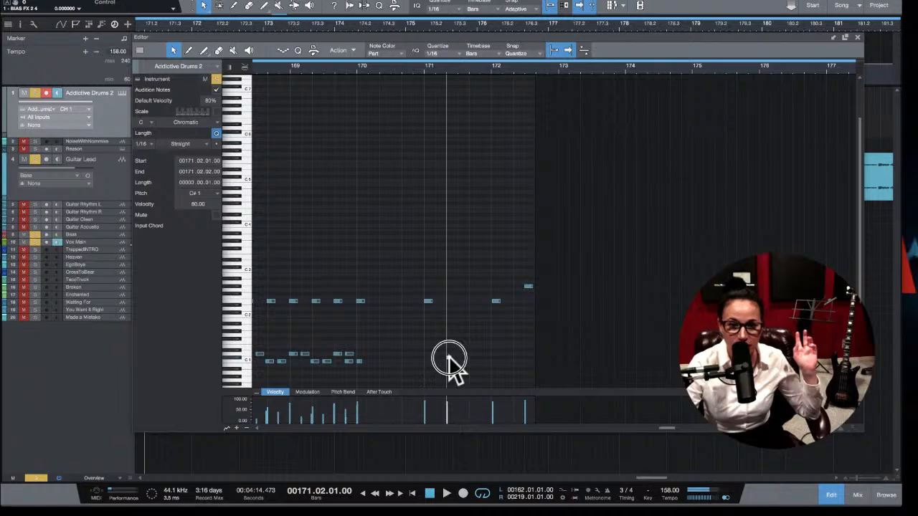
click(456, 362)
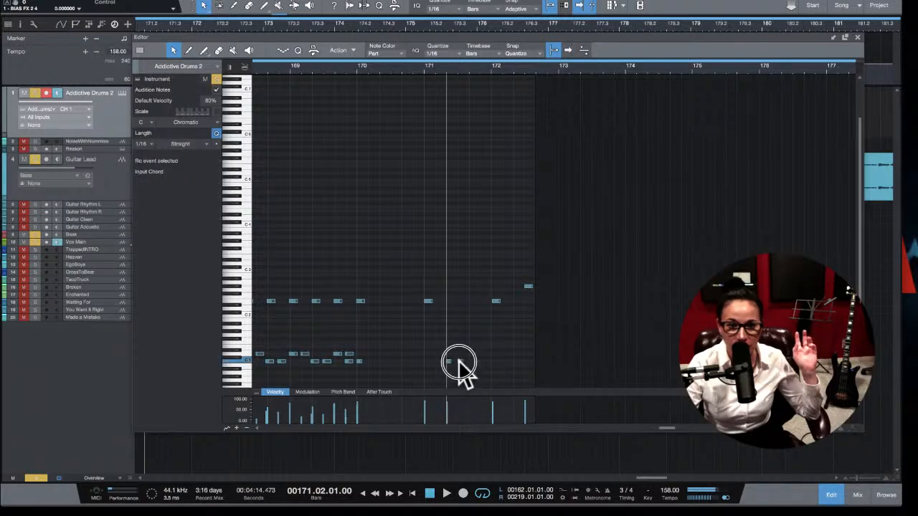
click(474, 354)
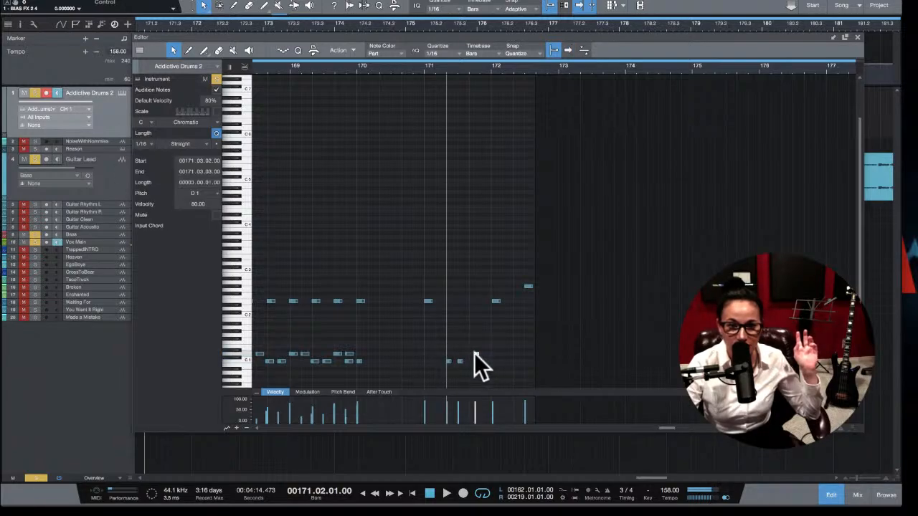
drag(476, 353, 472, 352)
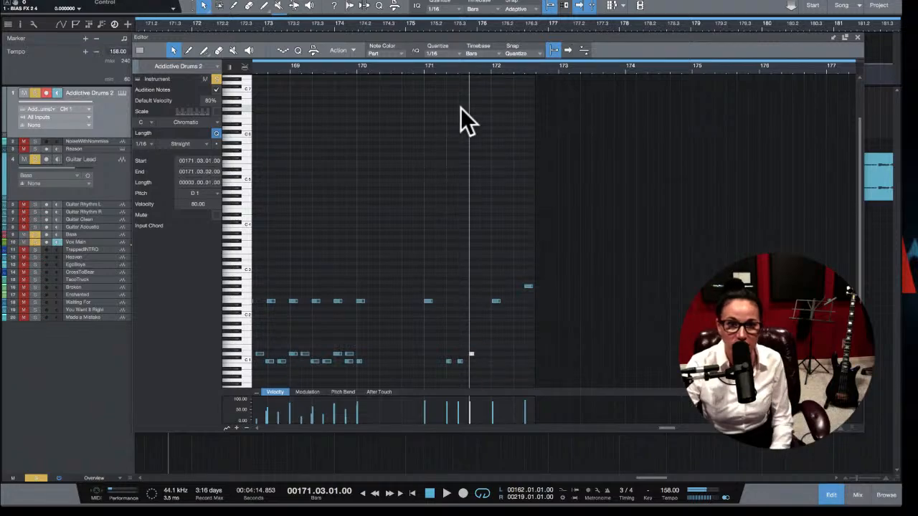
Step: Play the new bar 171 notes repeatedly from 171.02.01.00 against the guitar
click(445, 69)
key(e)
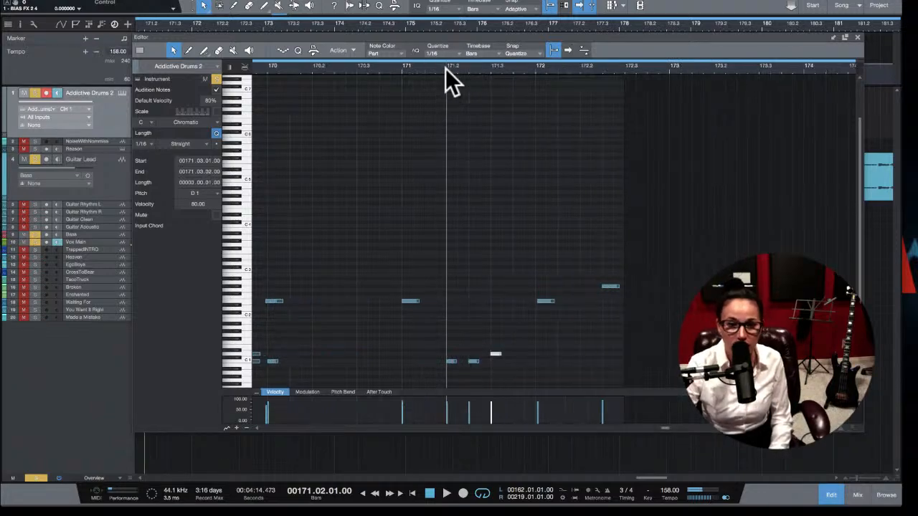
key(space)
key(space)
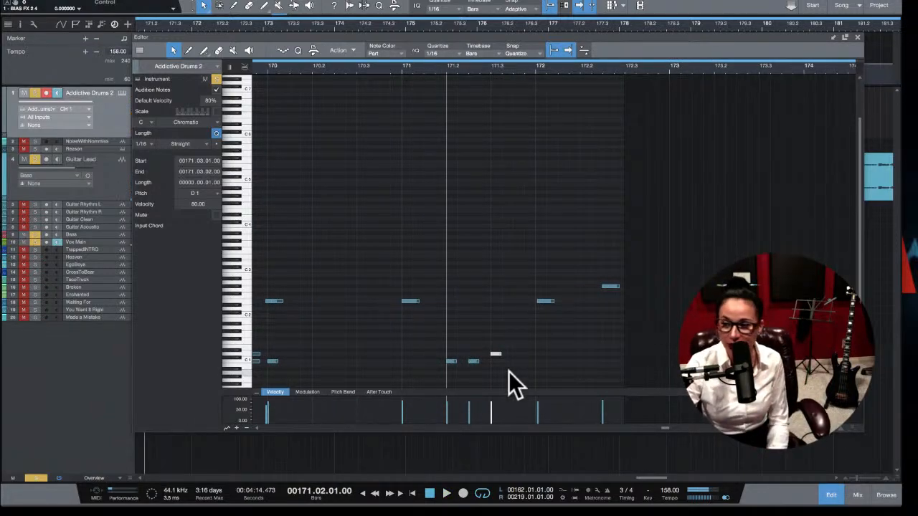
key(space)
key(space)
key(space)
key(space)
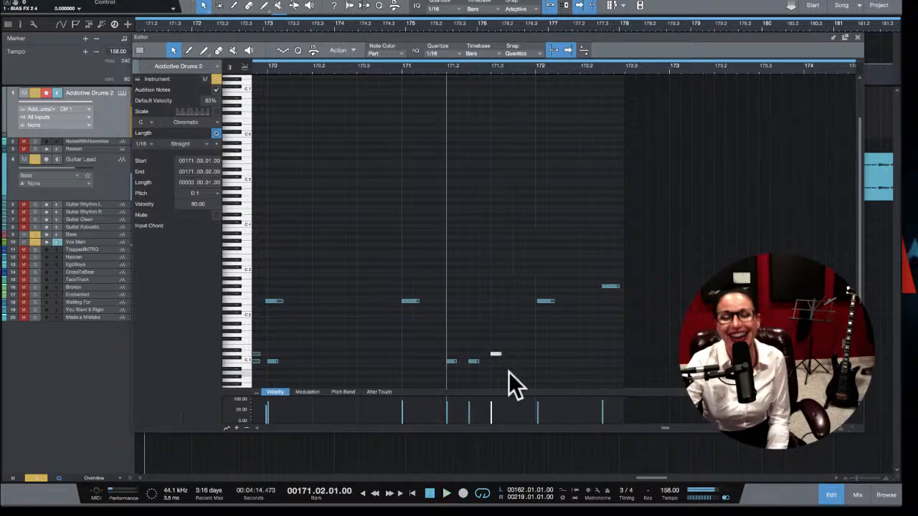
key(space)
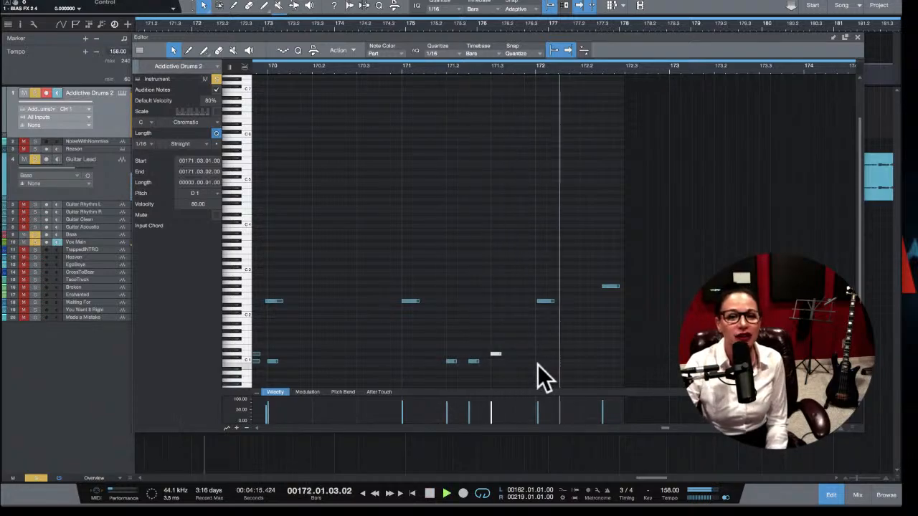
key(space)
key(space)
key(space)
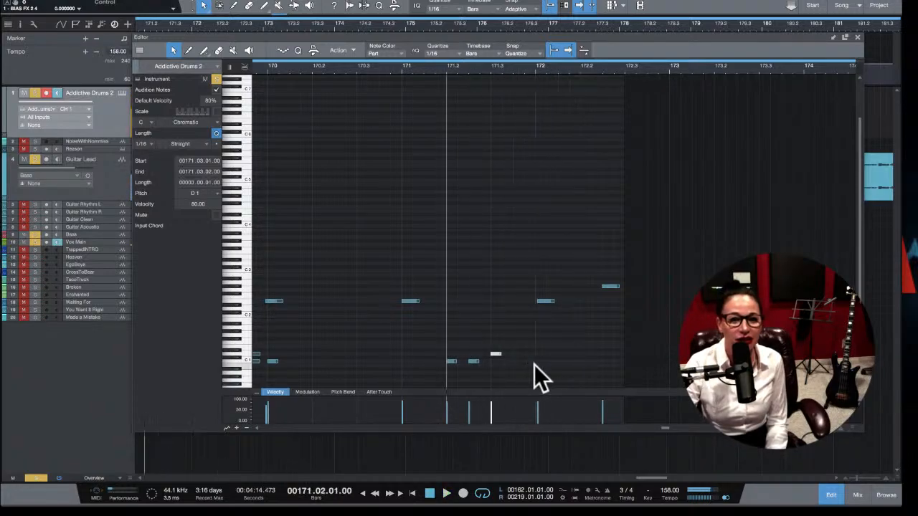
Step: Add a C 1 note at 172.01.01.00 with 80% velocity and play the phrase from 171.02.01.00
click(538, 367)
click(539, 364)
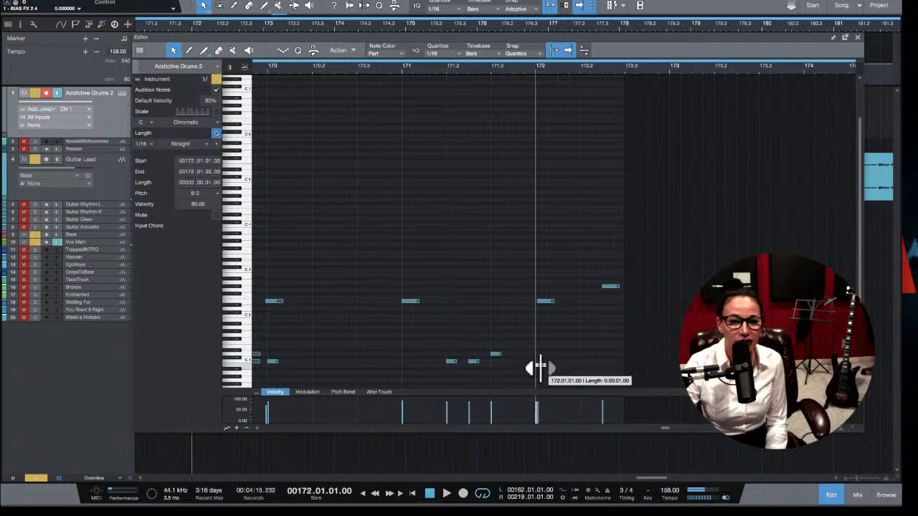
drag(543, 366, 541, 361)
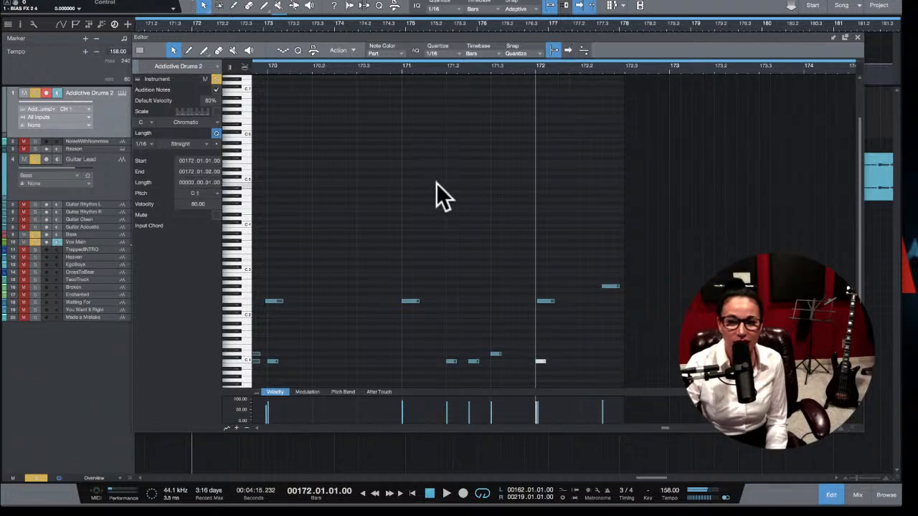
click(446, 68)
key(space)
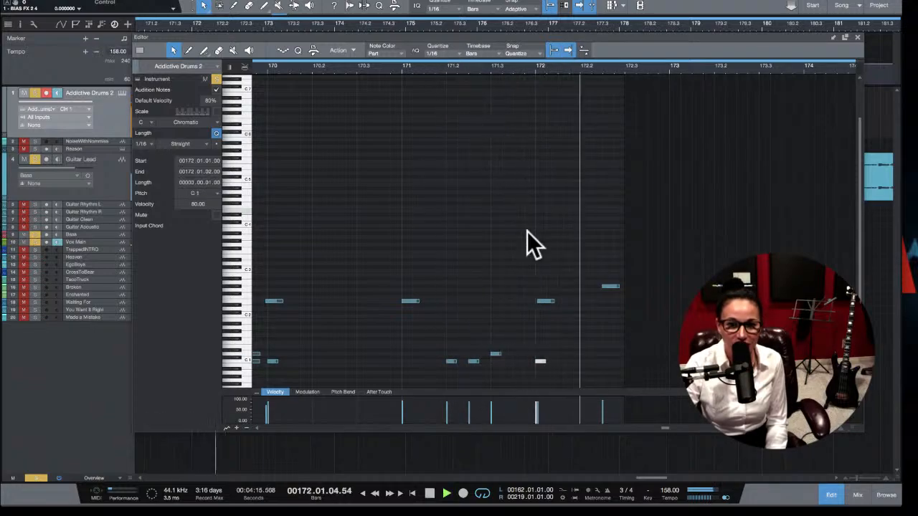
key(space)
Step: Add C 1 notes at 172.01.03.00 and 172.02.01.00 and a C# 1 note at 172.02.03.00, and play the phrase
click(562, 360)
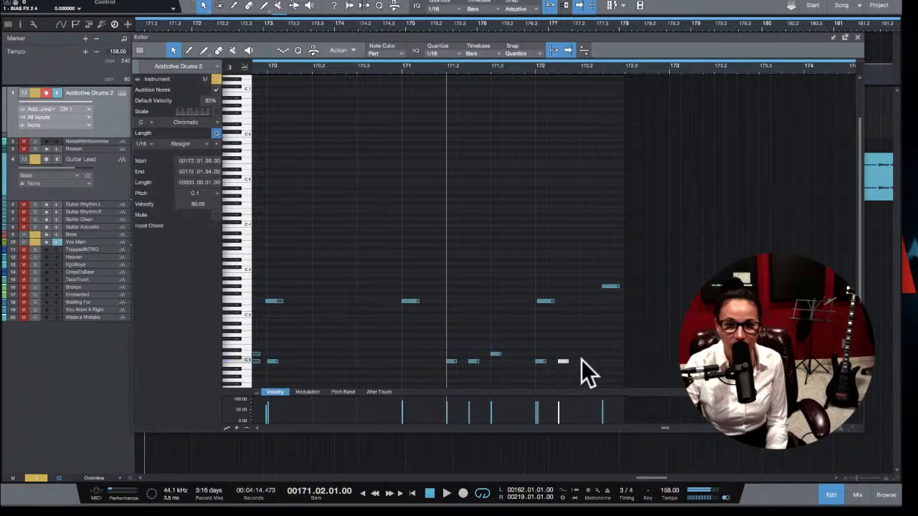
click(585, 361)
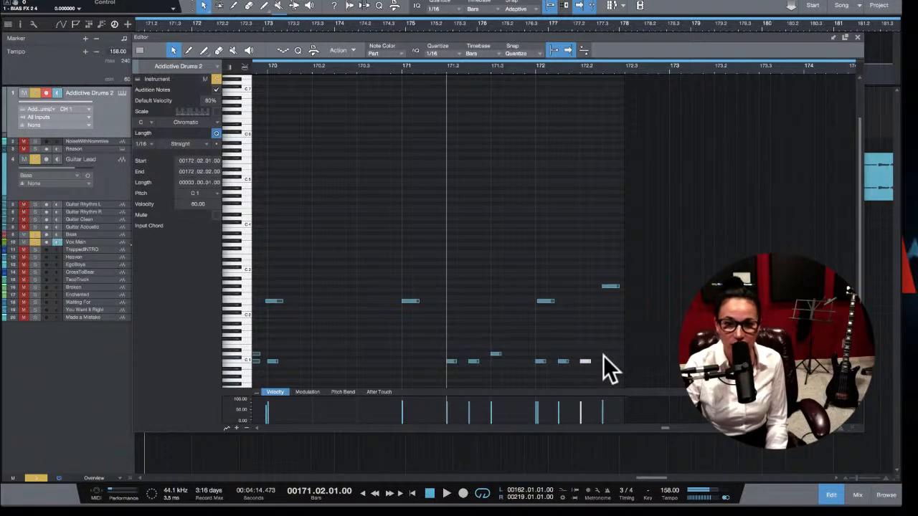
click(605, 357)
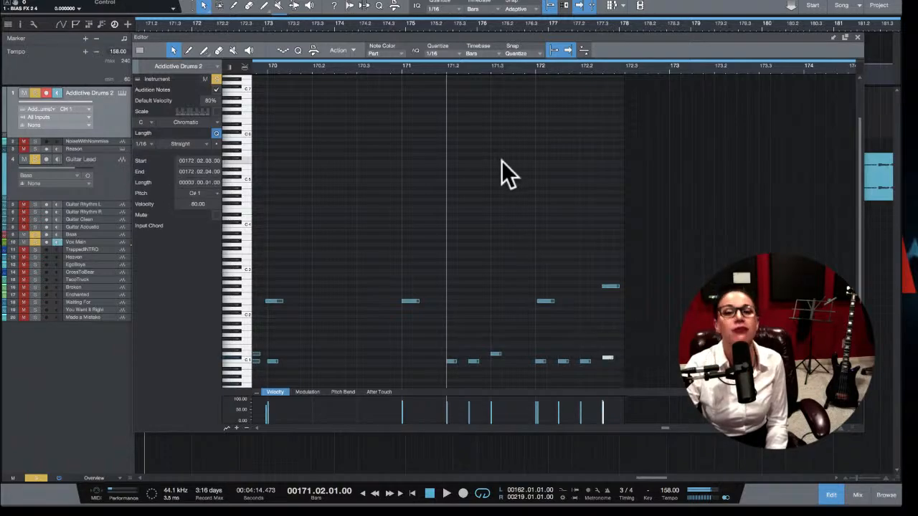
key(space)
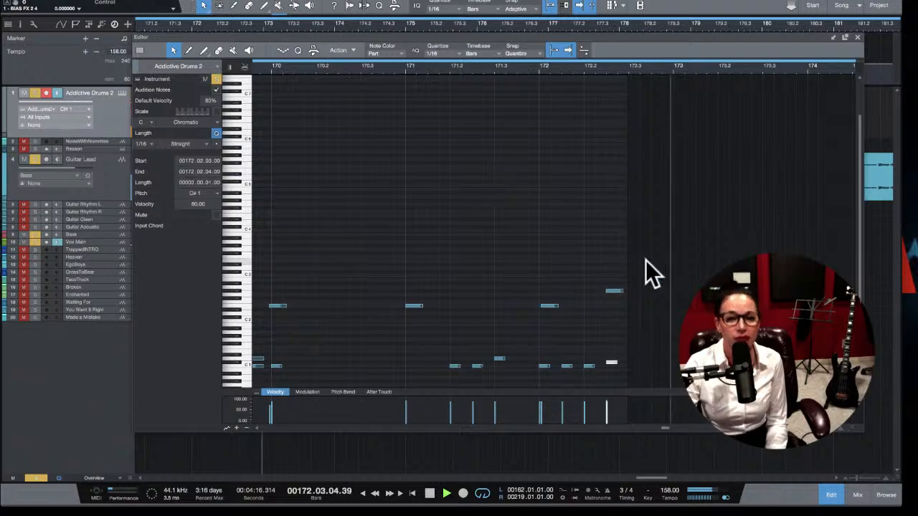
key(space)
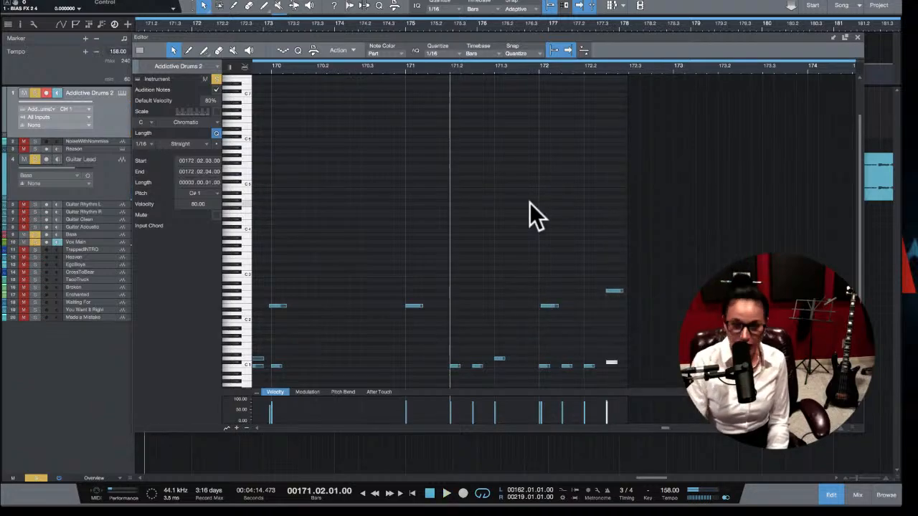
Step: Lower the velocities of the C 1 notes at 171.02.03.00, 172.01.03.00 and 172.02.01.00, and set the C# 1 note's to 76.67
drag(450, 221, 694, 419)
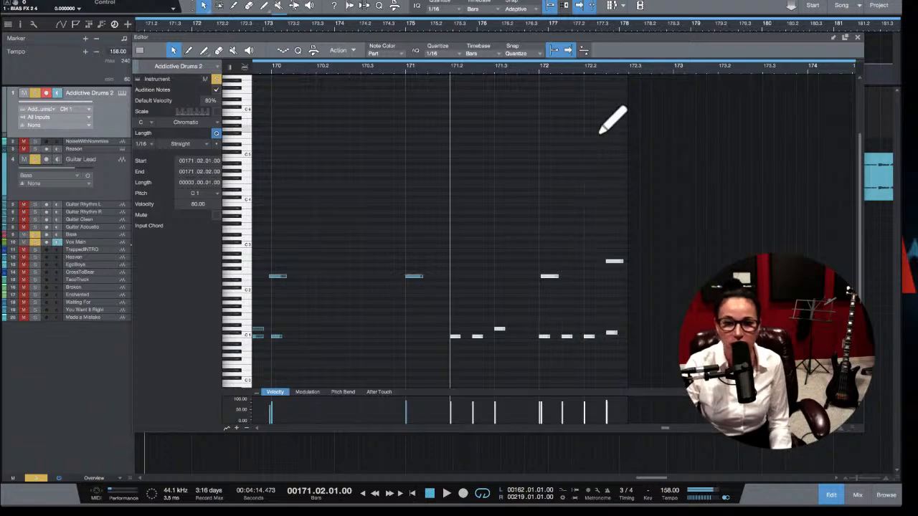
click(447, 286)
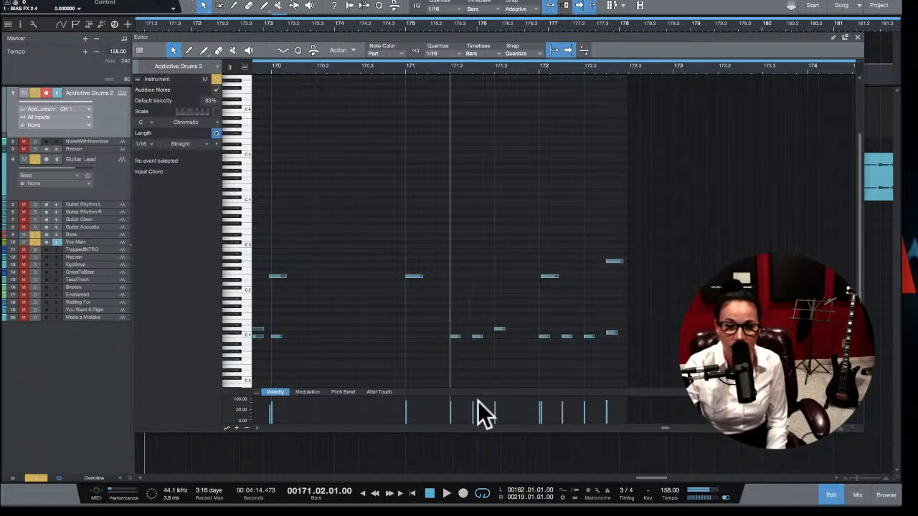
drag(469, 406, 608, 408)
click(546, 276)
click(584, 417)
click(609, 333)
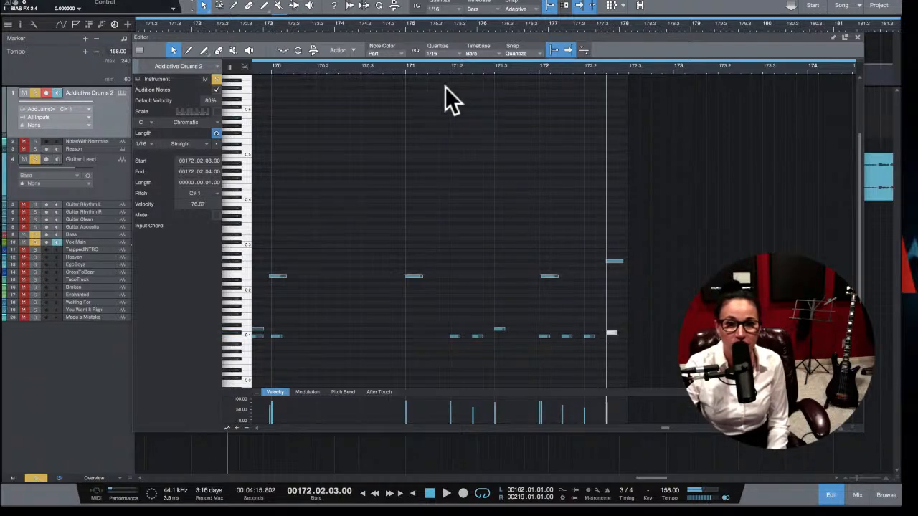
Step: Copy the notes from 171.02.01.00 through 172.02.03.00, paste them at 172.03.01.00 and play the copied phrase
drag(449, 87, 633, 385)
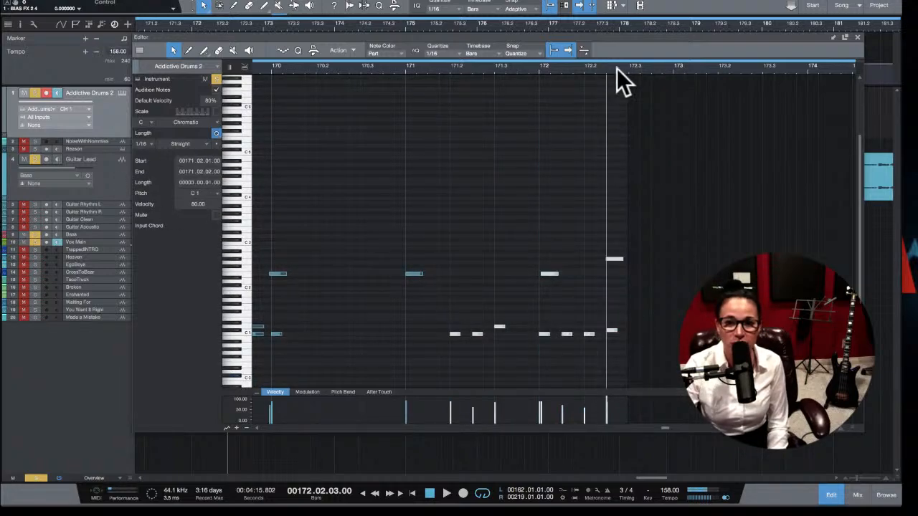
key(space)
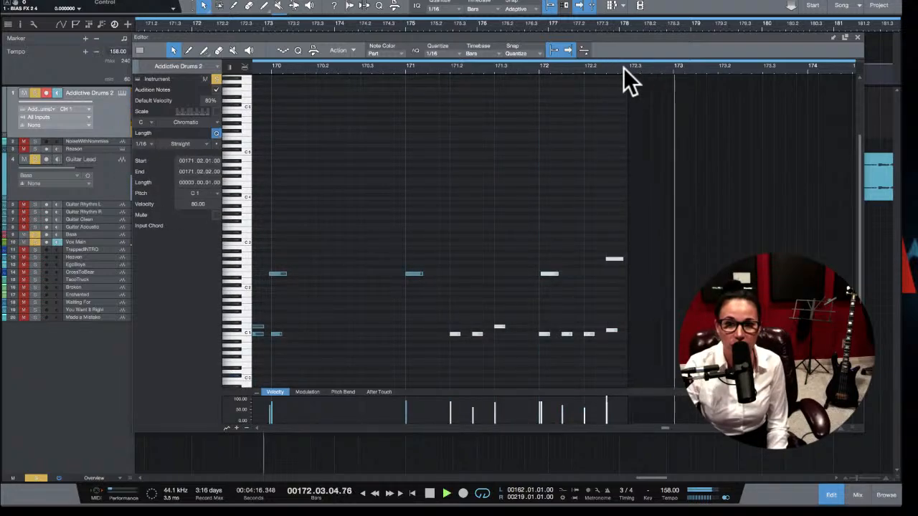
key(space)
click(463, 71)
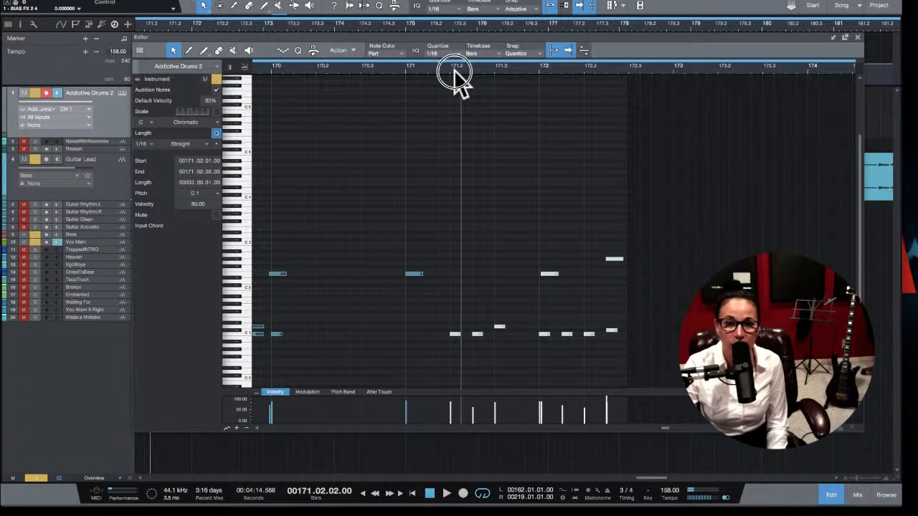
key(space)
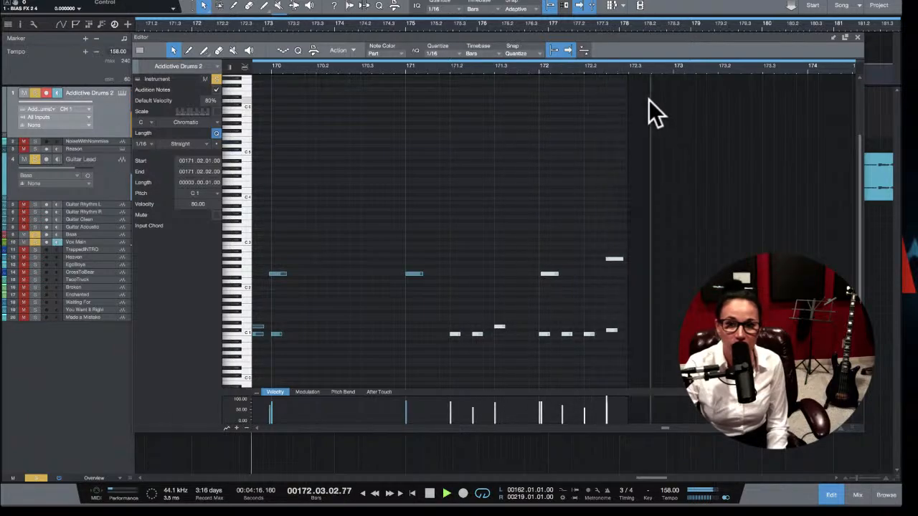
key(space)
click(627, 69)
key(space)
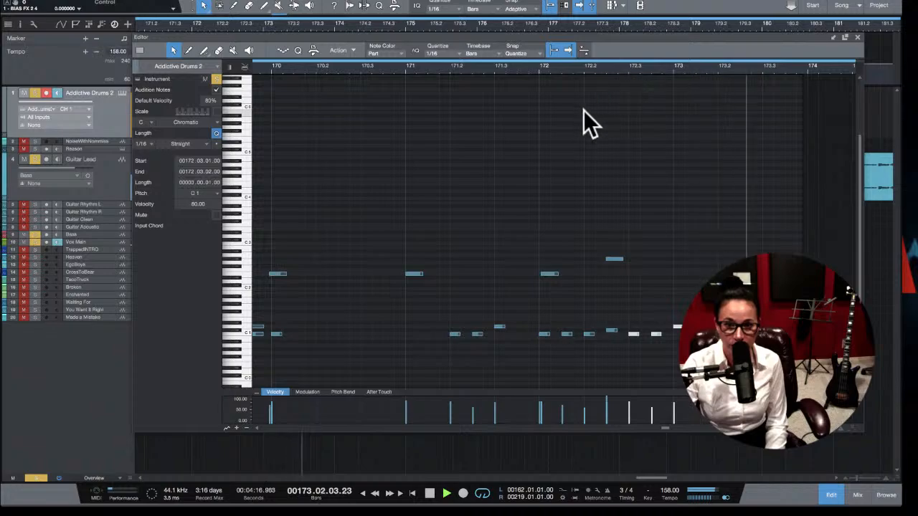
Step: Play the original phrase and its pasted copy from 171.02.01.00
key(space)
click(451, 68)
key(space)
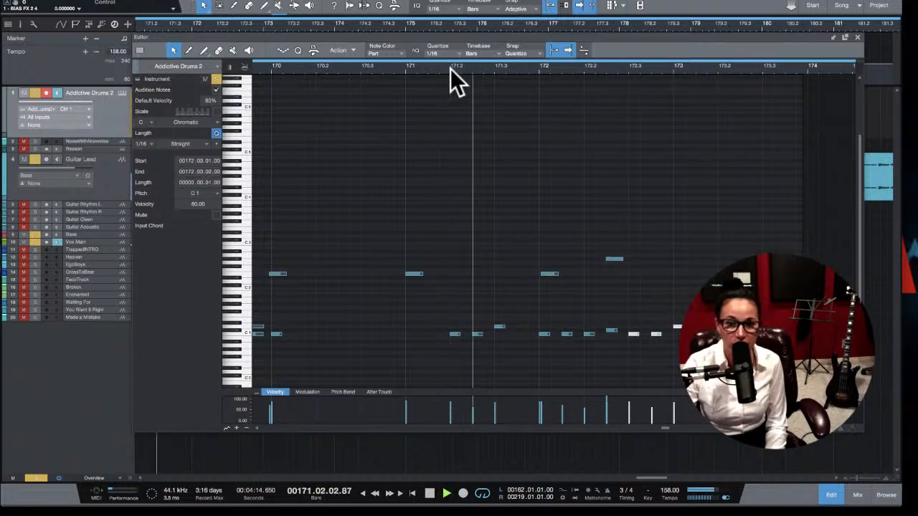
scroll(769, 233, up, 1)
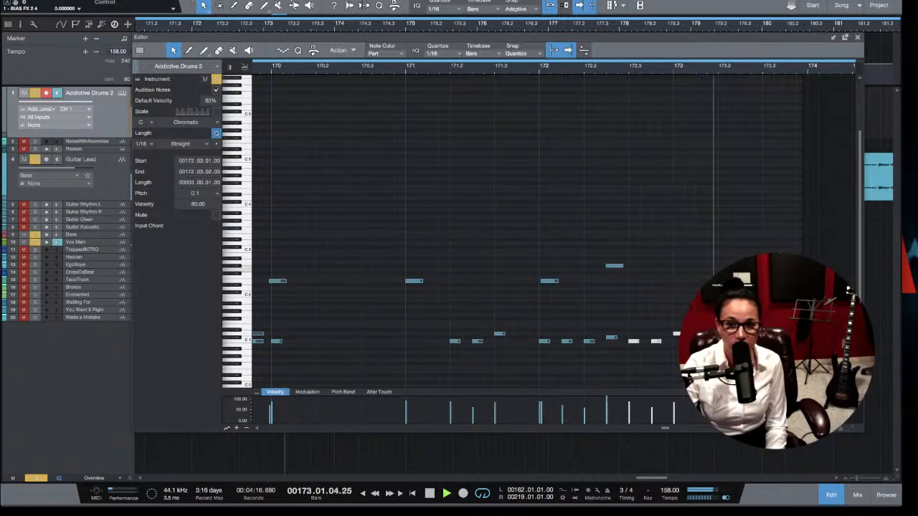
Step: Copy the notes from 171.02.01.00 through the end of the phrase and paste them at 174.01.01.00
key(space)
drag(450, 218, 807, 377)
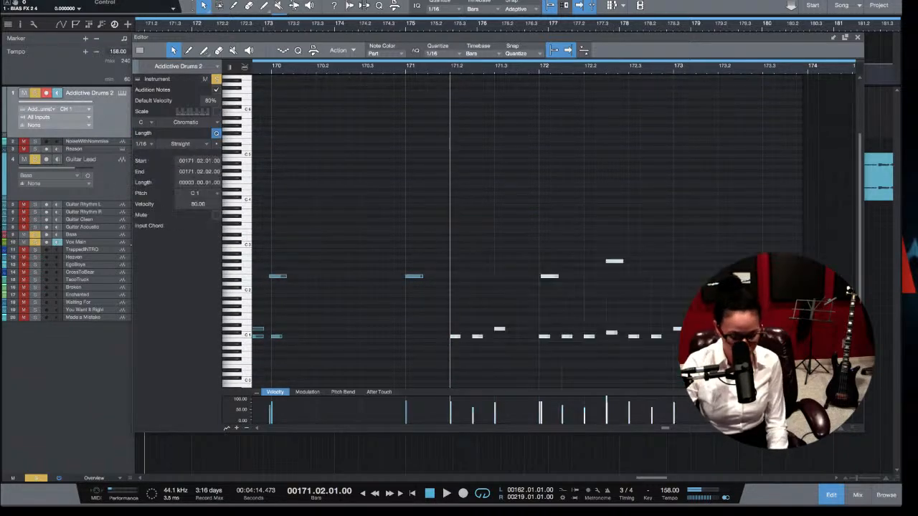
click(807, 68)
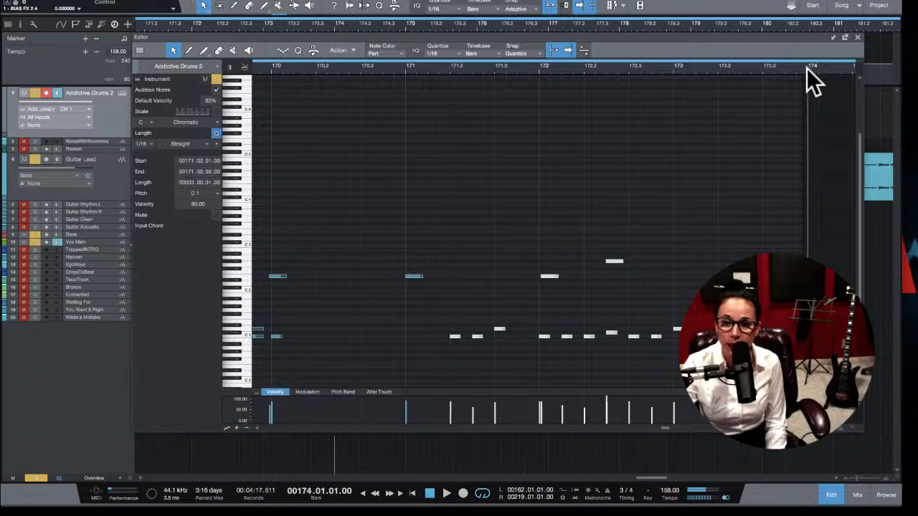
click(396, 192)
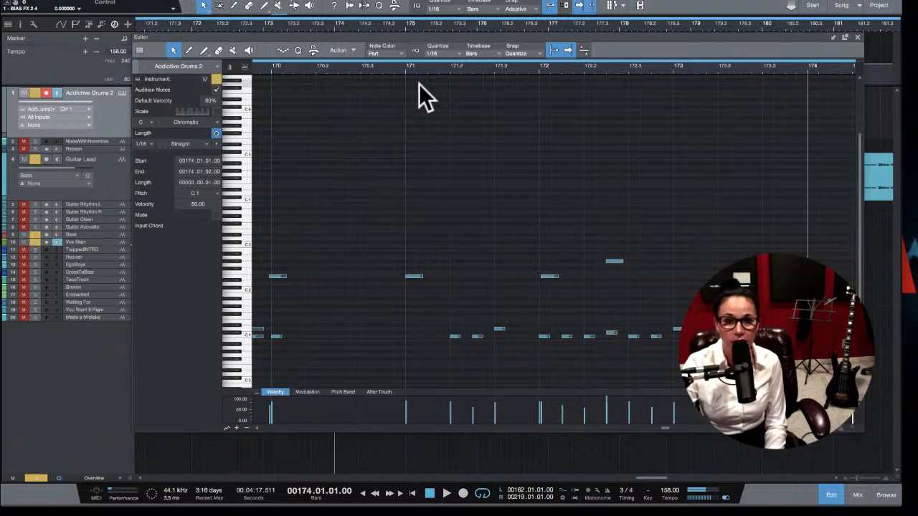
Step: Play the drum part with the pasted phrase from 171.02.01.00, showing the whole part from bar 162
click(446, 70)
key(space)
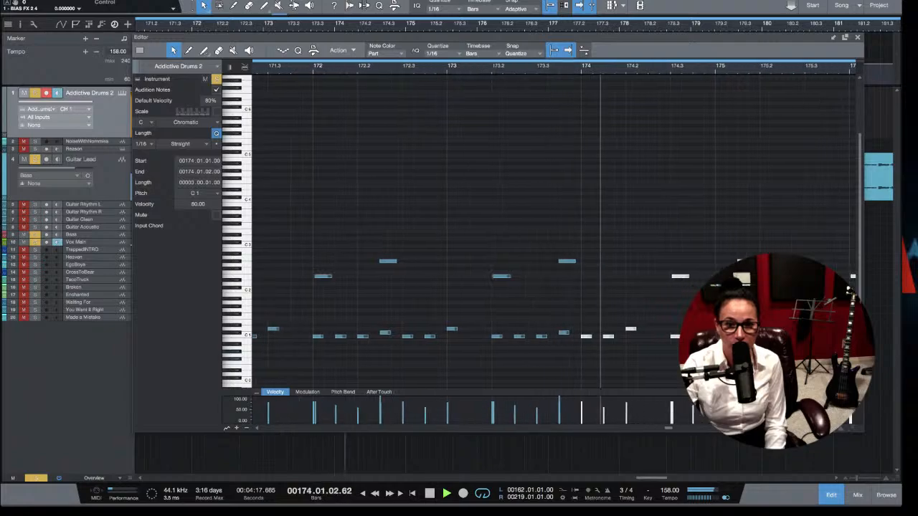
key(w)
key(w)
key(w)
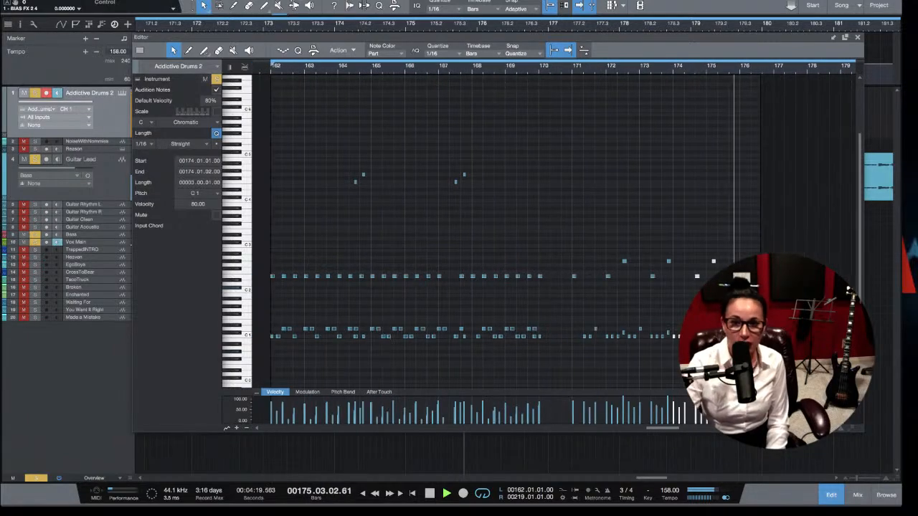
key(space)
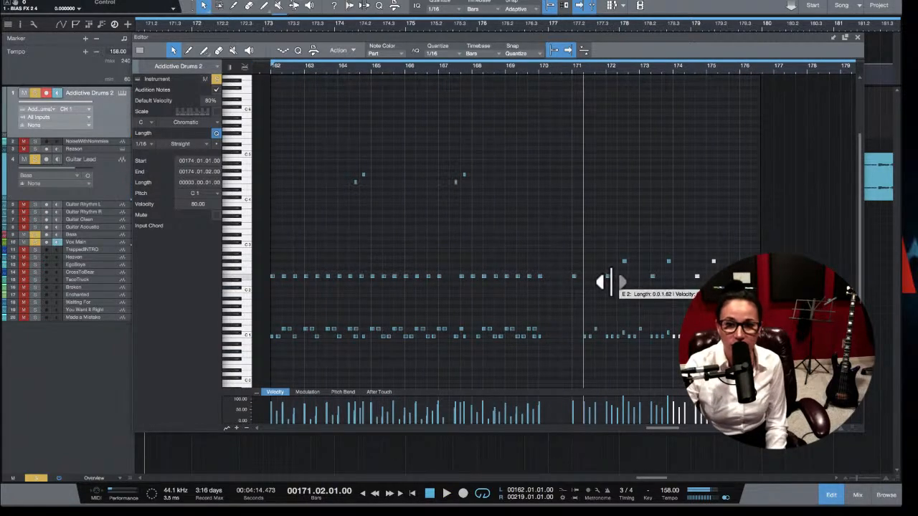
Step: Delete the E 2 notes from bar 172 onward together with the stray long F 2 note at 171.03.03.00
drag(600, 242, 767, 300)
click(585, 272)
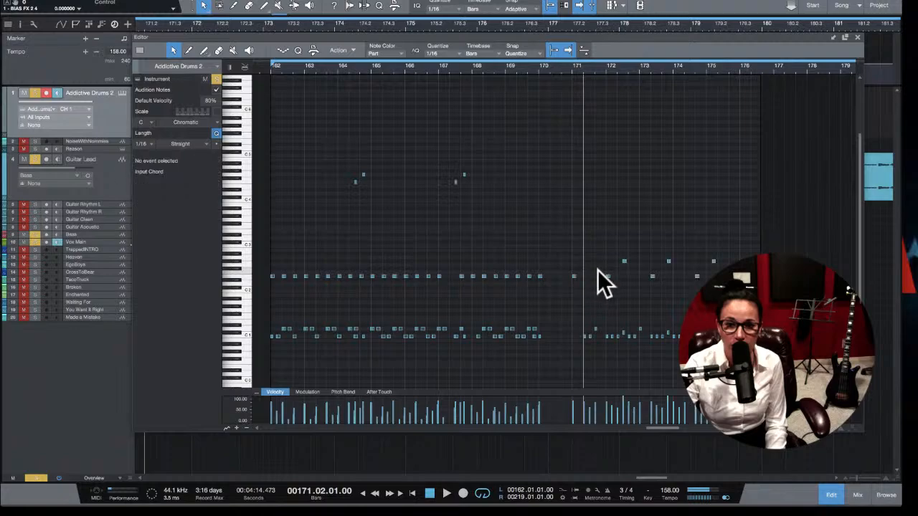
drag(600, 272, 741, 274)
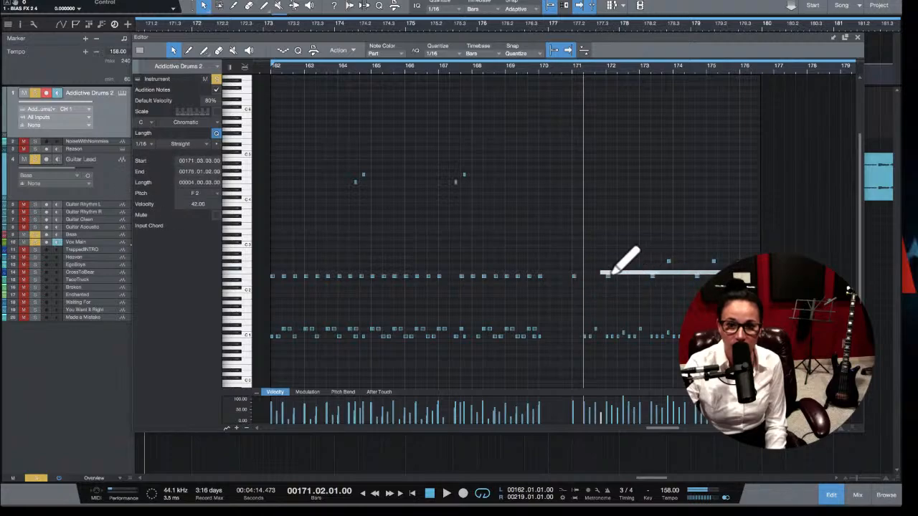
click(585, 256)
drag(600, 268, 745, 296)
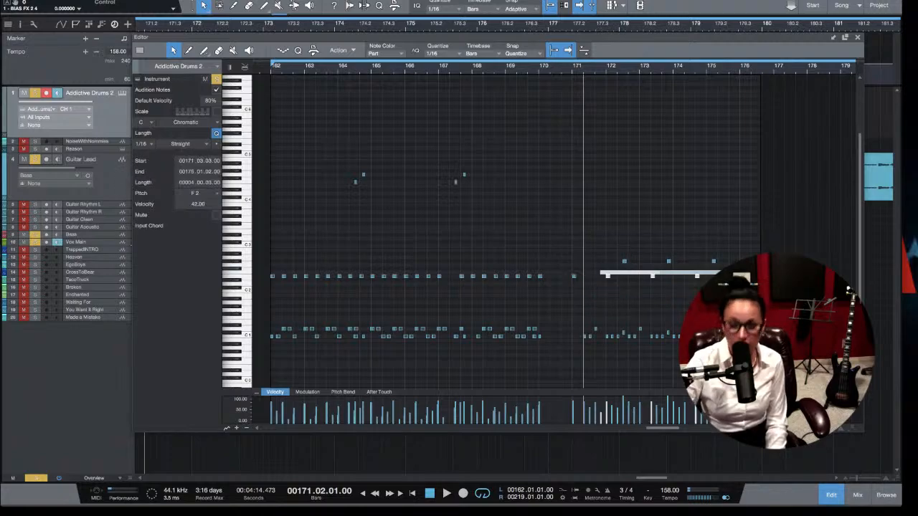
key(Delete)
Step: Add G# 2 notes at 171.03.04.00 and 171.02.02.00
click(624, 261)
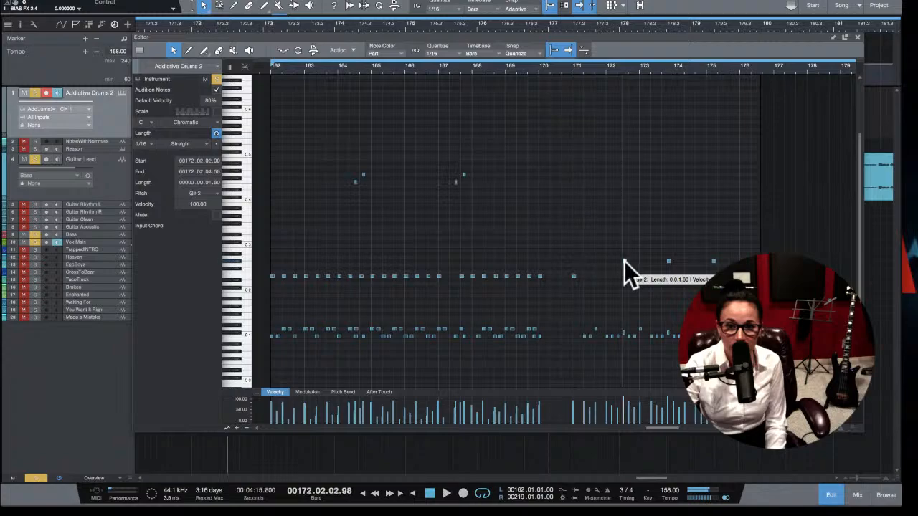
click(603, 263)
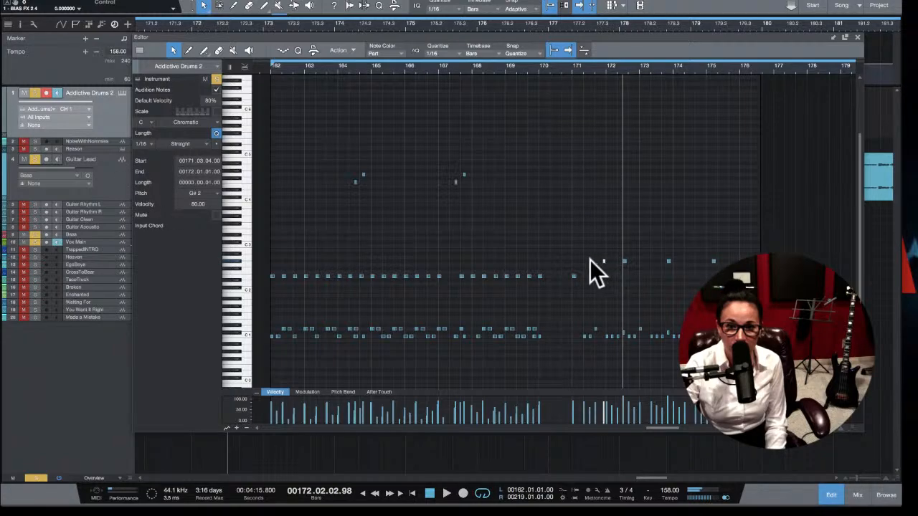
click(586, 259)
key(e)
key(e)
key(e)
key(e)
key(e)
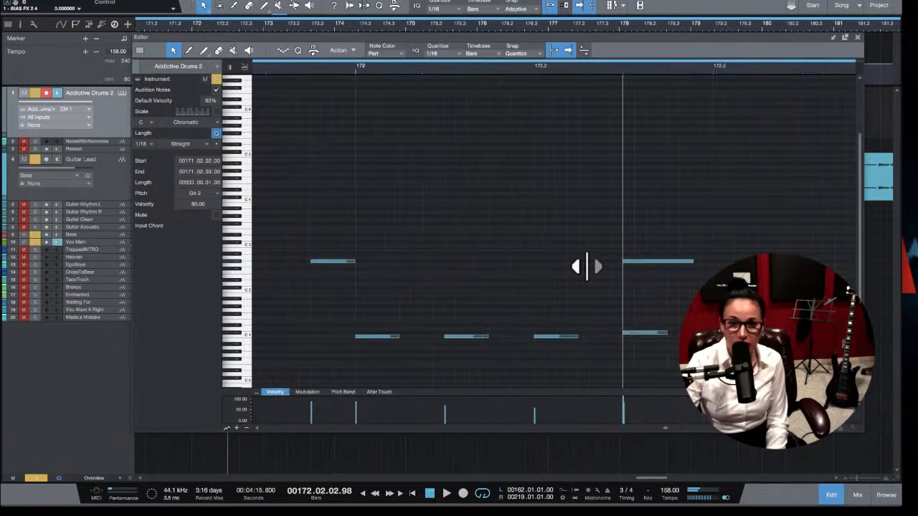
key(w)
key(w)
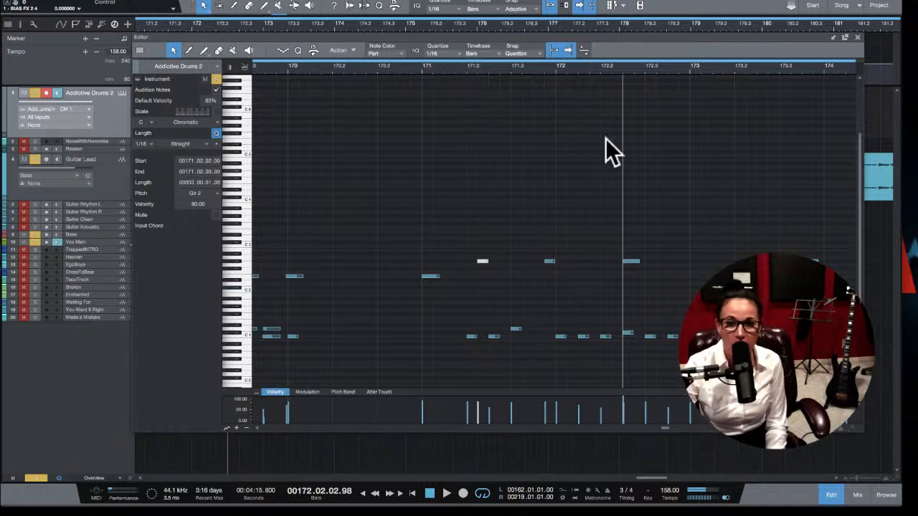
Step: Add A# 2 notes at 172.01.01.00, 172.02.01.00 and 172.03.01.00, and delete the G# 2 notes at 172.02.02.98 and 173.03.02.98
click(554, 68)
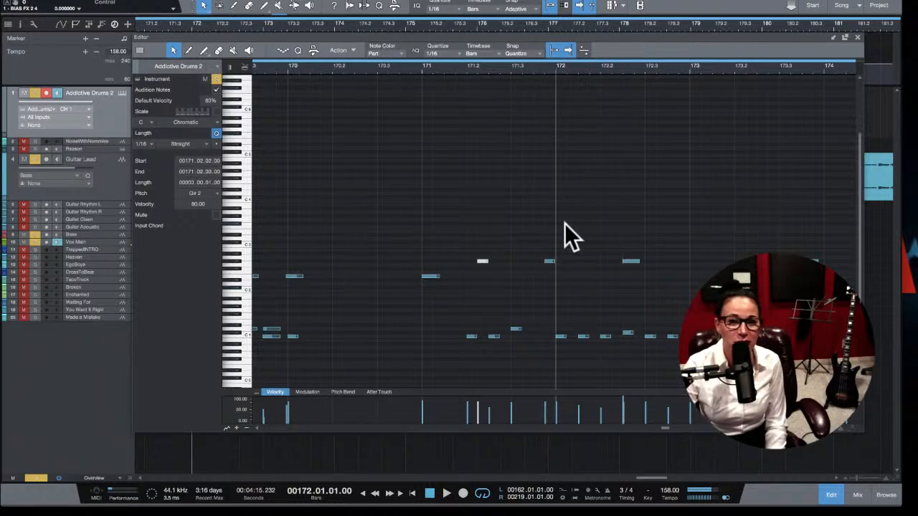
click(553, 261)
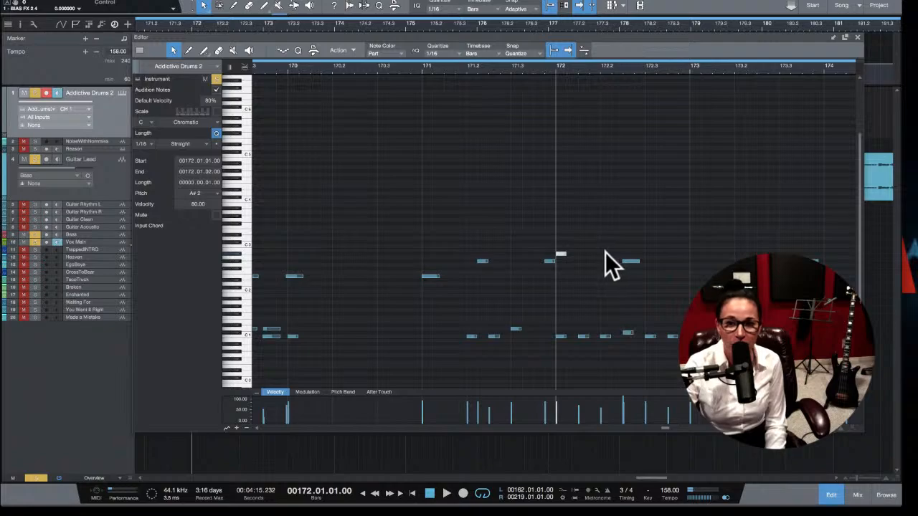
key(d)
key(d)
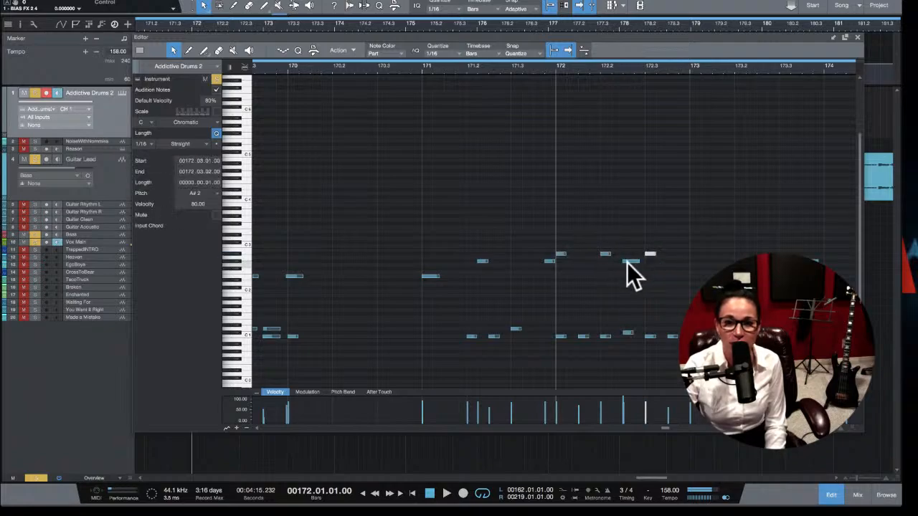
click(627, 263)
key(d)
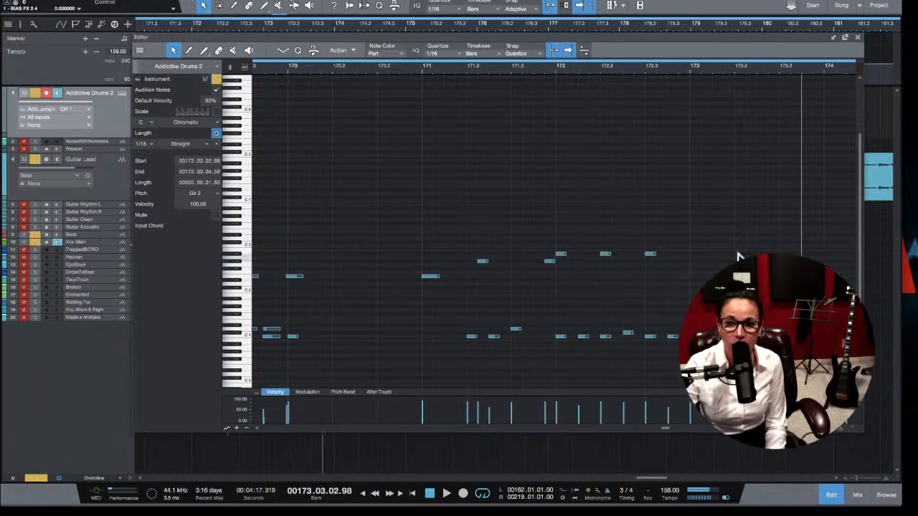
Step: Add A# 2 notes at 173.01.01.00, 173.02.01.00 and 173.03.01.00, and play the phrase from bar 172
double_click(694, 253)
double_click(737, 253)
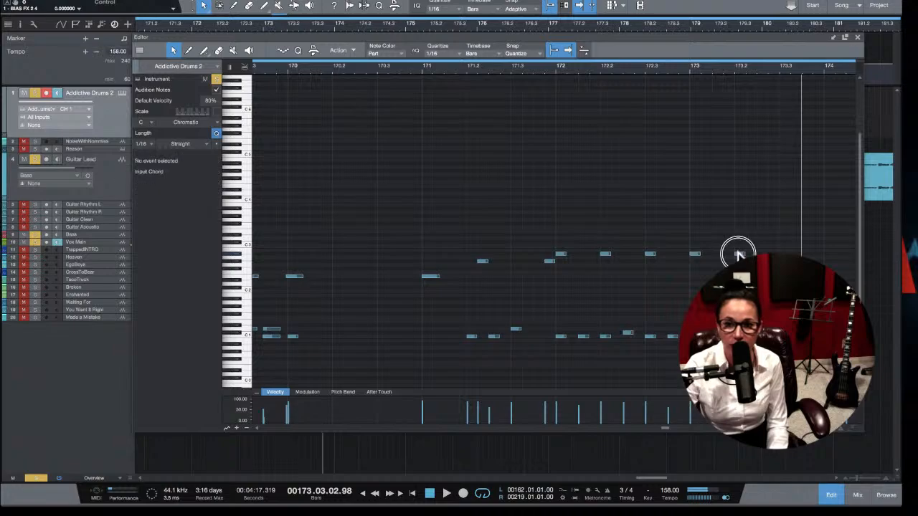
double_click(783, 253)
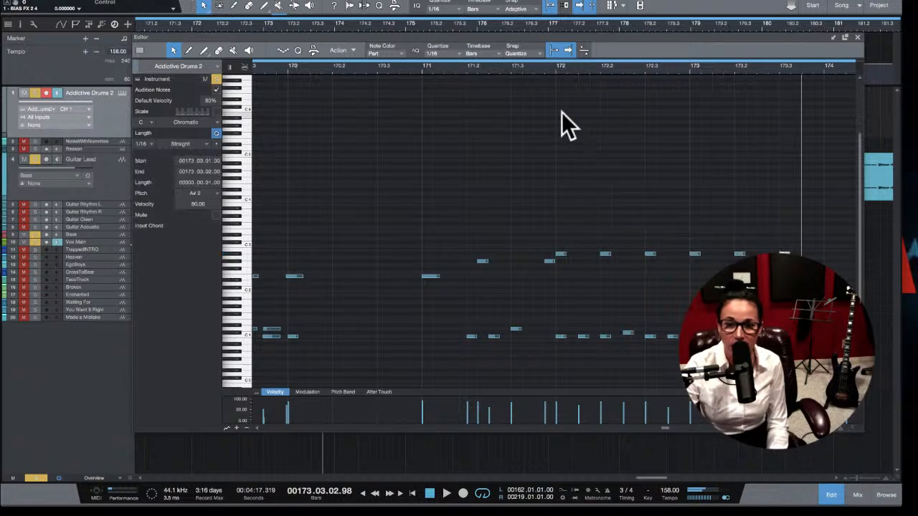
click(560, 70)
key(space)
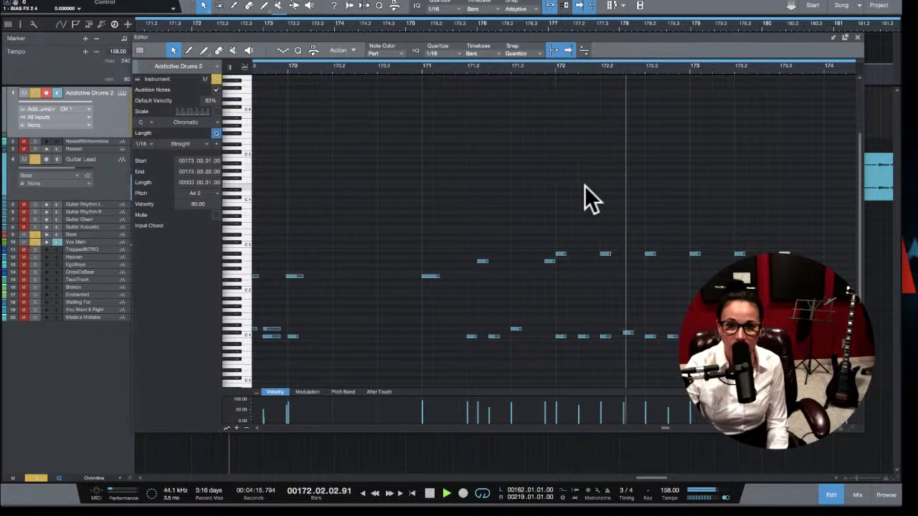
key(space)
Step: Move the six A# 2 notes in bars 172 and 173 up to C 3 and play them from bar 172
double_click(561, 249)
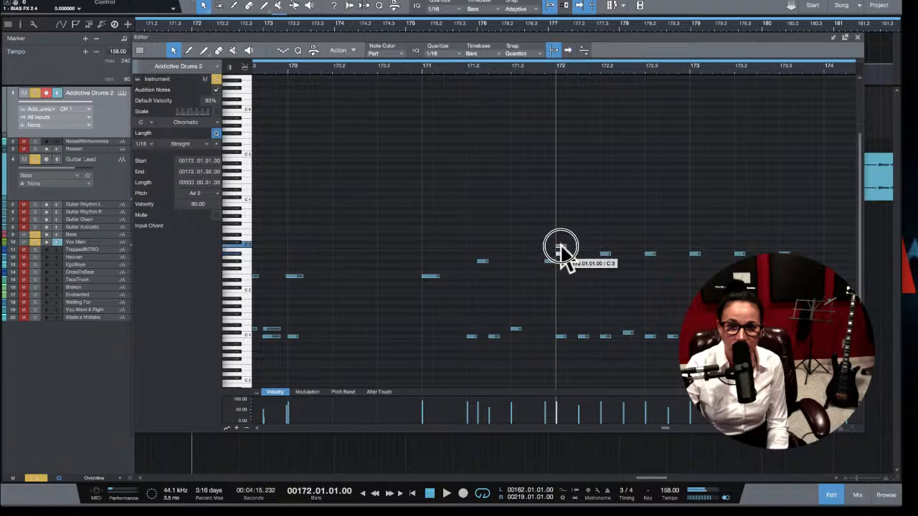
double_click(604, 248)
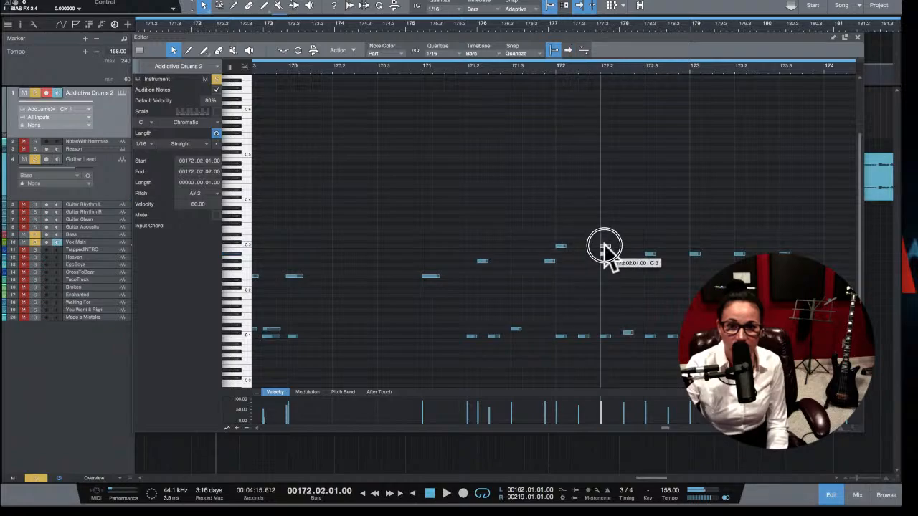
double_click(648, 251)
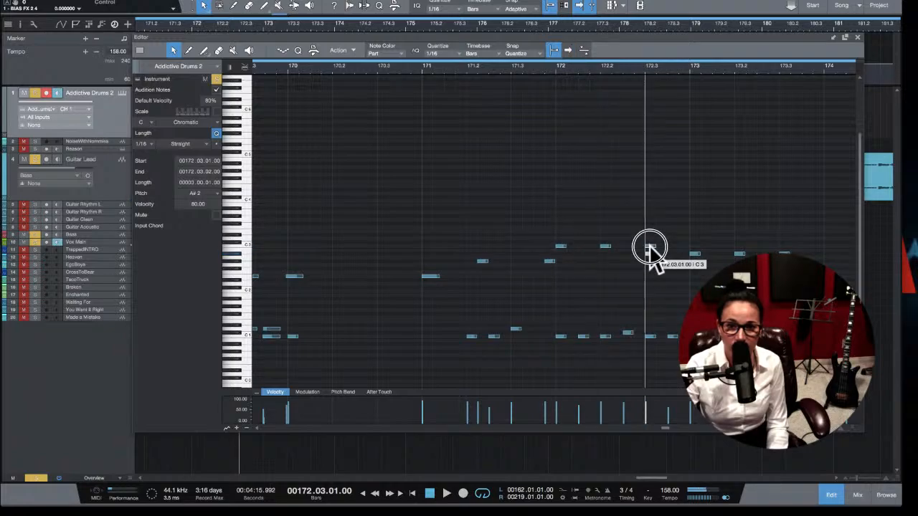
double_click(694, 249)
double_click(738, 252)
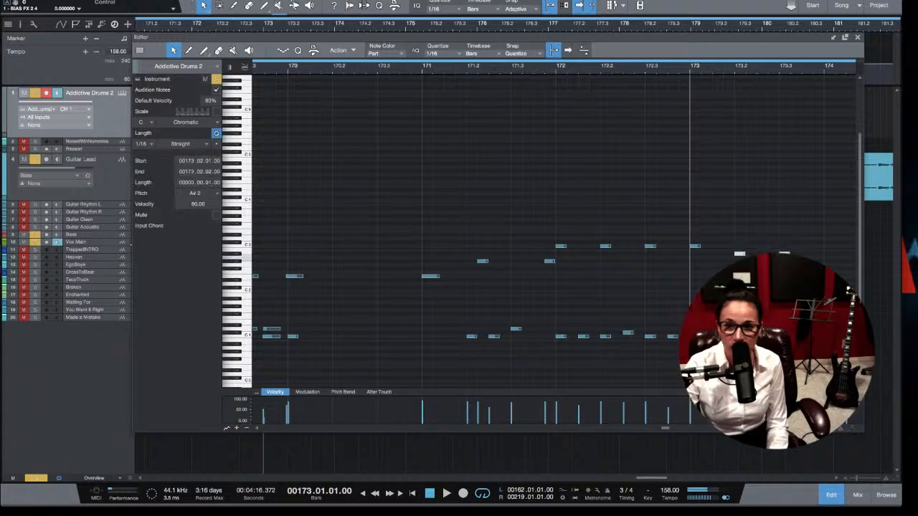
drag(739, 251, 738, 245)
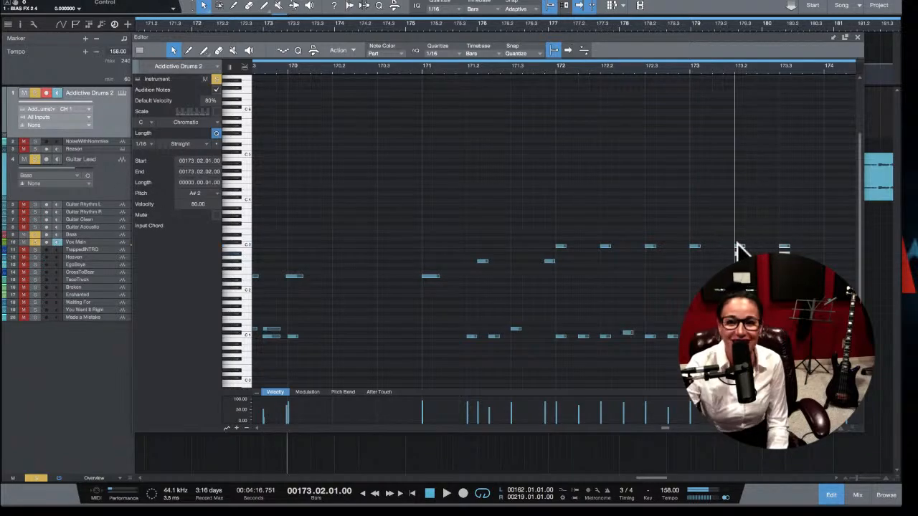
click(553, 66)
key(space)
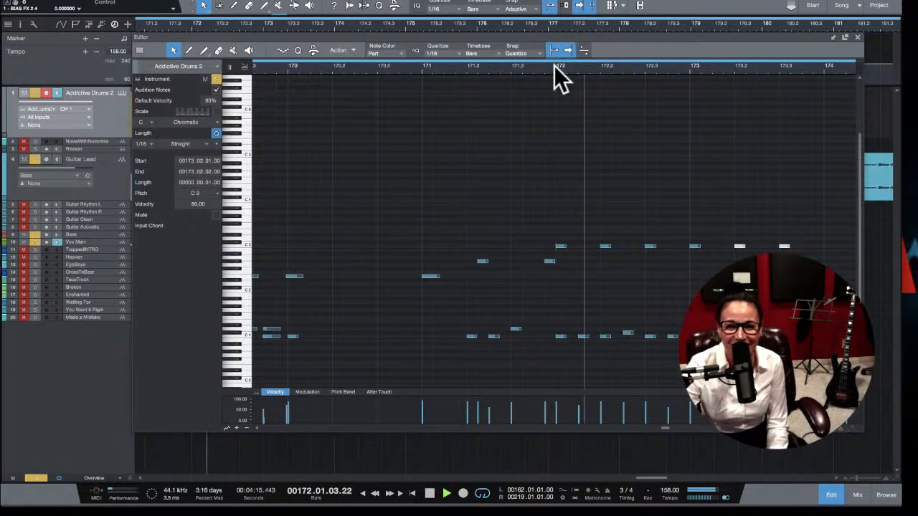
key(space)
Step: Raise the velocity of the six C 3 notes in bars 172 and 173 to 98.33 and play them from bar 172
drag(510, 202, 777, 249)
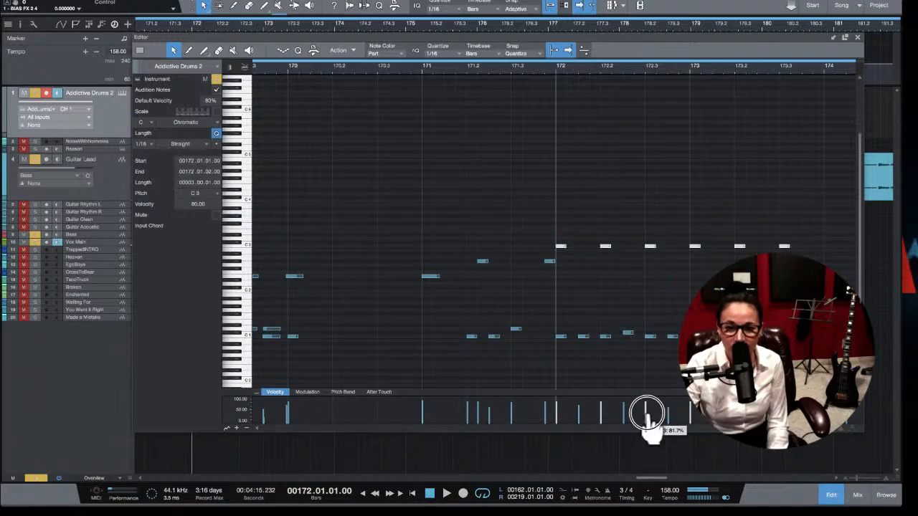
drag(646, 414, 640, 406)
key(space)
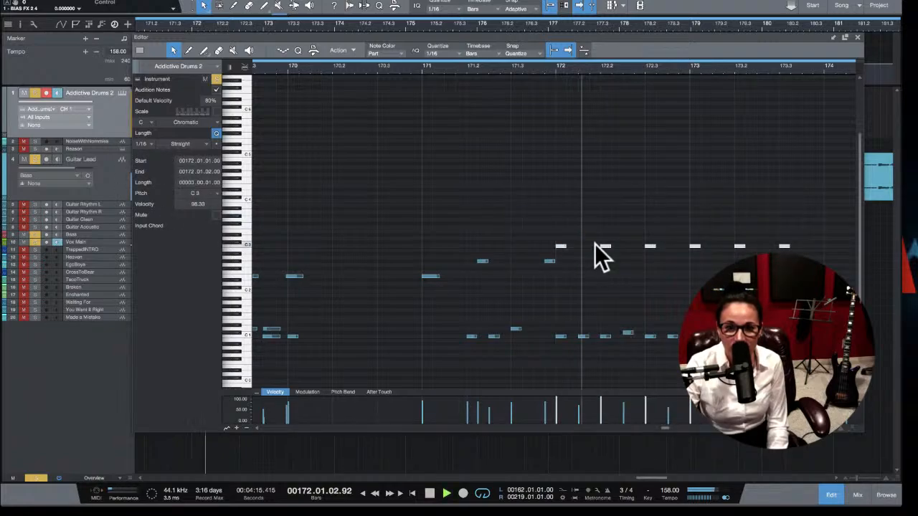
key(space)
key(space)
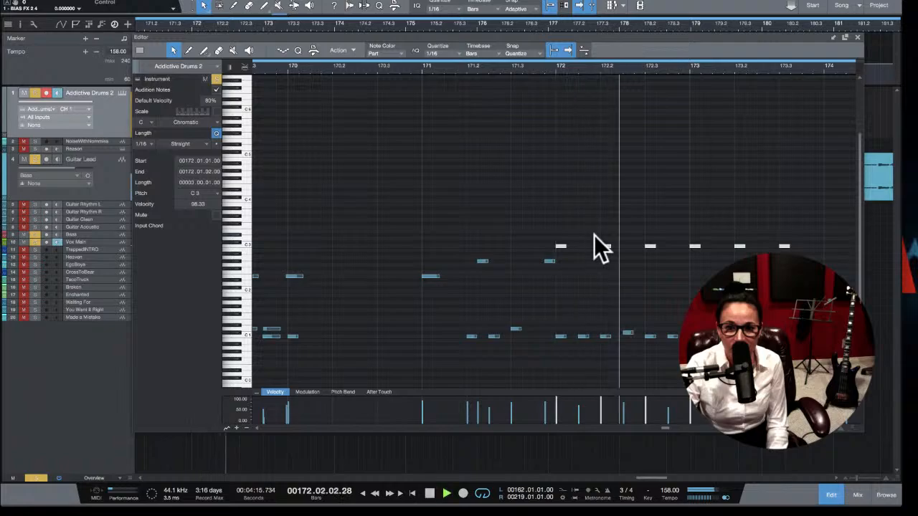
key(space)
key(space)
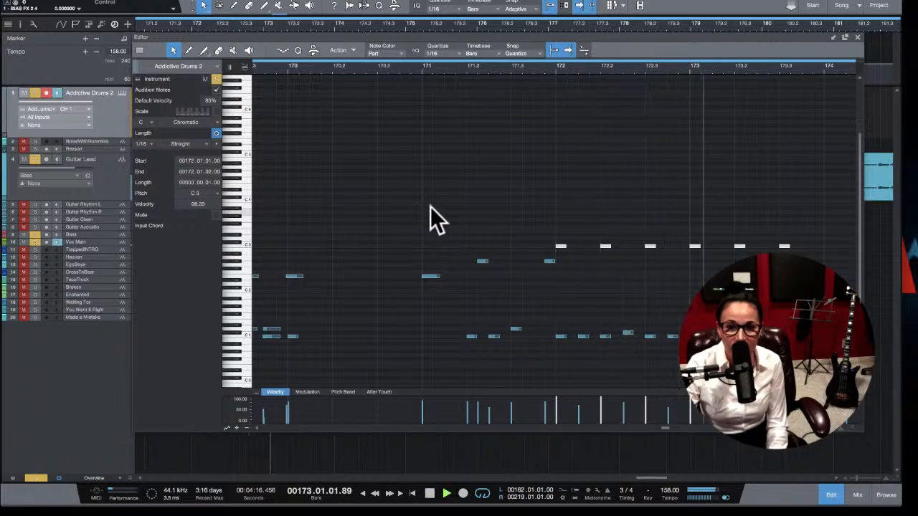
key(space)
Step: Add a C 3 note at 171.02.01.00 and play the phrase from there
click(470, 245)
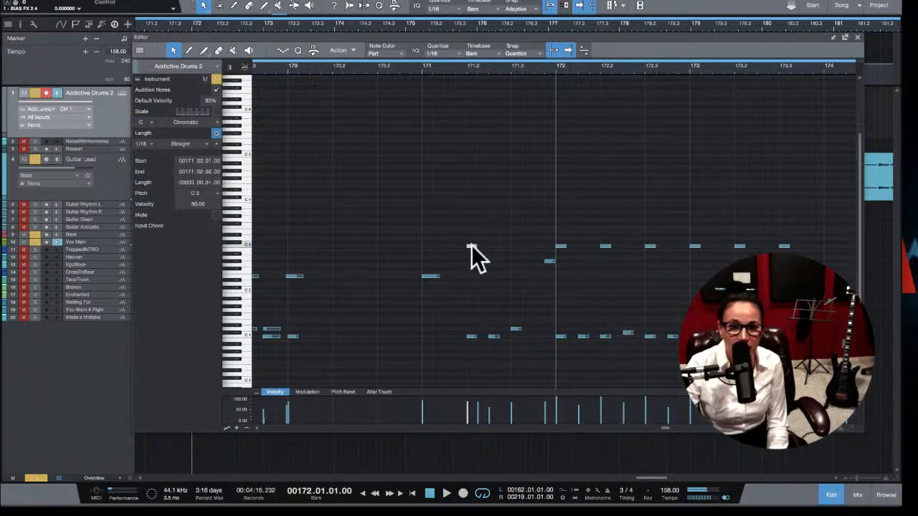
key(space)
key(space)
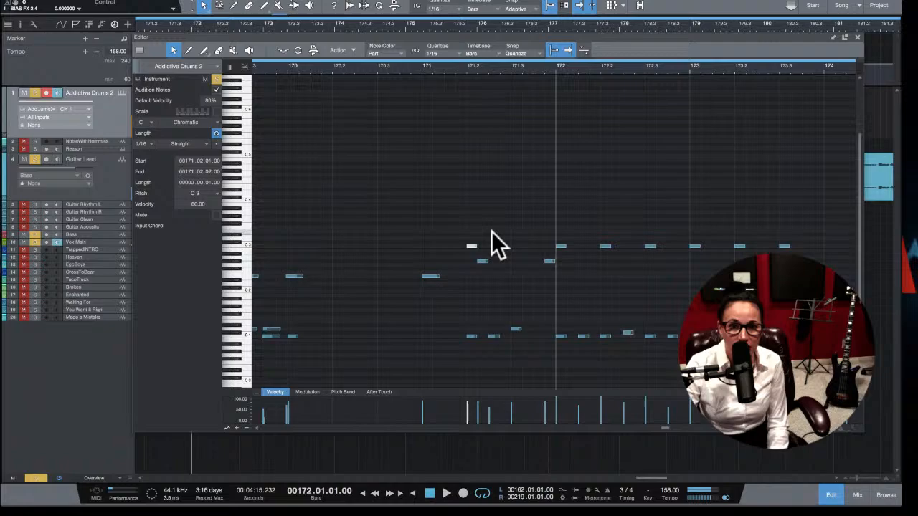
click(466, 69)
key(space)
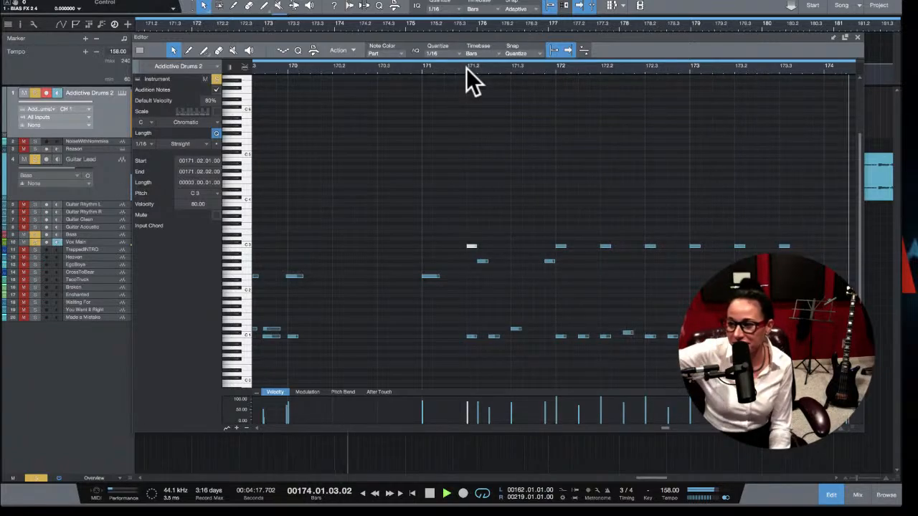
key(space)
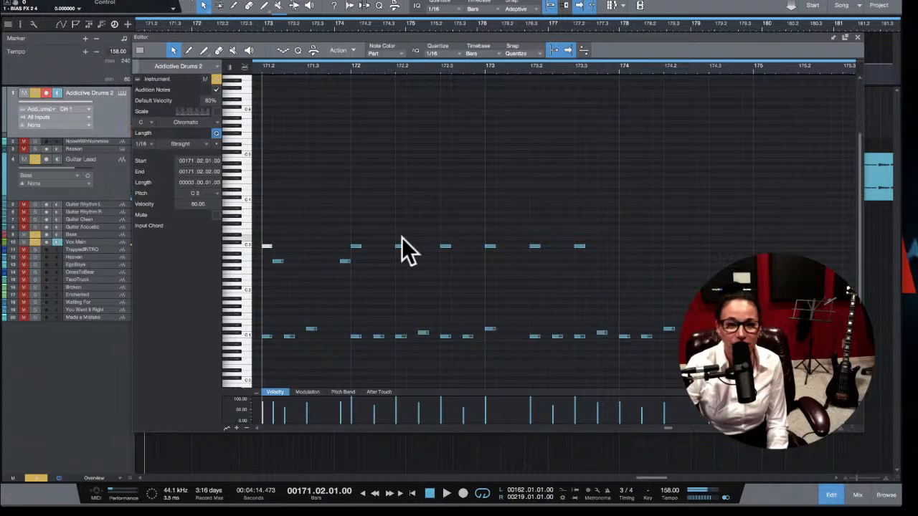
Step: Move the G# 2 note at 171.03.04.00 to C 3 at 171.03.01.00 and delete the G# 2 notes at 171.02.02.00 and 175.01.02.98
drag(342, 260, 311, 246)
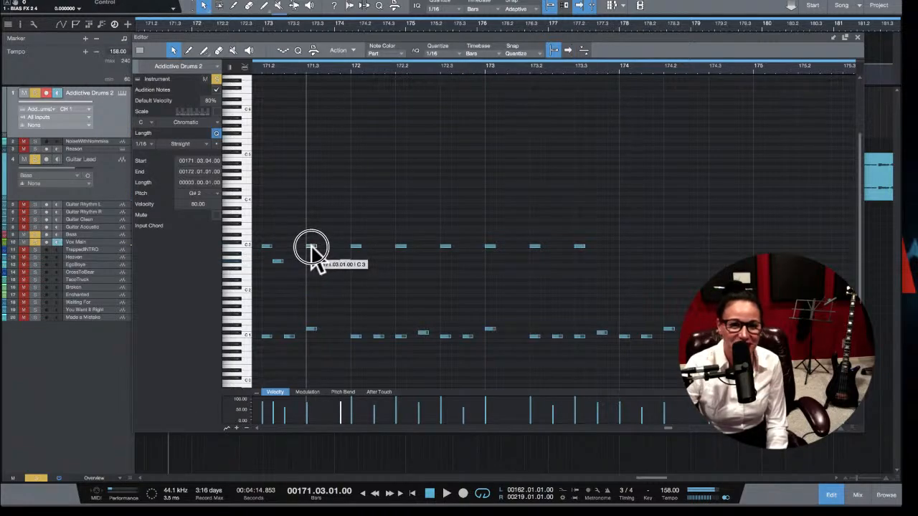
scroll(322, 245, left, 2)
double_click(312, 262)
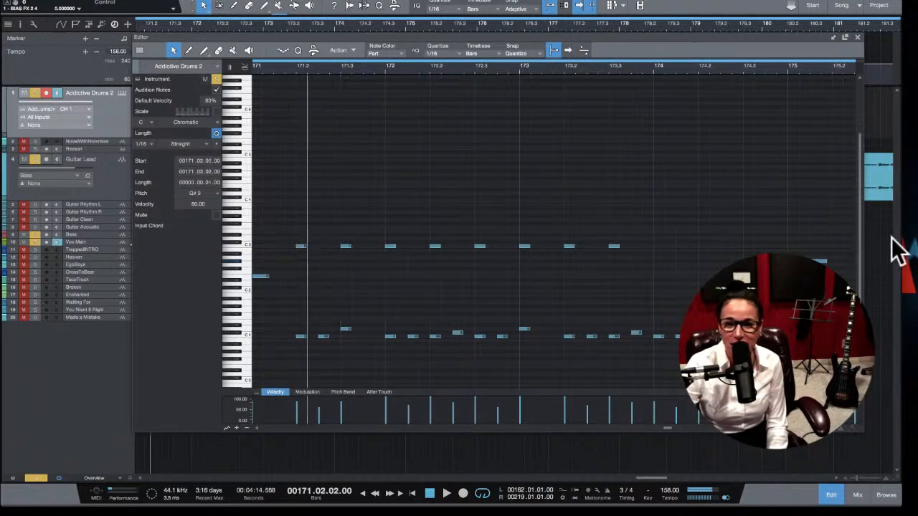
click(823, 262)
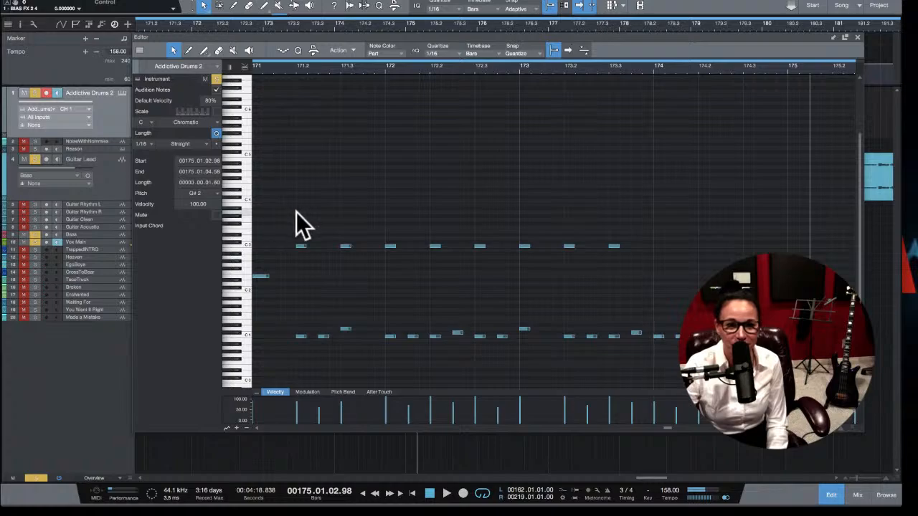
Step: Copy the eight C 3 notes from 171.02.01.00 through beat 3 of bar 173 and paste them at 174.01.01.00
drag(296, 211, 645, 274)
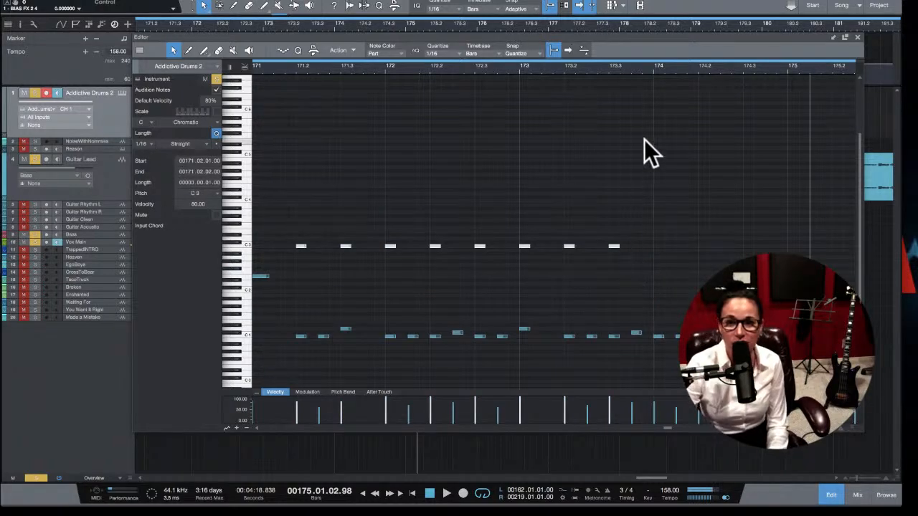
click(652, 69)
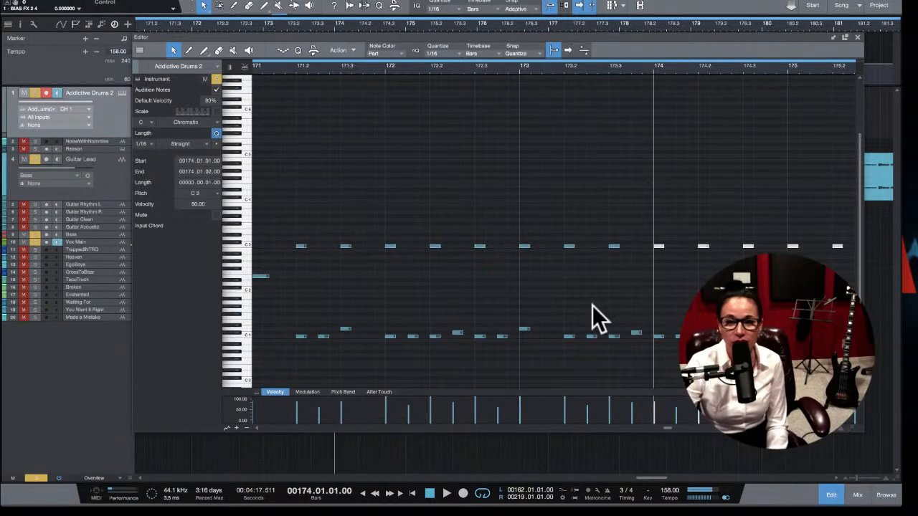
key(ctrl+v)
Step: Play the drum part from 171.02.01.00 several times to check the C 3 notes against the guitar
click(301, 67)
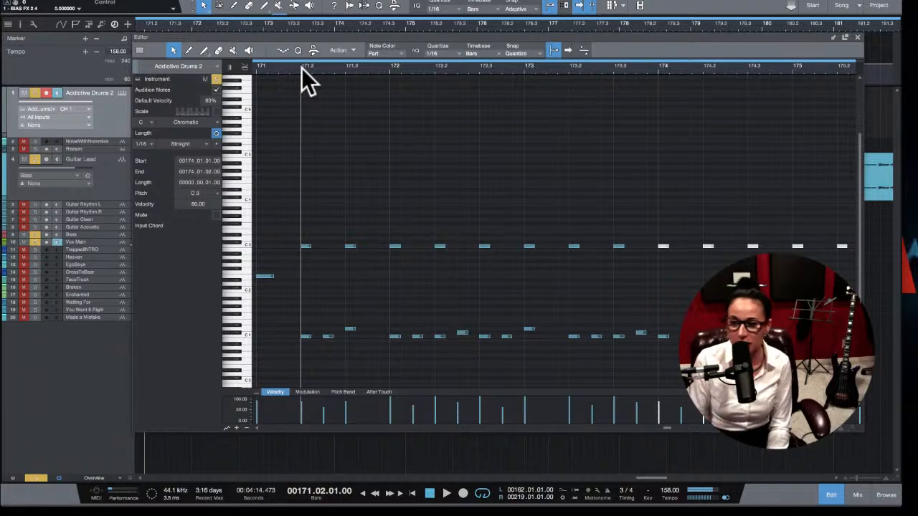
key(space)
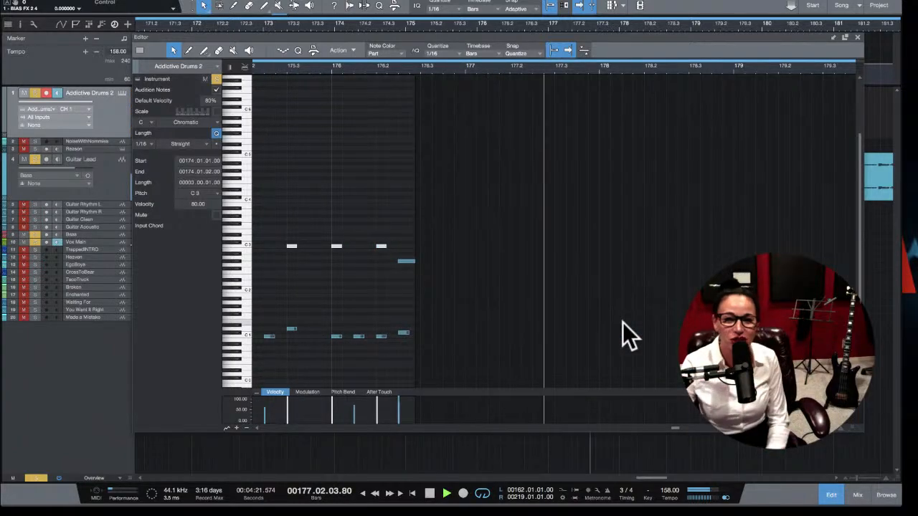
key(space)
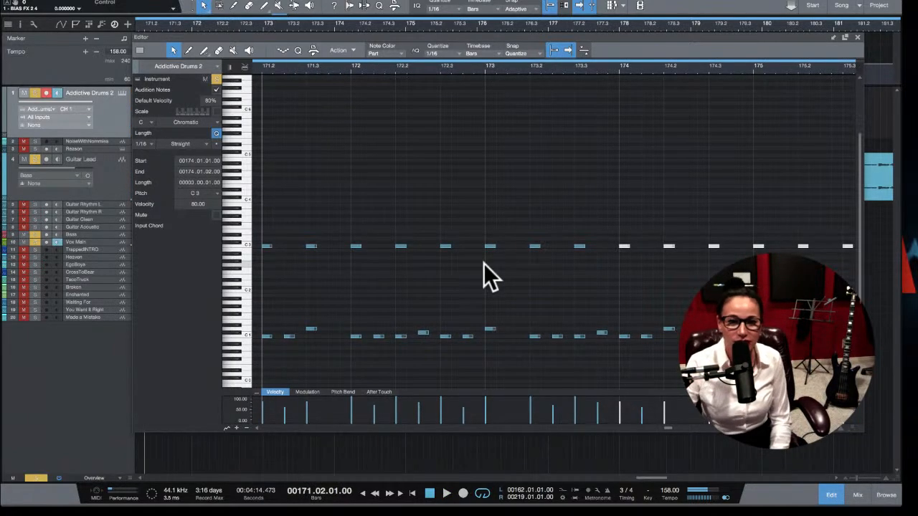
key(space)
scroll(595, 267, down, 3)
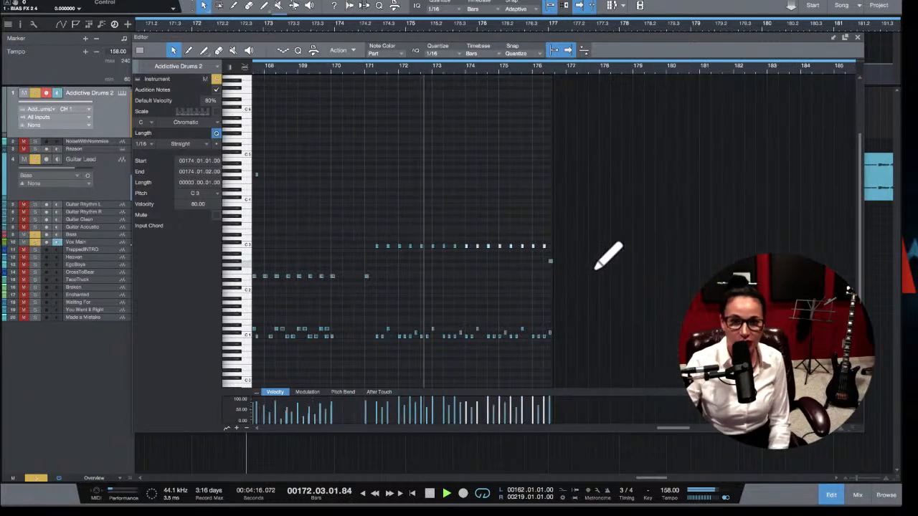
key(space)
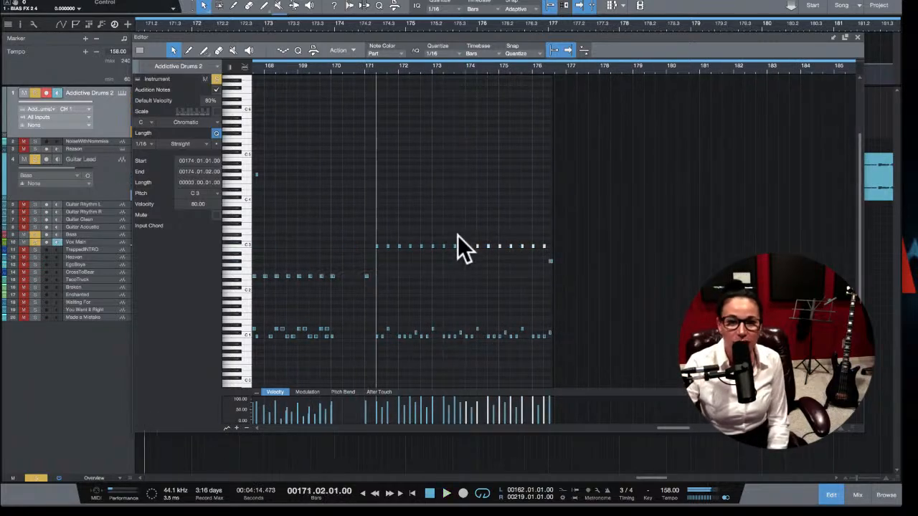
key(space)
key(e)
key(e)
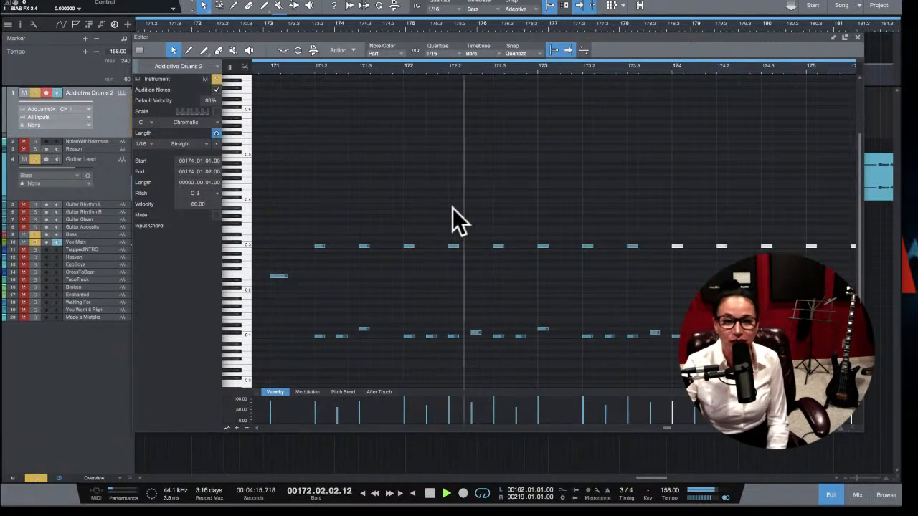
key(space)
Step: Play the fill from 164.02.02.00 and select all its notes in beats 2 and 3 of bar 164 for copying
scroll(459, 221, left, 6)
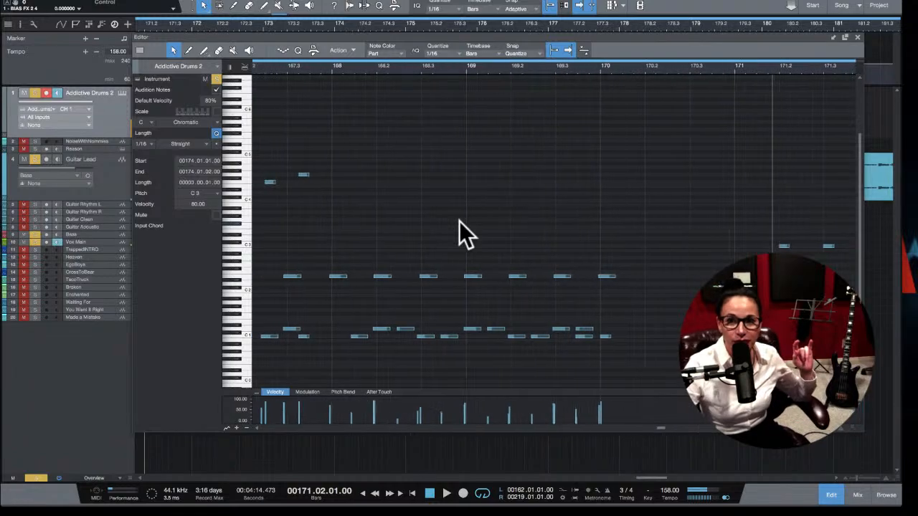
scroll(462, 163, left, 9)
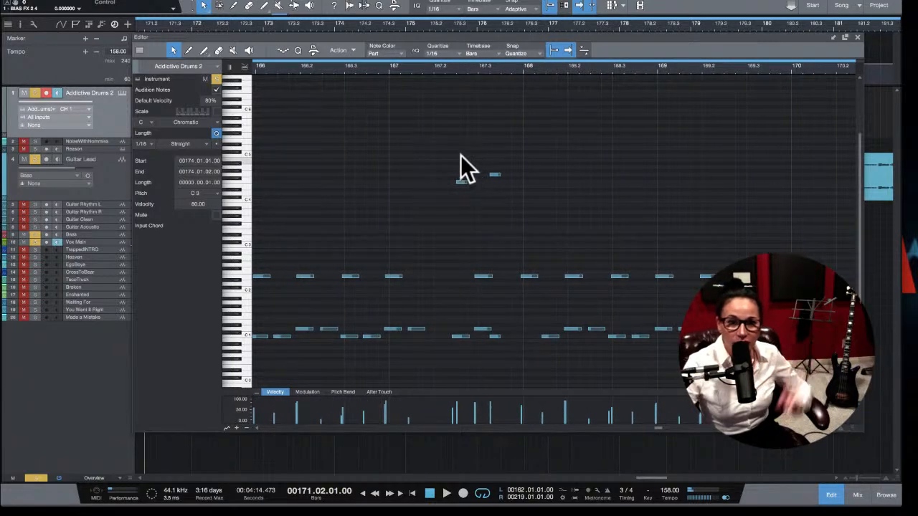
scroll(369, 138, left, 1)
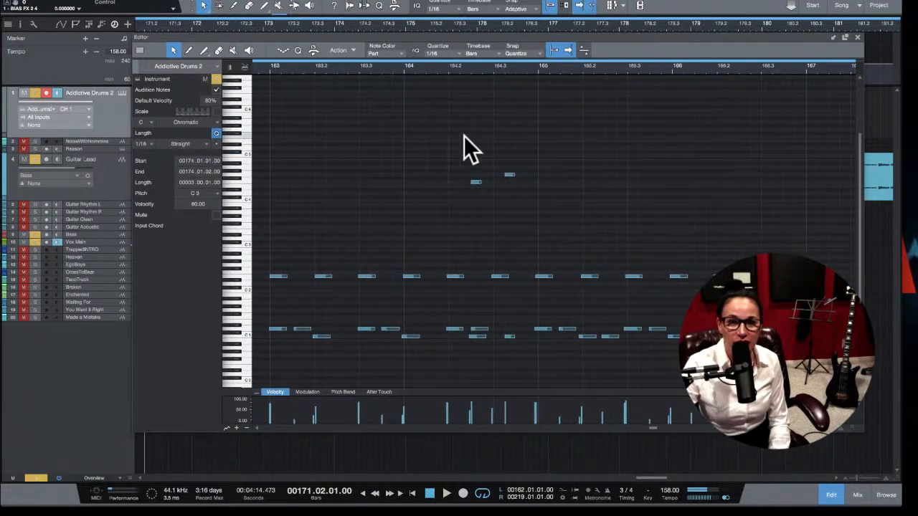
click(461, 66)
key(space)
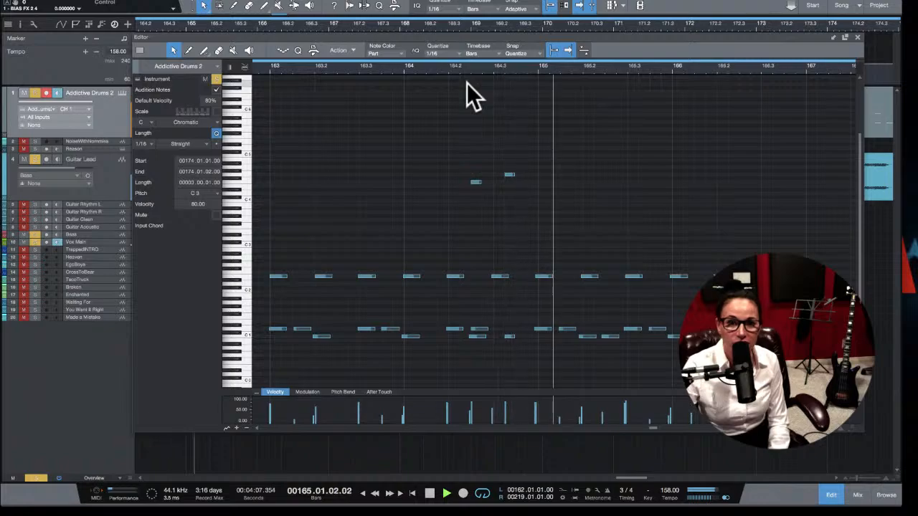
key(space)
drag(448, 81, 524, 379)
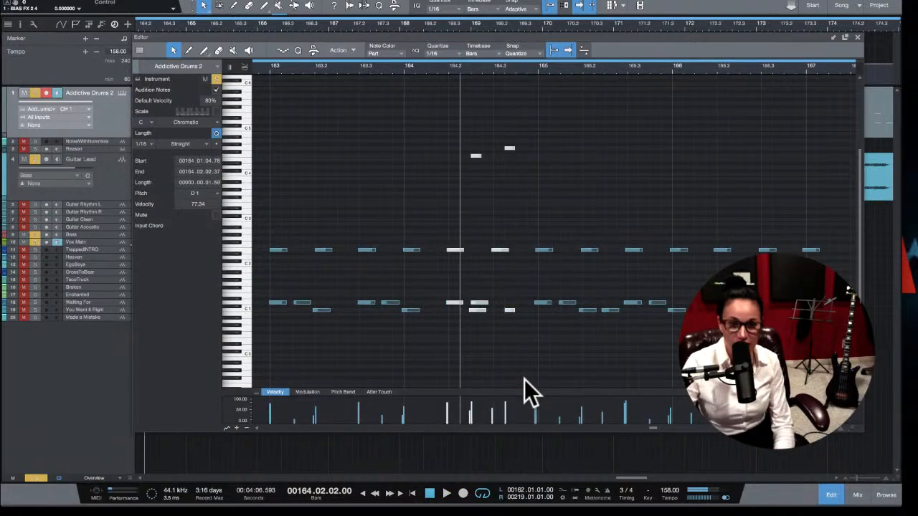
Step: Play from bar 171, delete the notes in beats 2 and 3 of bar 173 and paste the bar 164 fill at 173.02.01.00
scroll(549, 349, right, 3)
scroll(570, 329, right, 15)
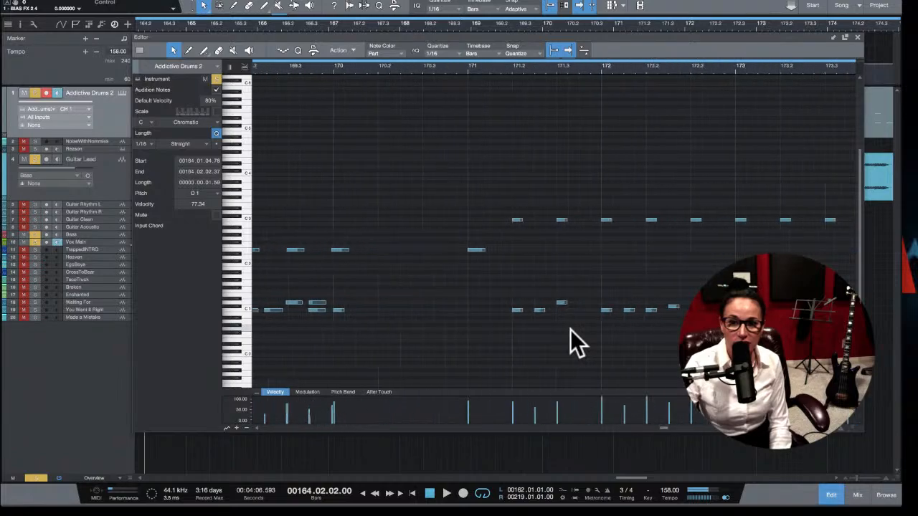
click(466, 69)
key(space)
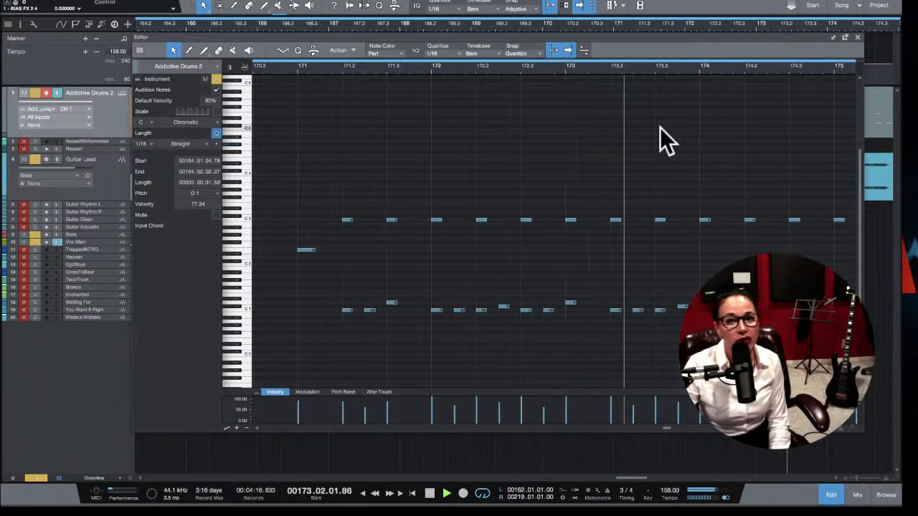
drag(610, 208, 689, 338)
key(Delete)
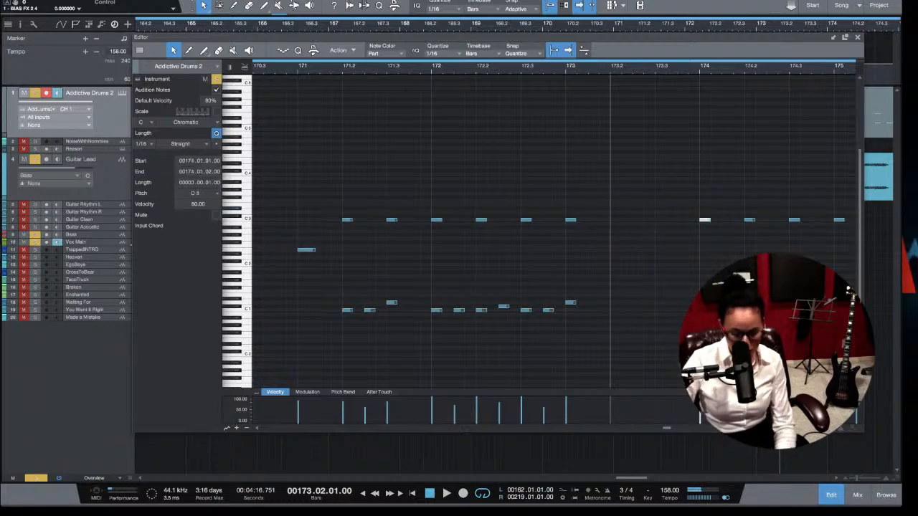
key(ctrl+z)
Step: Play the part from 171.01.01.00 through the pasted fill in bar 173 to check its timing
click(296, 66)
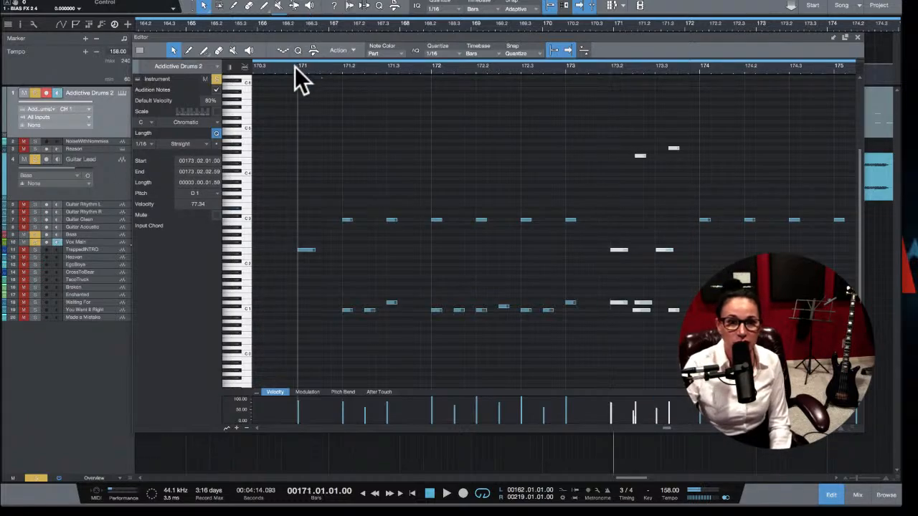
key(space)
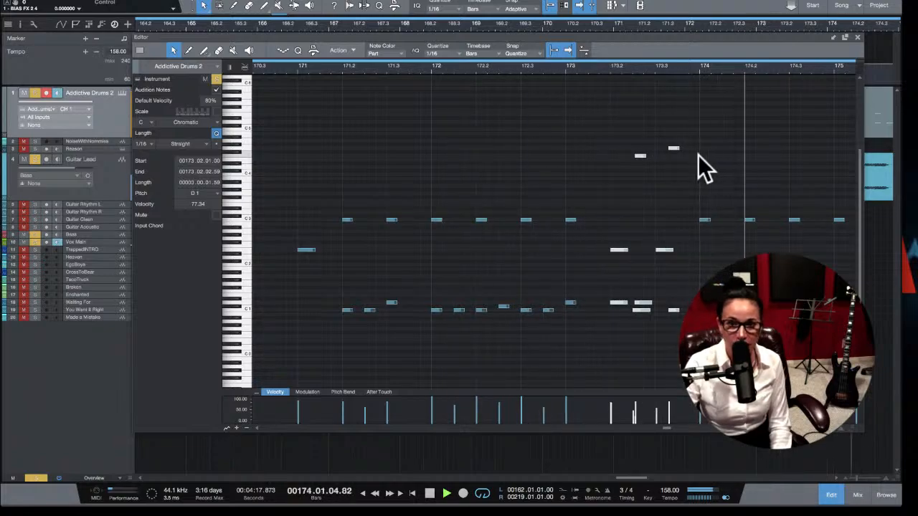
key(space)
key(space)
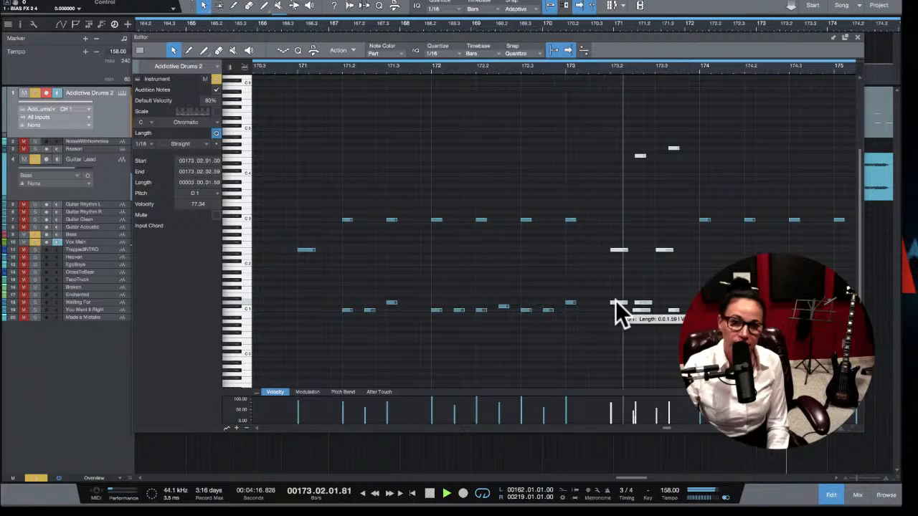
key(space)
Step: Delete the D 1 note at 173.02.01.00, add a C 1 note at 173.01.04.00 and play from 171.01.02.00
click(620, 296)
click(616, 302)
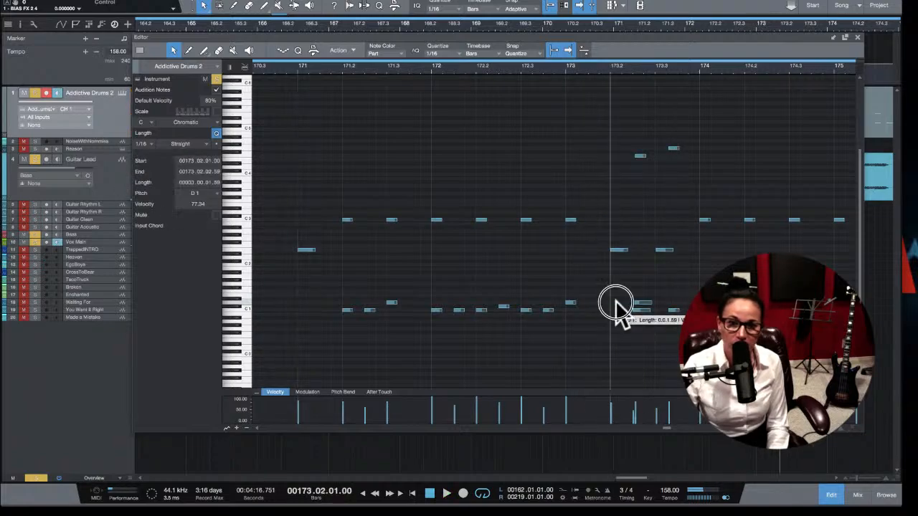
click(602, 309)
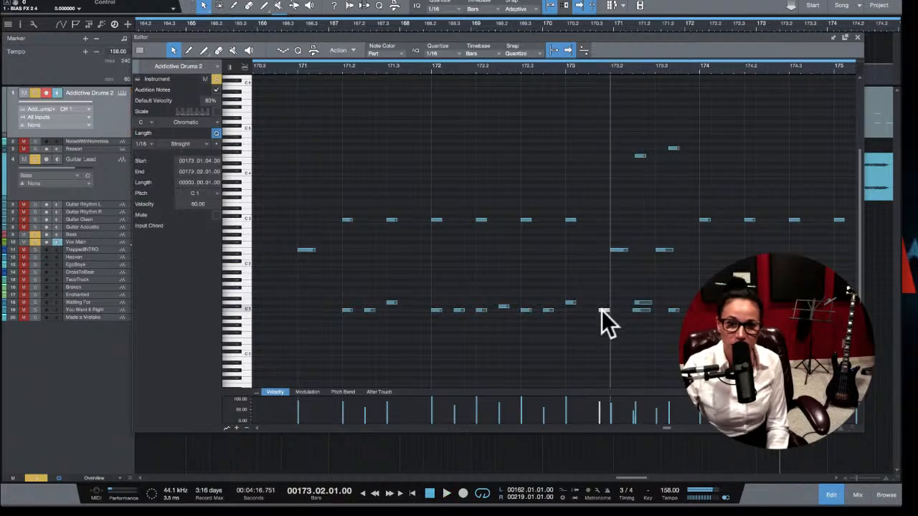
click(313, 67)
key(space)
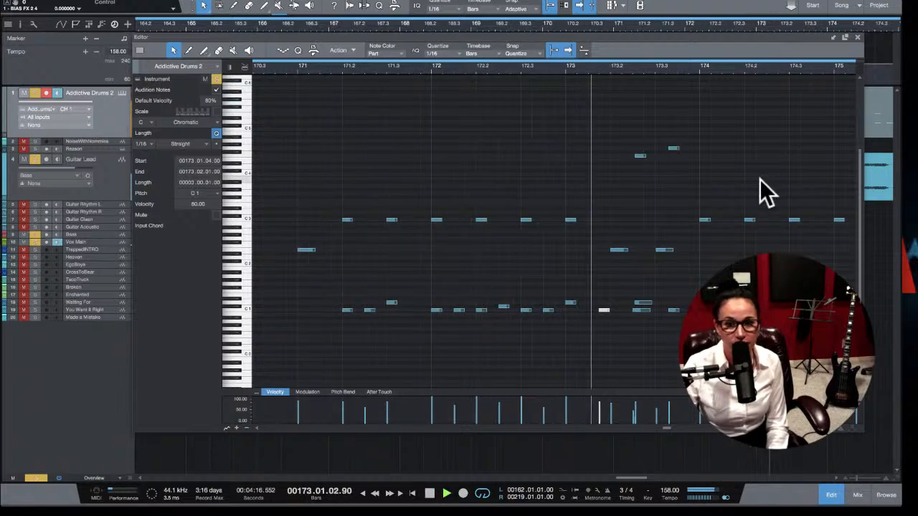
key(space)
Step: Move the new C 1 note in bar 173 to 173.01.03.00 and play the phrase from bar 171
click(595, 309)
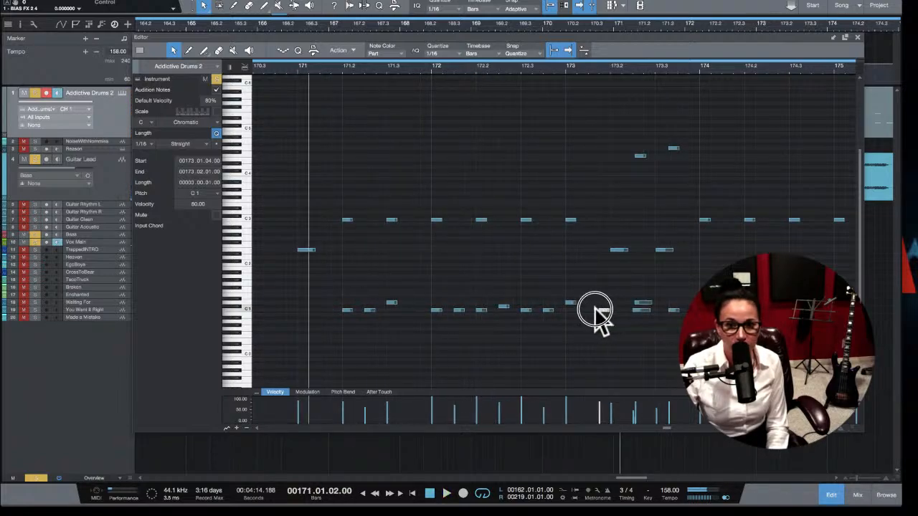
drag(595, 309, 593, 310)
key(space)
key(space)
key(space)
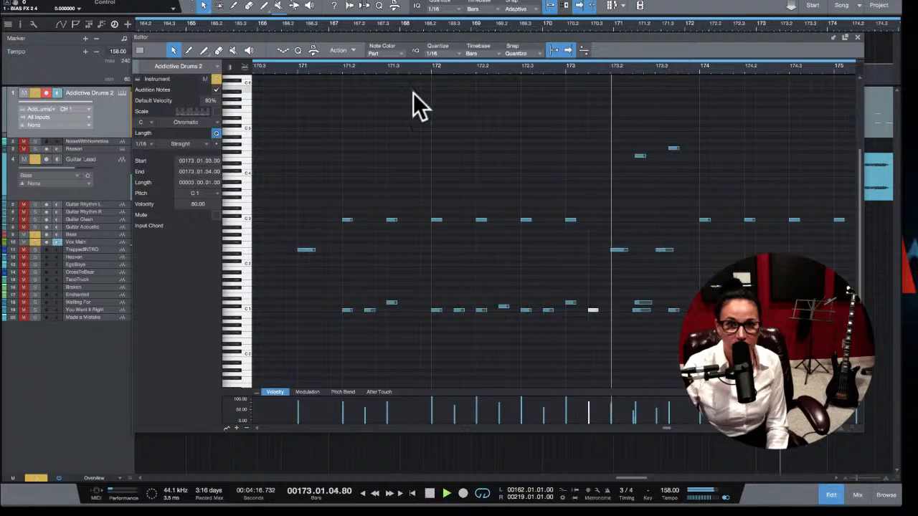
click(297, 65)
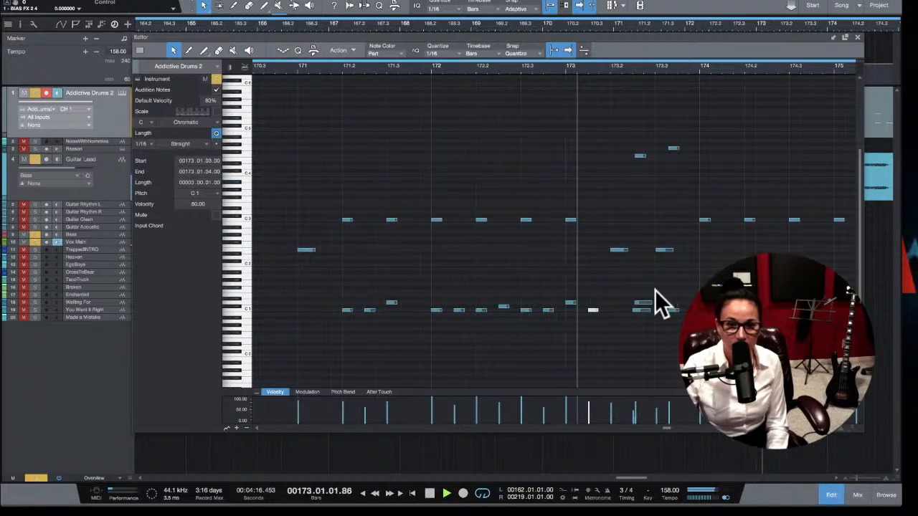
key(space)
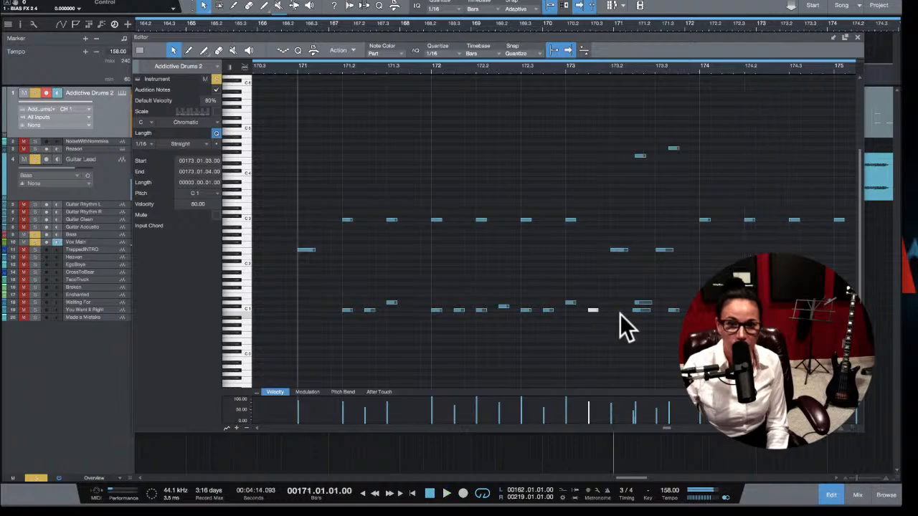
Step: Add a C 1 note at 173.02.01.00 and play the phrase from 171.02.01.00
click(615, 309)
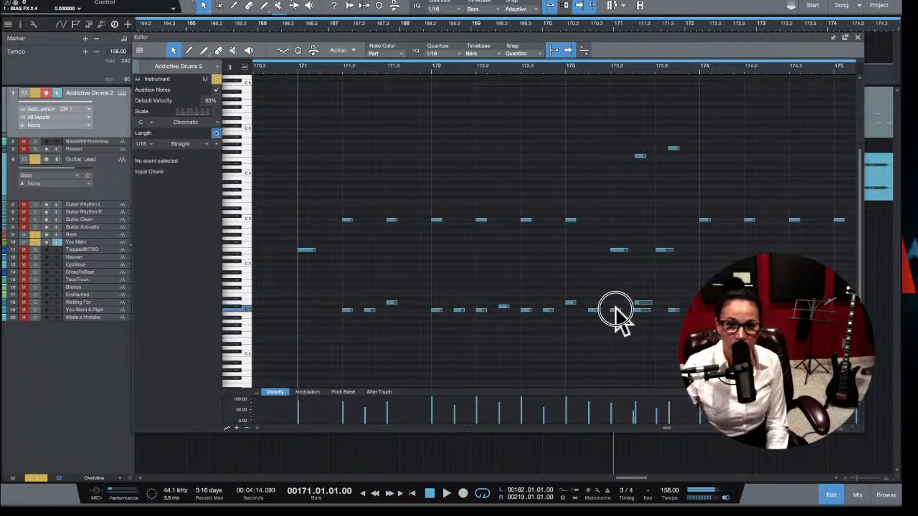
click(342, 67)
key(space)
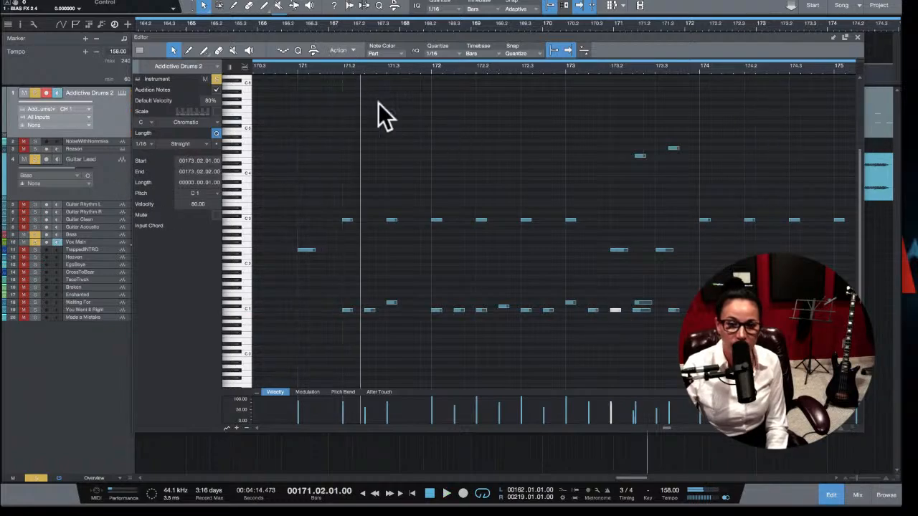
key(w)
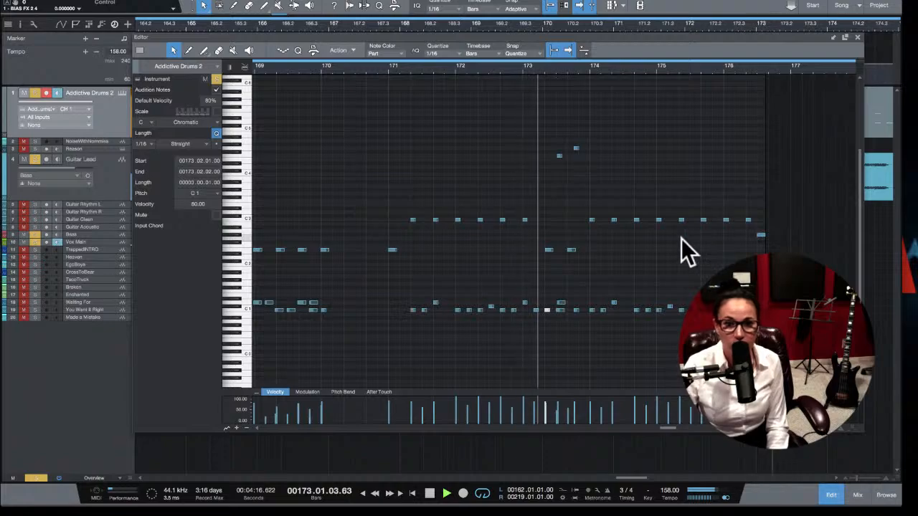
key(space)
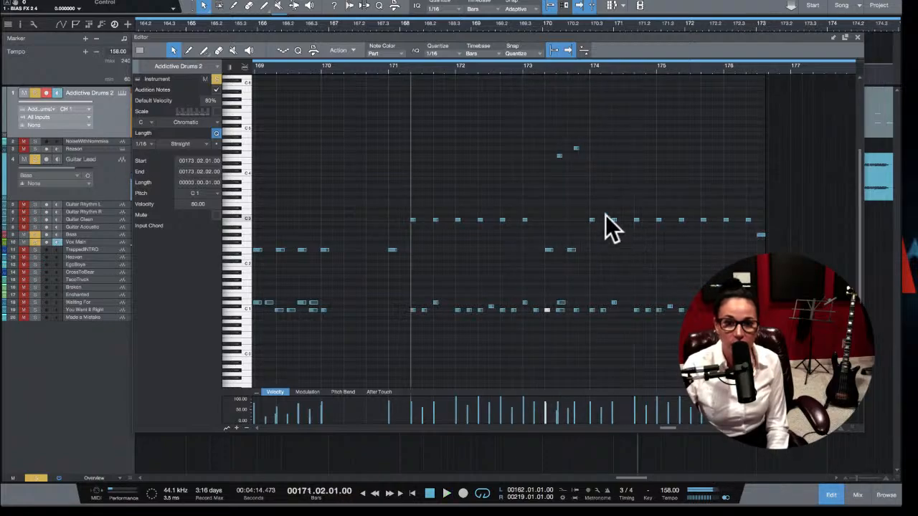
Step: Delete all the drum notes from bar 174 through the end of the part in bar 176
drag(590, 206, 767, 339)
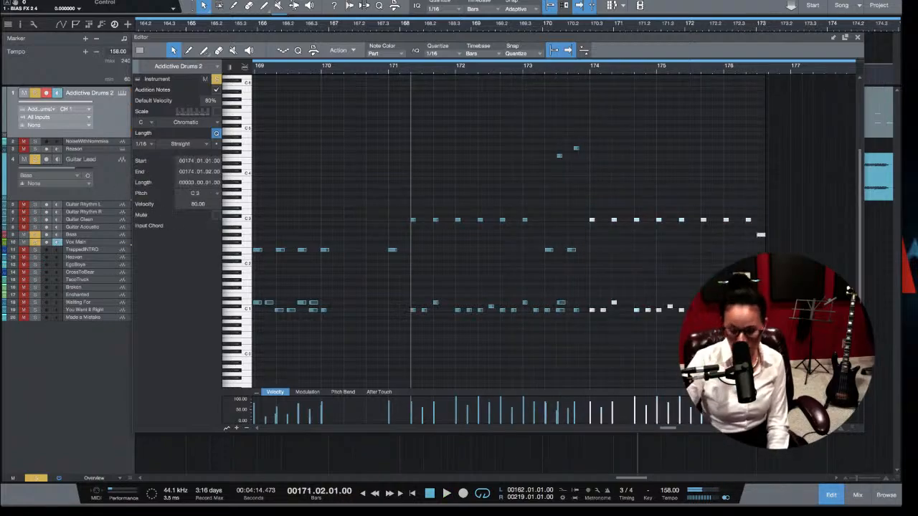
key(Delete)
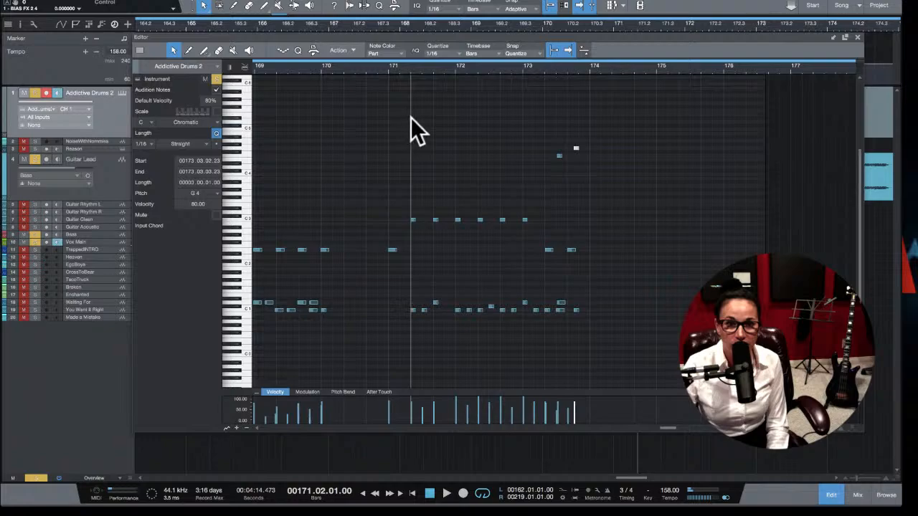
Step: Duplicate the drum phrase from 171.02.01.00 through bar 173 to start at 174.01.01.00 and play it from 171.02.01.00
drag(410, 113, 583, 344)
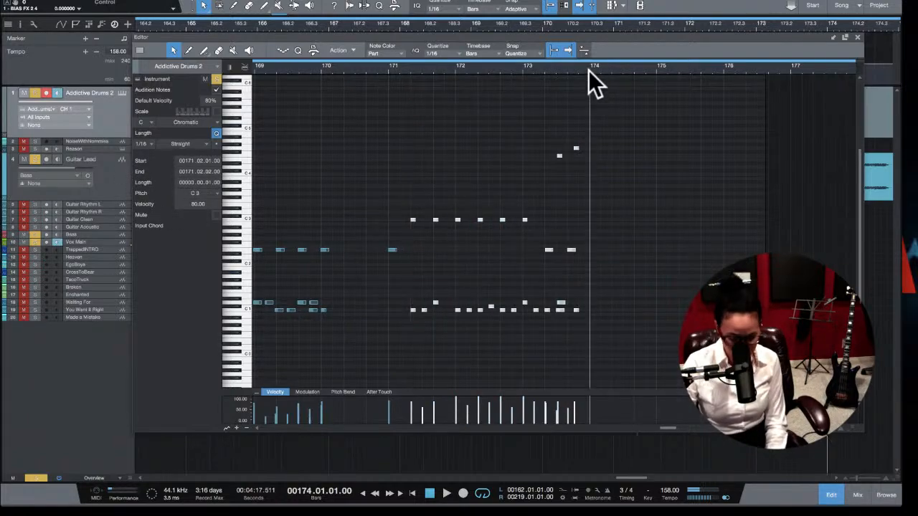
key(d)
click(409, 68)
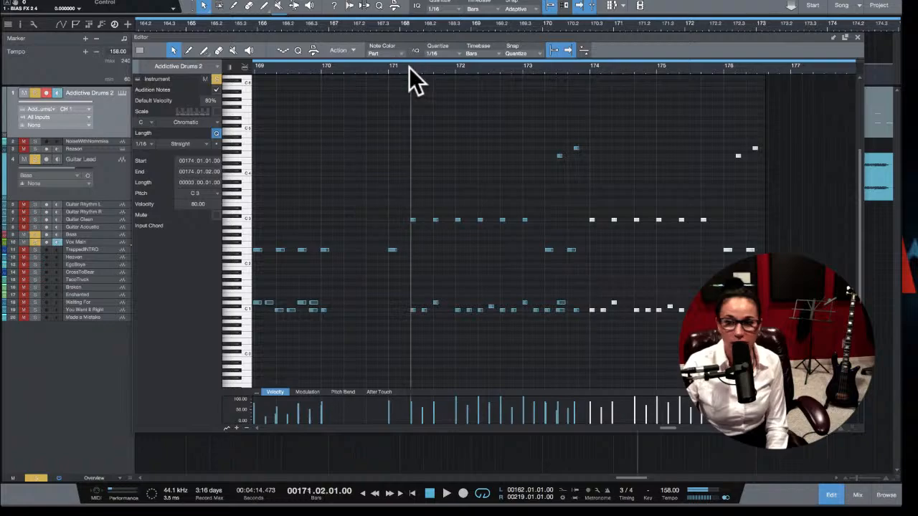
key(space)
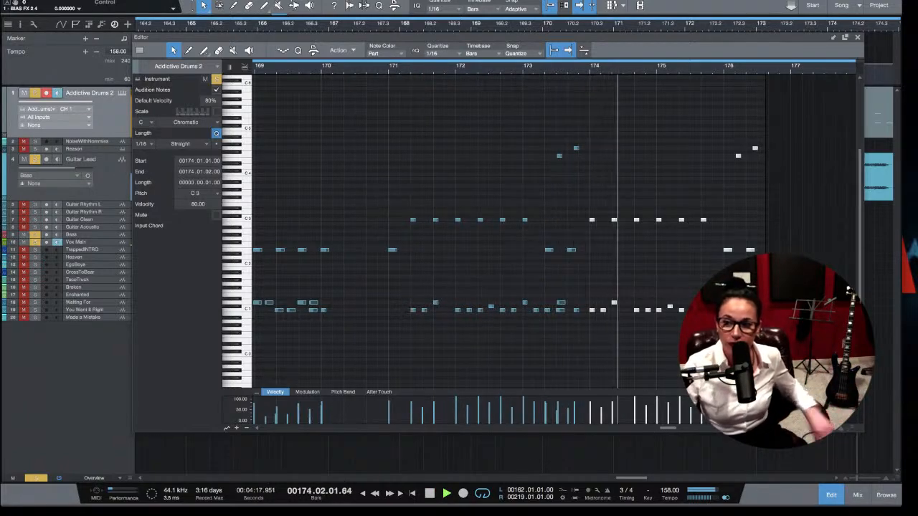
key(space)
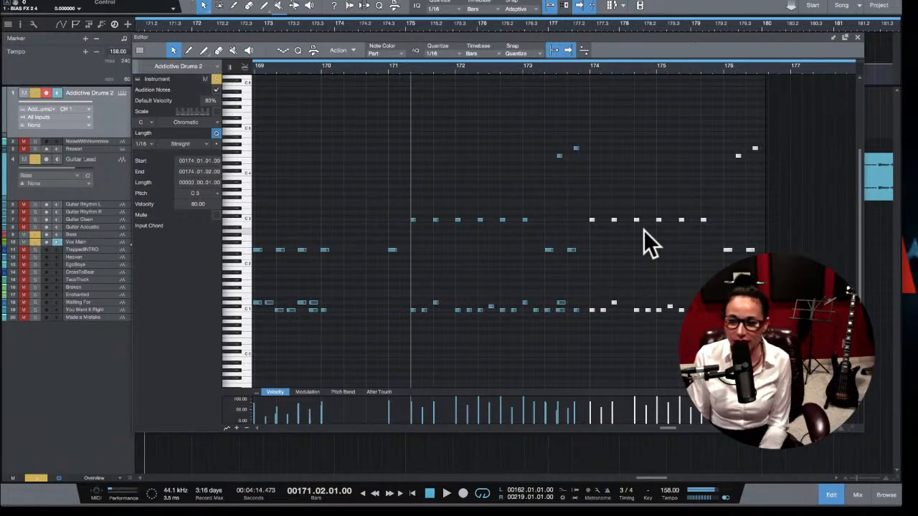
Step: Play the original and duplicated drum phrases from 171.02.01.00
scroll(644, 230, left, 1)
scroll(644, 230, down, 1)
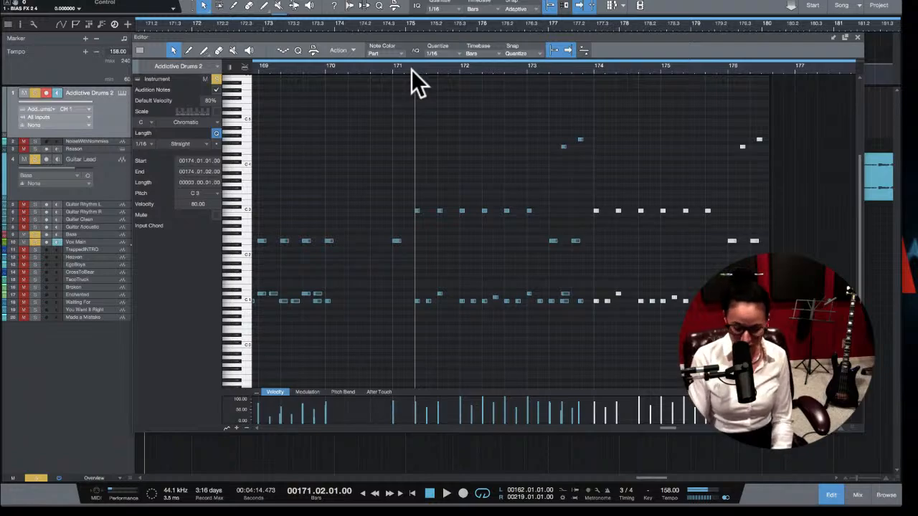
key(space)
key(e)
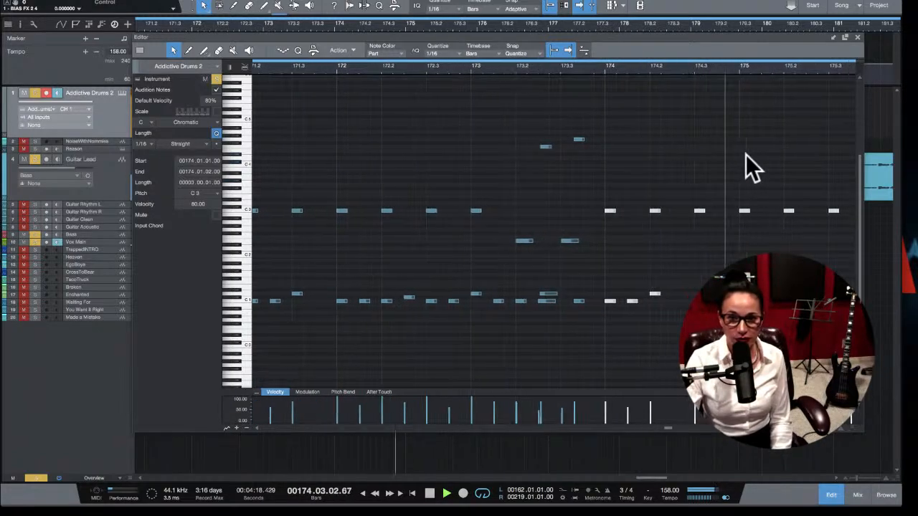
key(space)
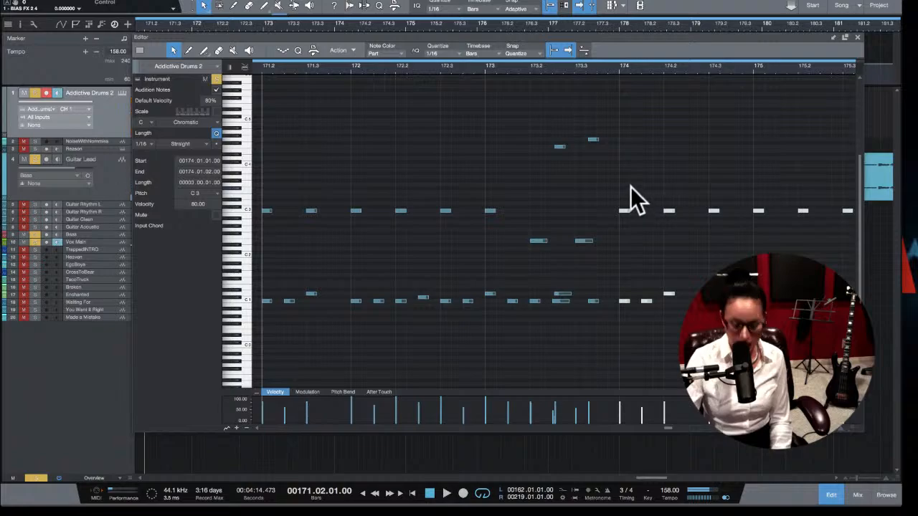
Step: Play the transition into the duplicated phrase from 172.02.01.00 with all notes deselected
key(w)
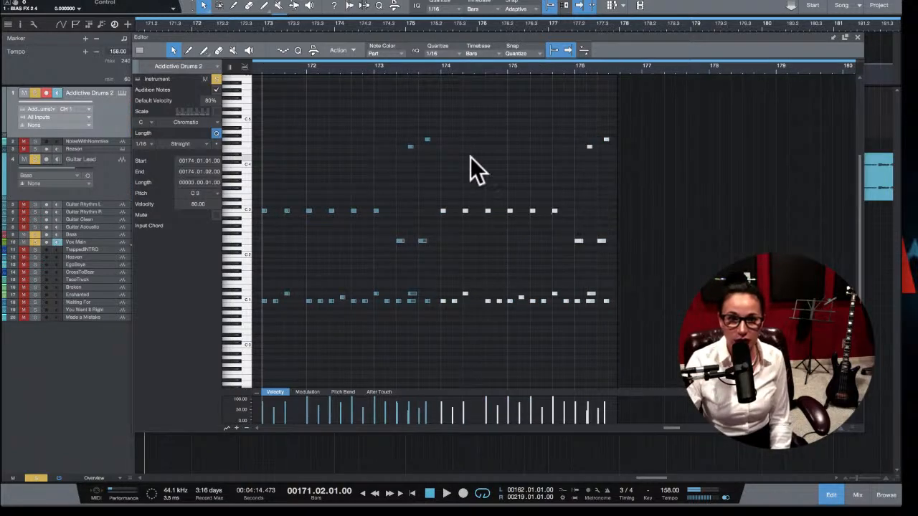
drag(440, 188, 630, 343)
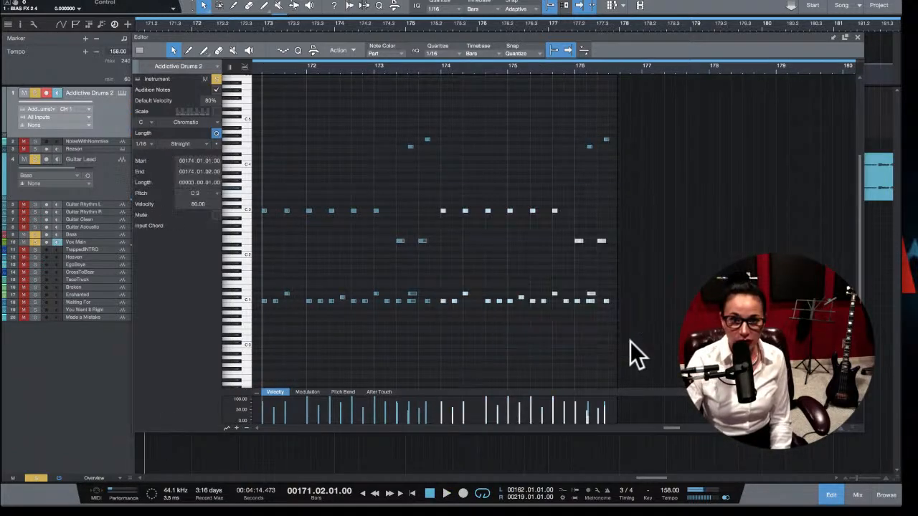
click(479, 248)
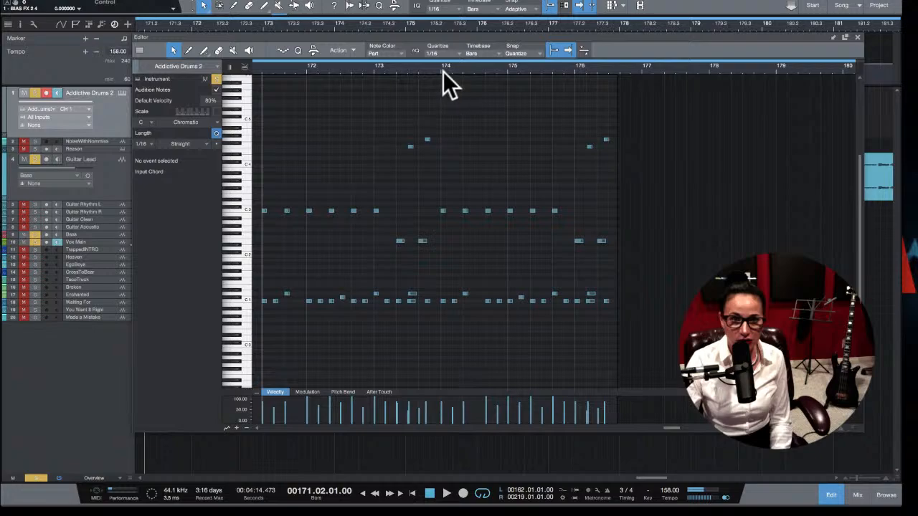
click(329, 71)
key(space)
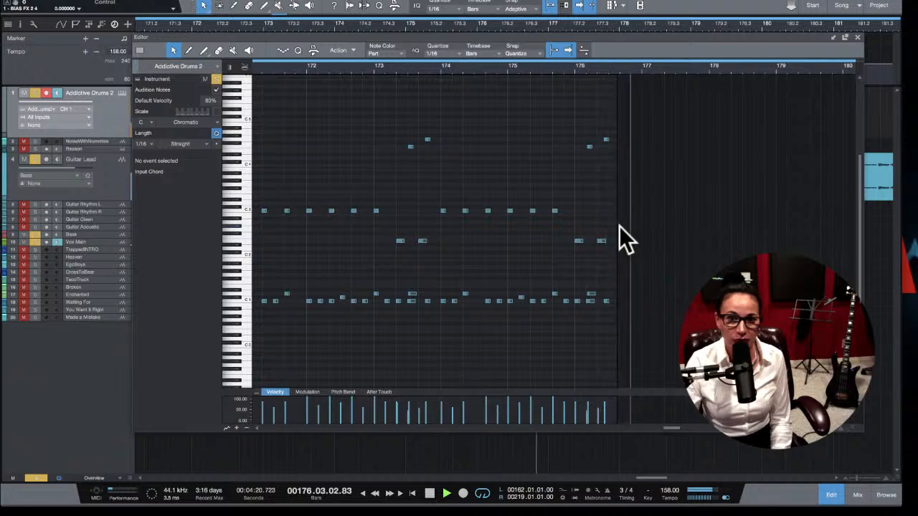
key(space)
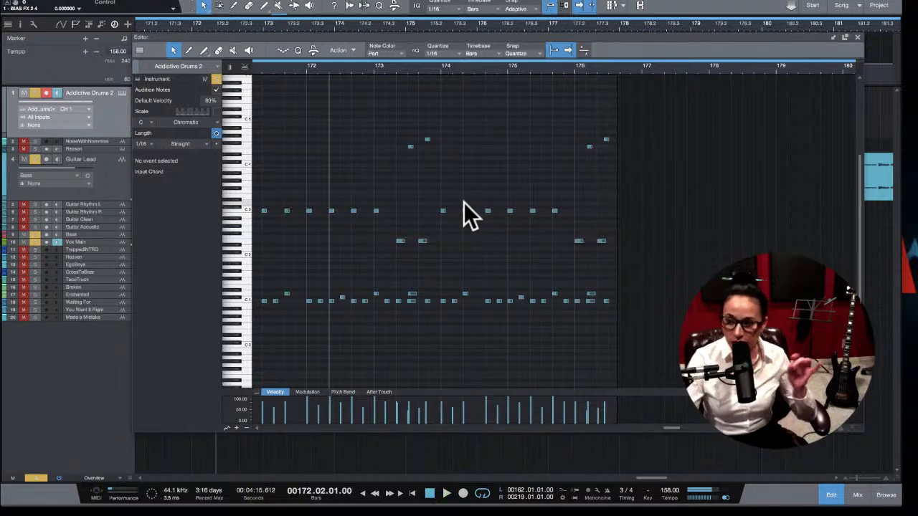
Step: Set the loop range from 171.02.01.00 to 174.01.01.00 and play the drum phrase within it
scroll(463, 202, right, 1)
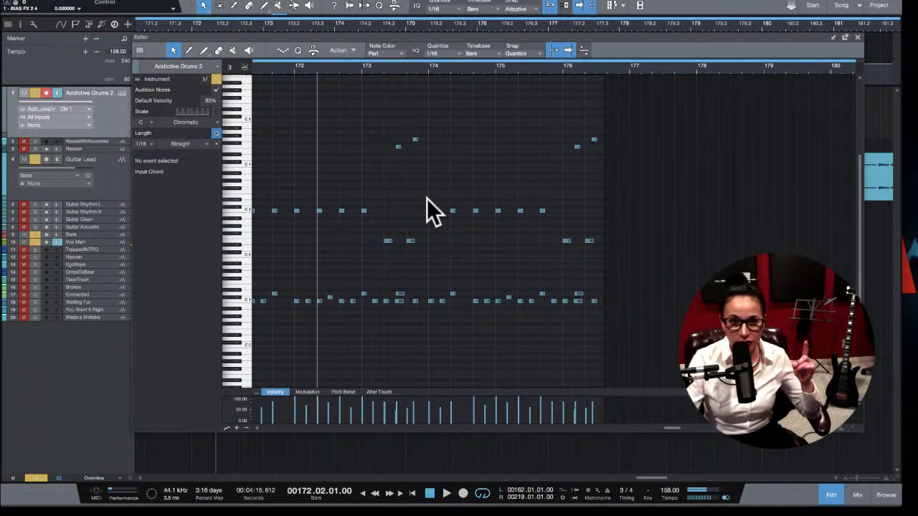
drag(428, 200, 495, 244)
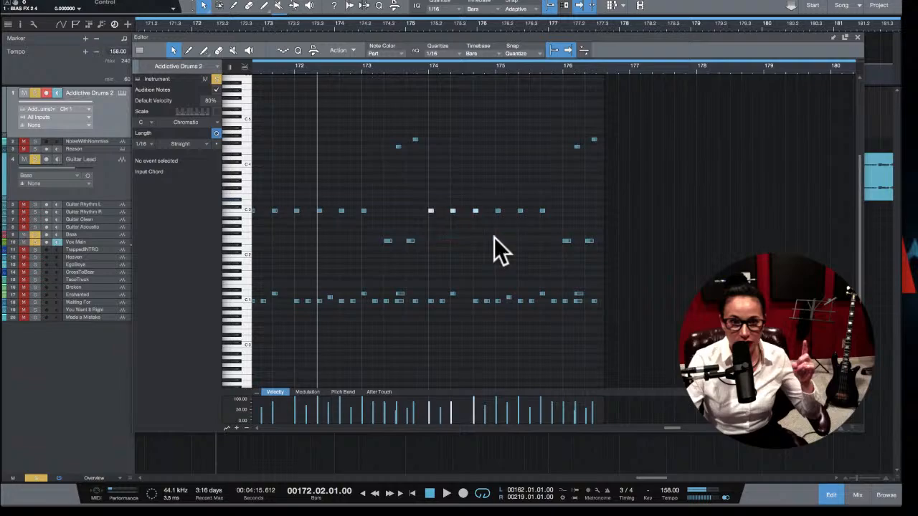
scroll(425, 110, left, 7)
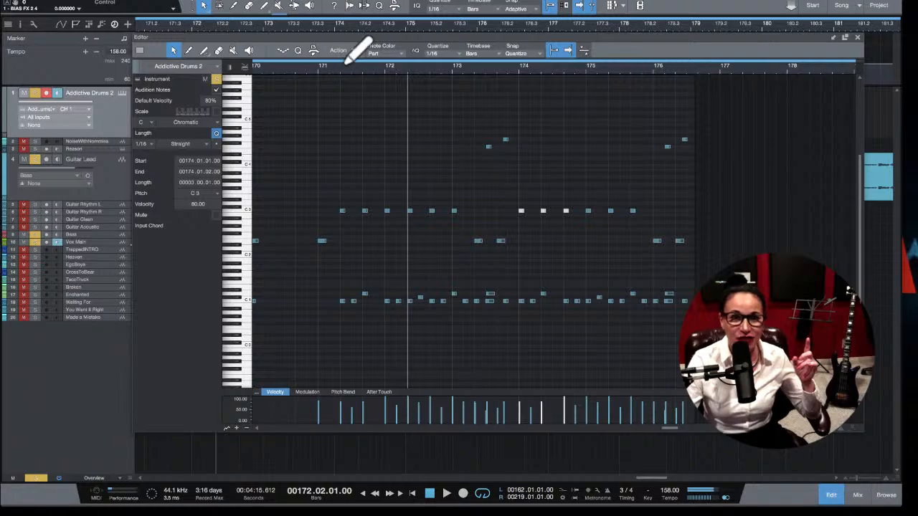
drag(342, 64, 527, 66)
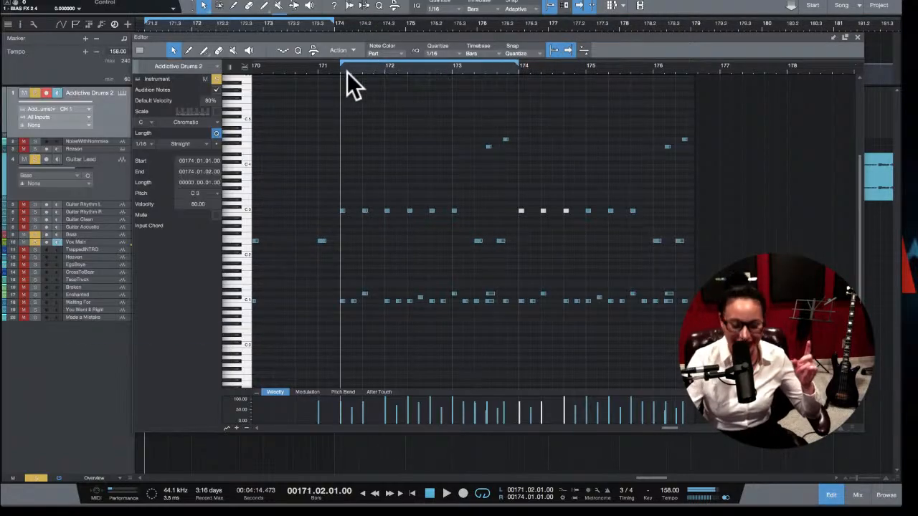
key(space)
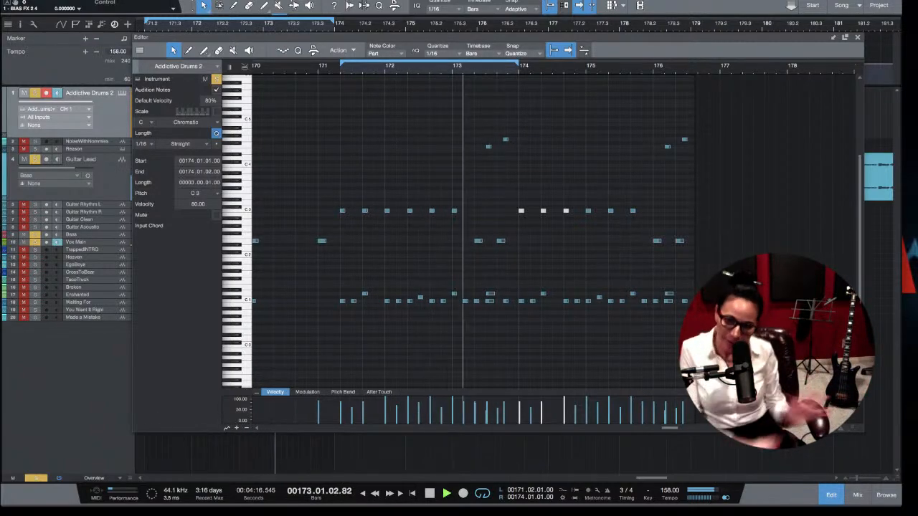
key(space)
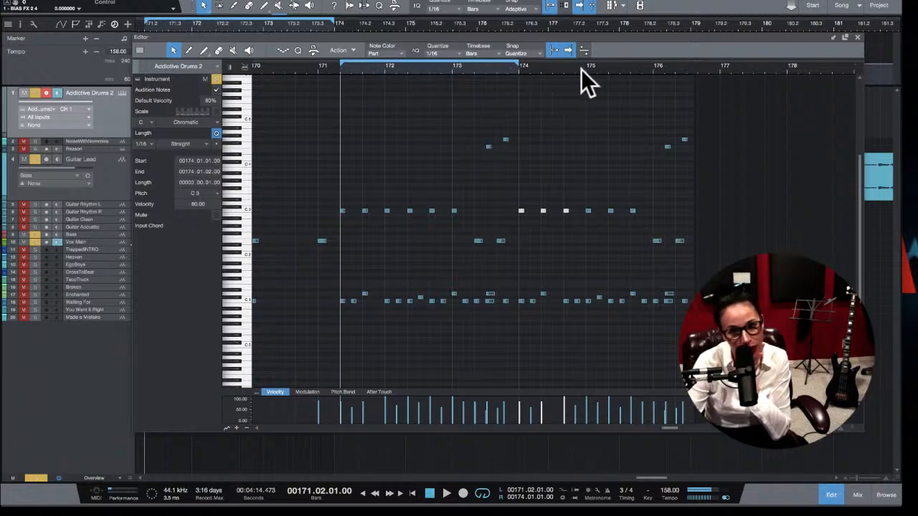
key(space)
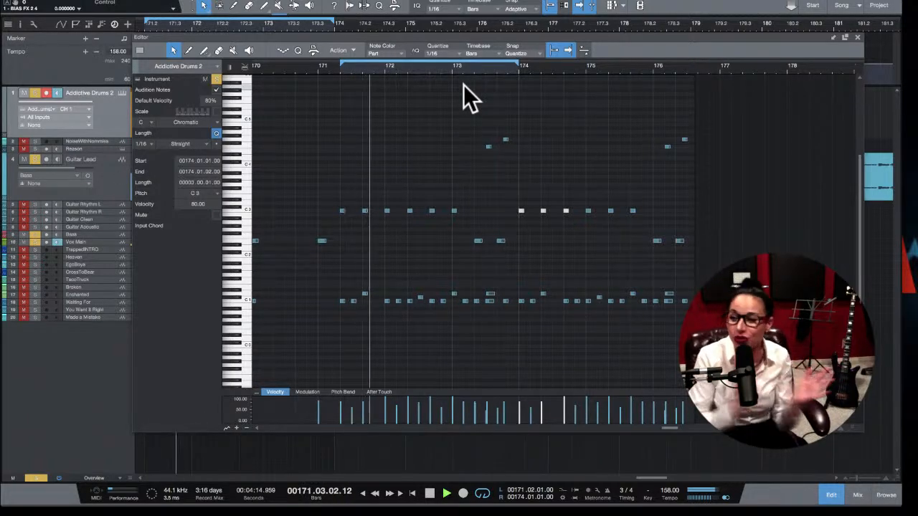
key(space)
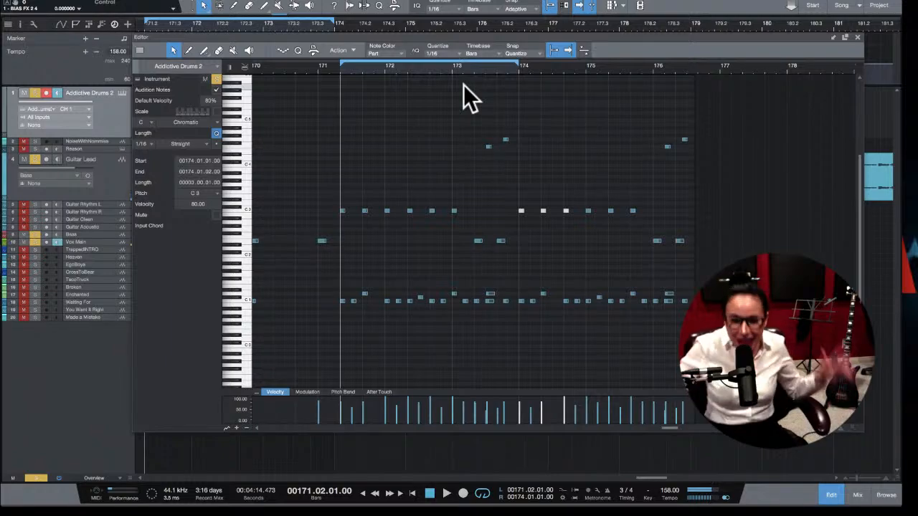
Step: Try a 5/4 time signature, settle on 4/4 and play the phrase from 128.04.01.00
click(622, 489)
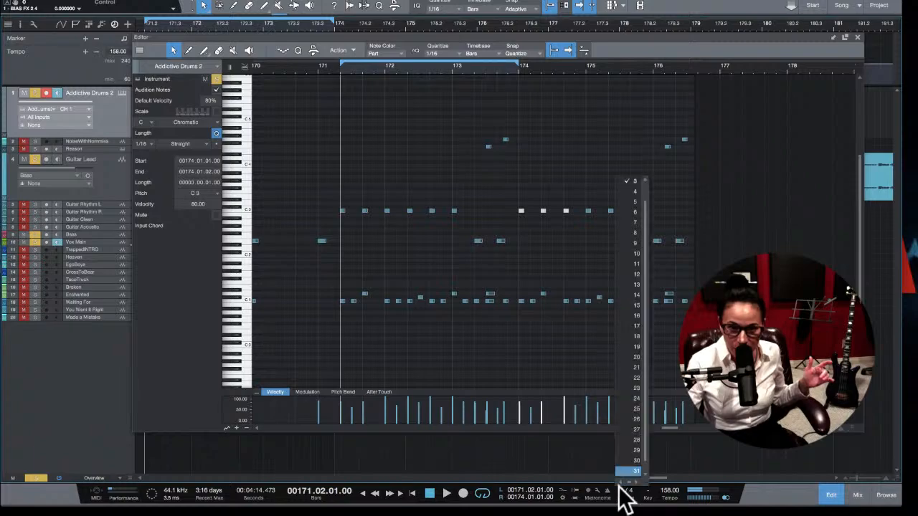
click(630, 200)
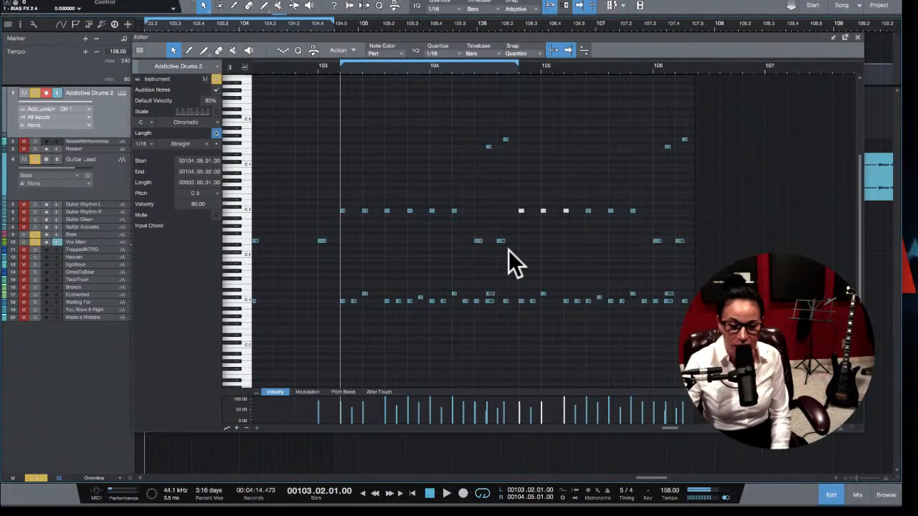
click(623, 490)
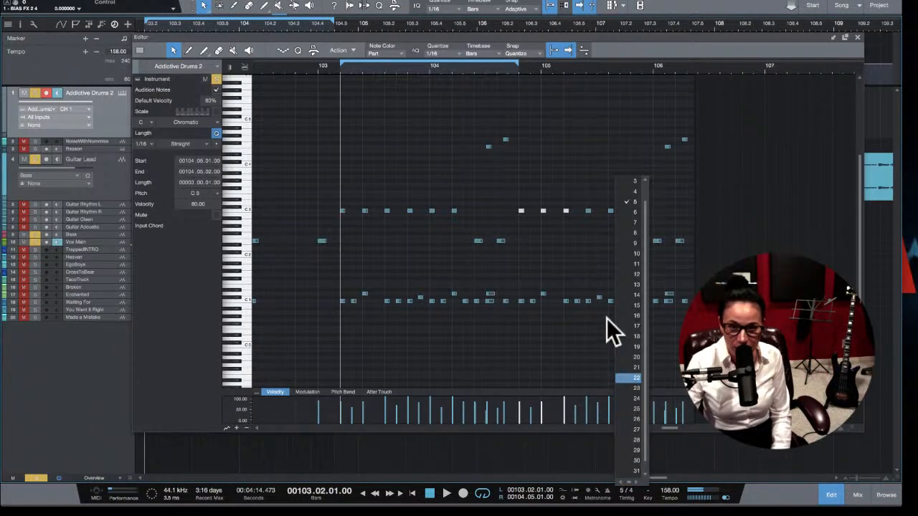
click(630, 192)
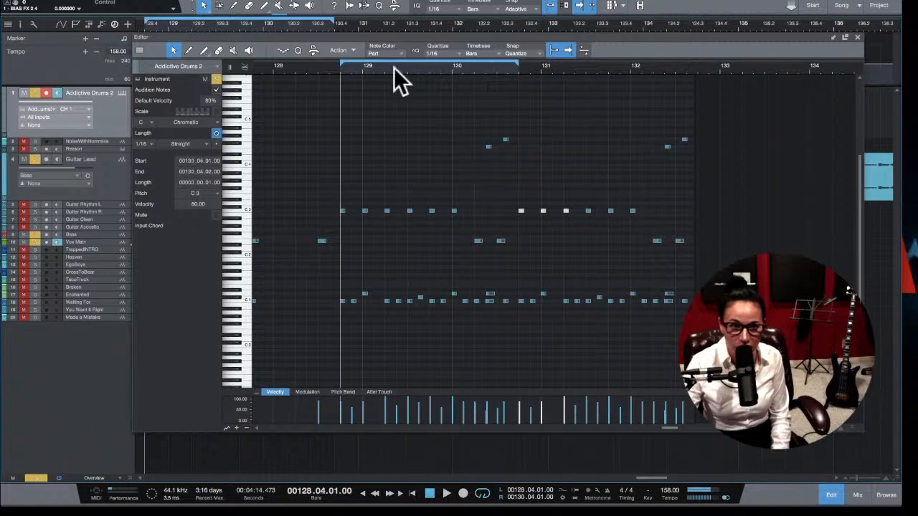
key(space)
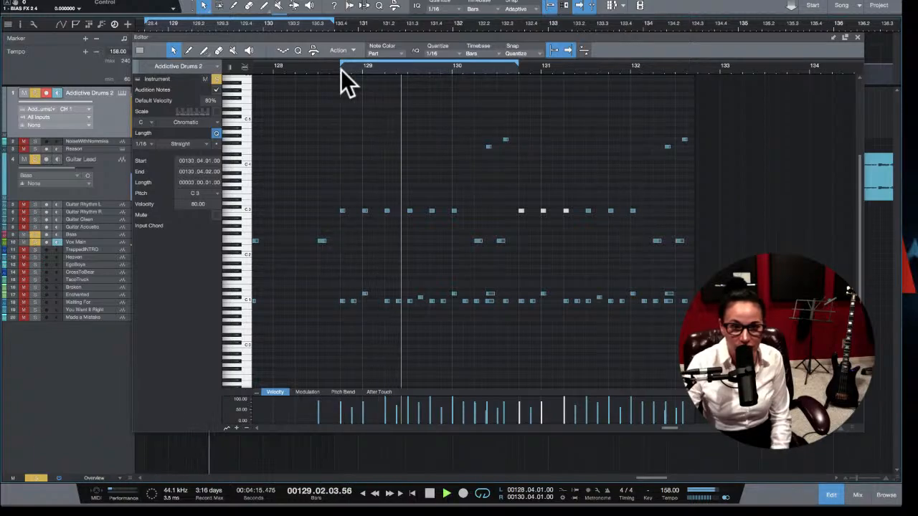
scroll(606, 191, up, 1)
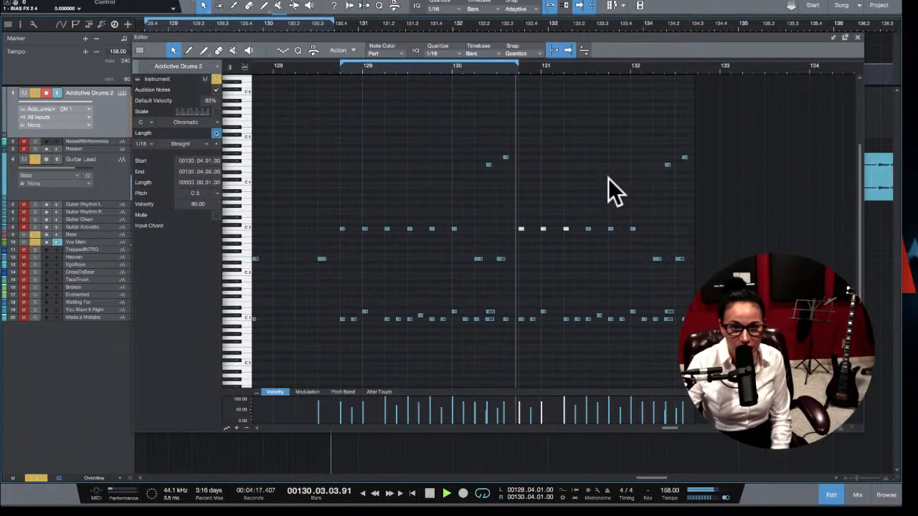
key(space)
scroll(398, 134, left, 1)
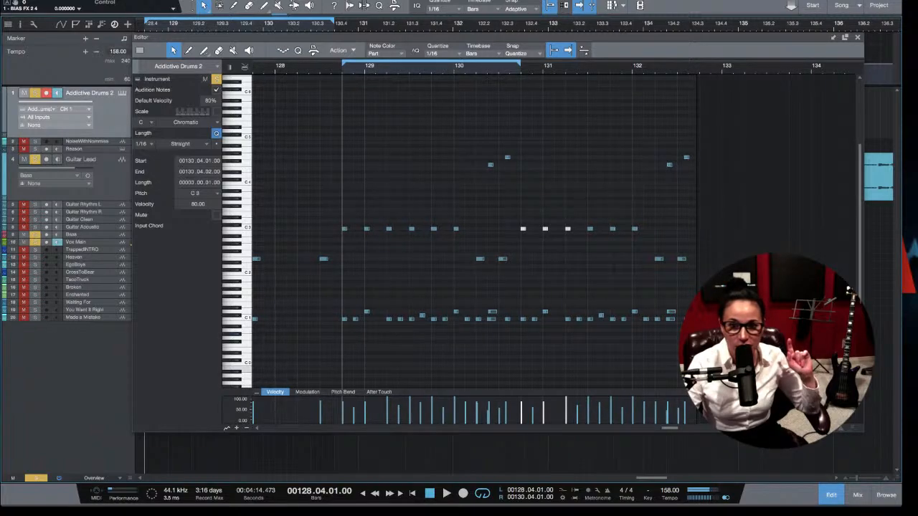
Step: Delete the duplicated drum notes from 130.04.01.00 onward and shorten the Addictive Drums 2 part to the end of the original phrase
drag(727, 370, 520, 93)
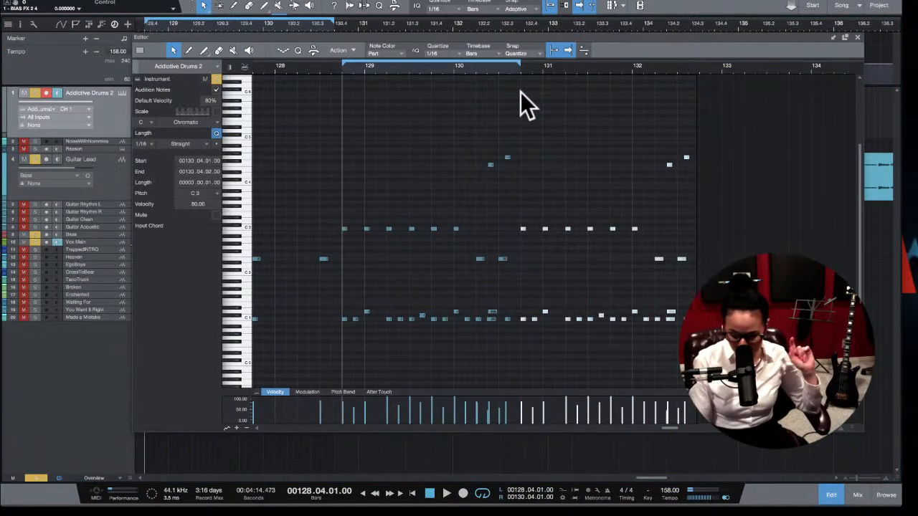
key(Delete)
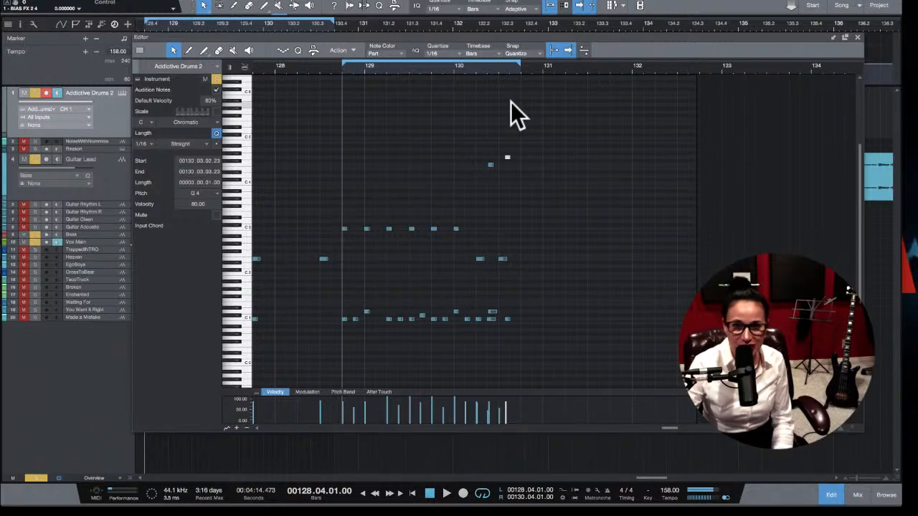
scroll(511, 102, up, 1)
click(856, 37)
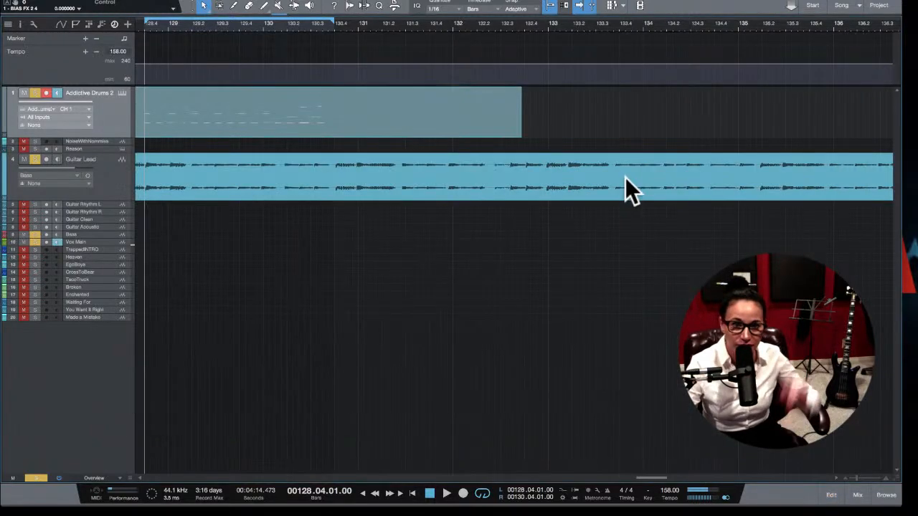
drag(522, 113, 328, 115)
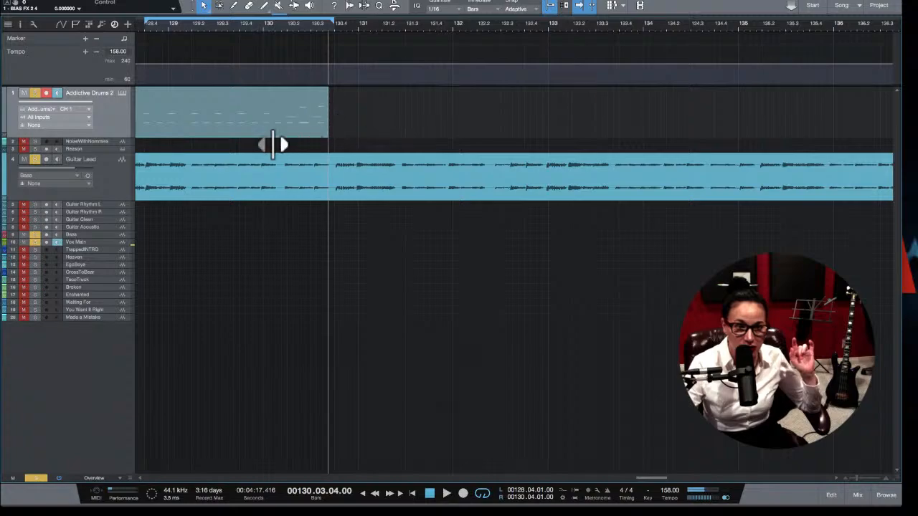
Step: Split the Guitar Lead event at 128.04.01.00 and play the section
scroll(248, 135, left, 5)
key(space)
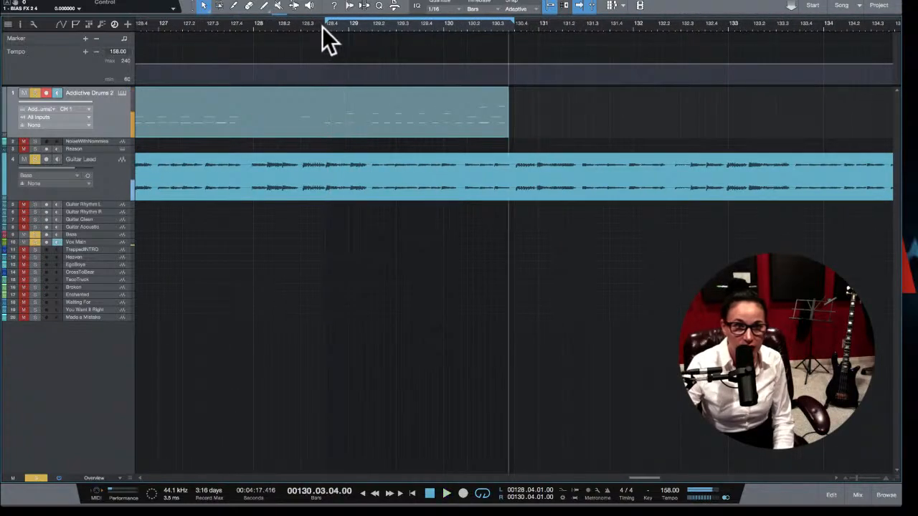
key(space)
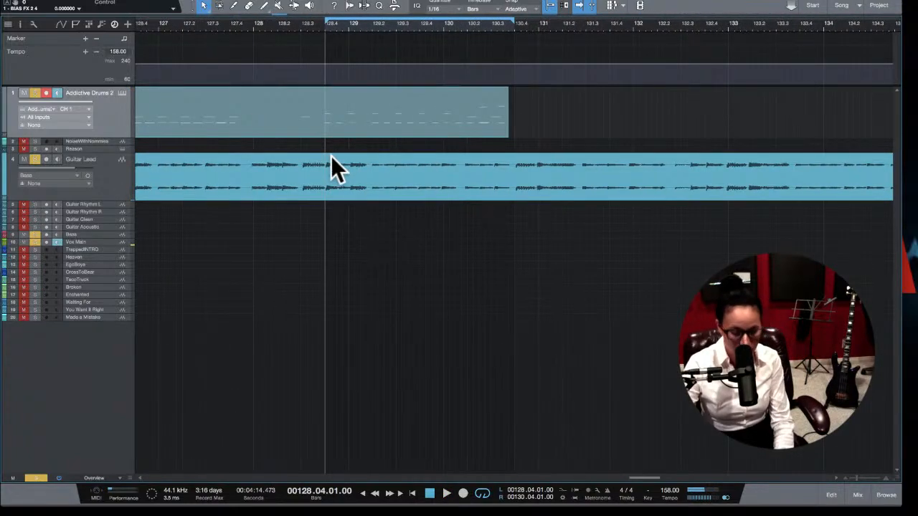
key(3)
click(324, 195)
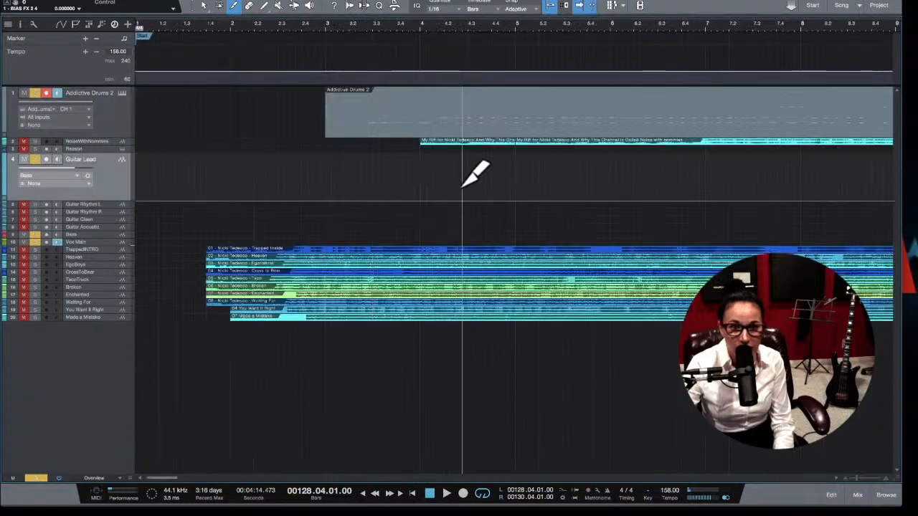
key(space)
key(space)
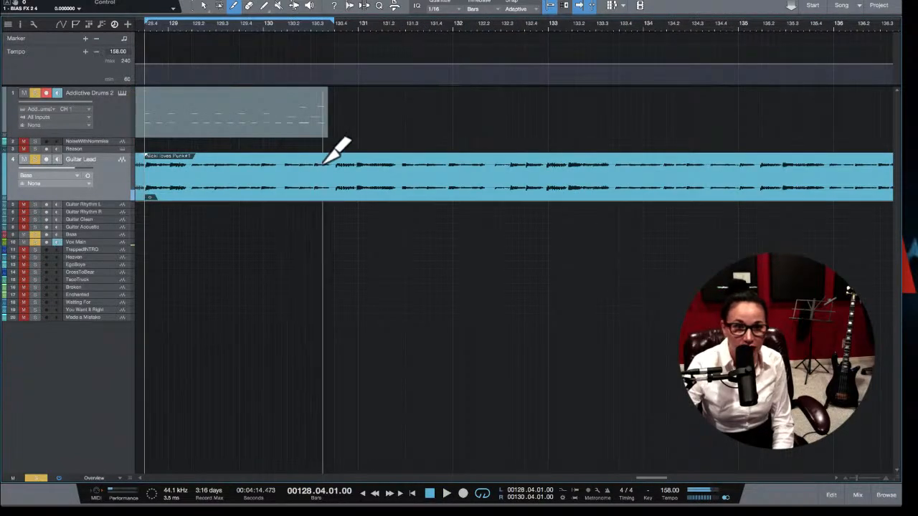
Step: Split the Guitar Lead event at the end of the drum part and delete the guitar audio on both sides of the phrase
click(324, 163)
key(space)
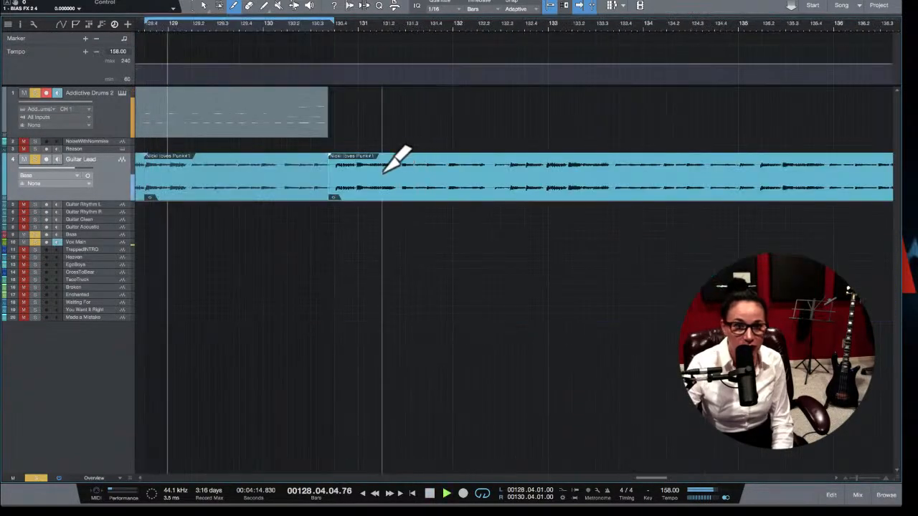
key(space)
key(1)
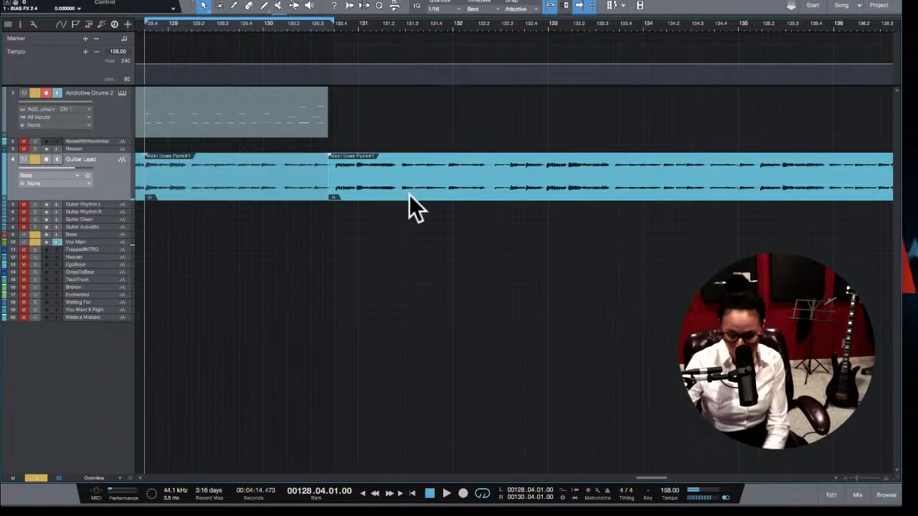
key(Delete)
scroll(202, 202, left, 5)
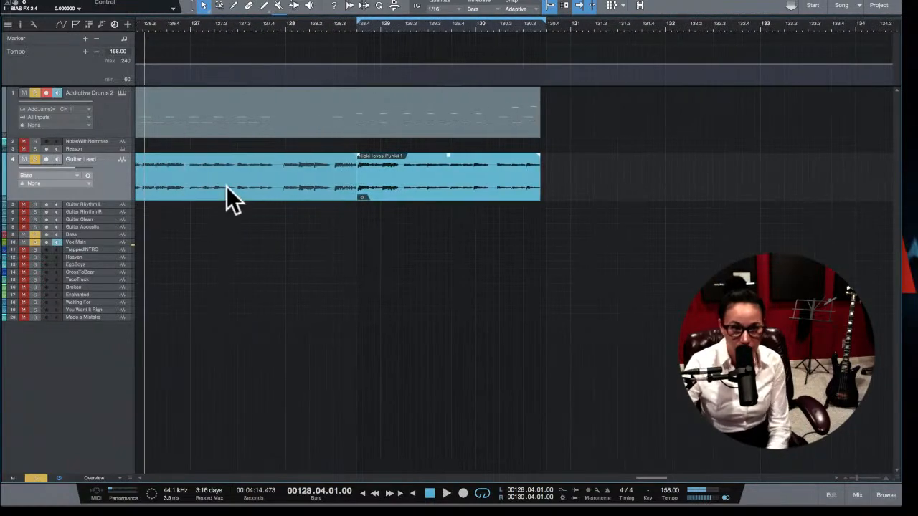
click(226, 186)
key(Delete)
Step: Split the Addictive Drums 2 part at 128.04.01.00 and delete the portion before it
click(256, 122)
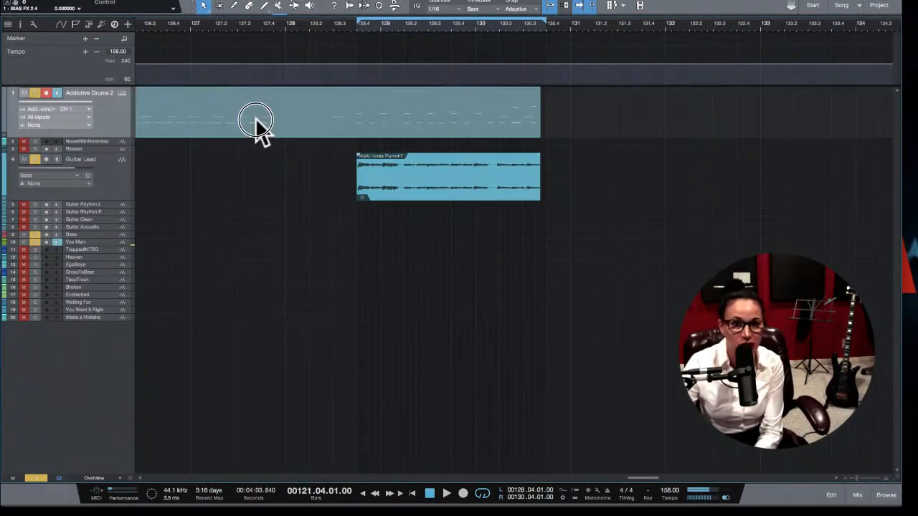
key(3)
click(356, 131)
key(1)
click(323, 133)
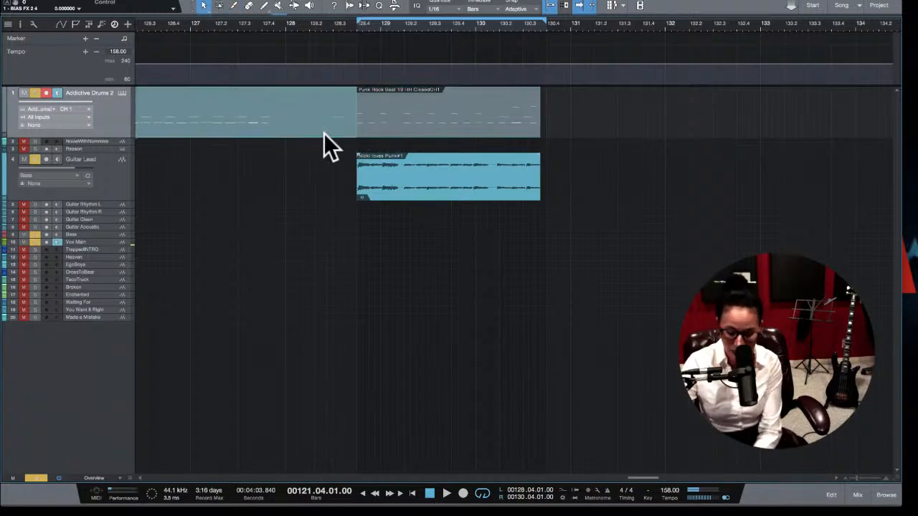
key(Delete)
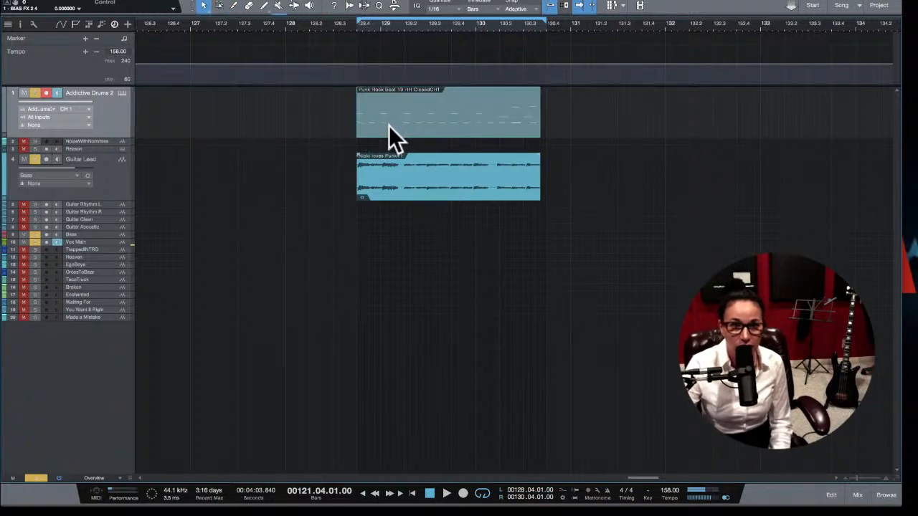
Step: Move the drum and guitar events together to 128.01.01.00 and set the loop range from 128.01.01.00 to 129.04.04.00
drag(334, 109, 430, 188)
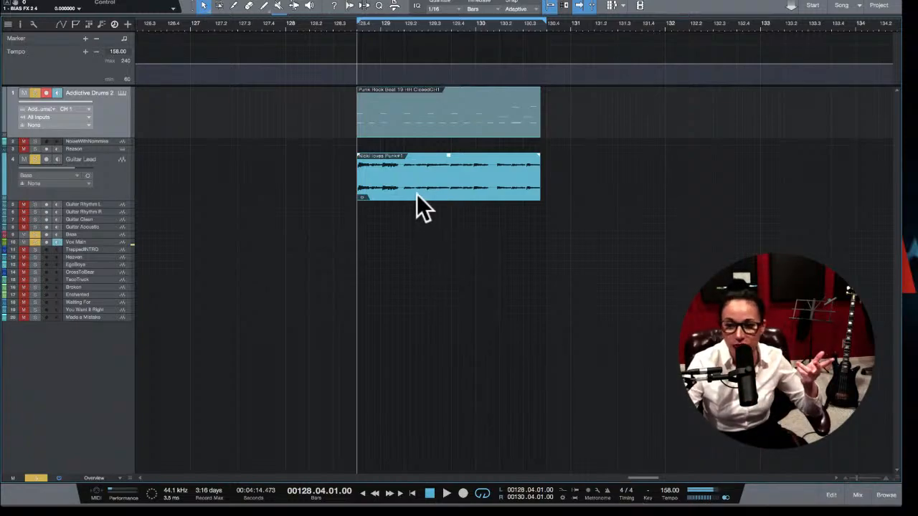
drag(411, 194, 342, 195)
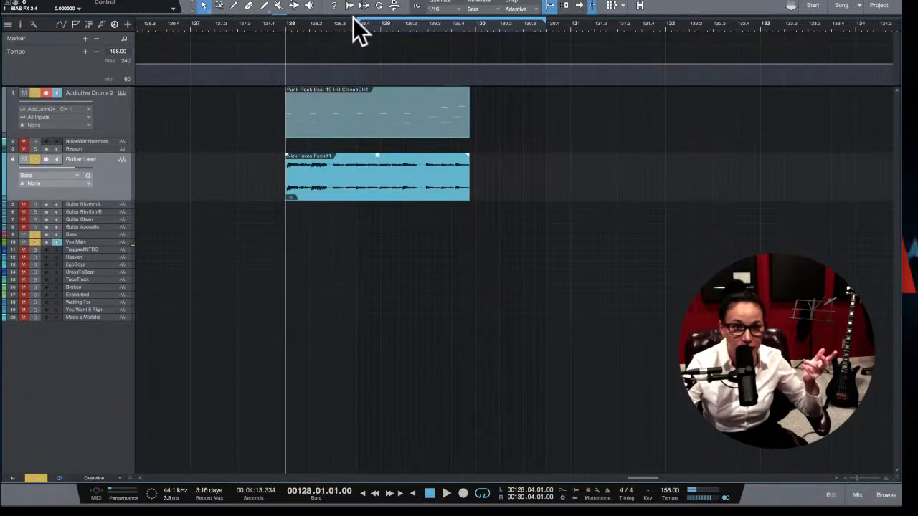
drag(362, 20, 286, 23)
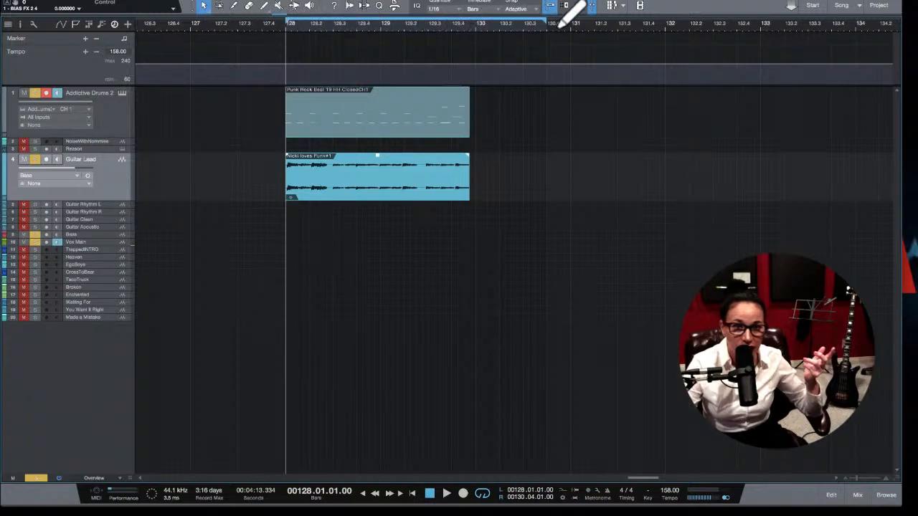
drag(553, 23, 467, 24)
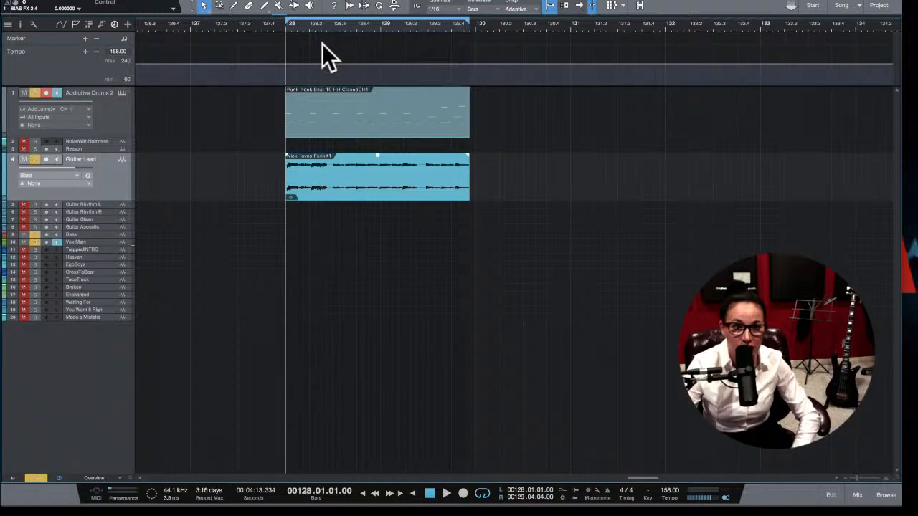
Step: Play the looped section and inspect the timing and ends of the drum and guitar events up close
key(space)
key(e)
key(e)
key(e)
key(e)
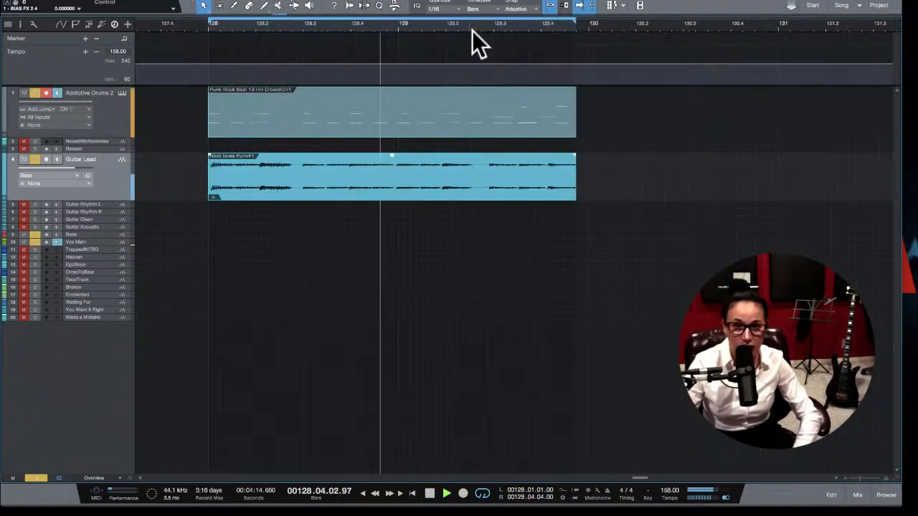
key(e)
key(e)
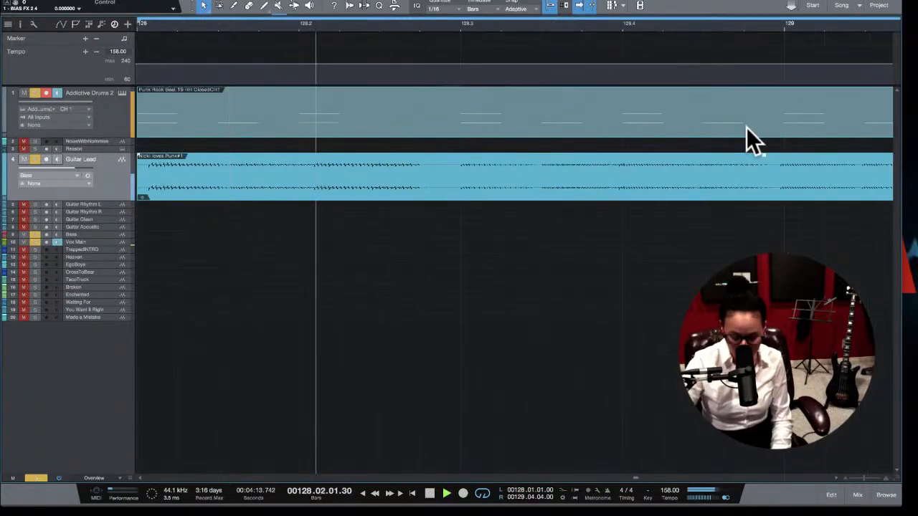
key(w)
key(w)
key(w)
key(w)
key(w)
key(w)
key(space)
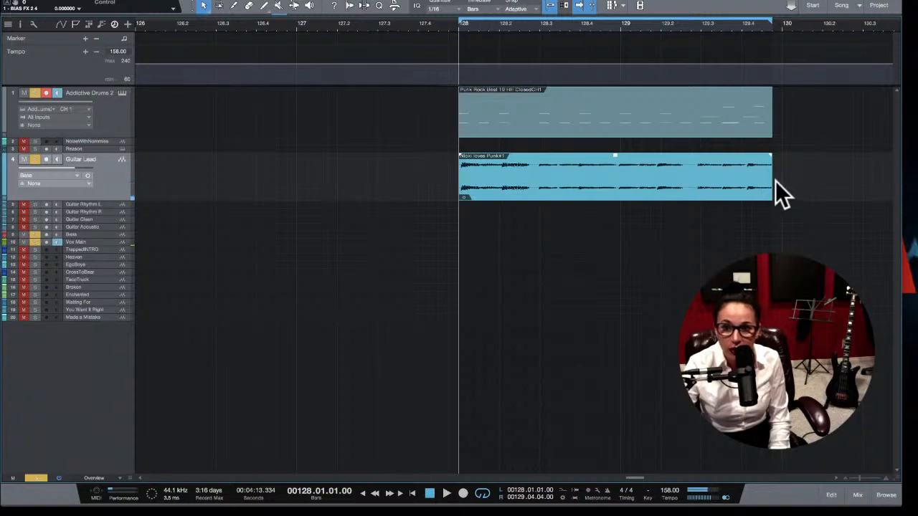
Step: Extend the drum and guitar events and the loop end to 130.01.01.00, and play the loop
drag(772, 180, 782, 179)
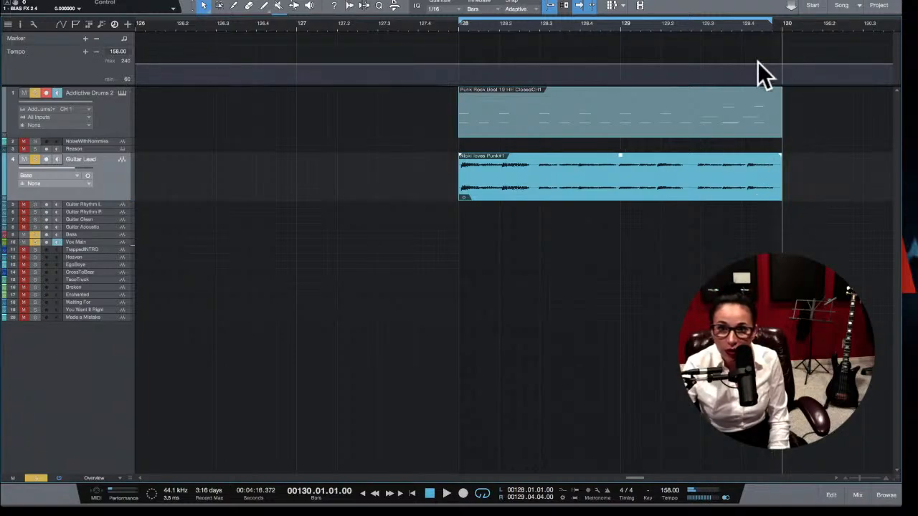
drag(772, 21, 781, 20)
key(space)
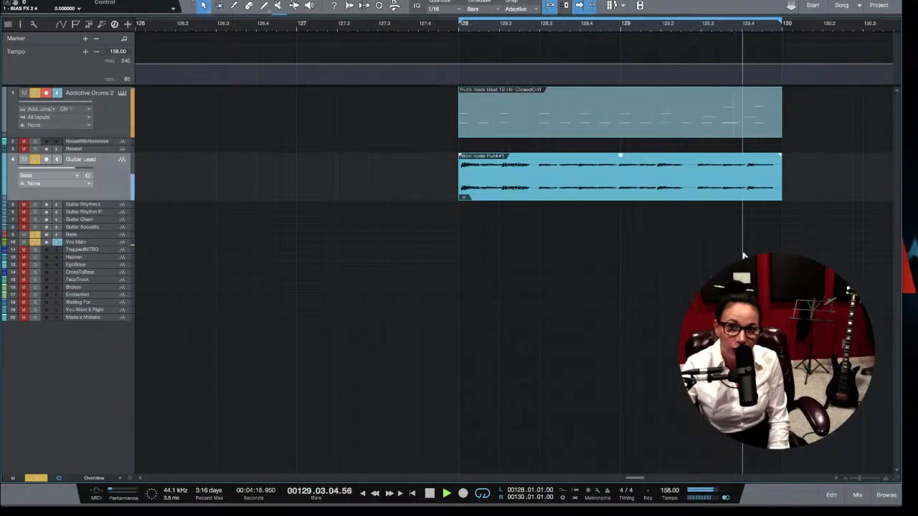
key(space)
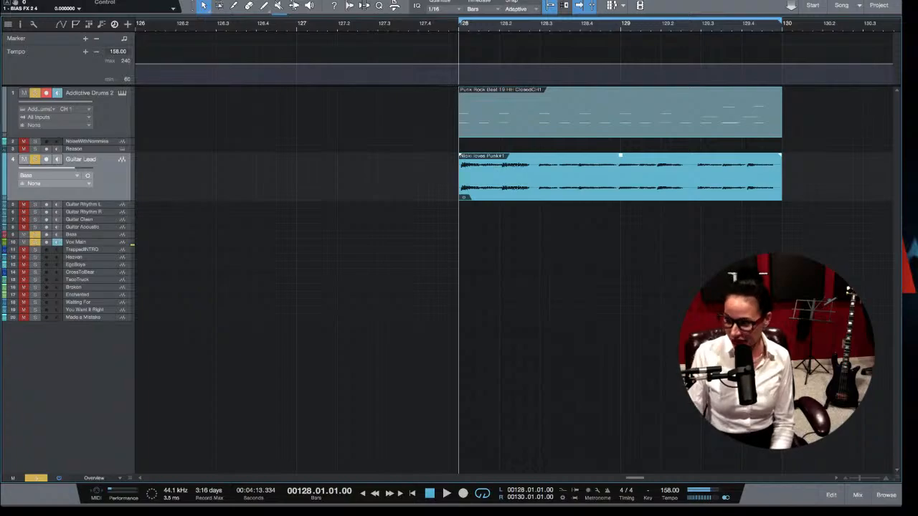
Step: Play the two-bar loop of drums and guitar twice and save the song
key(space)
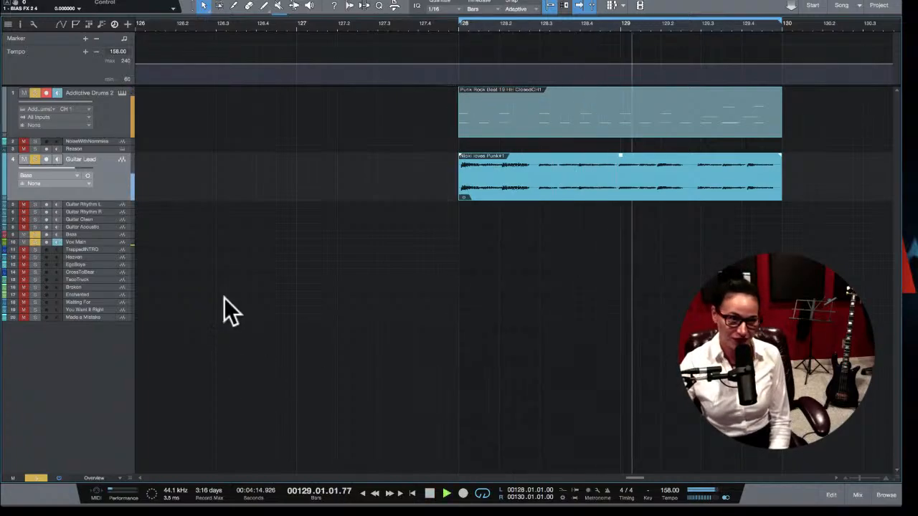
key(space)
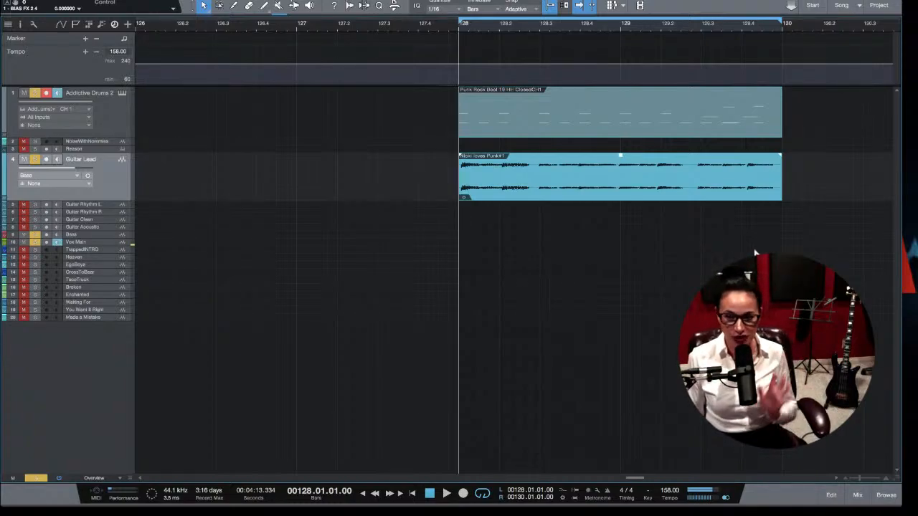
key(space)
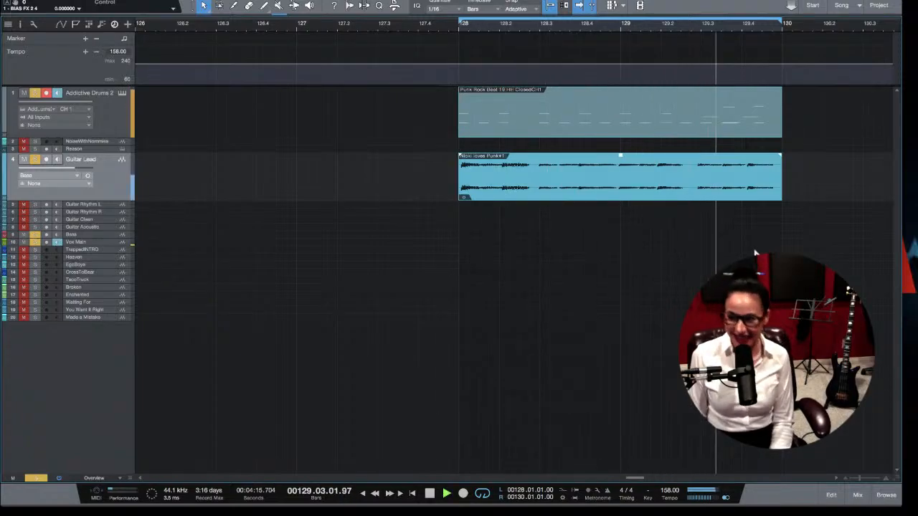
key(space)
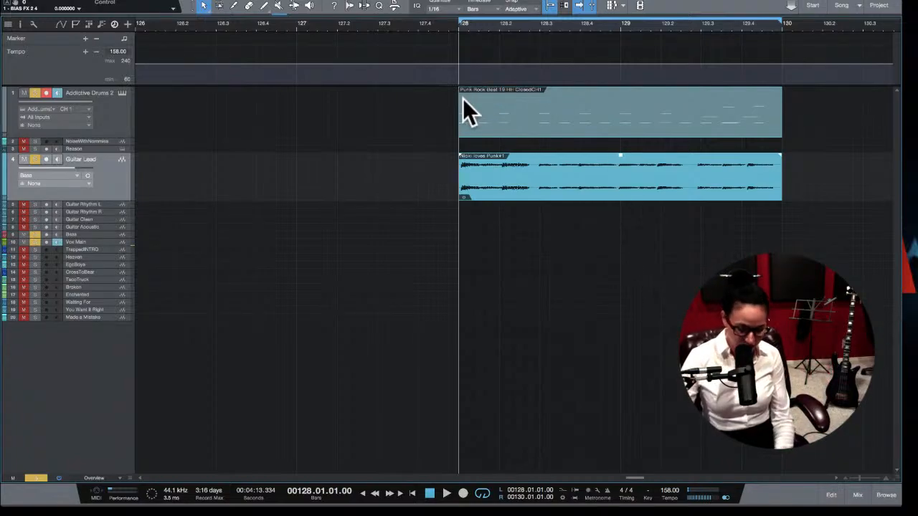
key(super+s)
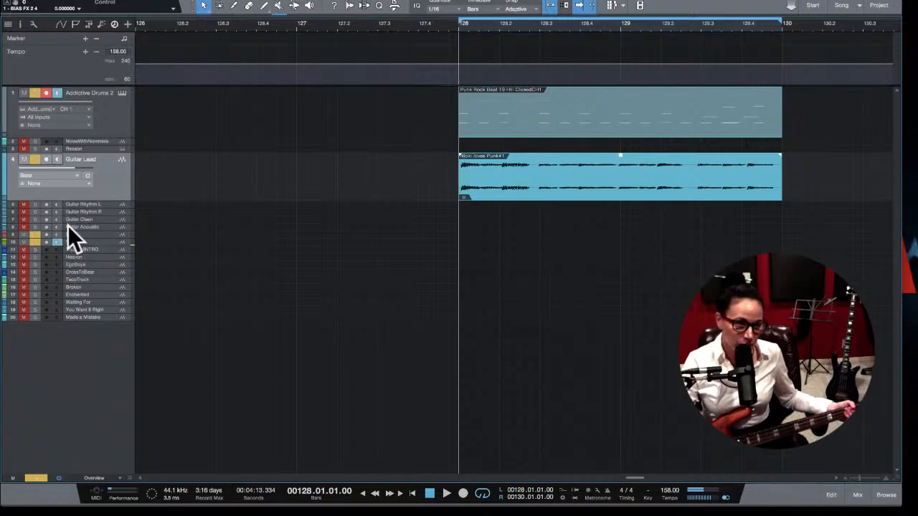
Step: Move the Bass track directly below Guitar Lead and enable input monitoring on it
drag(77, 234, 99, 273)
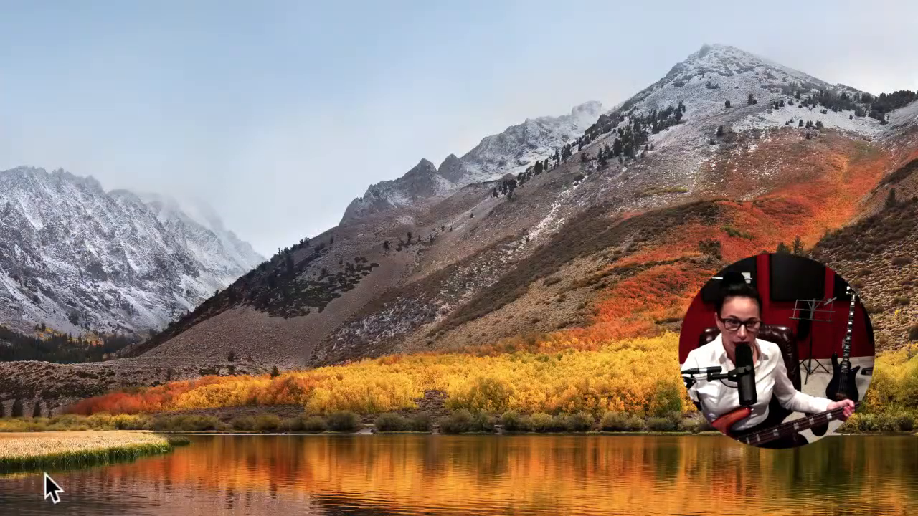
mouse_move(57, 510)
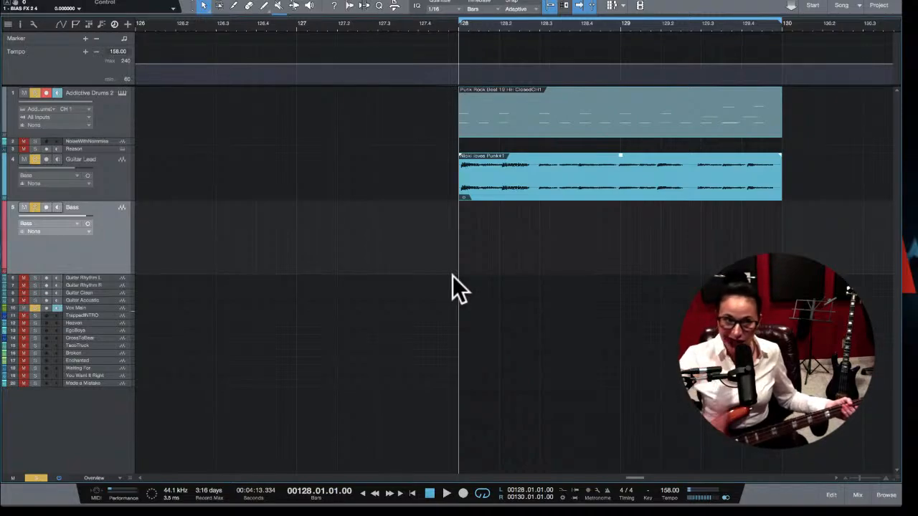
click(56, 207)
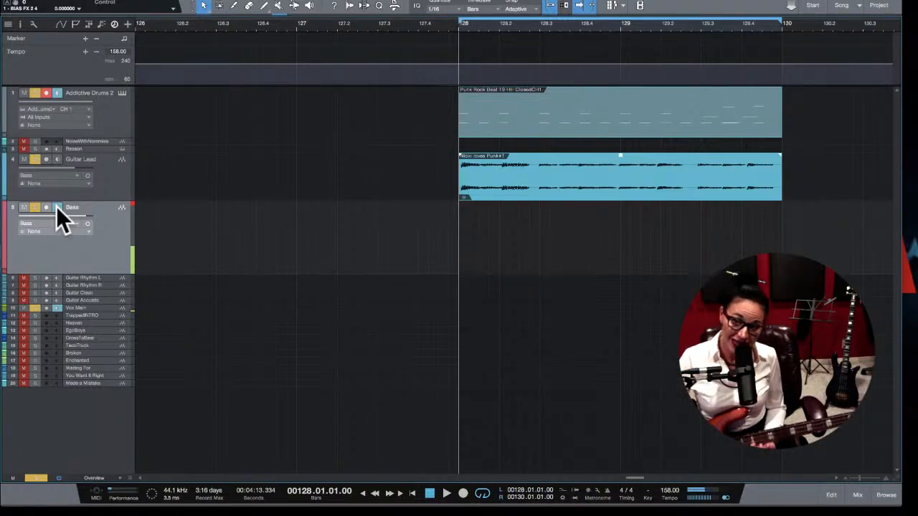
Step: Examine the Bass channel's AmpliTube insert in the mix console, and close the plug-in and console
click(860, 494)
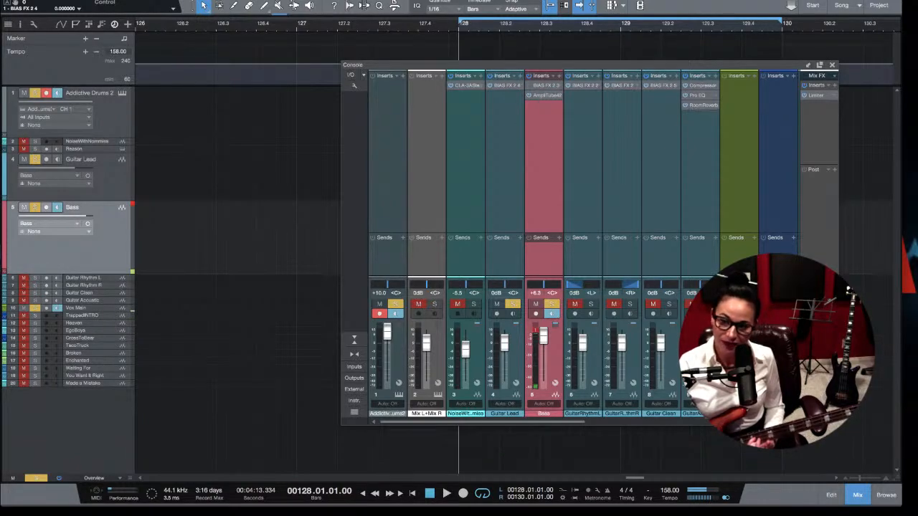
click(544, 94)
drag(416, 177, 455, 150)
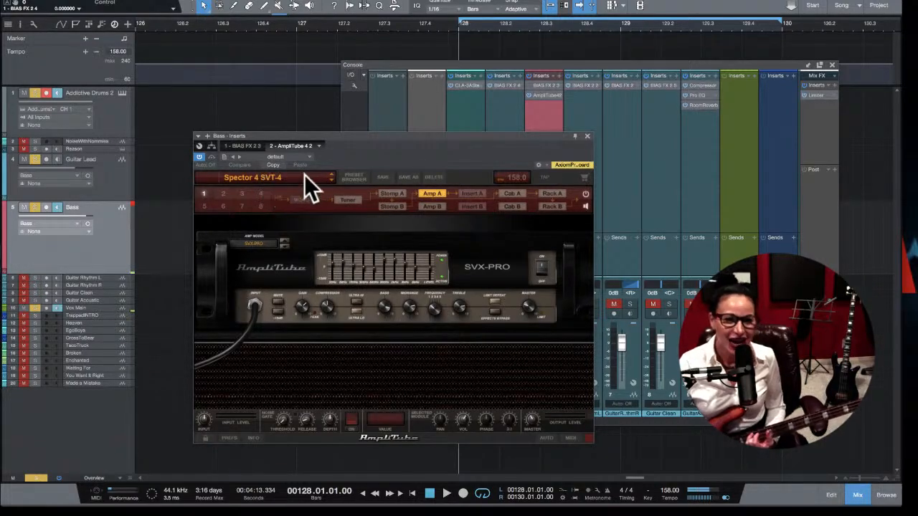
click(587, 136)
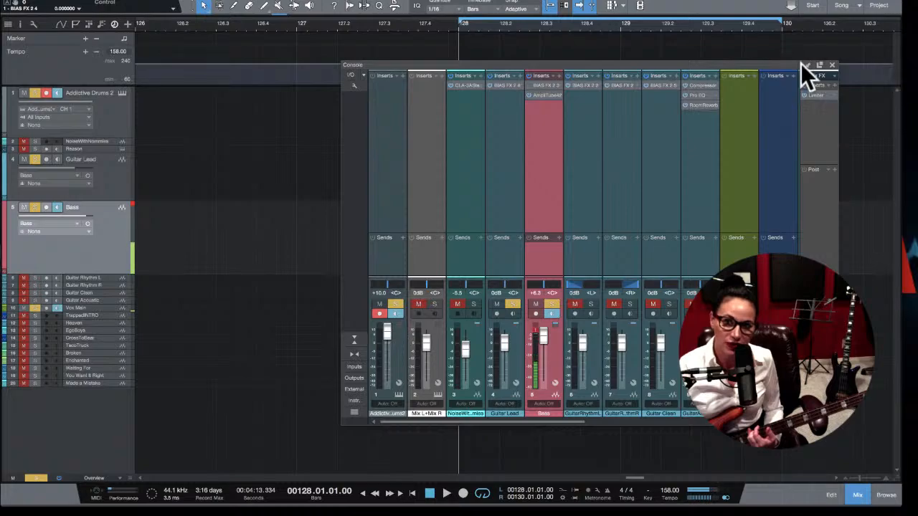
click(831, 65)
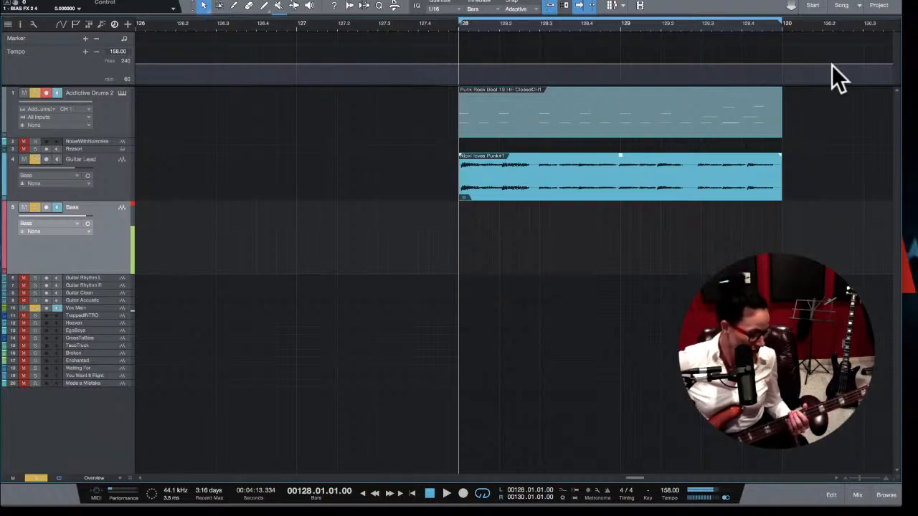
Step: Play the two-bar loop repeatedly to rehearse the bass line against the drums and guitar
key(space)
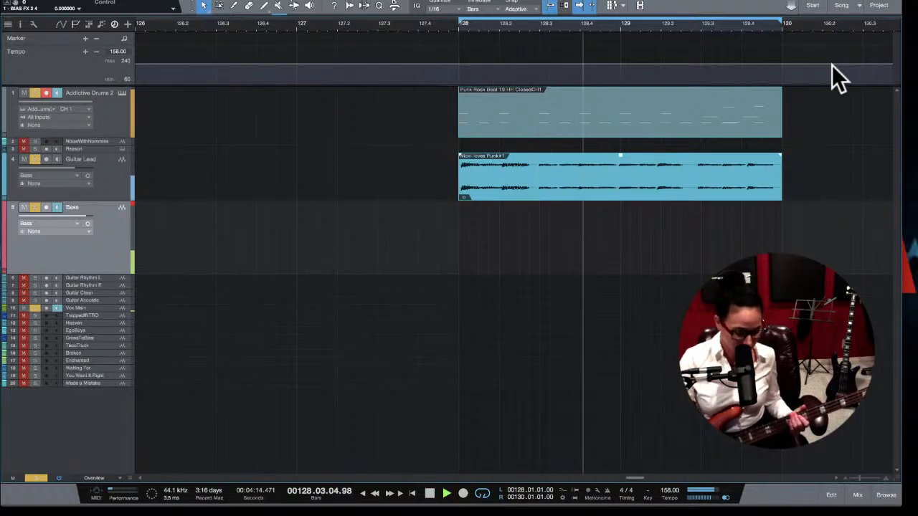
key(space)
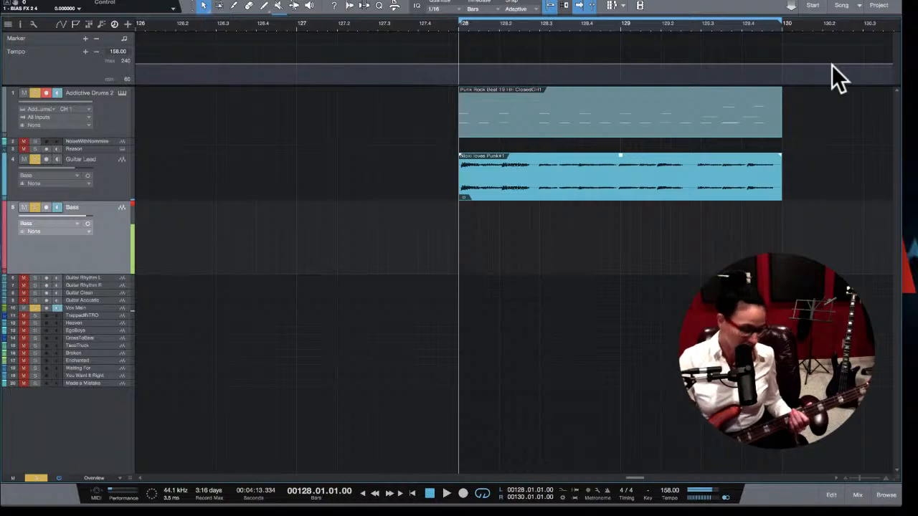
key(space)
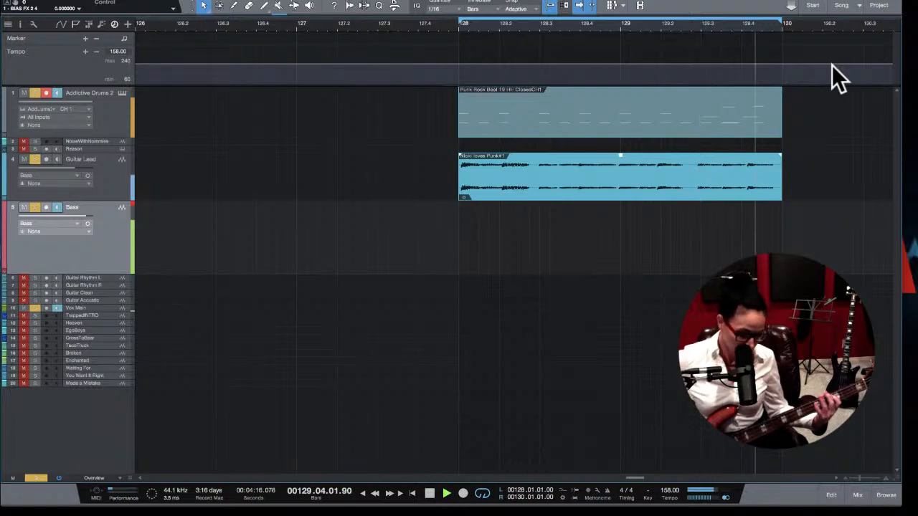
key(space)
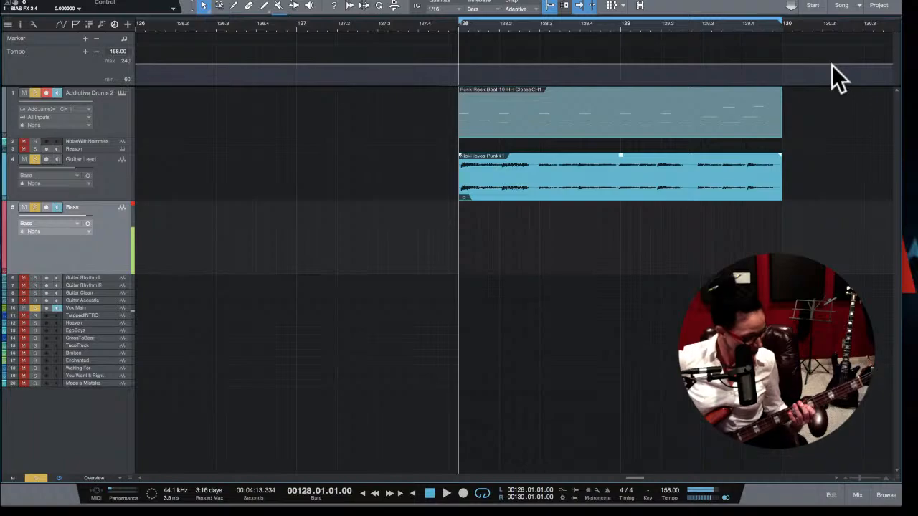
key(space)
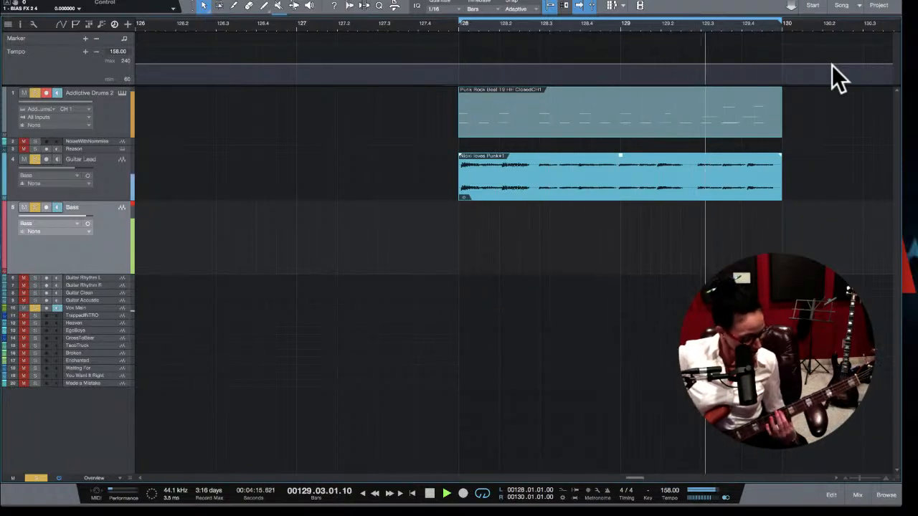
key(space)
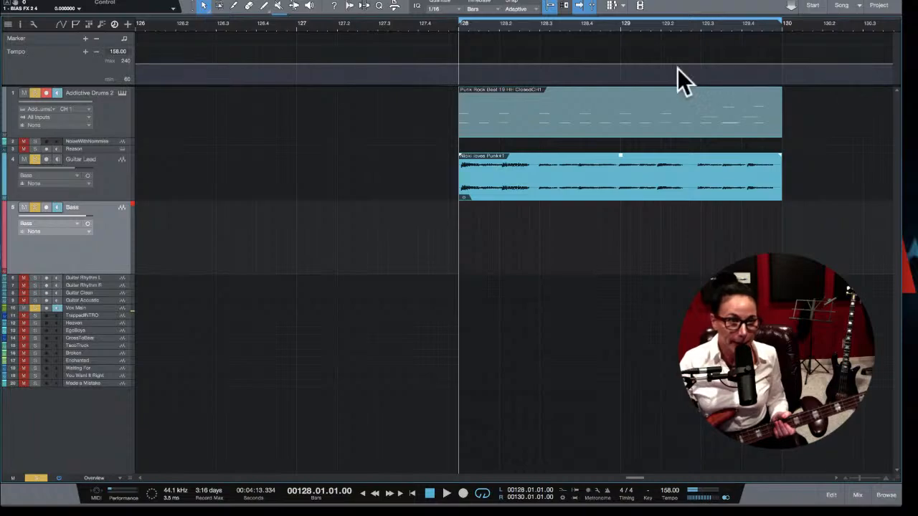
Step: Disarm recording on Addictive Drums 2 and arm the Bass track for recording
click(47, 93)
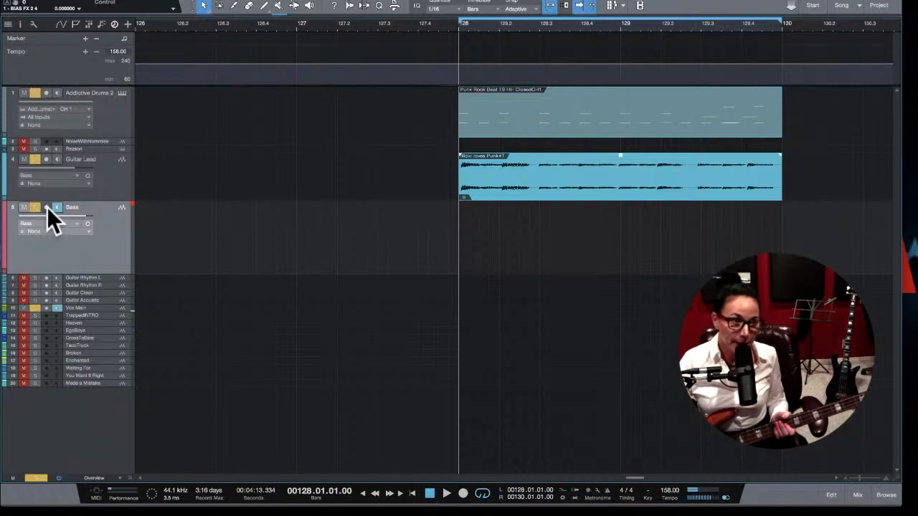
click(46, 207)
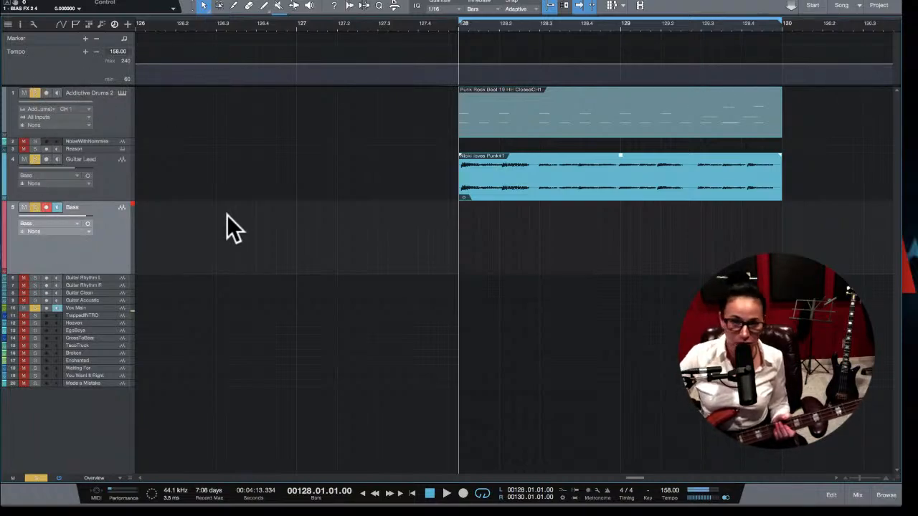
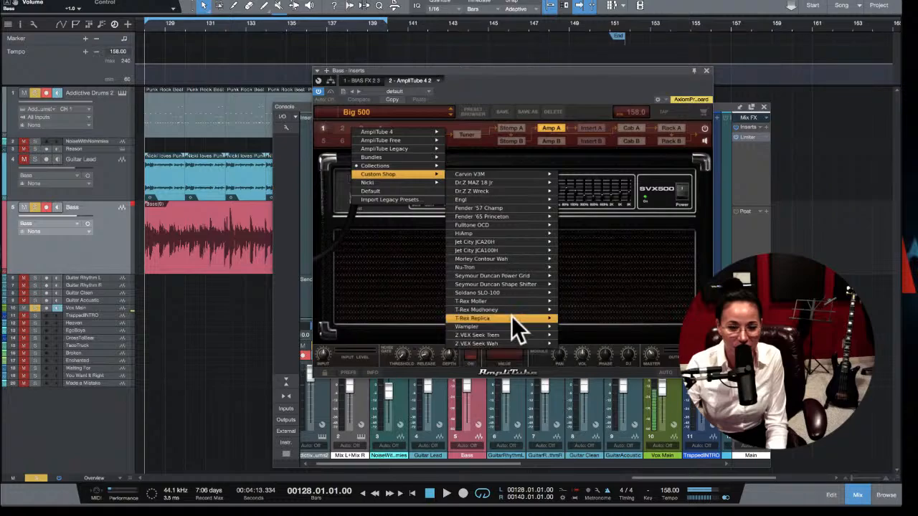
Step: Examine the AmpliTube preset categories for the Bass channel, including Custom Shop, Bundles, Legacy amps and the Fender and SVX collections
mouse_move(494, 291)
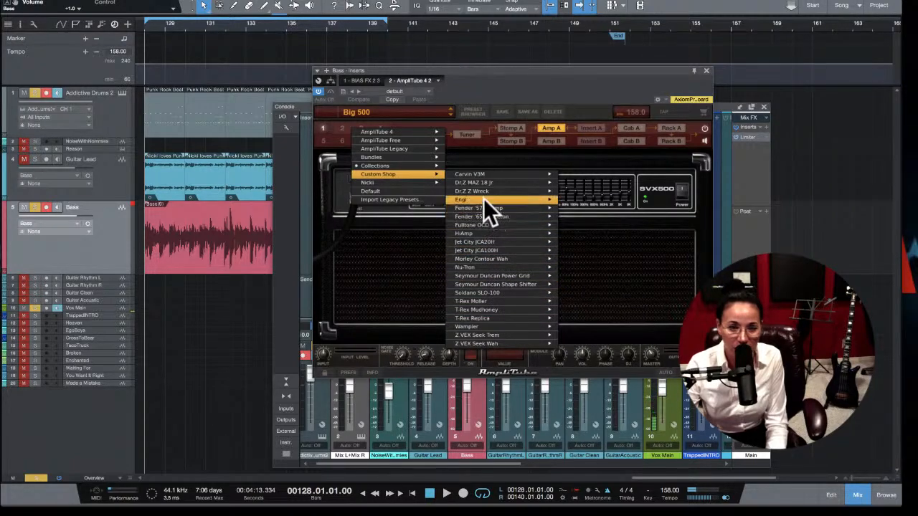
mouse_move(394, 182)
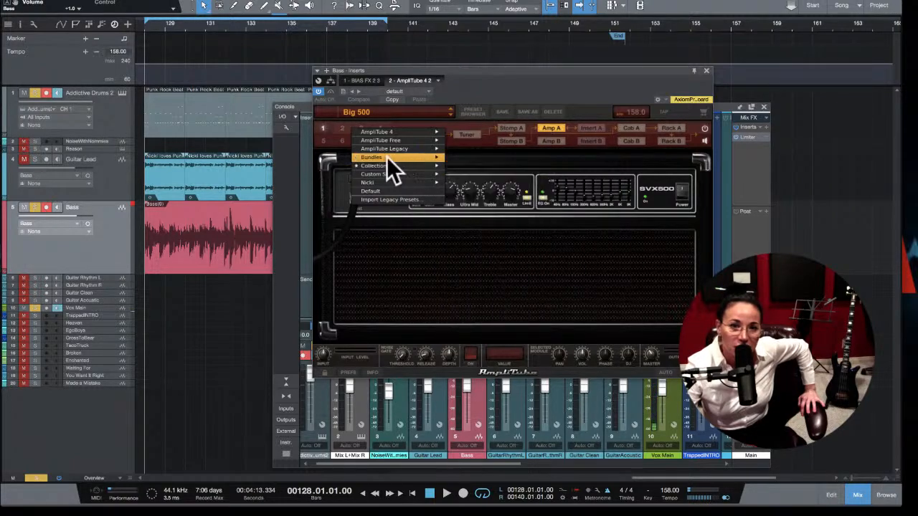
mouse_move(482, 161)
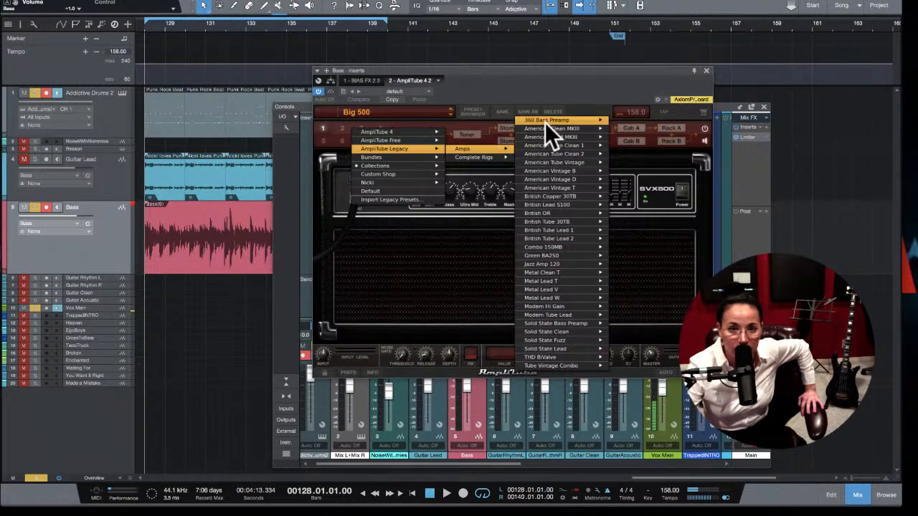
mouse_move(549, 120)
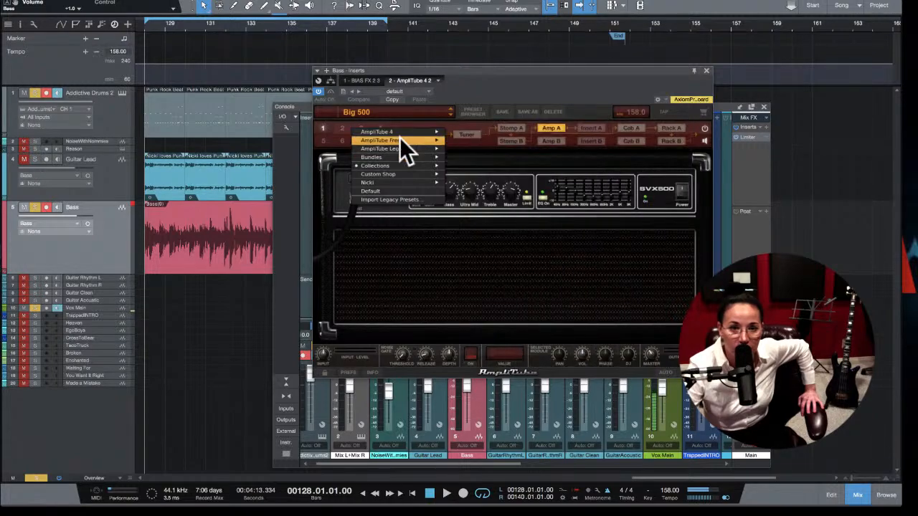
mouse_move(399, 131)
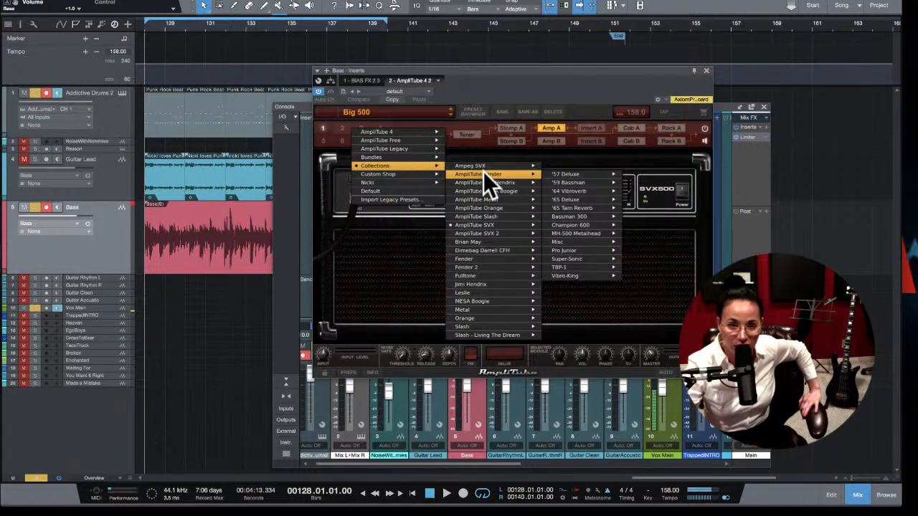
mouse_move(548, 173)
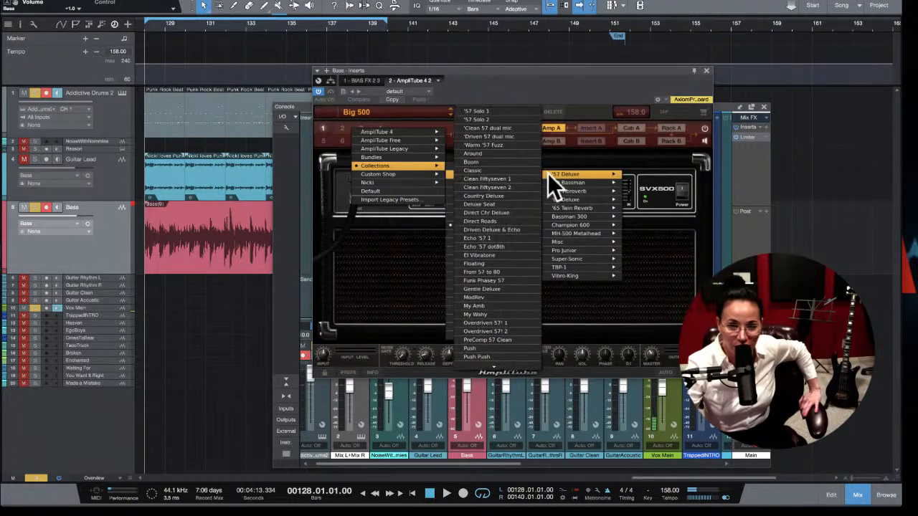
mouse_move(570, 183)
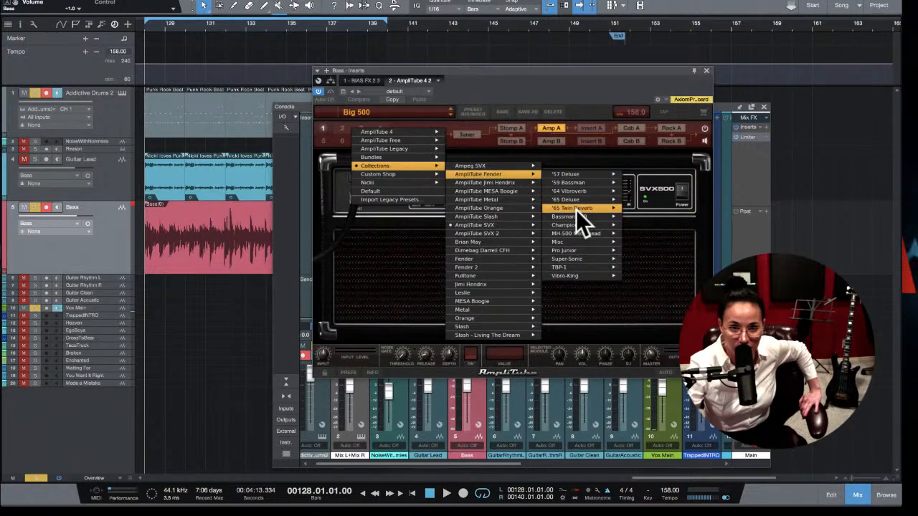
mouse_move(577, 216)
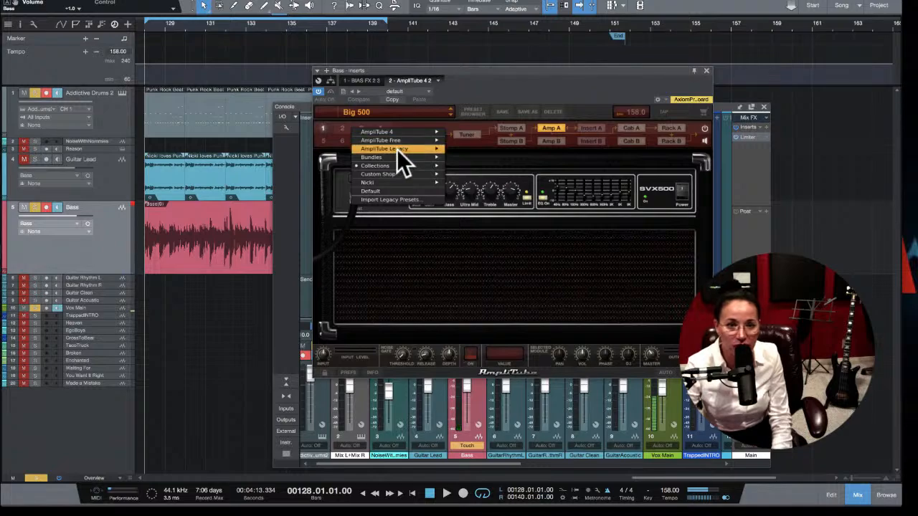
mouse_move(431, 168)
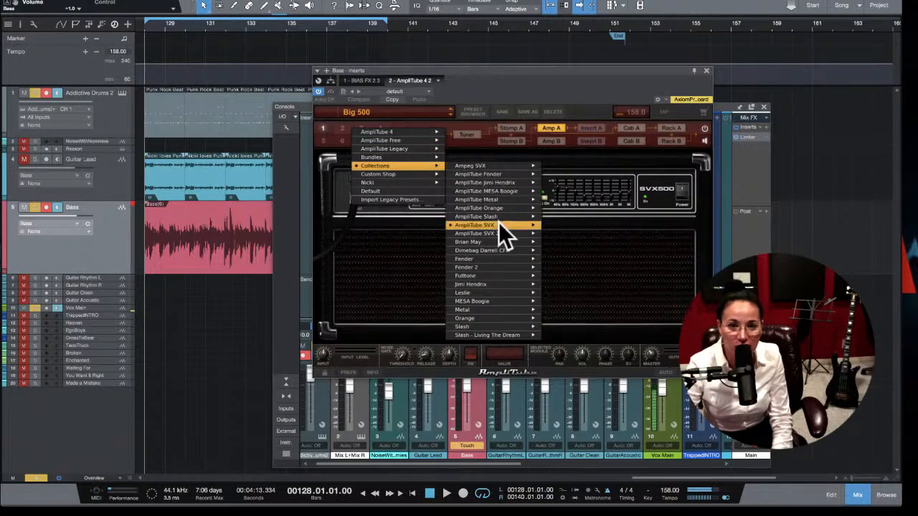
mouse_move(593, 173)
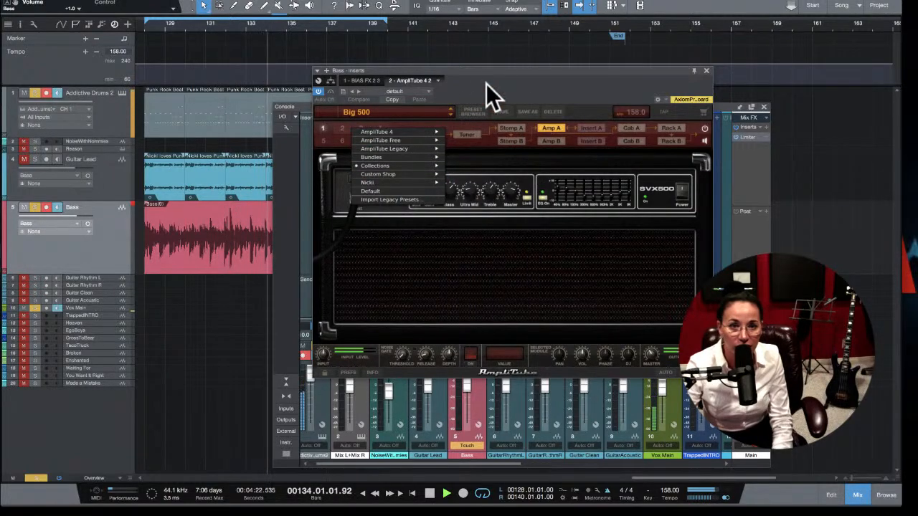
Step: Load the Spector 4 SVT-4 preset in the Bass channel's AmpliTube during playback, and close the plug-in and console
click(470, 158)
click(408, 112)
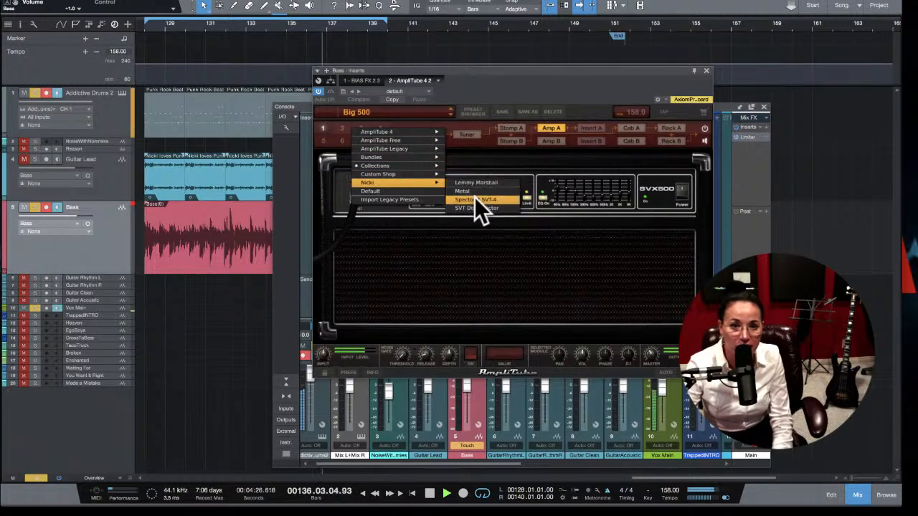
click(474, 197)
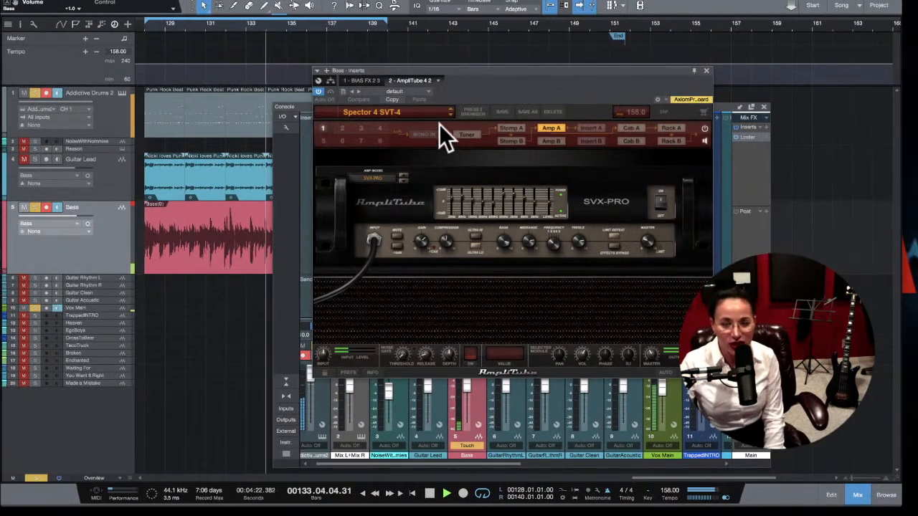
key(space)
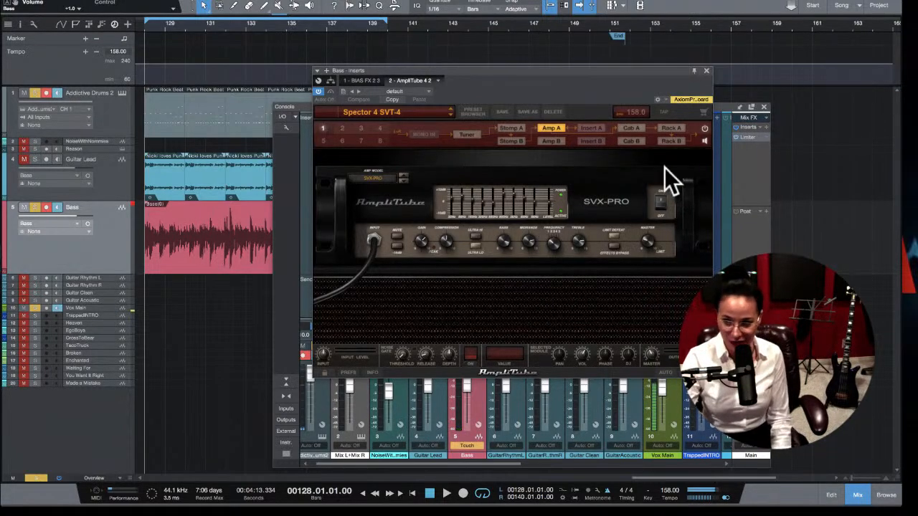
scroll(729, 93, right, 1)
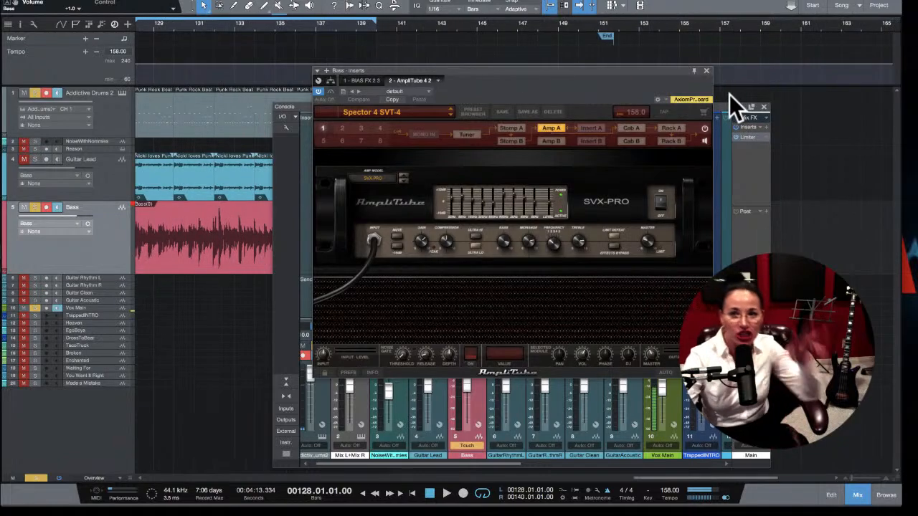
click(706, 71)
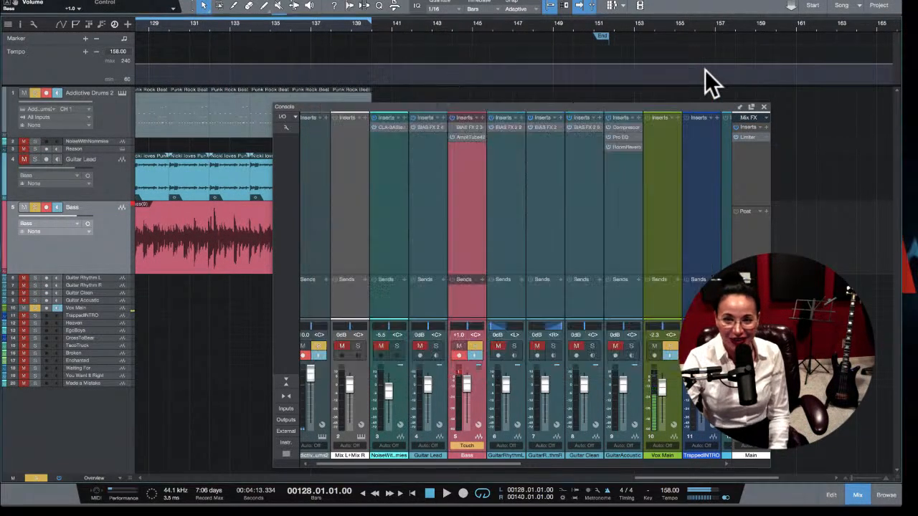
click(762, 104)
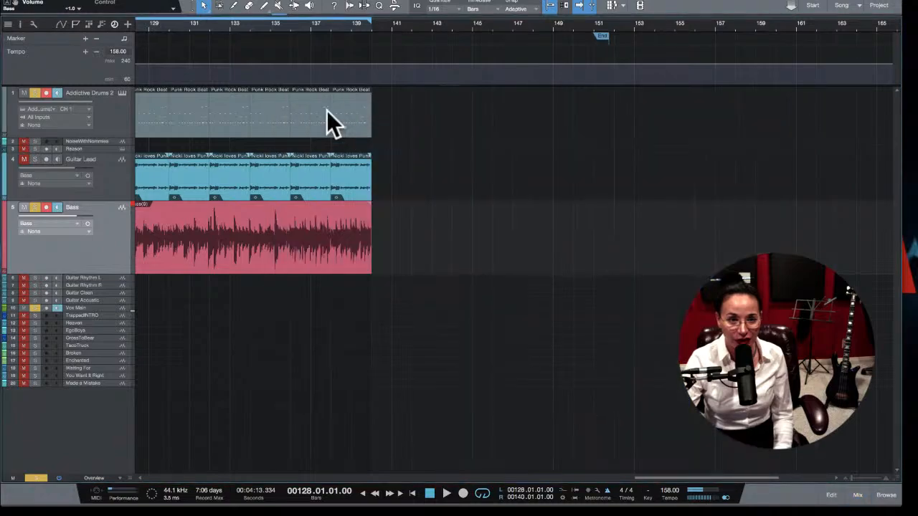
Step: Play the section from bar 128 and lower the Bass channel's volume to -2.4 dB in the mix console
scroll(264, 83, left, 6)
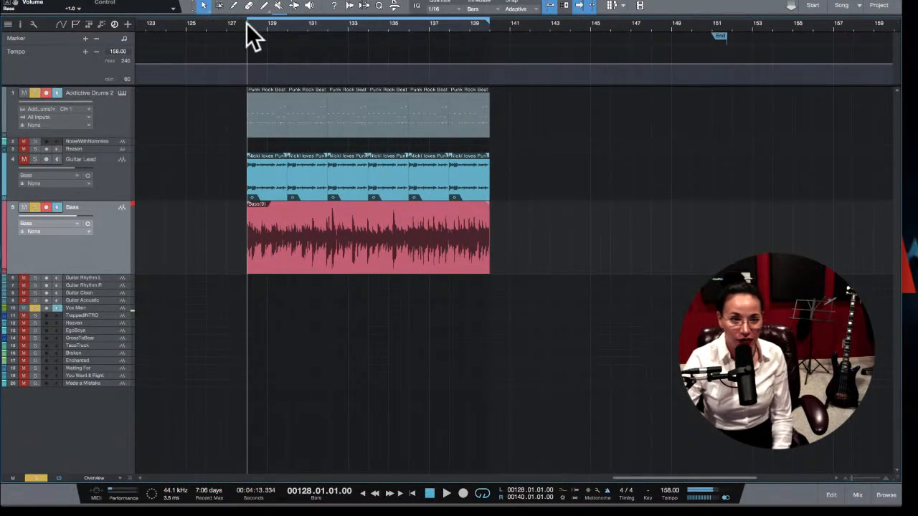
key(space)
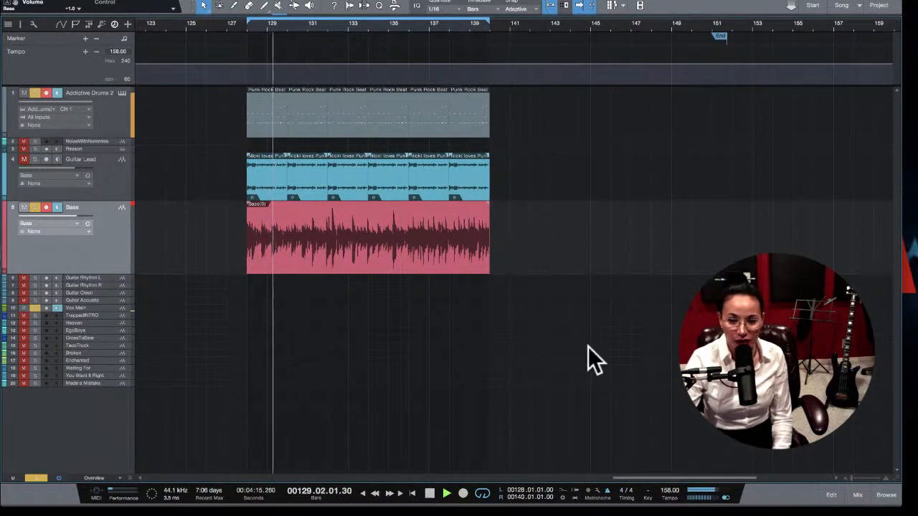
click(857, 495)
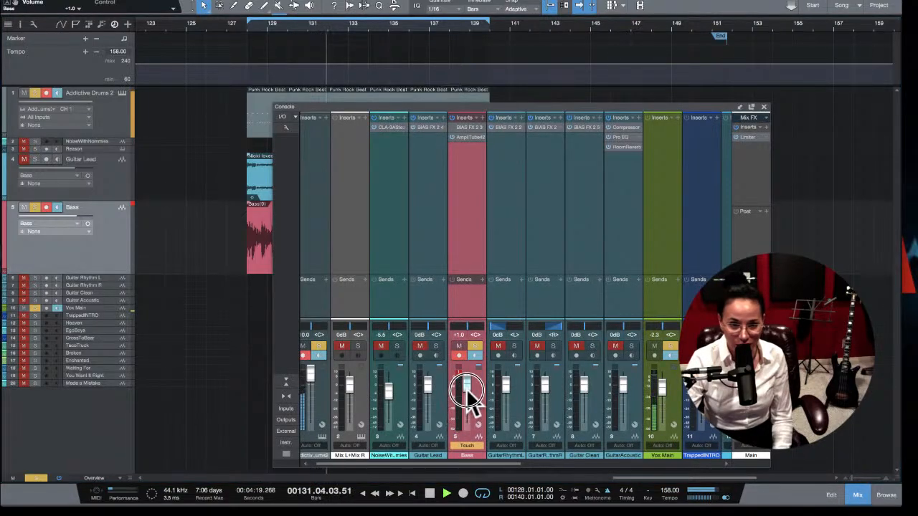
drag(466, 385, 467, 391)
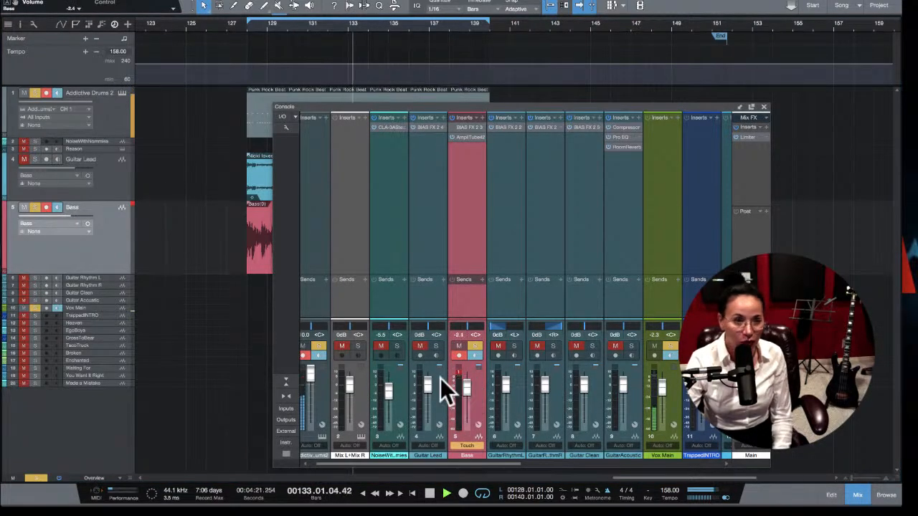
Step: Solo Guitar Lead, set its volume to +1.0 dB and the Addictive Drums 2 channel to 9.2 dB, and close the console
click(34, 159)
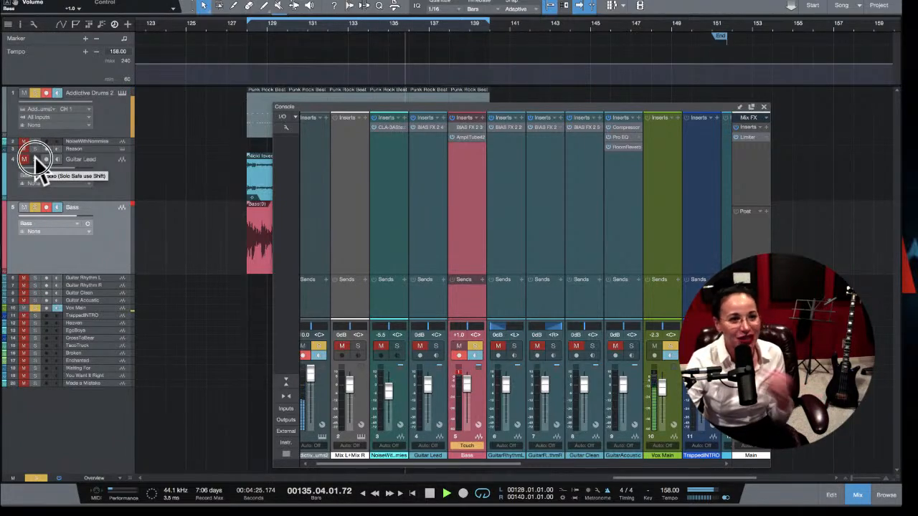
click(467, 382)
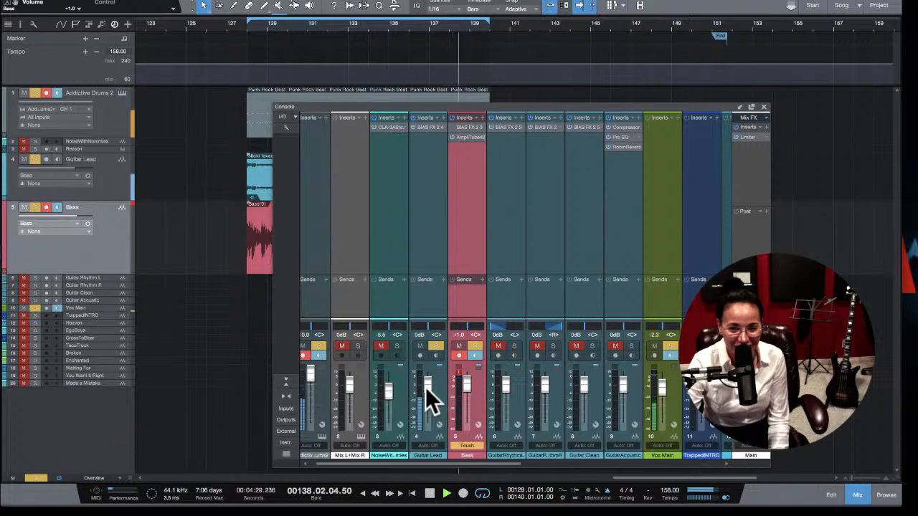
drag(425, 387, 466, 389)
click(307, 378)
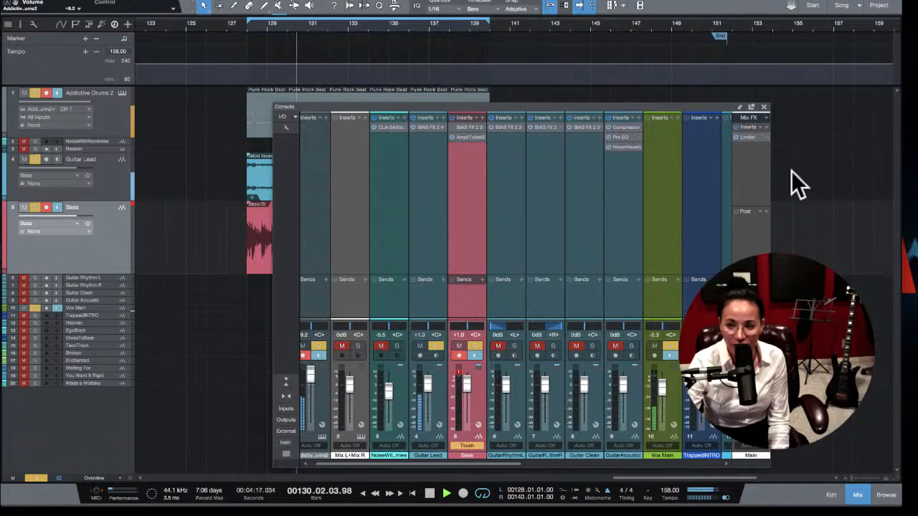
click(763, 107)
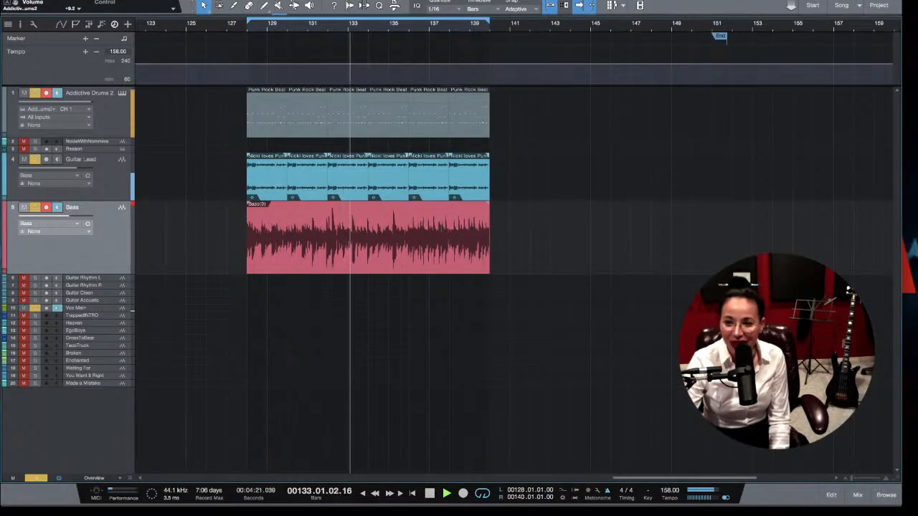
Step: Play the section again from bar 128 to audition the drums, guitar and bass together
key(space)
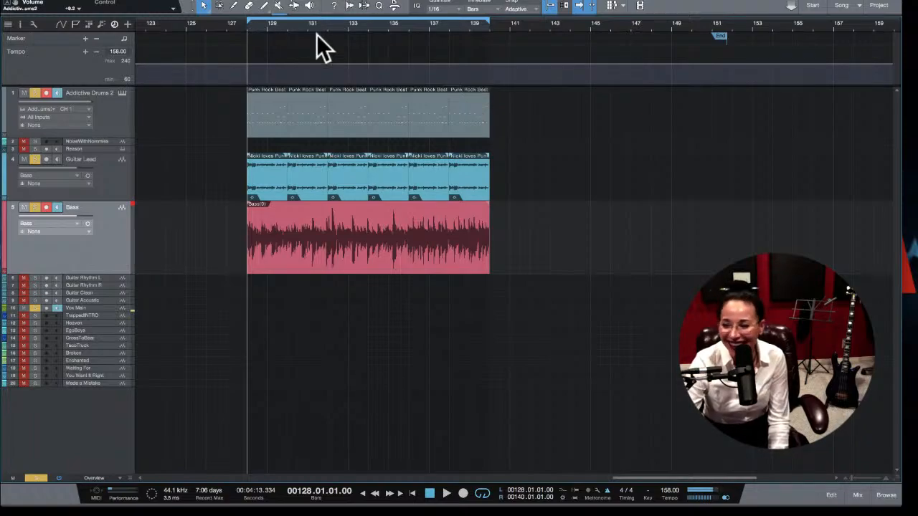
key(space)
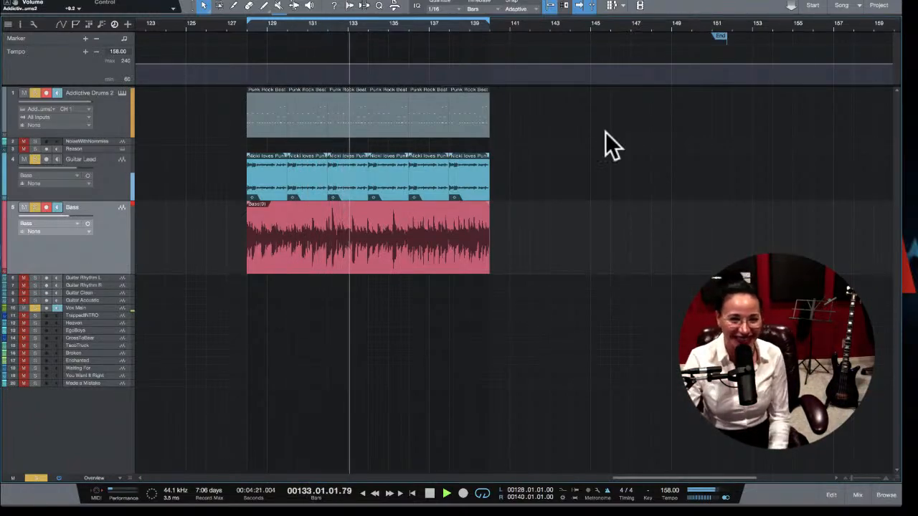
key(space)
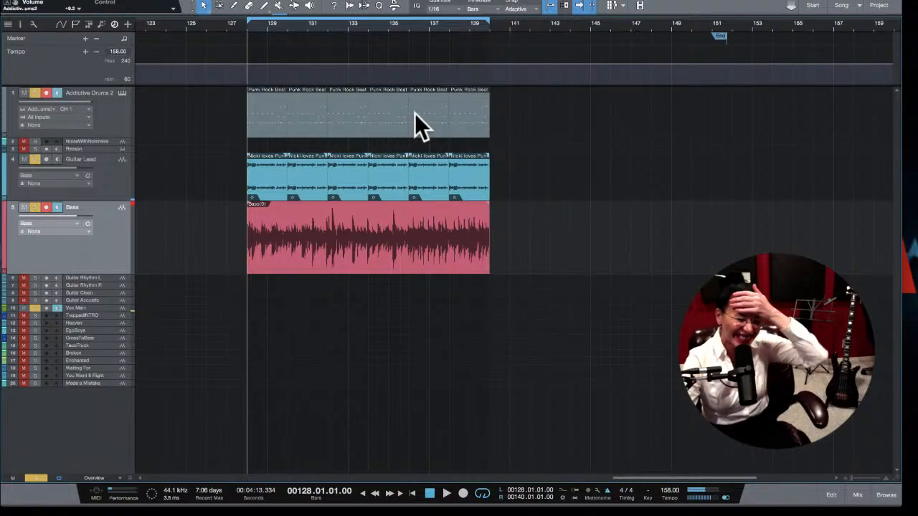
scroll(330, 110, right, 1)
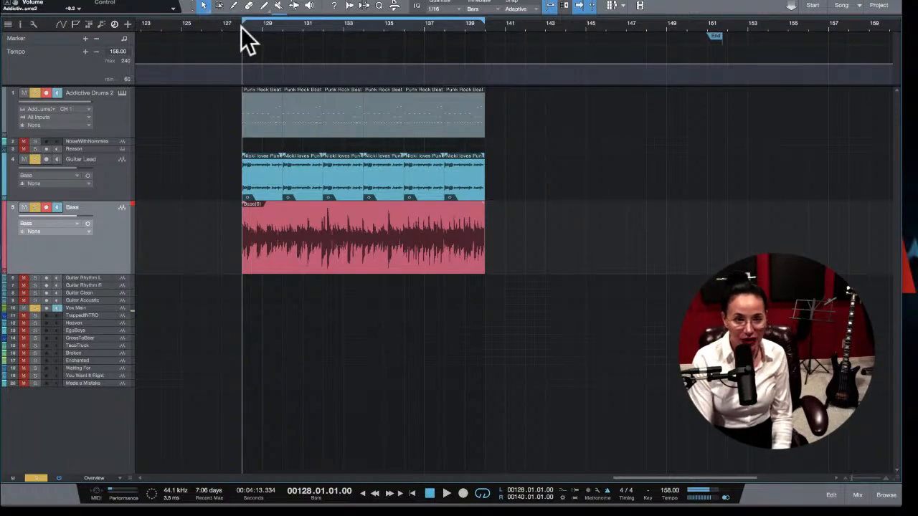
Step: Export the loop range as an MP3 mixdown with the filename NickiLovesPunk, and close the export dialog
key(super+e)
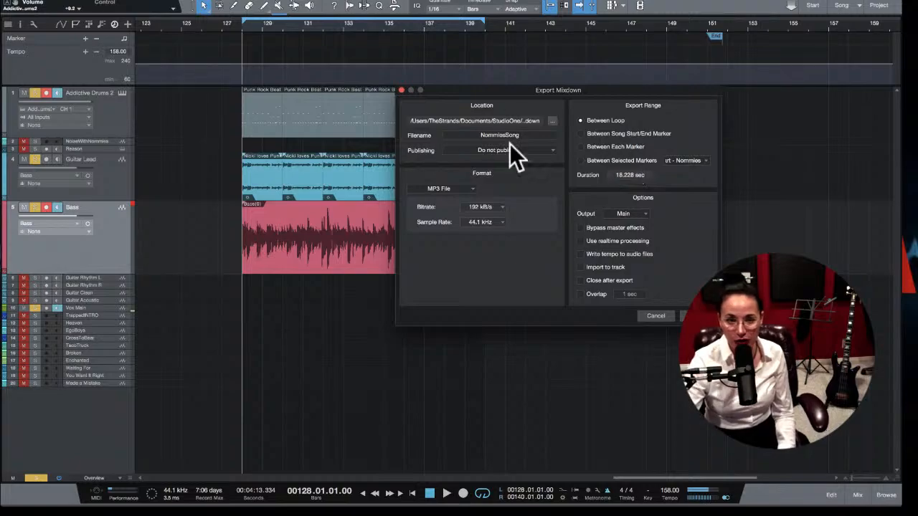
click(459, 136)
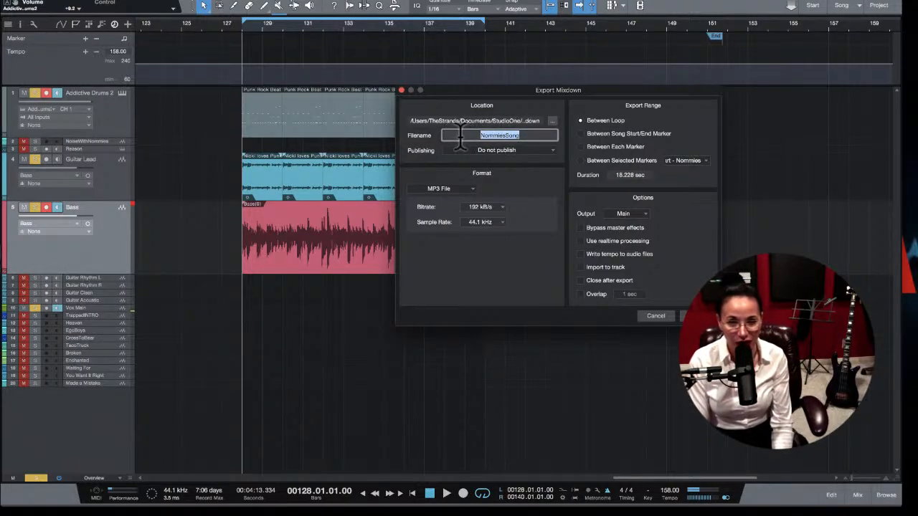
text(NickiL)
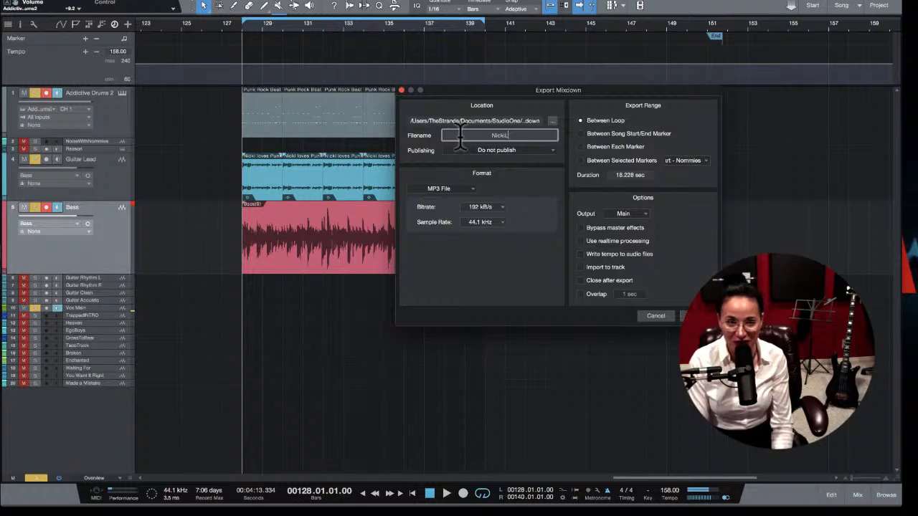
text(ovesPunk)
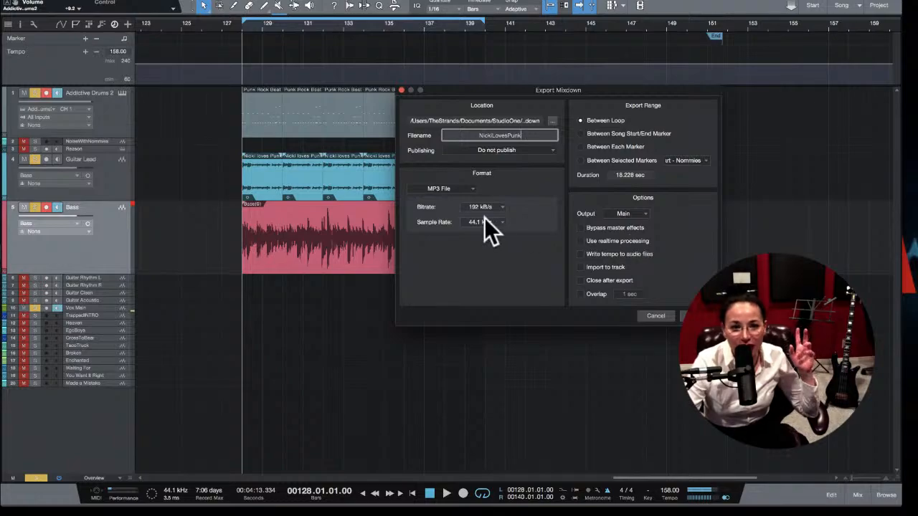
click(462, 190)
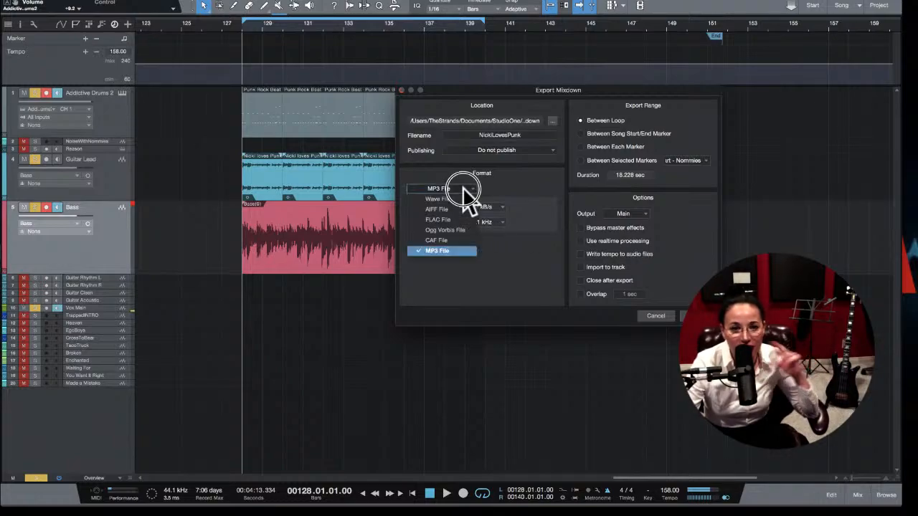
click(467, 195)
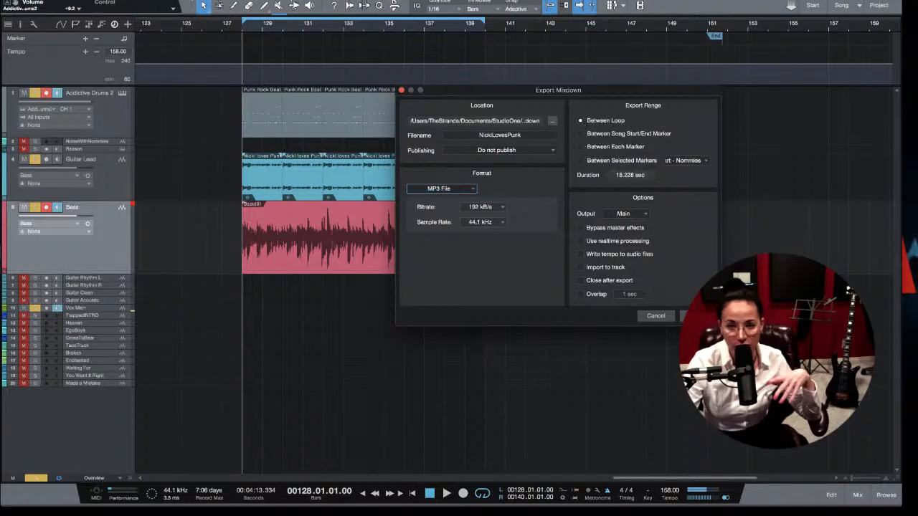
click(698, 316)
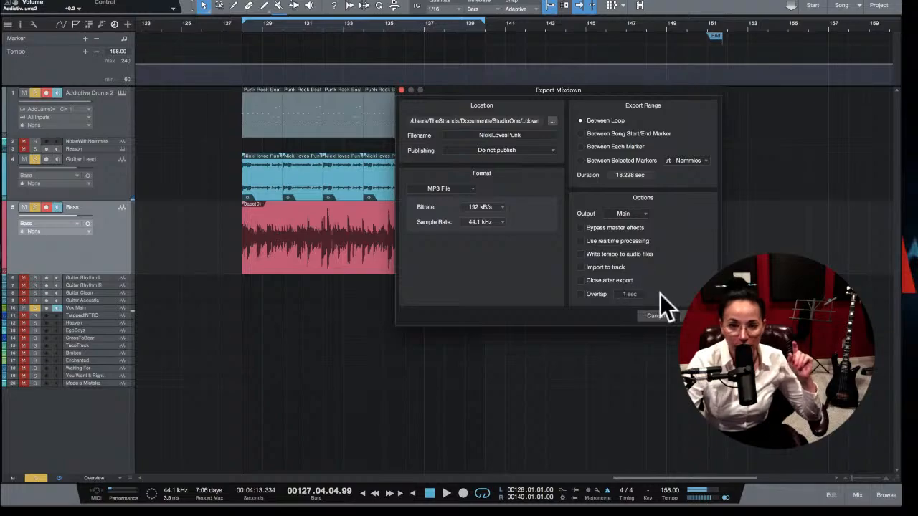
click(655, 317)
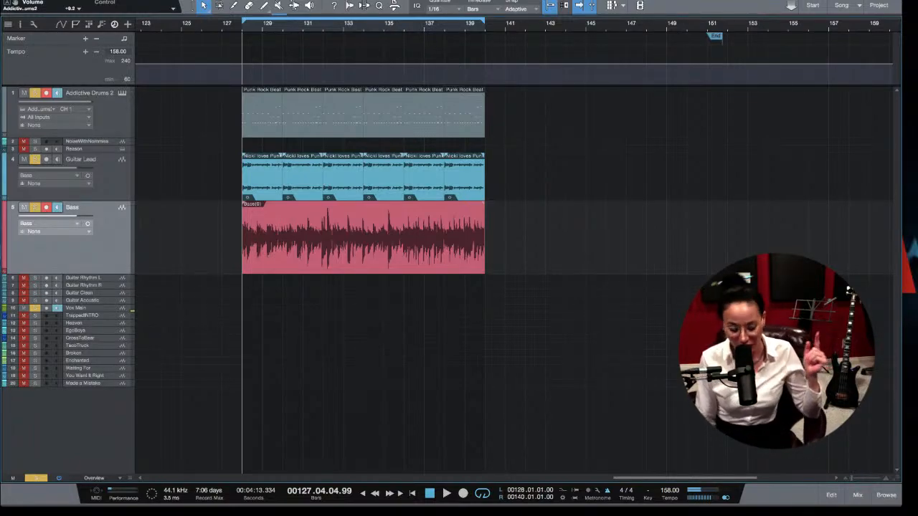
Step: Play the first few bars of the looped section and stop playback
key(space)
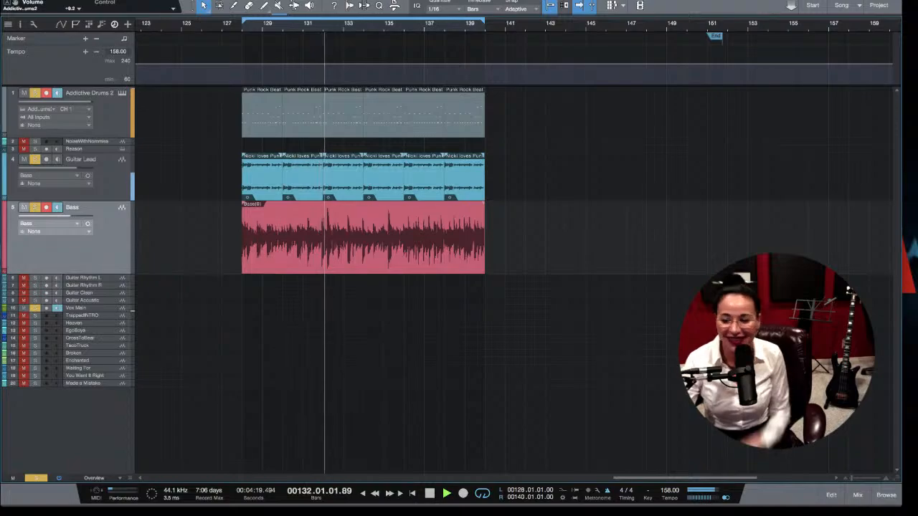
key(space)
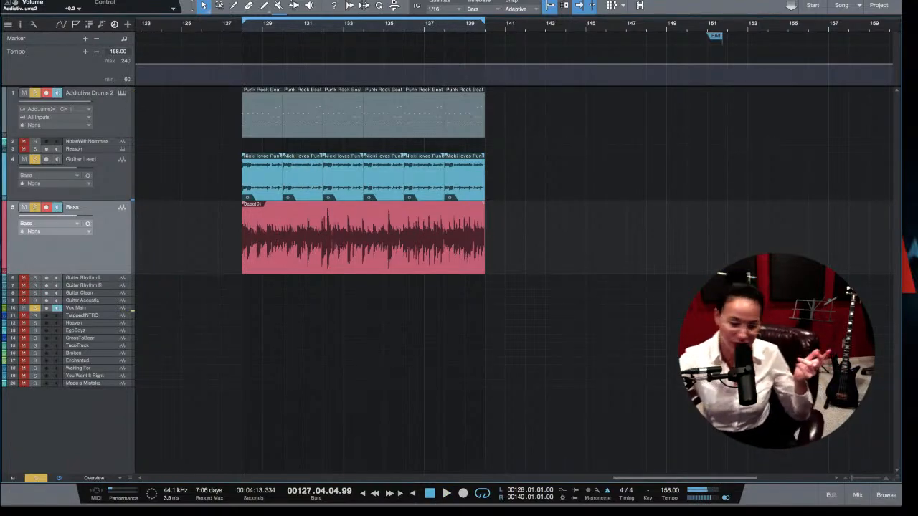